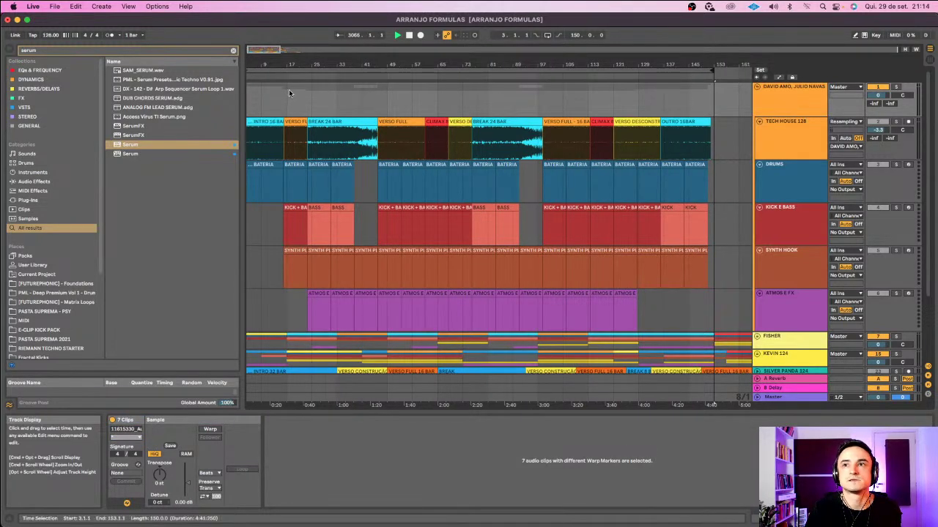
# - Select the INTRO 16 BAR clip at the start of the TECH HOUSE 128 track
pyautogui.click(779, 148)
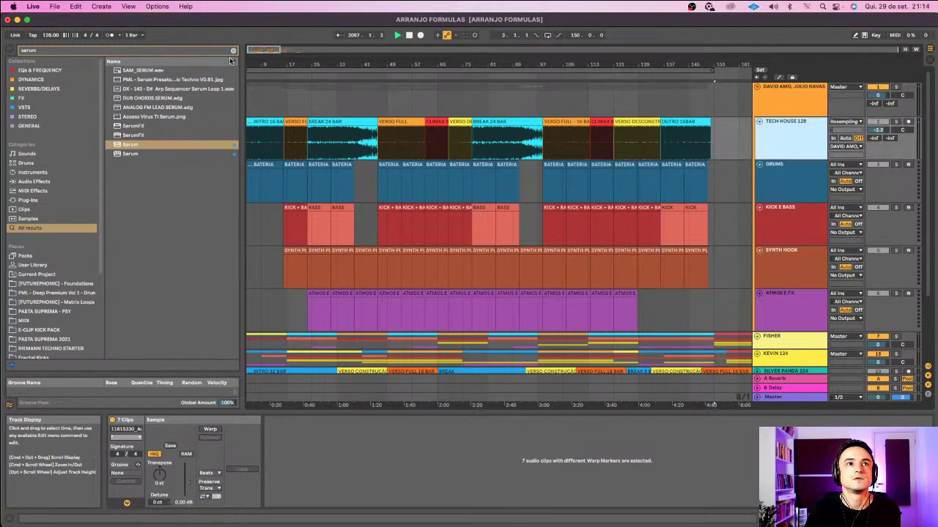
pyautogui.click(400, 115)
pyautogui.hscroll(-1, 388, 110)
pyautogui.moveTo(289, 66); pyautogui.dragTo(288, 178)
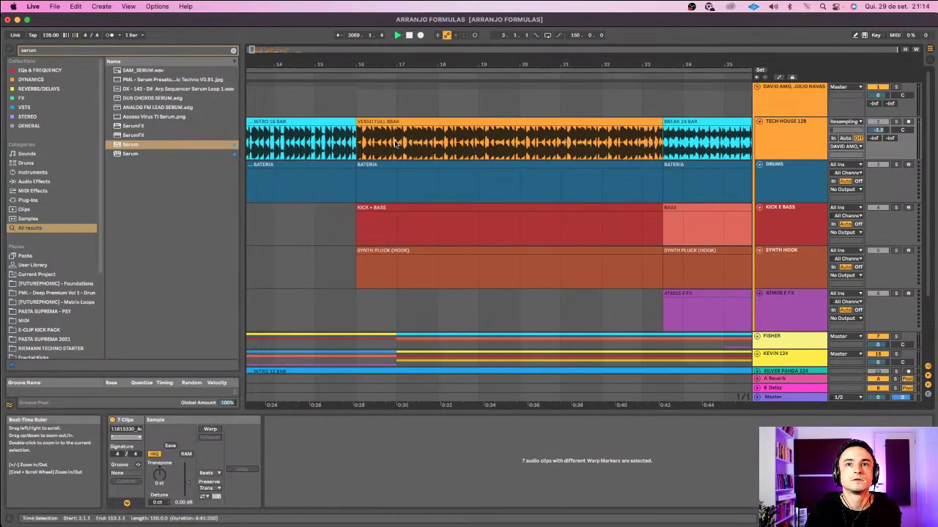
pyautogui.hscroll(-8, 395, 144)
pyautogui.click(295, 119)
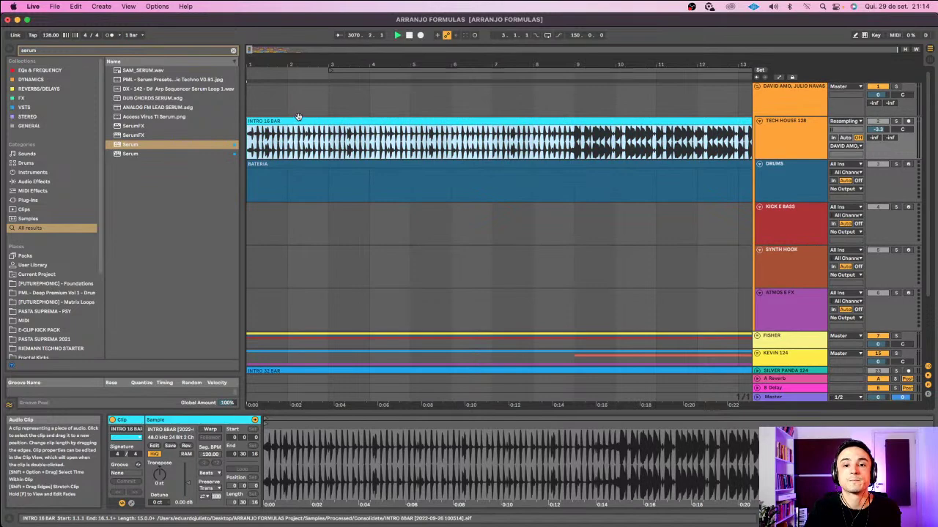
# - Narrow the browser to widen the arrangement area and show the full TECH HOUSE 128 structure from bar 1
pyautogui.moveTo(344, 62); pyautogui.dragTo(344, 8)
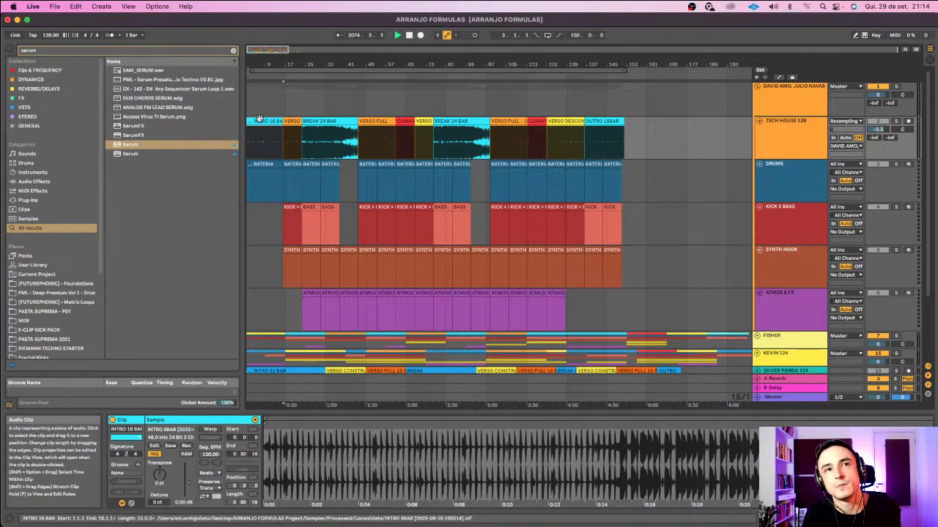
pyautogui.moveTo(251, 117); pyautogui.dragTo(192, 119)
pyautogui.moveTo(331, 65); pyautogui.dragTo(346, 68)
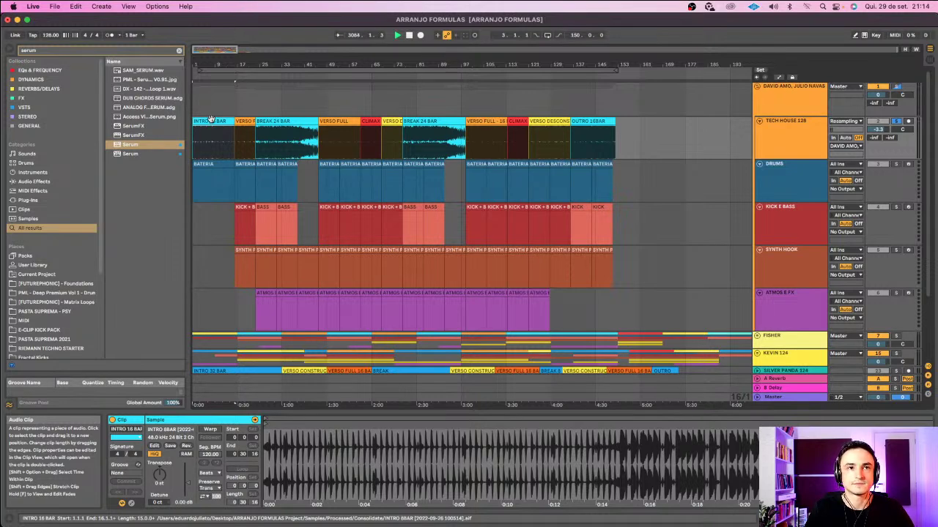
# - Restart playback to hear the INTRO 16 BAR section of TECH HOUSE 128 from bar 1, and stop it
pyautogui.press('space')
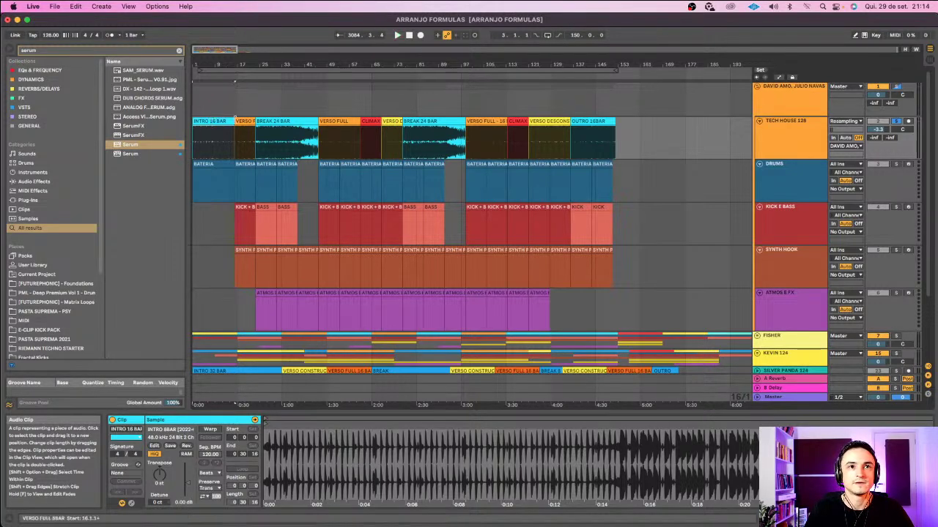
pyautogui.click(783, 143)
pyautogui.press('space')
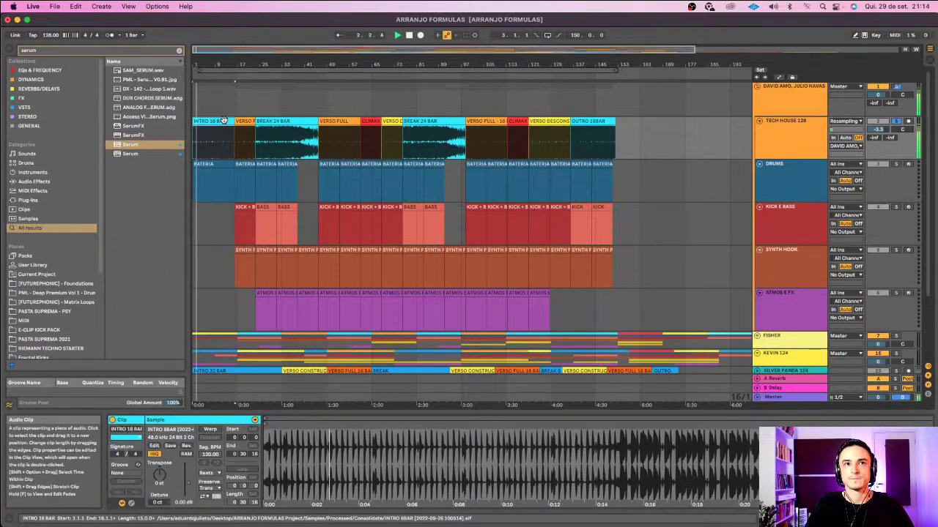
pyautogui.press('space')
# - Extend the arrangement loop back to bar 1 and select the INTRO 16 BAR clip
pyautogui.moveTo(218, 64); pyautogui.dragTo(192, 71)
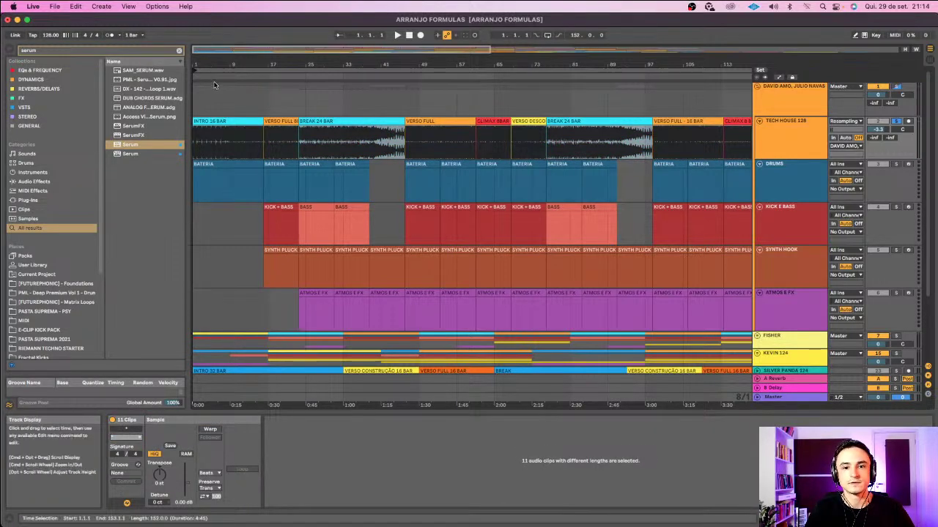
pyautogui.click(222, 121)
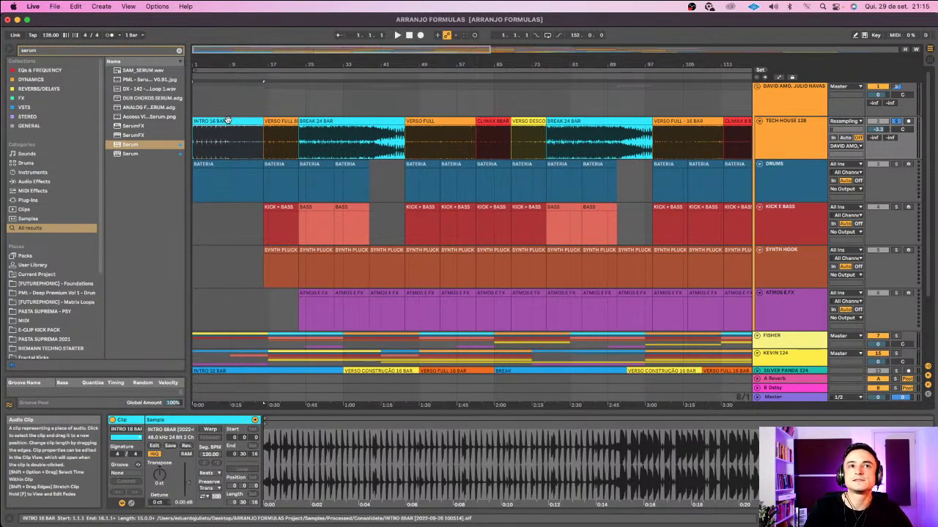
pyautogui.scroll(5, 274, 144)
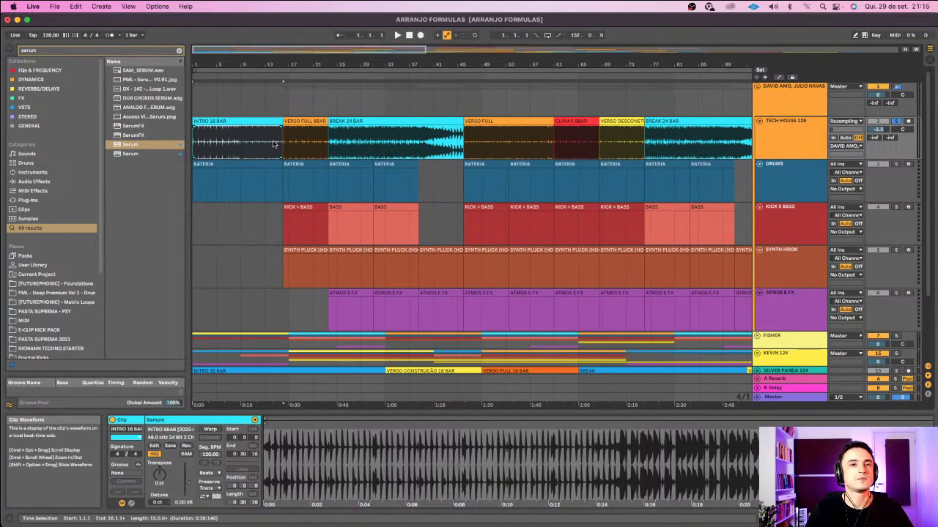
pyautogui.moveTo(256, 70); pyautogui.dragTo(278, 94)
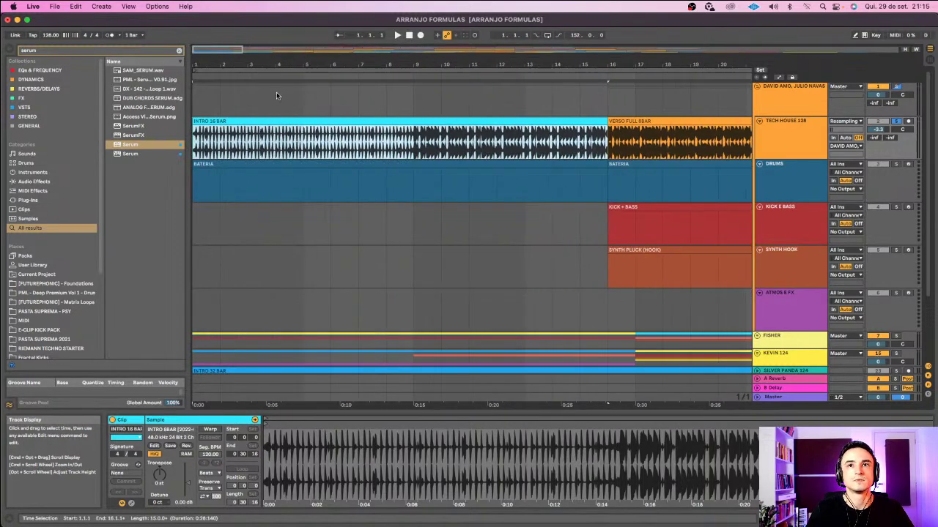
# - Try to move the VERSO FULL 8BAR clip to bar 17 and extend INTRO 16 BAR up to it, and undo both edits
pyautogui.moveTo(652, 130); pyautogui.dragTo(680, 131)
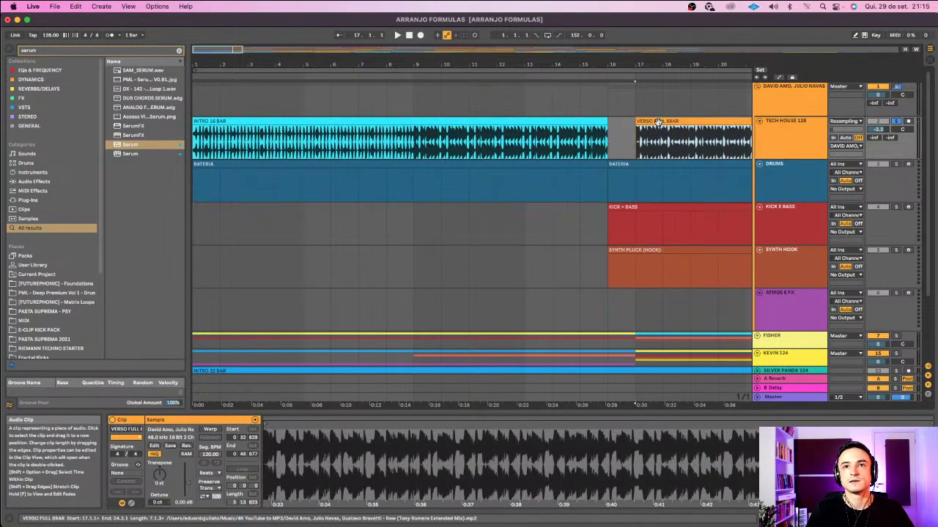
pyautogui.moveTo(606, 121); pyautogui.dragTo(624, 121)
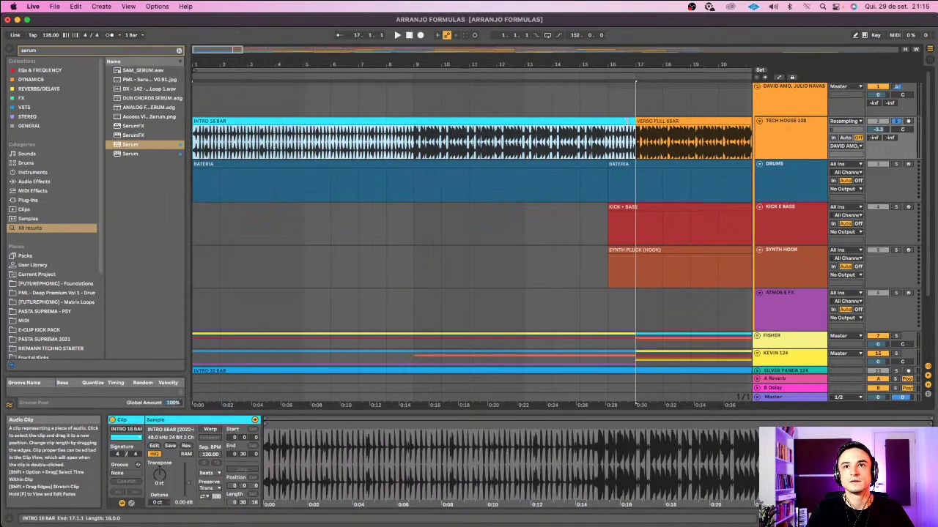
pyautogui.press('super+z')
pyautogui.press('super+z')
# - Play the INTRO 16 BAR clip from its start and place the insert mark at bar 9
pyautogui.moveTo(363, 68); pyautogui.dragTo(364, 26)
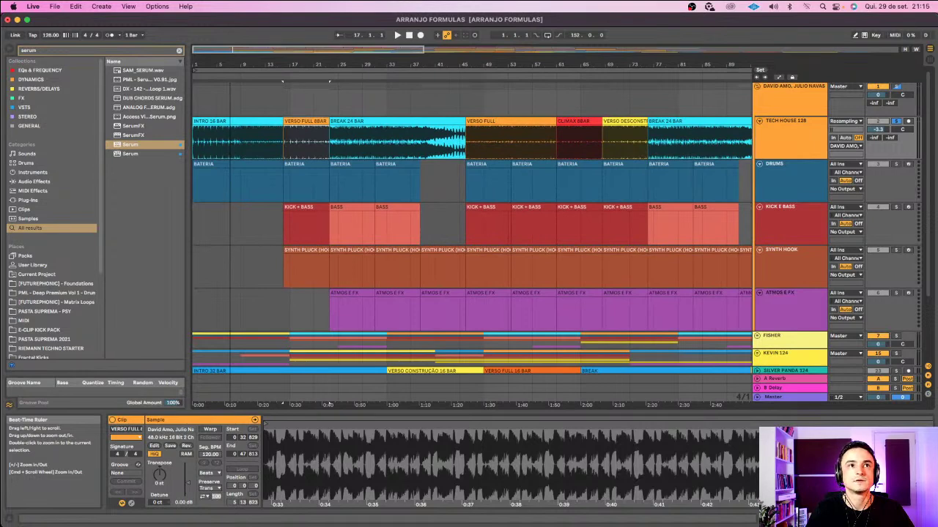
pyautogui.click(240, 135)
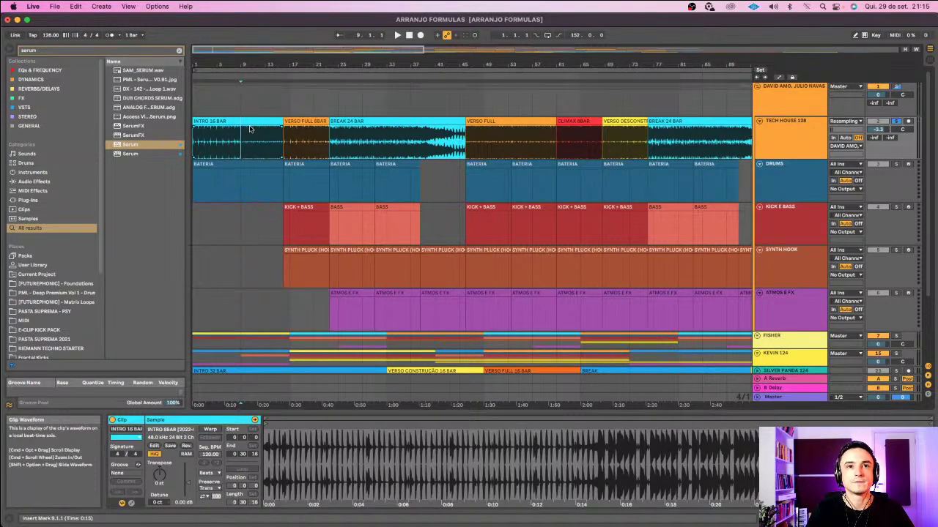
pyautogui.click(251, 123)
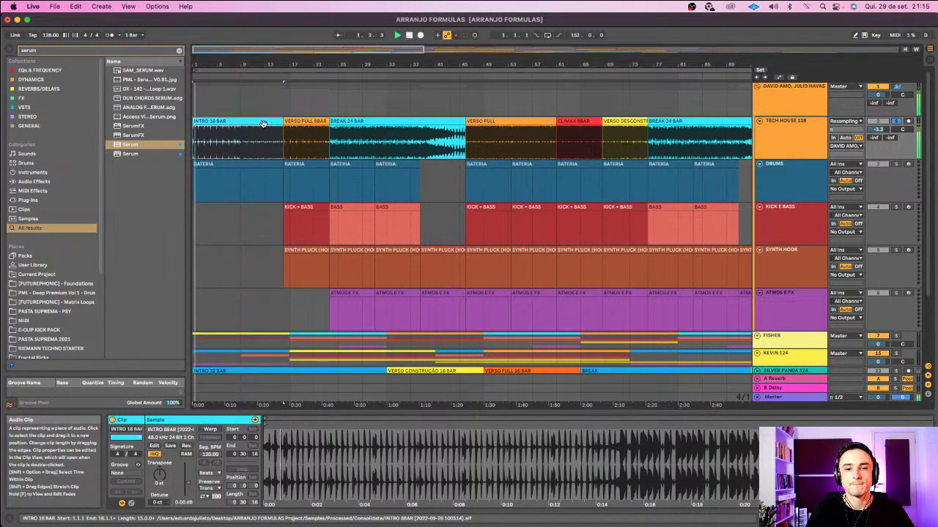
pyautogui.click(238, 150)
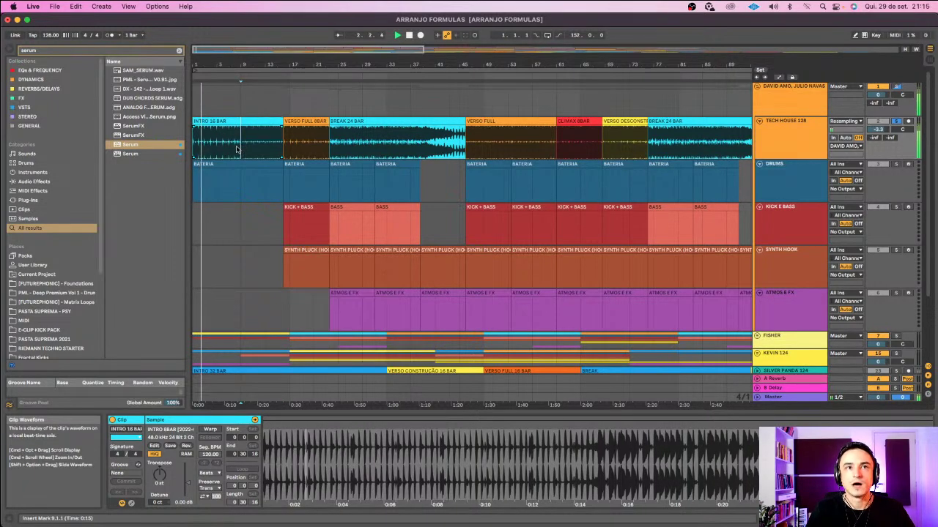
# - Select the first BATERIA clip on the DRUMS track and look over the tracks below it
pyautogui.click(221, 166)
pyautogui.scroll(-2, 254, 151)
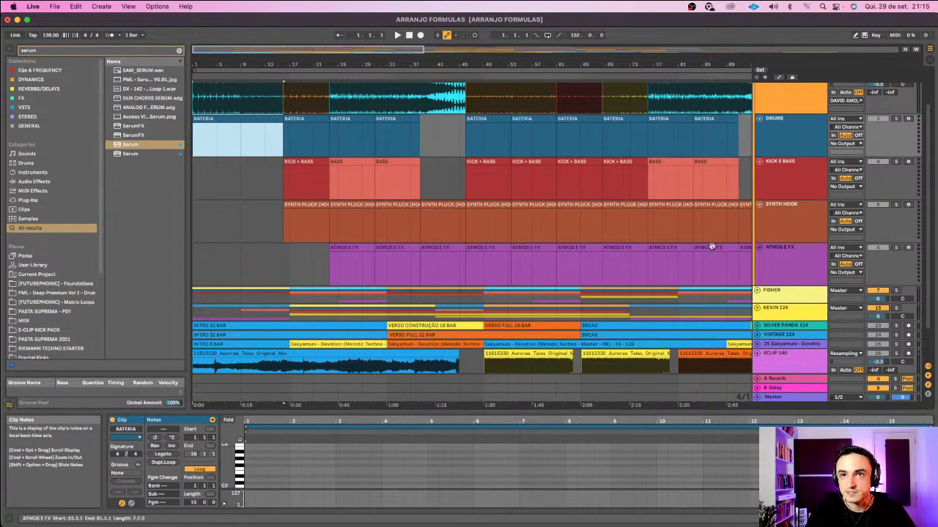
pyautogui.scroll(2, 240, 119)
# - Play the second half of the INTRO 16 BAR clip from bar 9
pyautogui.click(253, 121)
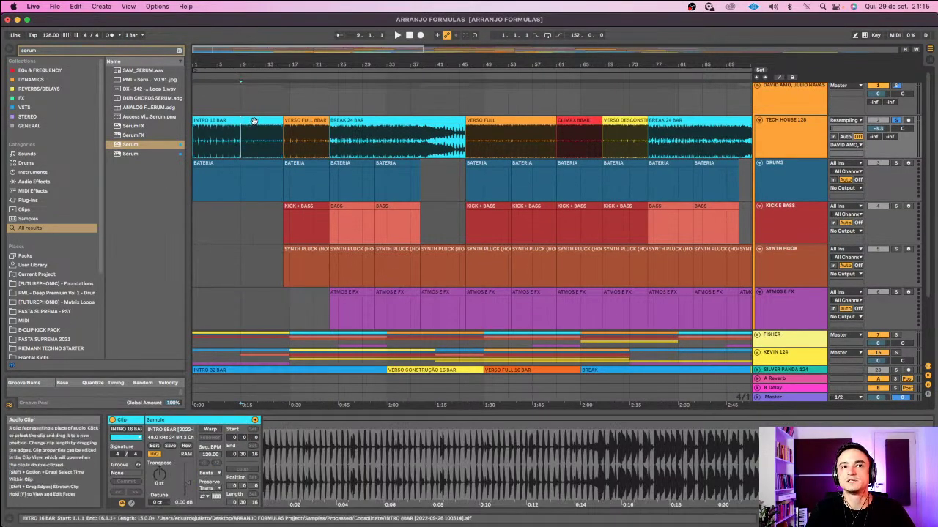
pyautogui.click(243, 139)
pyautogui.press('space')
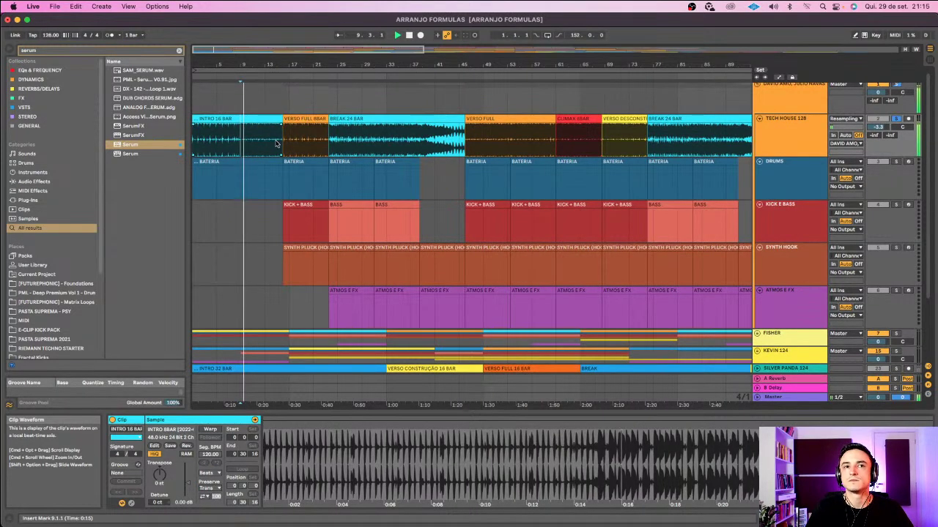
# - Play the VERSO FULL 8BAR clip from its start and again from bar 21, and stop playback
pyautogui.click(309, 118)
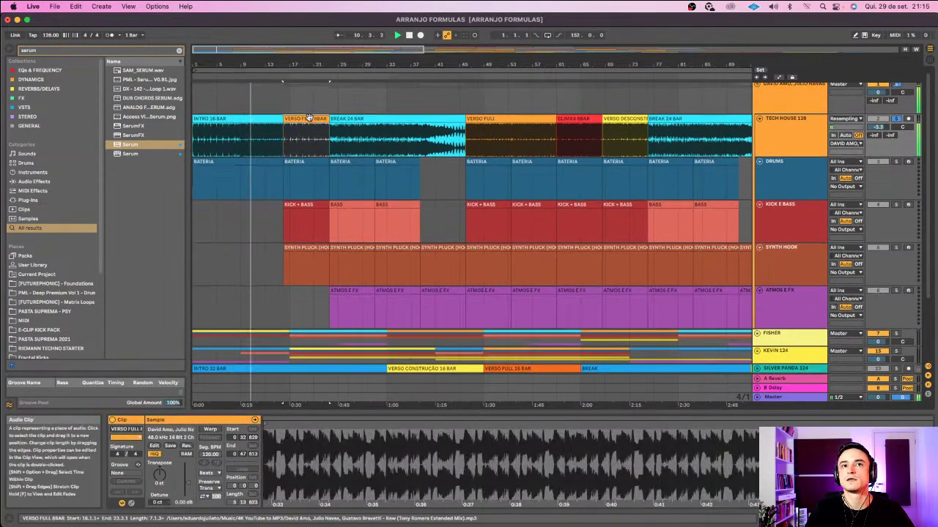
pyautogui.press('space')
pyautogui.press('space')
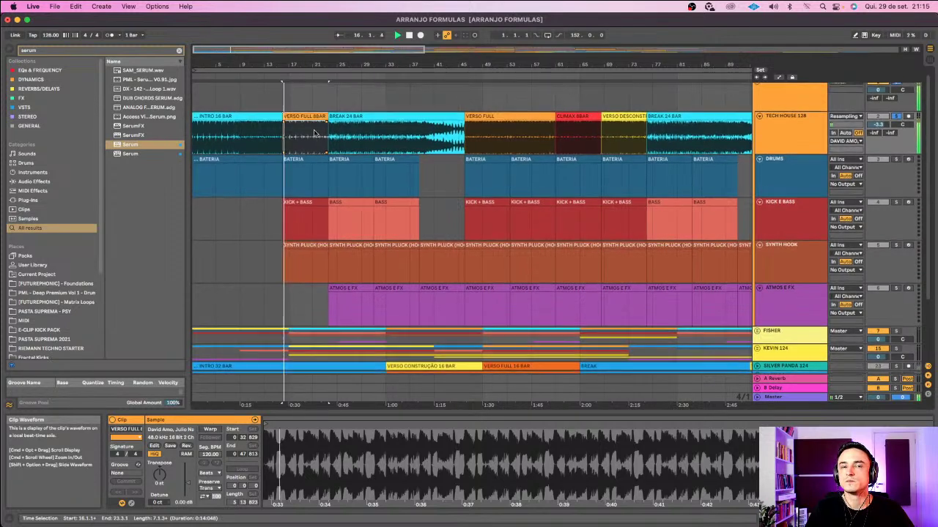
pyautogui.press('space')
pyautogui.press('space')
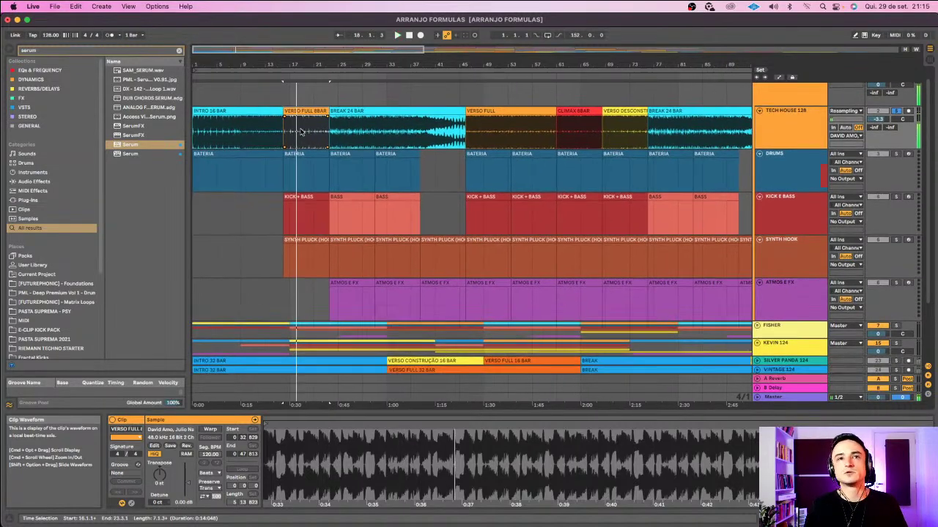
pyautogui.click(307, 133)
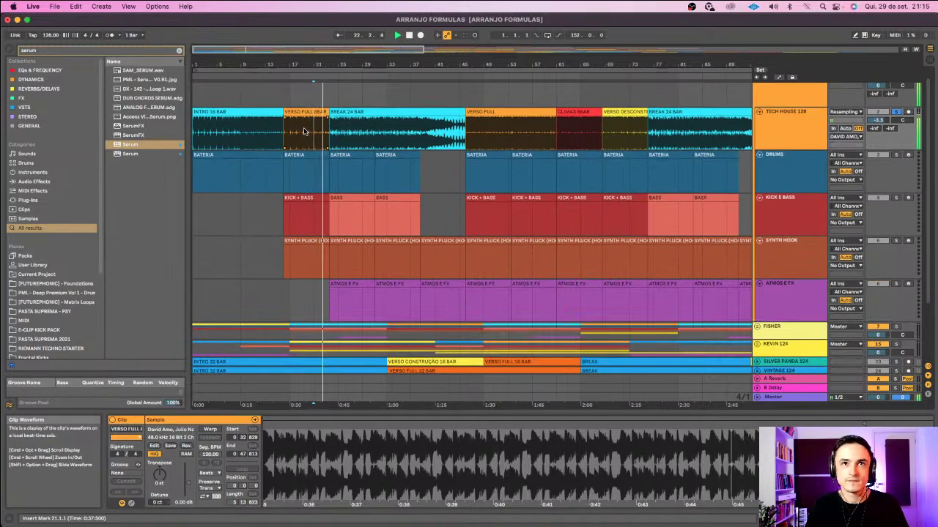
pyautogui.scroll(-1, 298, 133)
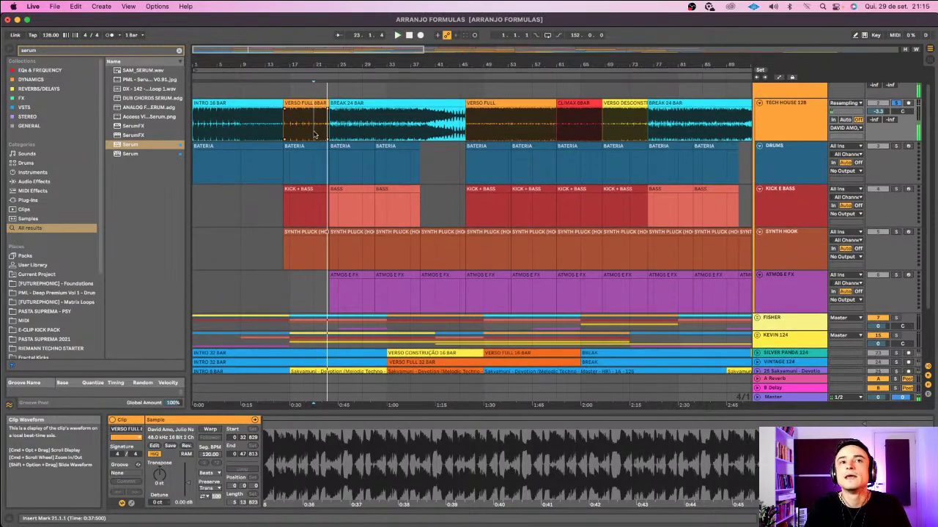
# - Select the first BREAK 24 BAR clip on TECH HOUSE 128 and view it within the whole arrangement
pyautogui.click(393, 104)
pyautogui.scroll(2, 393, 106)
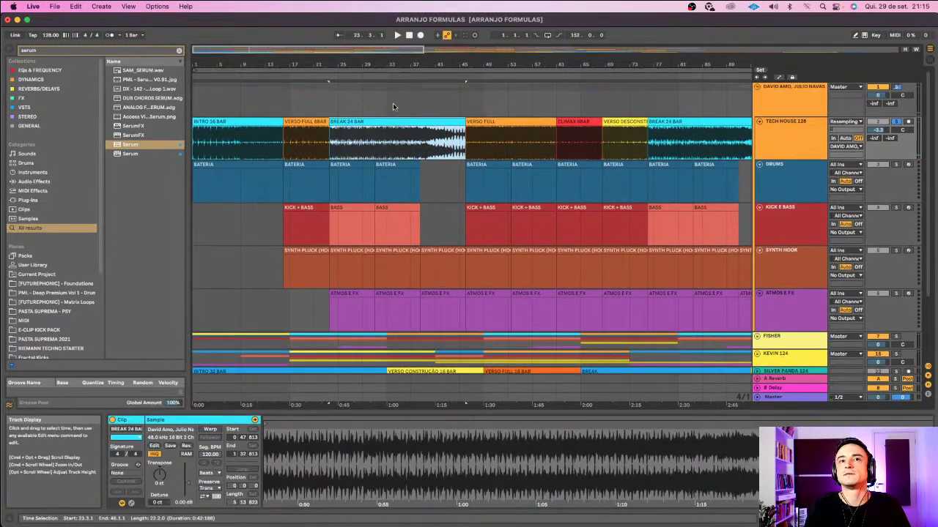
pyautogui.scroll(-4, 326, 106)
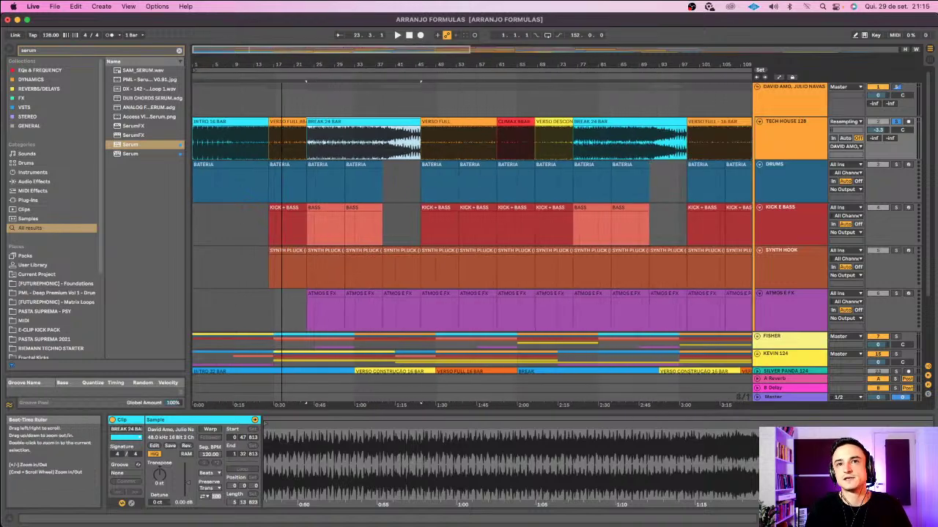
pyautogui.scroll(-3, 327, 117)
pyautogui.scroll(-3, 196, 94)
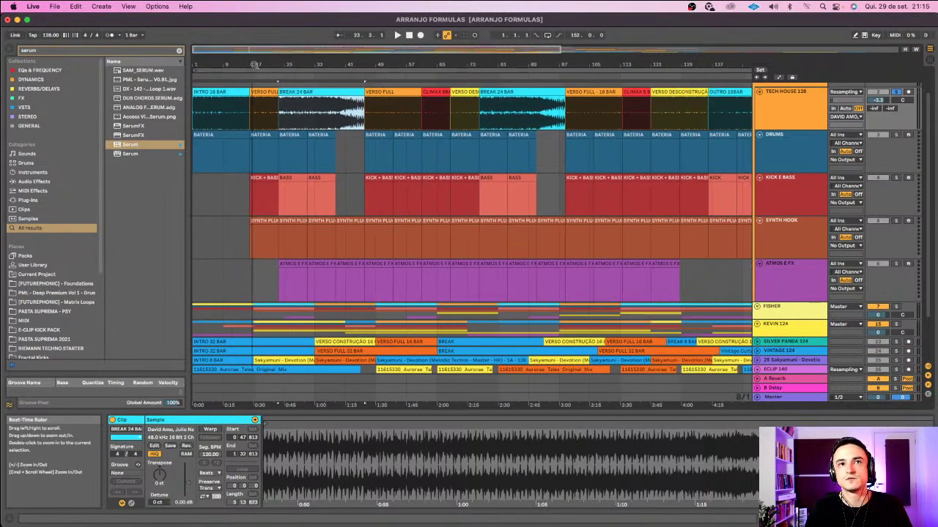
# - Play the first BREAK 24 BAR clip from its start, place the insert mark at bar 41 and stop playback
pyautogui.click(263, 100)
pyautogui.scroll(2, 279, 106)
pyautogui.scroll(-2, 278, 106)
pyautogui.click(292, 99)
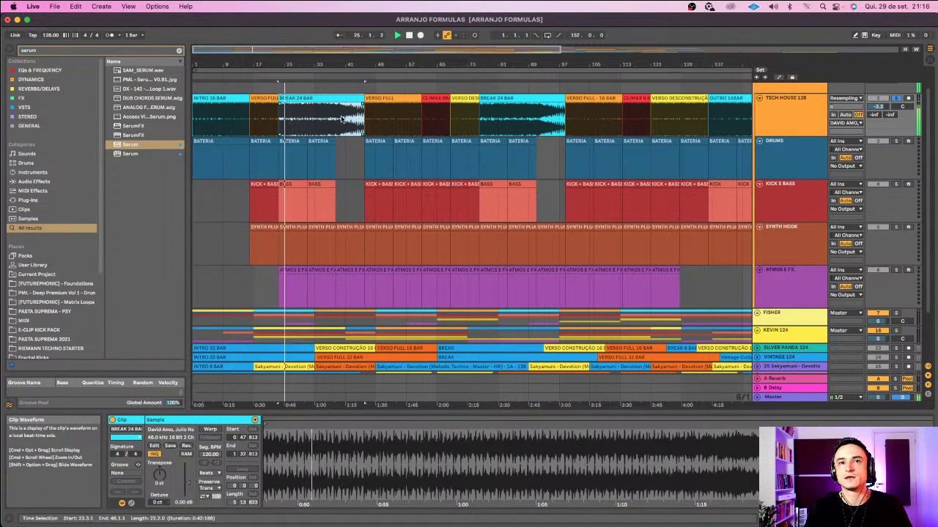
pyautogui.click(344, 118)
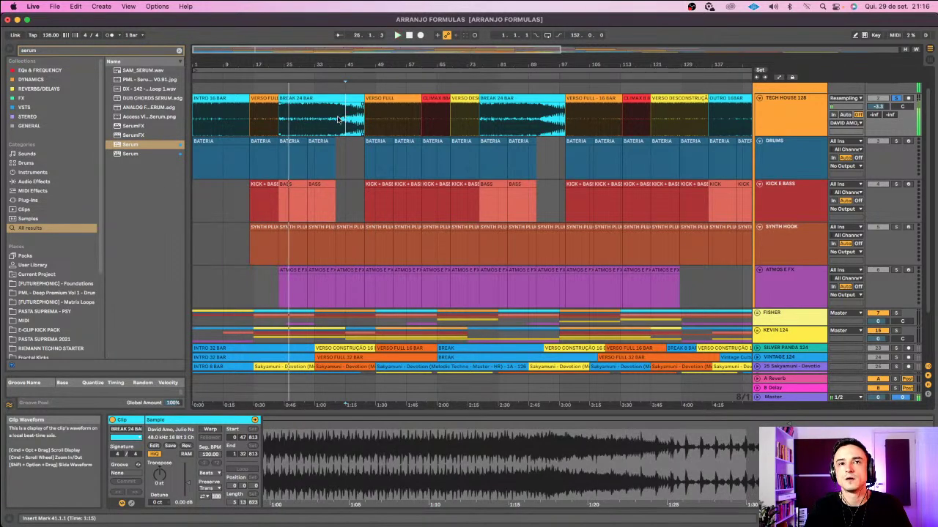
pyautogui.scroll(-2, 294, 189)
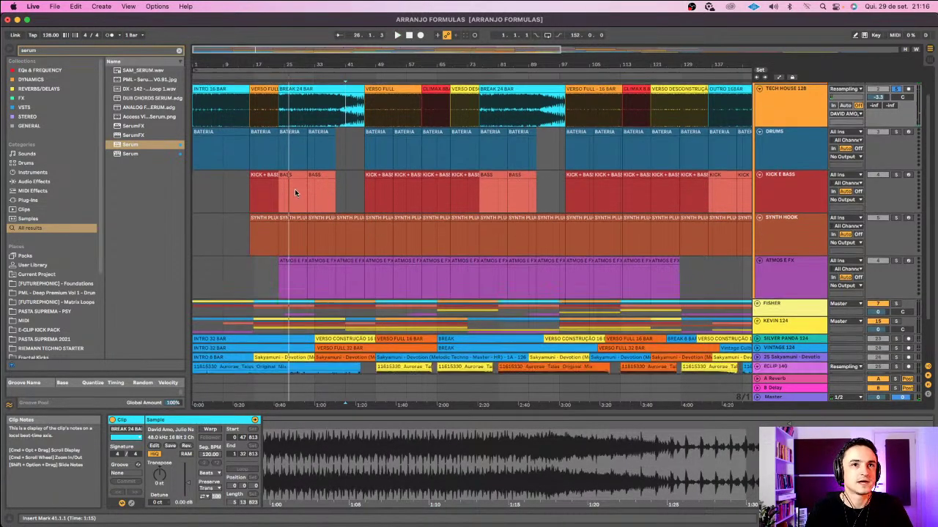
# - Select the SYNTH PLUCK (HOOK) clip under the start of the first break
pyautogui.click(299, 207)
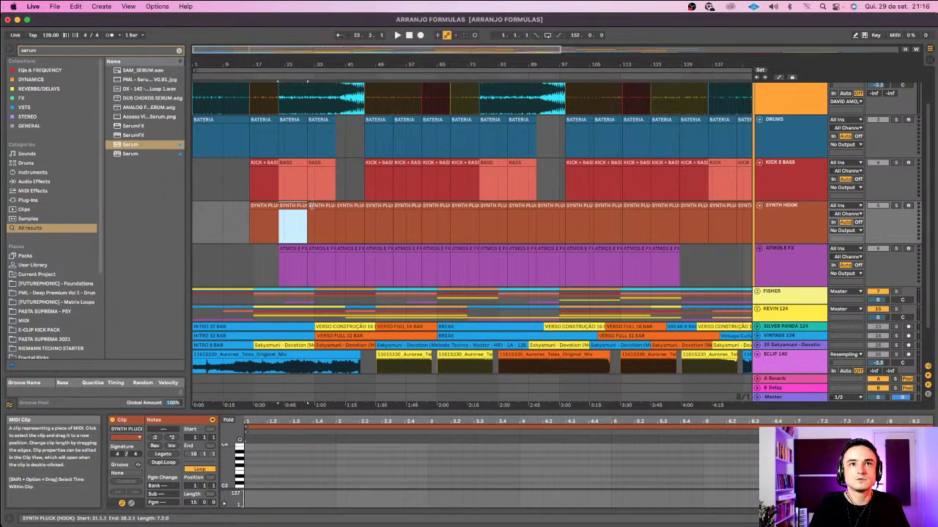
pyautogui.scroll(-2, 311, 207)
pyautogui.scroll(5, 311, 137)
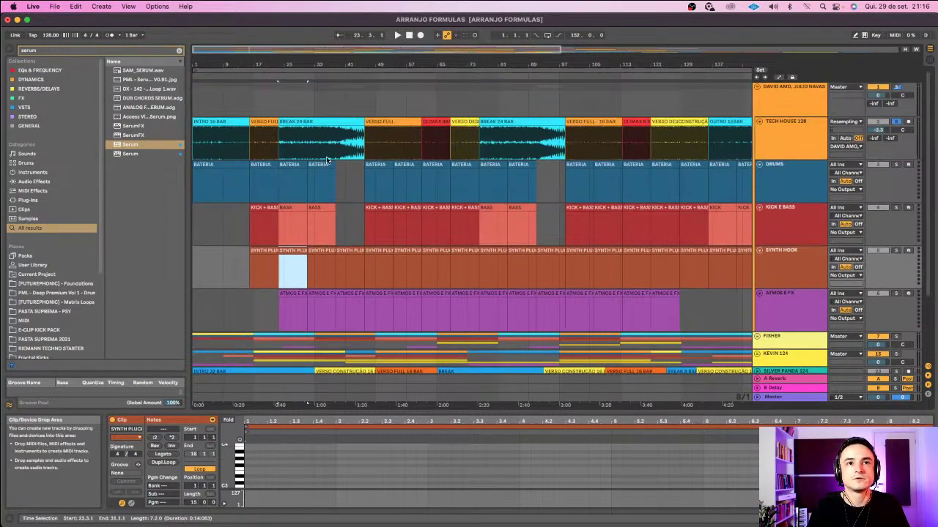
# - Play the first BREAK 24 BAR section from bar 33
pyautogui.click(300, 121)
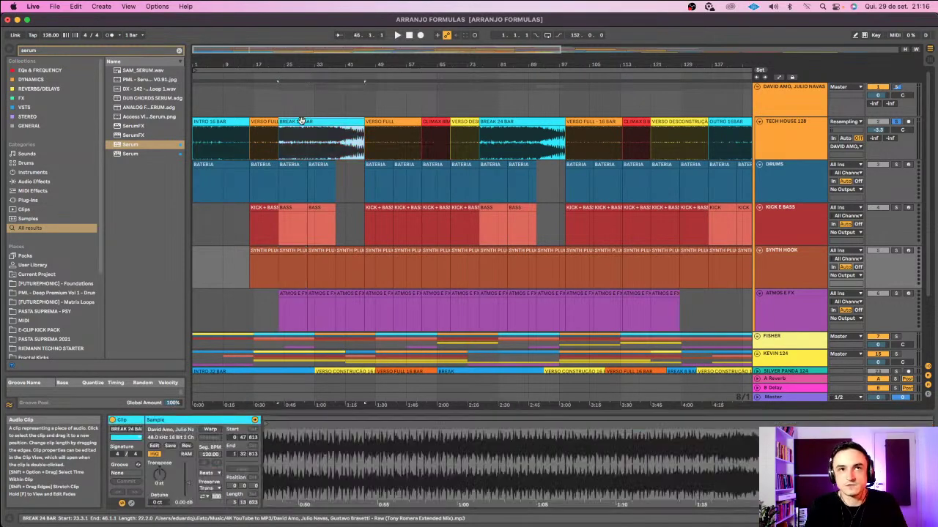
pyautogui.press('space')
pyautogui.click(315, 143)
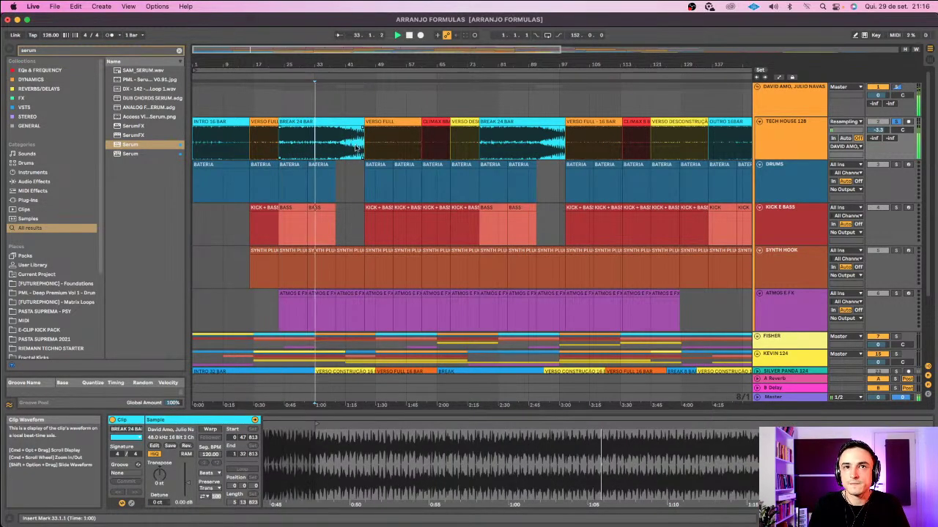
# - Play the last part of the first BREAK 24 BAR clip from bar 41 into VERSO FULL
pyautogui.click(346, 151)
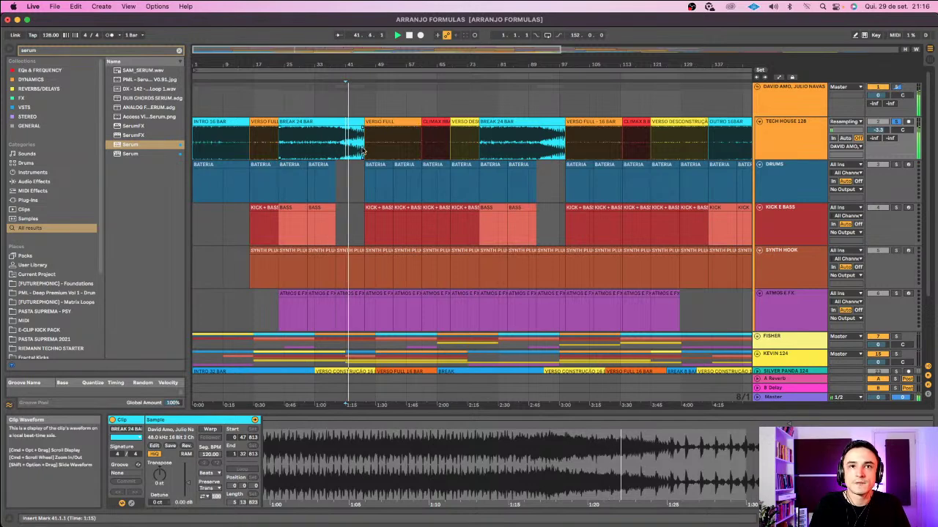
pyautogui.click(364, 150)
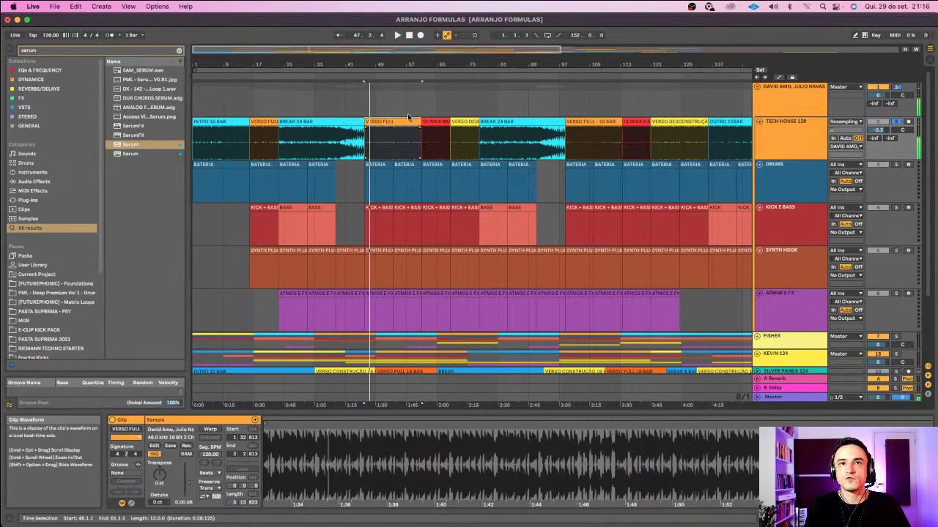
# - Select in turn the BATERIA, KICK + BASS, SYNTH PLUCK and ATMOS E FX clips under the start of VERSO FULL
pyautogui.click(378, 183)
pyautogui.press('space')
pyautogui.click(382, 218)
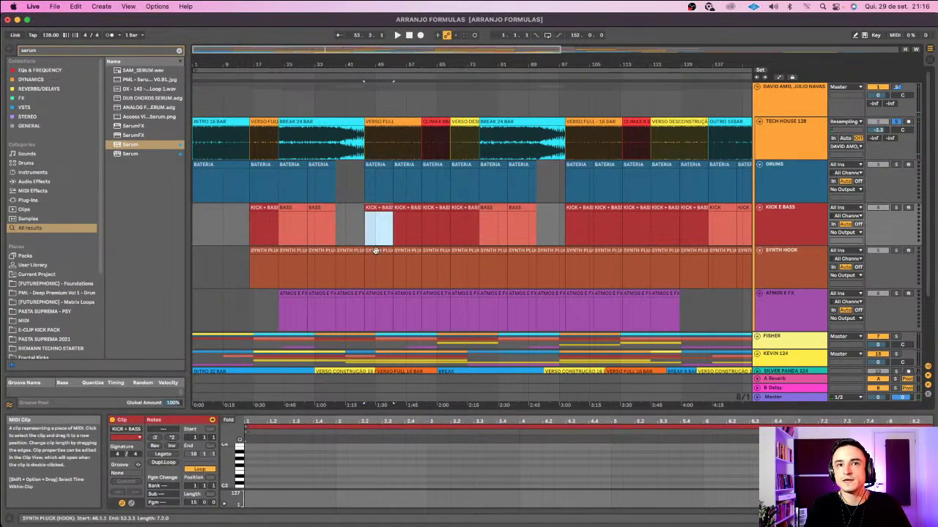
pyautogui.click(377, 266)
pyautogui.click(383, 293)
pyautogui.hscroll(3, 376, 271)
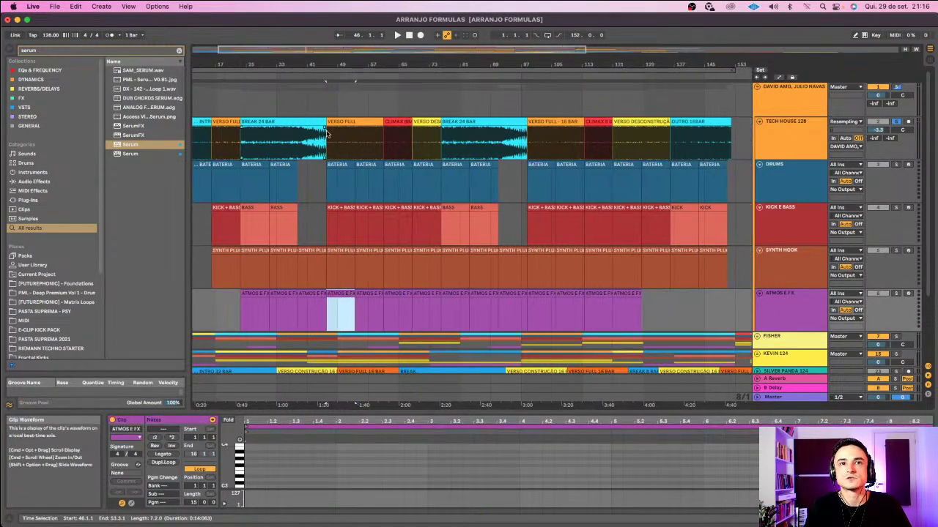
# - Play the end of the VERSO FULL section from bar 57 and stop playback
pyautogui.click(382, 143)
pyautogui.press('space')
pyautogui.click(369, 144)
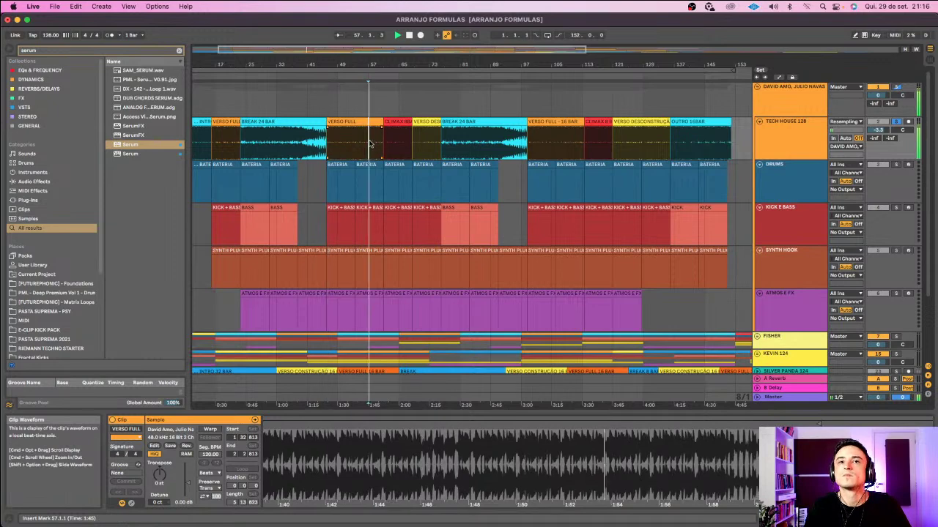
pyautogui.press('space')
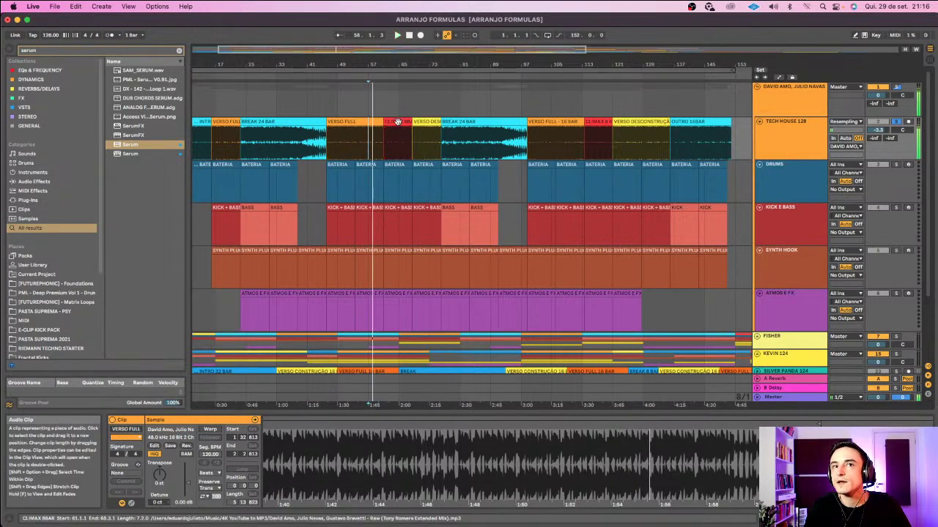
# - Select the first CLIMAX clip on TECH HOUSE 128 and play it from bar 61
pyautogui.click(397, 122)
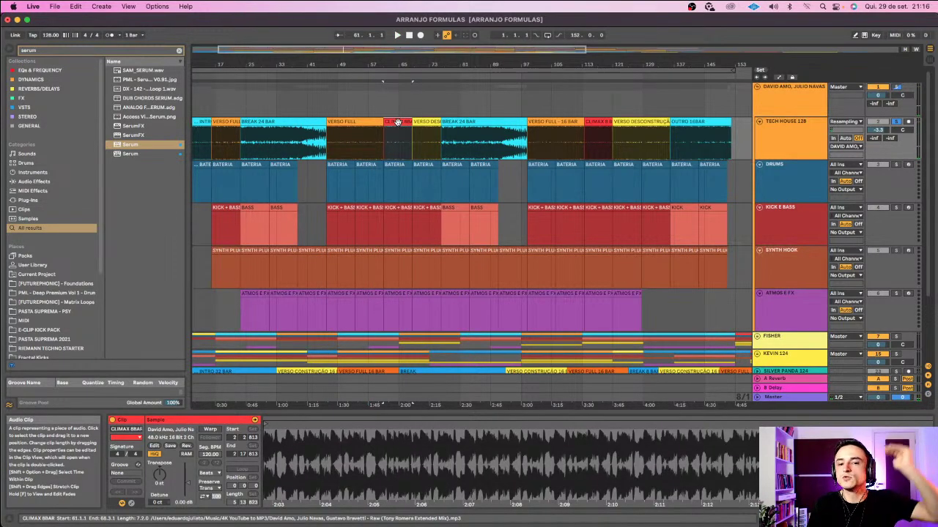
pyautogui.press('space')
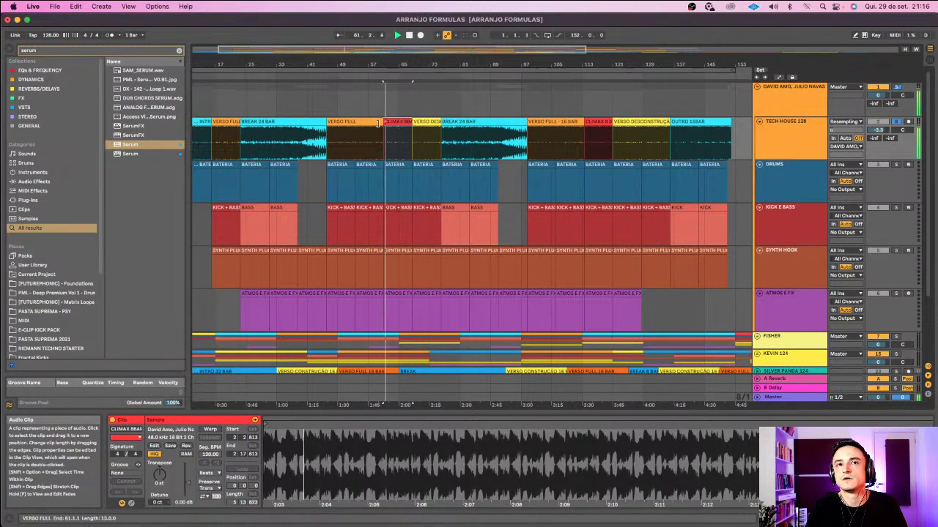
pyautogui.press('space')
# - Play VERSO FULL from bar 46 and compare it with the start of the first CLIMAX clip
pyautogui.click(330, 146)
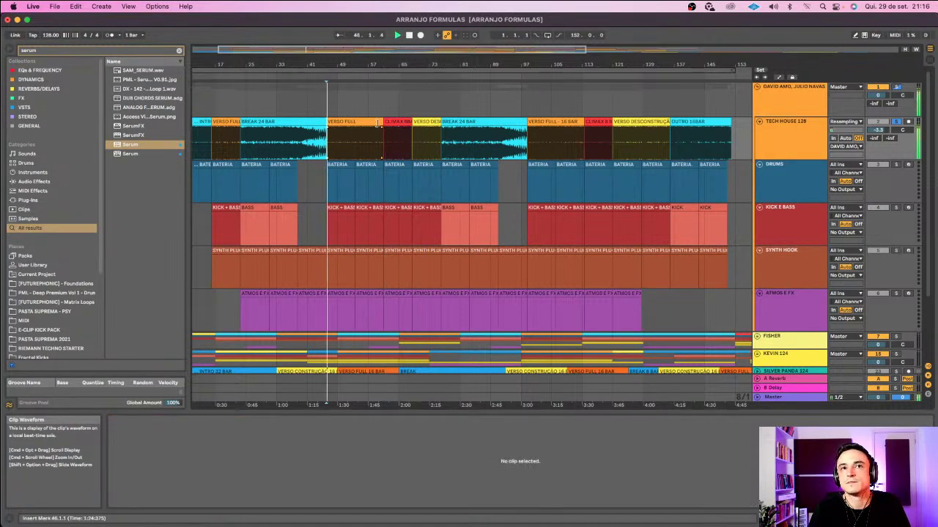
pyautogui.press('space')
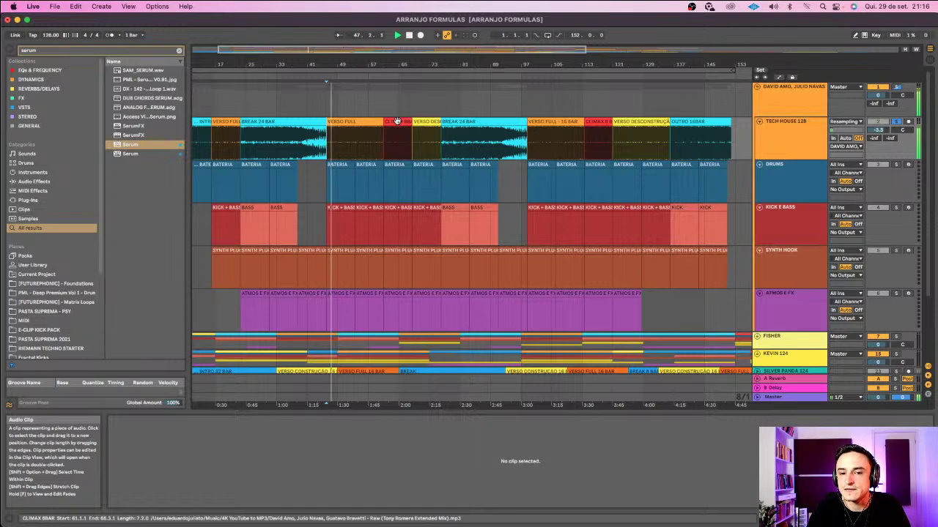
pyautogui.click(396, 121)
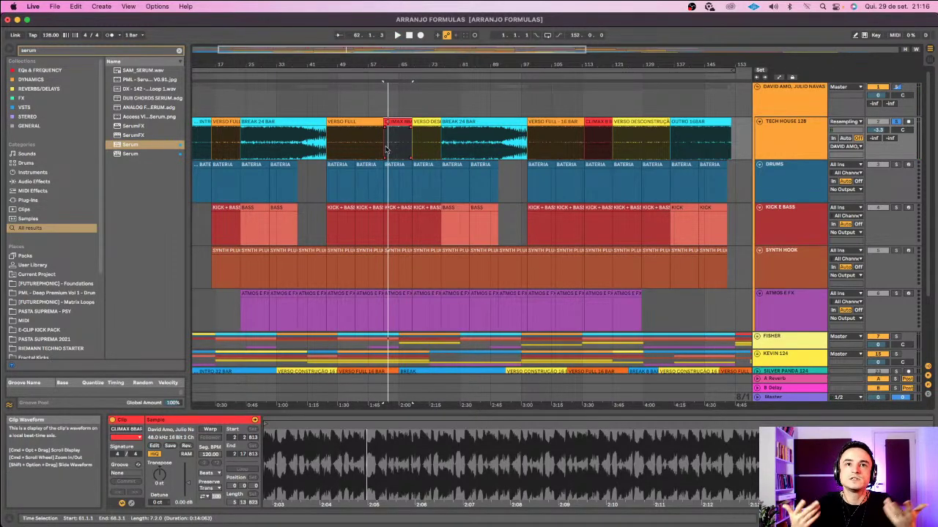
# - Select the VERSO FULL clip, replay the adjoining CLIMAX clip from its start and view the whole arrangement
pyautogui.scroll(-1, 367, 132)
pyautogui.click(349, 117)
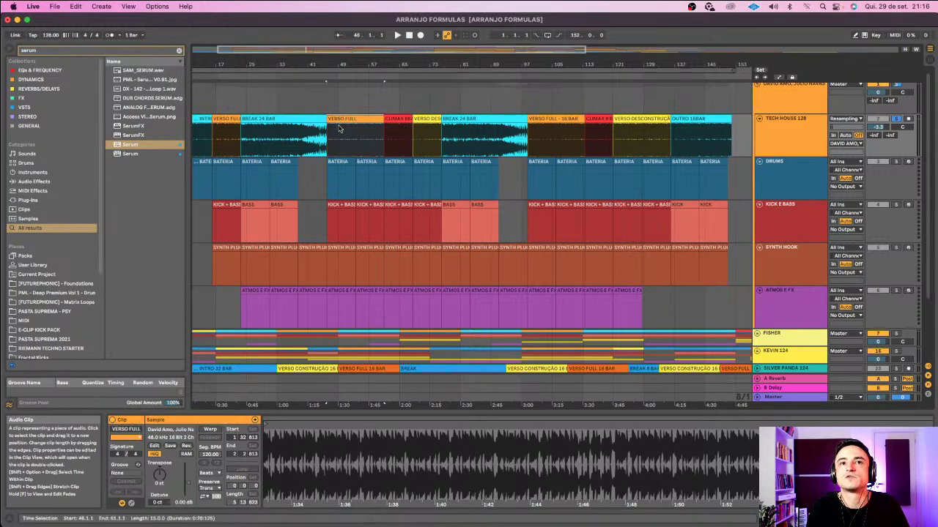
pyautogui.moveTo(342, 64)
pyautogui.mouseDown()
pyautogui.moveTo(341, 114)
pyautogui.moveTo(341, 73)
pyautogui.mouseUp()
pyautogui.click(413, 127)
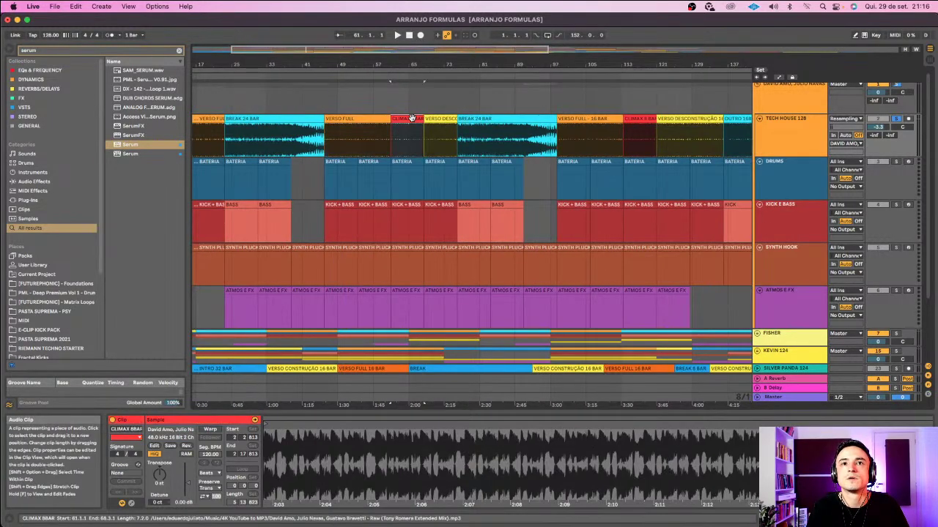
pyautogui.press('space')
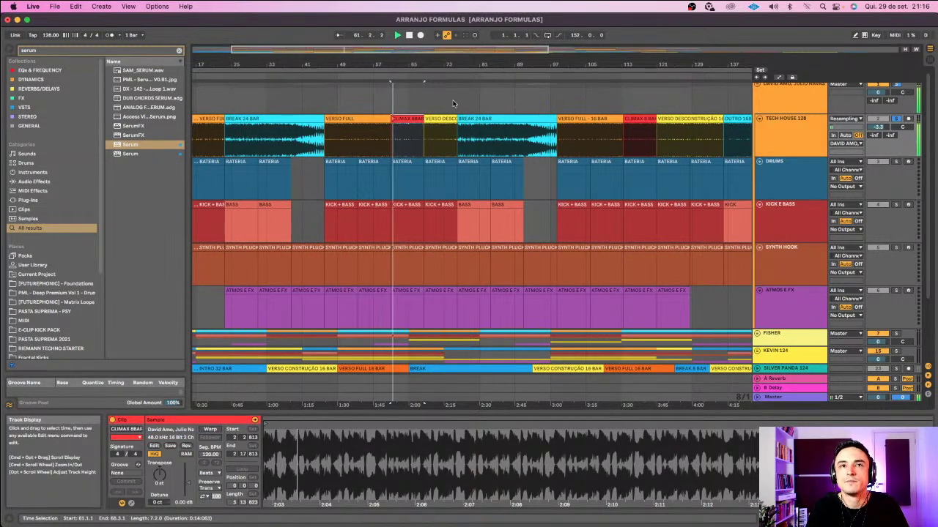
pyautogui.moveTo(386, 64); pyautogui.dragTo(386, 38)
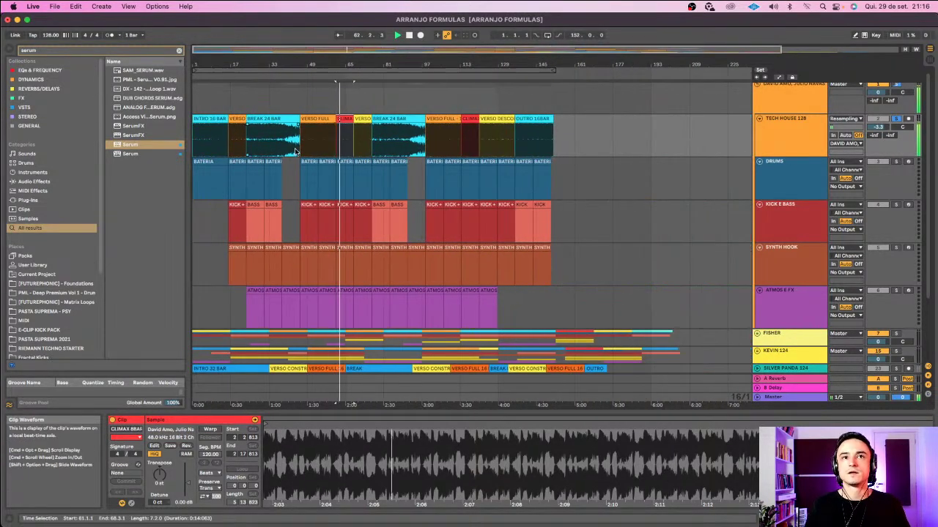
pyautogui.press('space')
# - Select the first VERSO DESCONST clip and play the second BREAK 24 BAR clip from bar 76
pyautogui.click(363, 119)
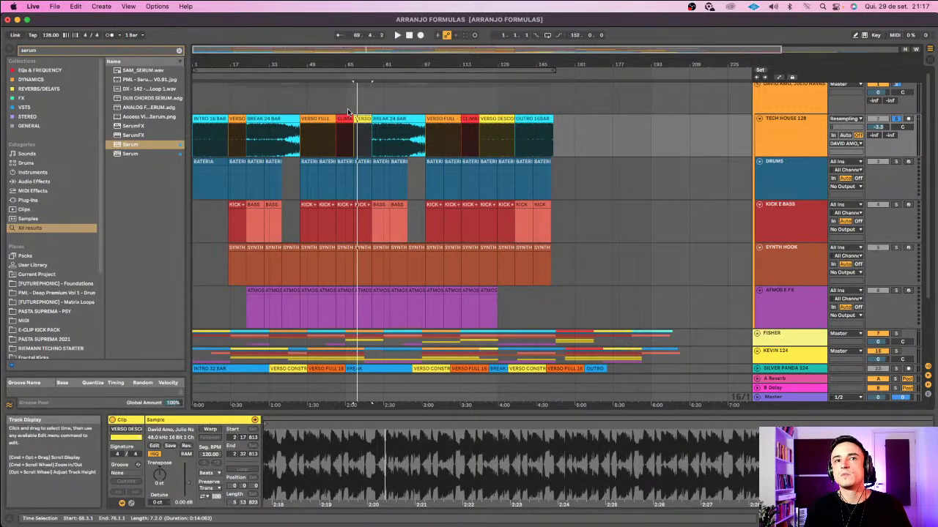
pyautogui.click(371, 135)
pyautogui.press('space')
pyautogui.scroll(-1, 384, 158)
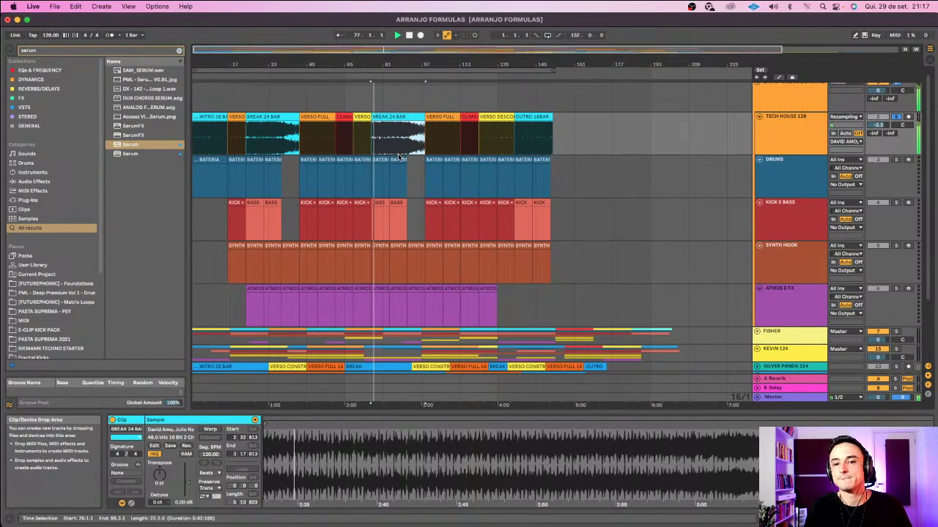
pyautogui.scroll(-1, 421, 150)
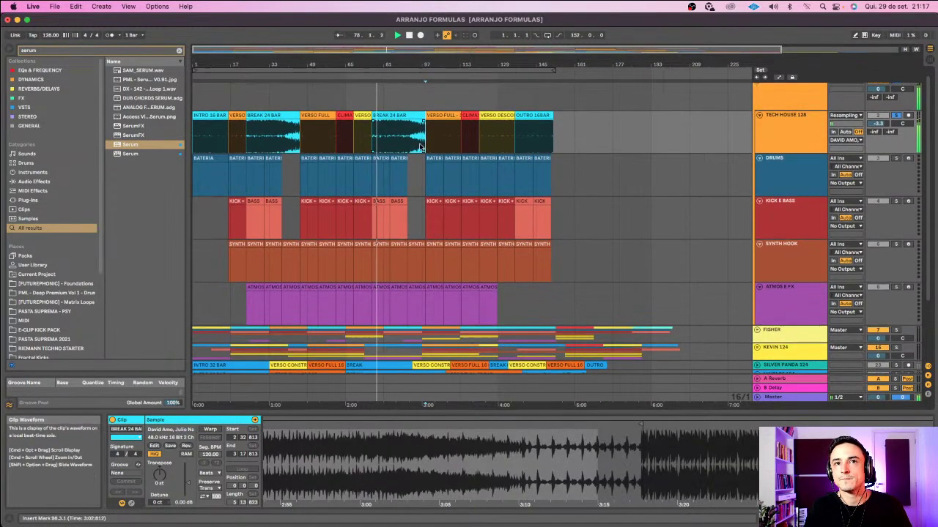
# - Play the end of the second break from bar 97 and the start of the VERSO FULL - 16 BAR clip
pyautogui.press('space')
pyautogui.press('space')
pyautogui.scroll(-1, 421, 149)
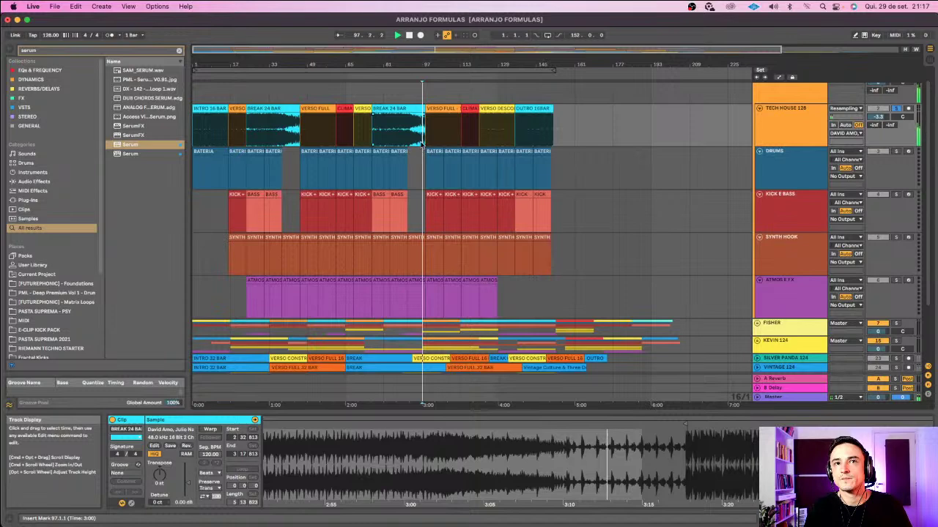
pyautogui.click(437, 108)
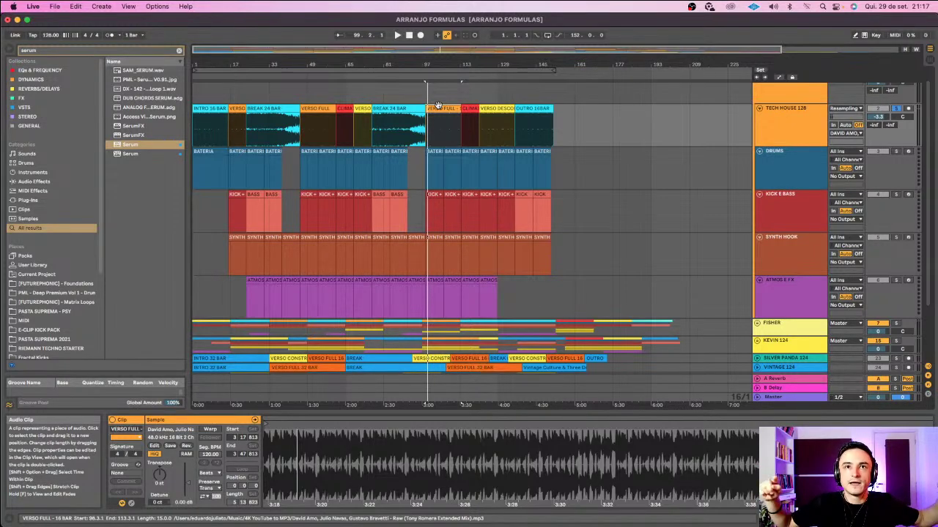
pyautogui.press('space')
# - Select the CLIMAX 8 BAR clip after the second break and play it from bar 113
pyautogui.click(473, 108)
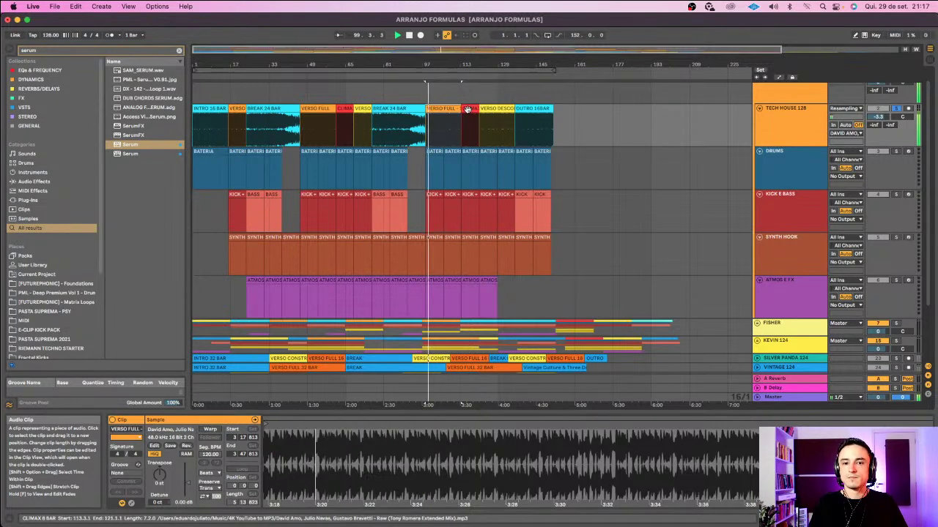
pyautogui.click(468, 109)
pyautogui.press('space')
pyautogui.press('space')
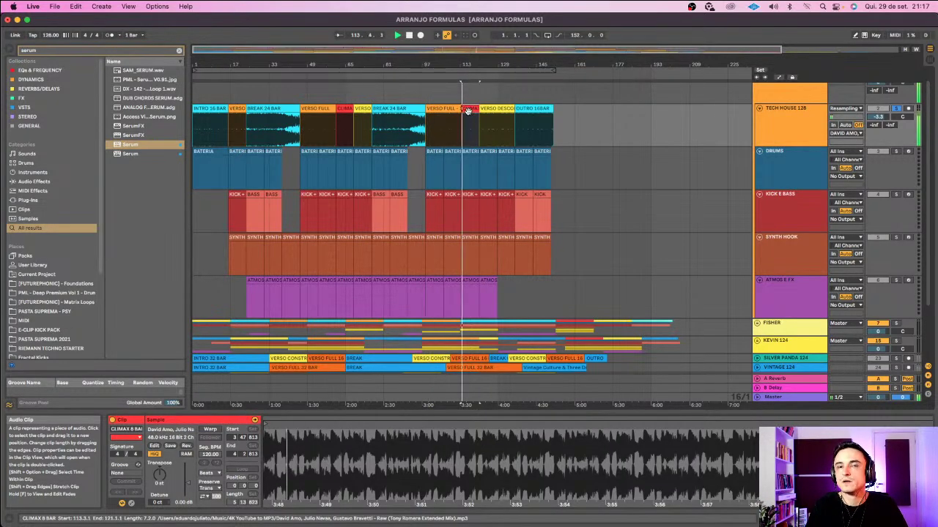
pyautogui.click(503, 107)
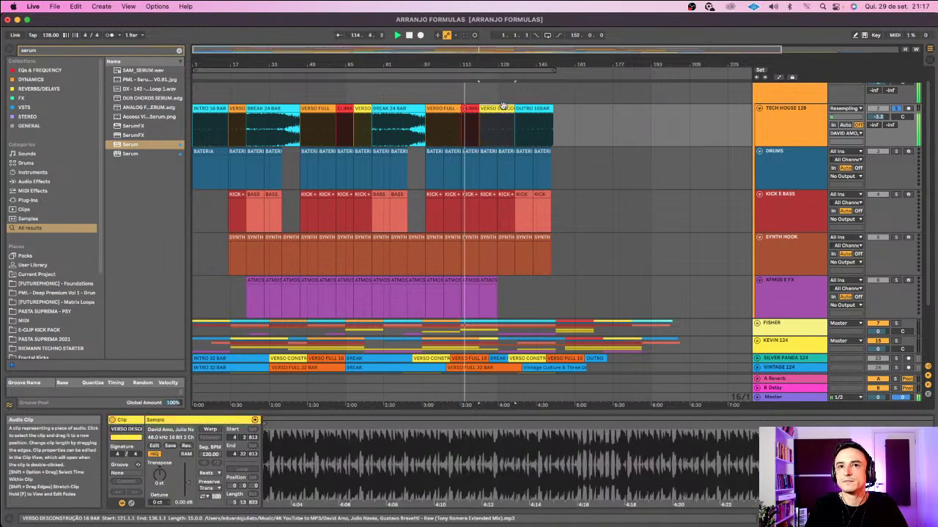
pyautogui.click(470, 109)
pyautogui.press('space')
pyautogui.press('space')
# - Play the VERSO DESCONSTRUÇÃO 16 BAR clip from bar 121 and stop playback
pyautogui.click(504, 107)
pyautogui.press('space')
pyautogui.press('space')
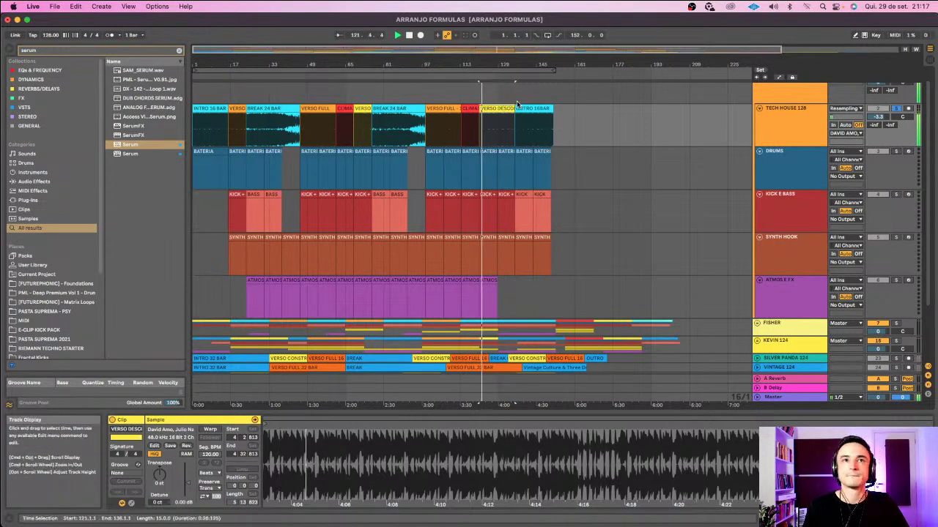
pyautogui.press('space')
# - Replay the endings of both BREAK 24 BAR clips, placing the insert mark at bar 46 for the first one
pyautogui.click(394, 108)
pyautogui.click(418, 129)
pyautogui.press('space')
pyautogui.click(293, 138)
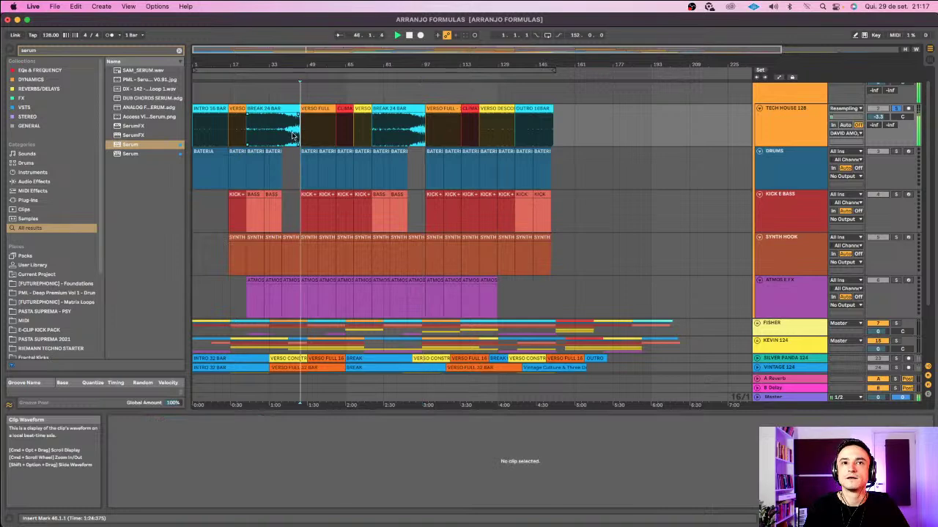
pyautogui.click(291, 76)
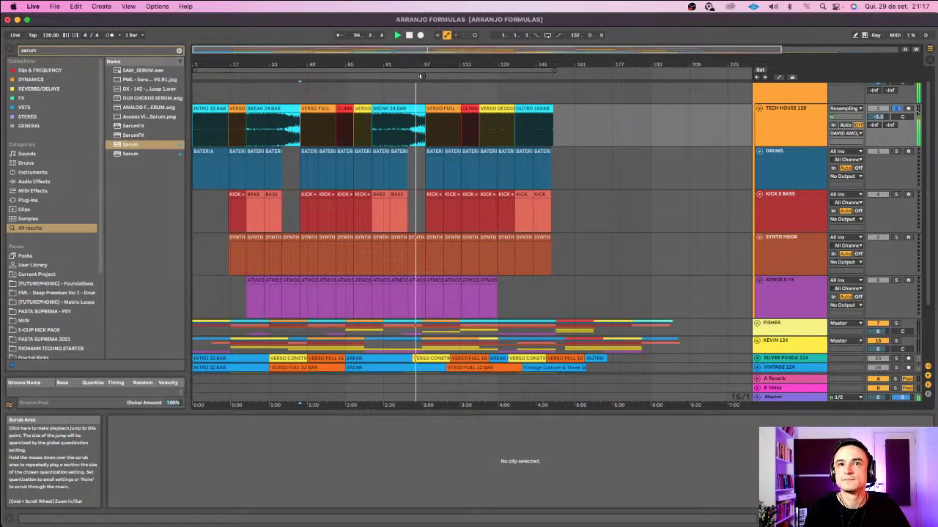
# - Select the OUTRO 16BAR clip, play it from bar 136 and stop playback
pyautogui.click(541, 108)
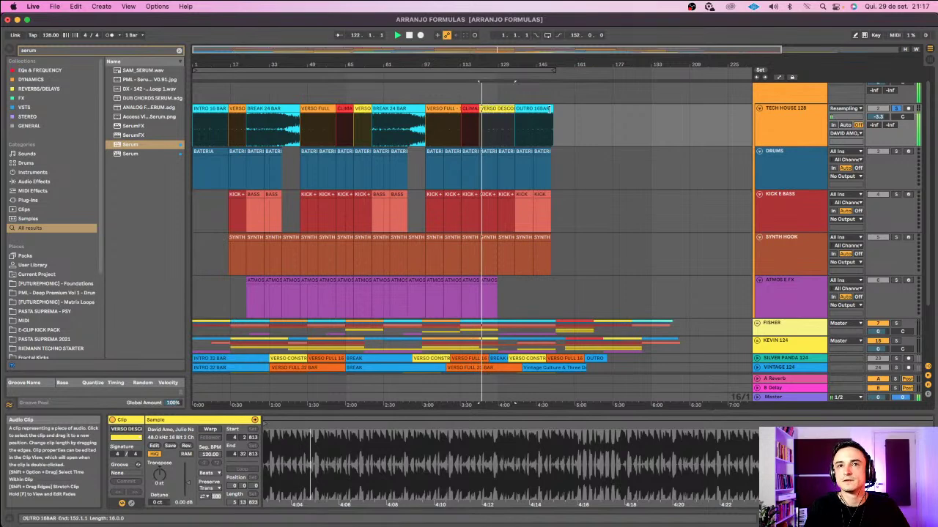
pyautogui.click(527, 108)
pyautogui.click(509, 124)
pyautogui.press('space')
pyautogui.click(533, 108)
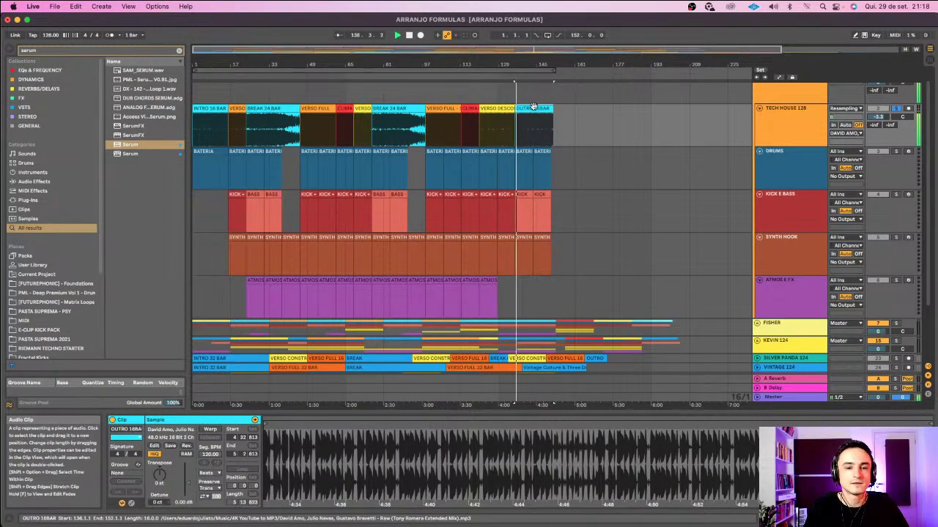
pyautogui.press('space')
# - Select the opening BATERIA clip and the INTRO 16 BAR clip above it
pyautogui.moveTo(315, 64); pyautogui.dragTo(347, 169)
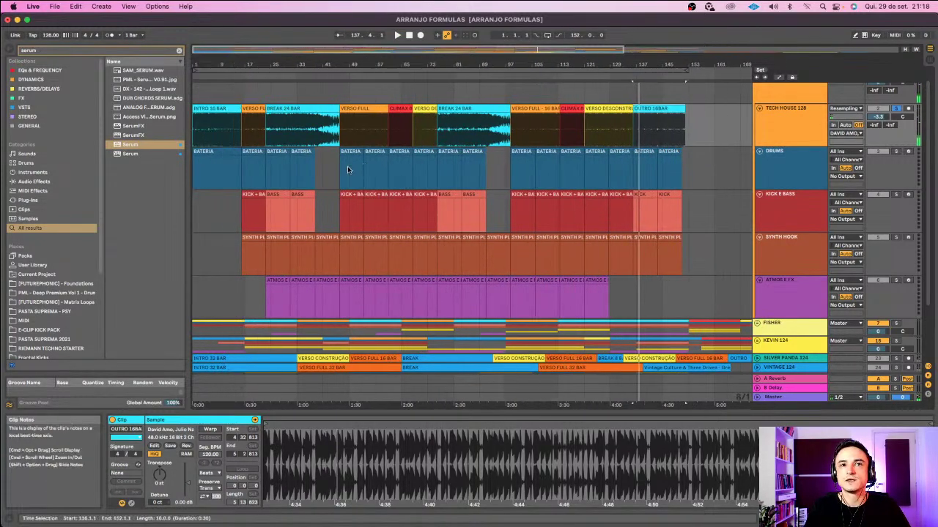
pyautogui.click(224, 152)
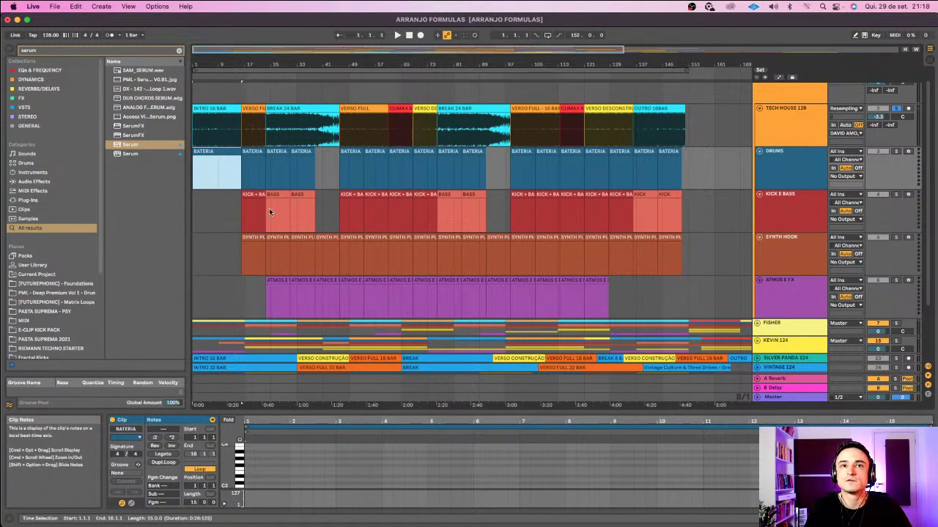
pyautogui.click(220, 129)
pyautogui.press('+')
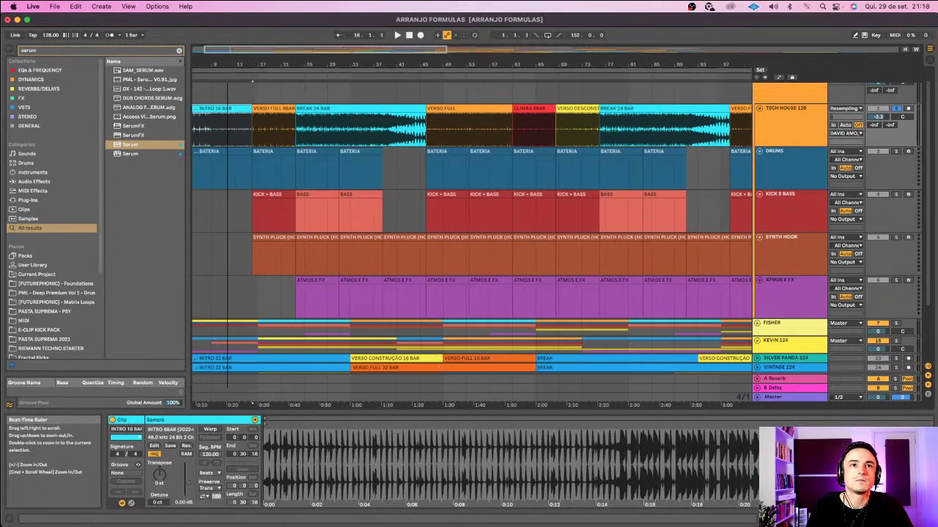
pyautogui.moveTo(264, 65)
pyautogui.mouseDown()
pyautogui.moveTo(265, 110)
pyautogui.moveTo(265, 44)
pyautogui.mouseUp()
# - Select the first BATERIA clip on DRUMS and switch the solo from TECH HOUSE 128 to its parent group track
pyautogui.click(624, 122)
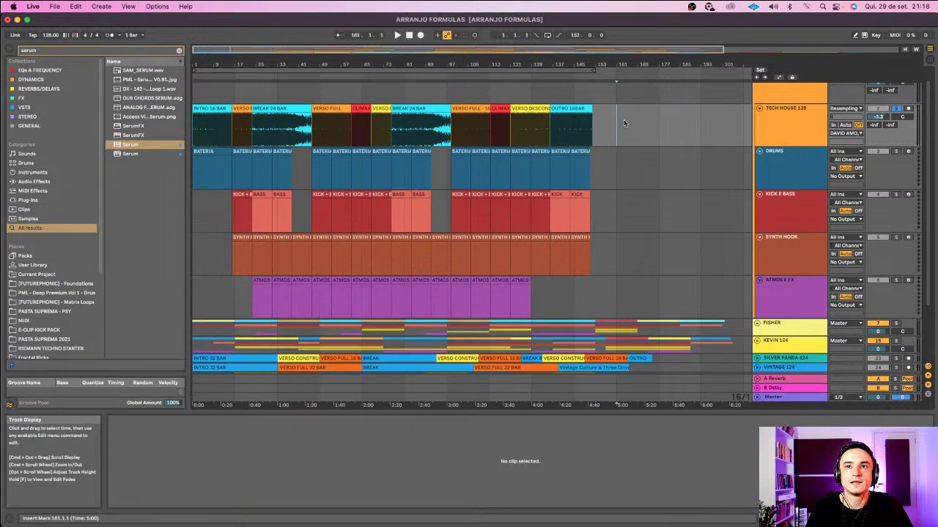
pyautogui.scroll(1, 783, 152)
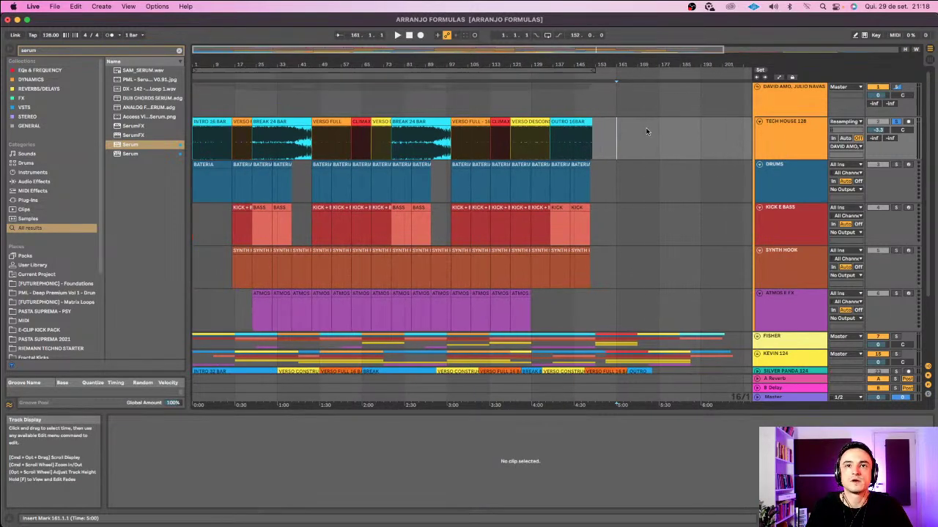
pyautogui.click(209, 164)
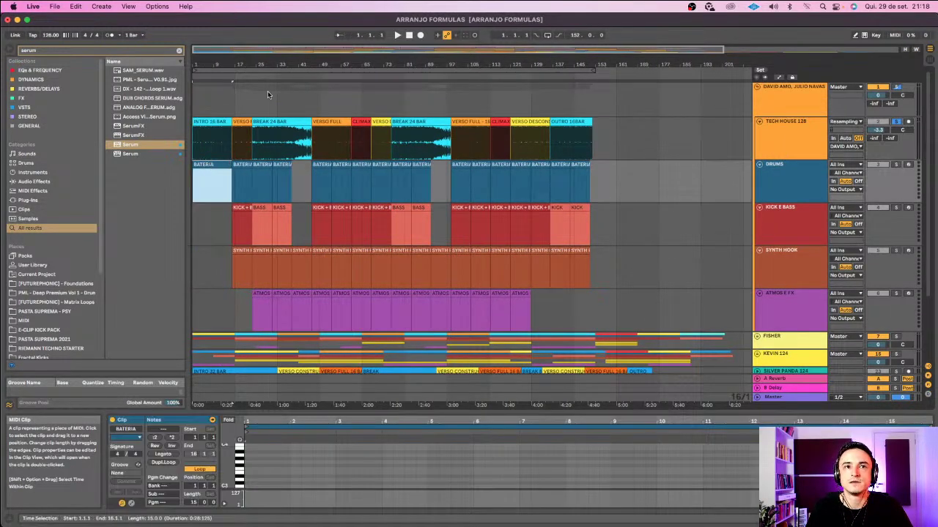
pyautogui.click(882, 88)
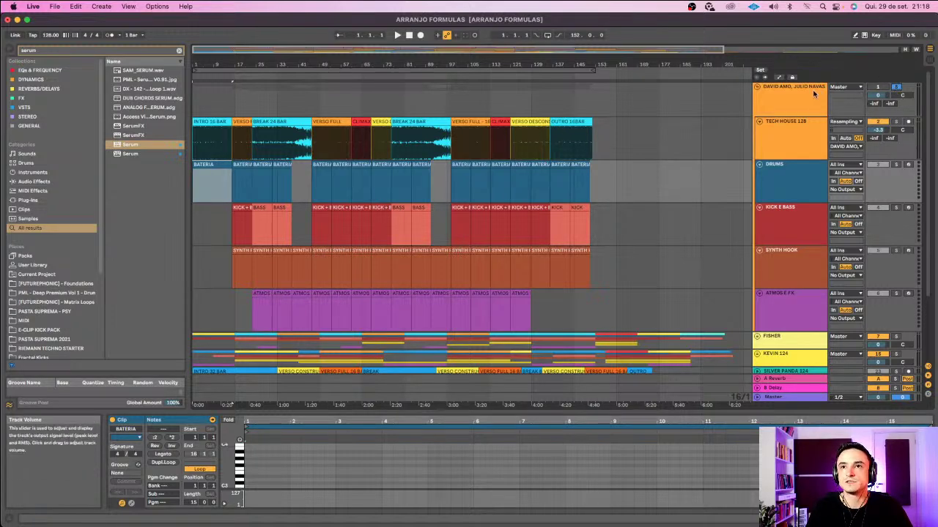
# - Fold the group track containing TECH HOUSE 128 and unfold the FISHER group to reveal its reference and element tracks
pyautogui.click(758, 88)
pyautogui.click(773, 95)
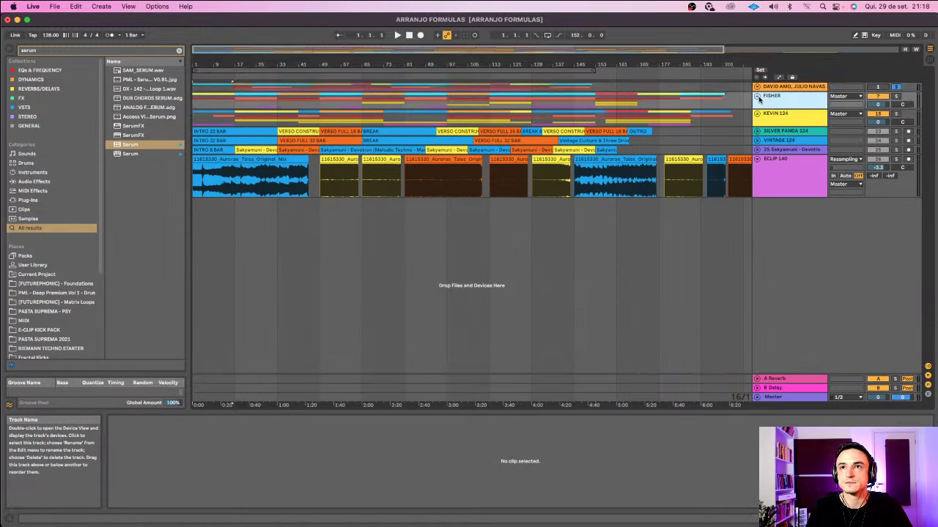
pyautogui.click(758, 96)
pyautogui.click(794, 142)
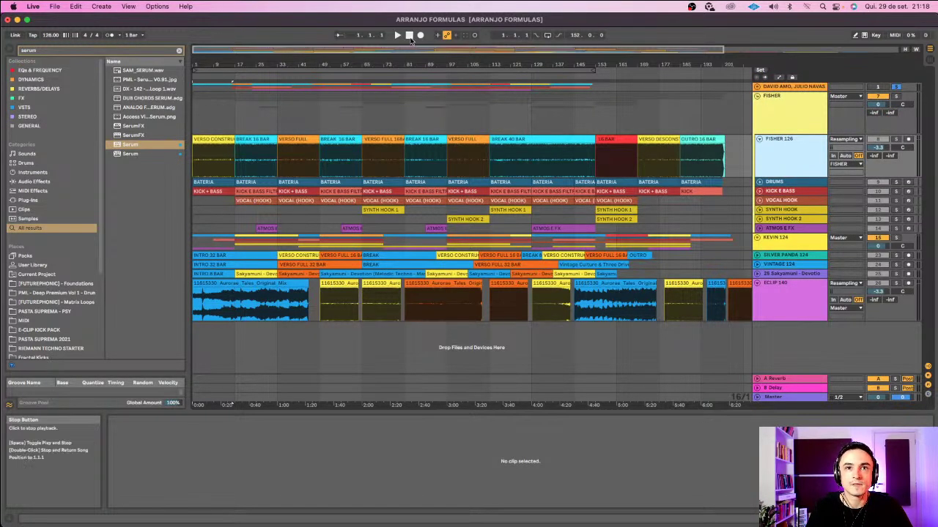
# - Set the project tempo to 126 BPM
pyautogui.moveTo(50, 35); pyautogui.dragTo(50, 40)
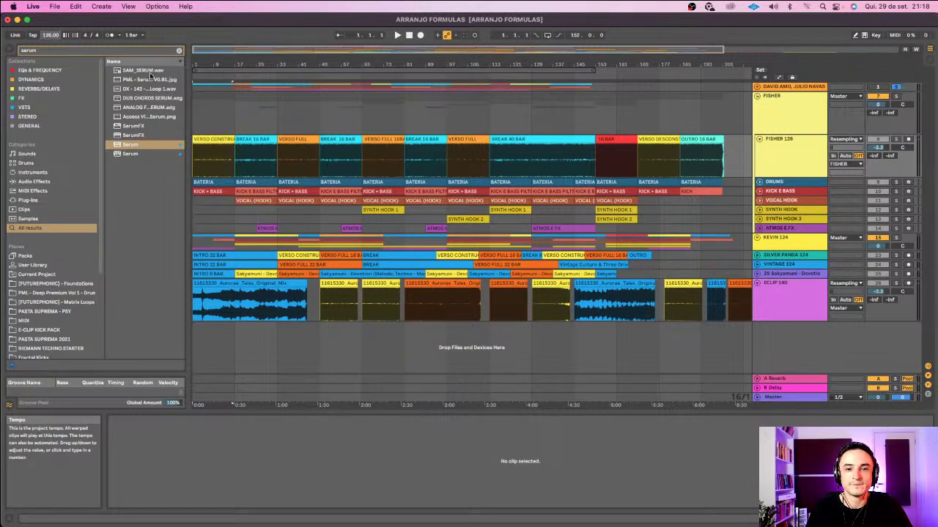
pyautogui.moveTo(219, 60); pyautogui.dragTo(340, 124)
pyautogui.hscroll(-1, 375, 148)
pyautogui.moveTo(222, 64)
pyautogui.mouseDown()
pyautogui.moveTo(221, 43)
pyautogui.moveTo(214, 49)
pyautogui.mouseUp()
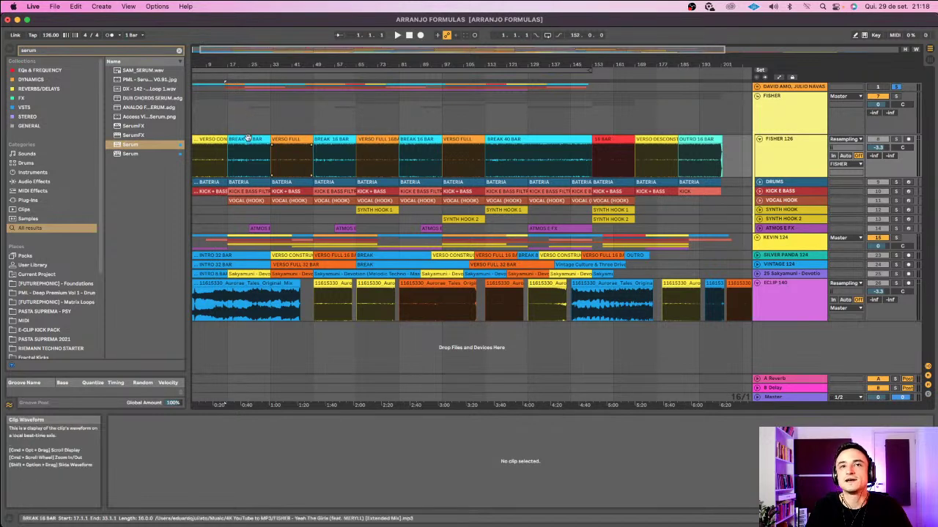
# - Select the first VERSO FULL, second BREAK 16 BAR and VERSO FULL 16BAR clips on FISHER 126, ending on the opening VERSO CONSTRUÇÃO clip
pyautogui.click(289, 141)
pyautogui.click(331, 140)
pyautogui.click(374, 140)
pyautogui.click(217, 139)
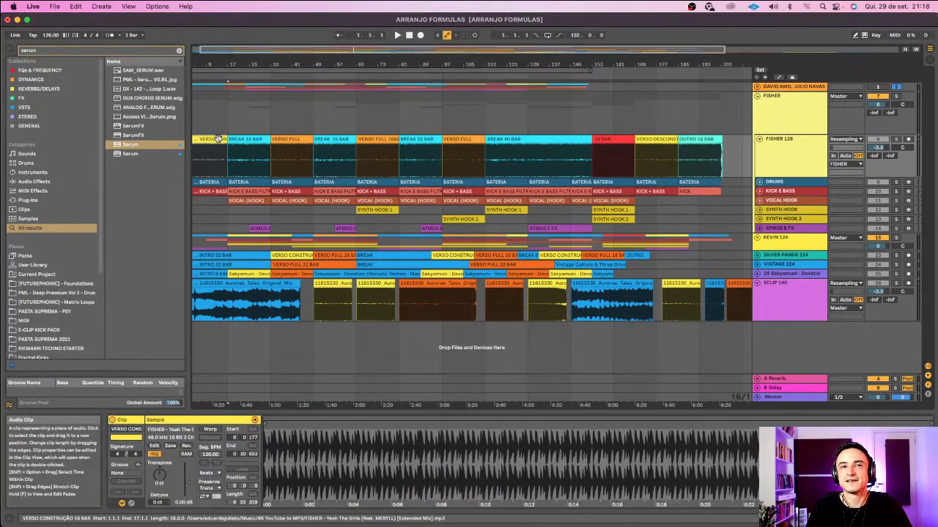
pyautogui.hscroll(-1, 219, 139)
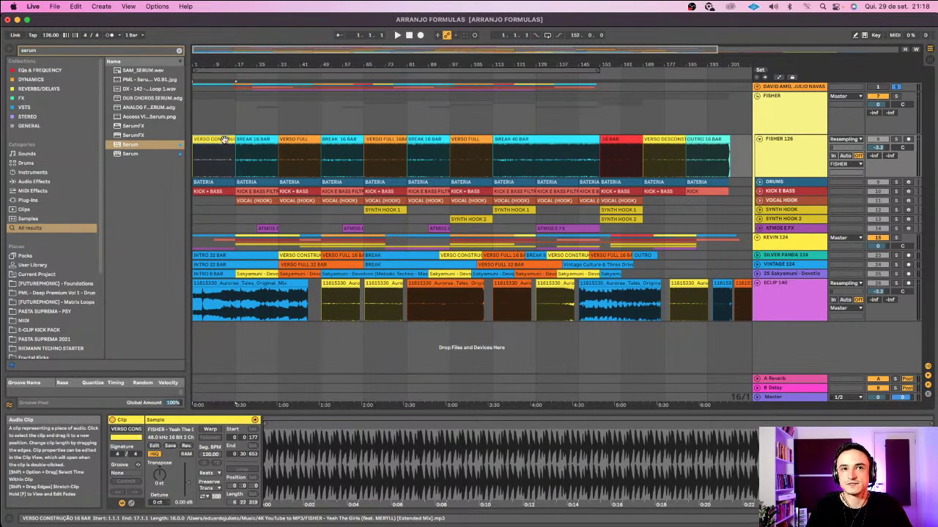
# - Step through the FISHER 126 sections from the first BREAK 16 BAR through BREAK 40 BAR to the red 16 BAR clip
pyautogui.click(256, 139)
pyautogui.click(347, 139)
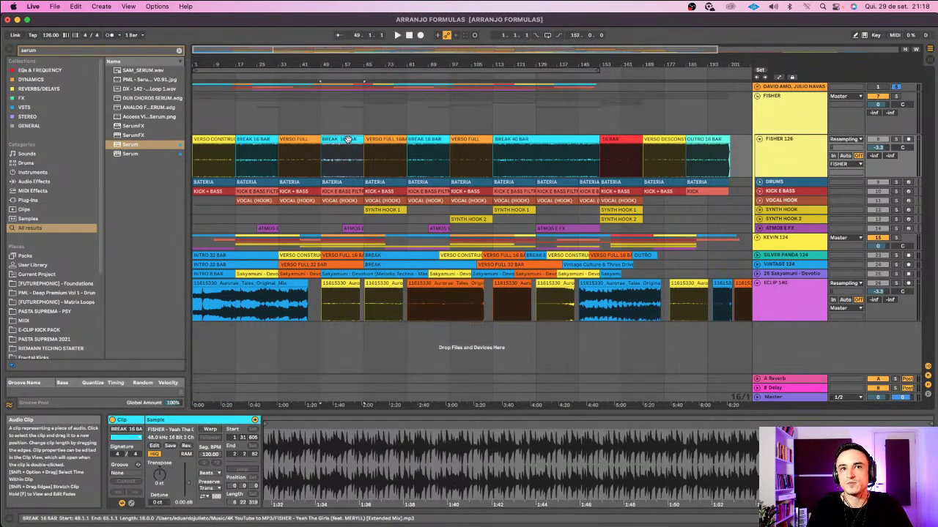
pyautogui.click(379, 139)
pyautogui.click(438, 139)
pyautogui.click(472, 138)
pyautogui.click(553, 138)
pyautogui.click(613, 139)
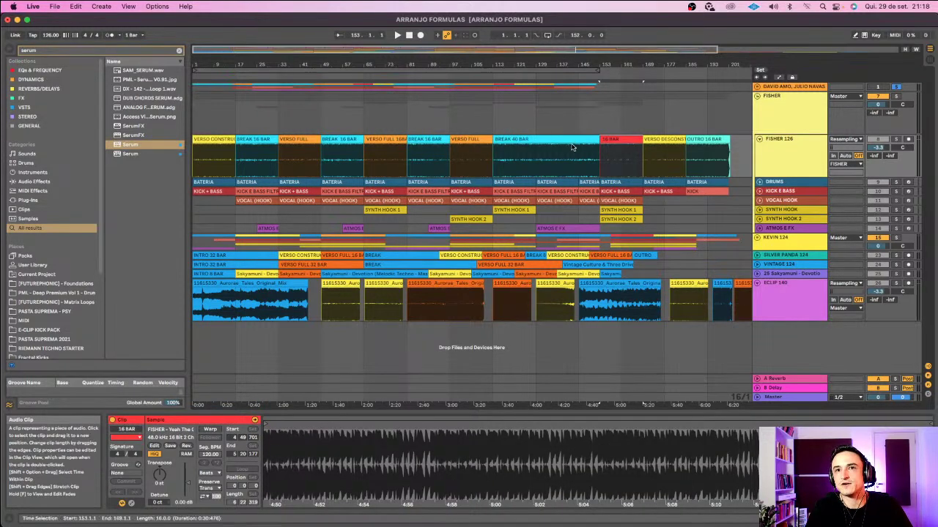
# - Compare the red 16 BAR clip with the VERSO DESCONSTRUÇÃO clip, ending on the OUTRO 16 BAR clip
pyautogui.click(618, 140)
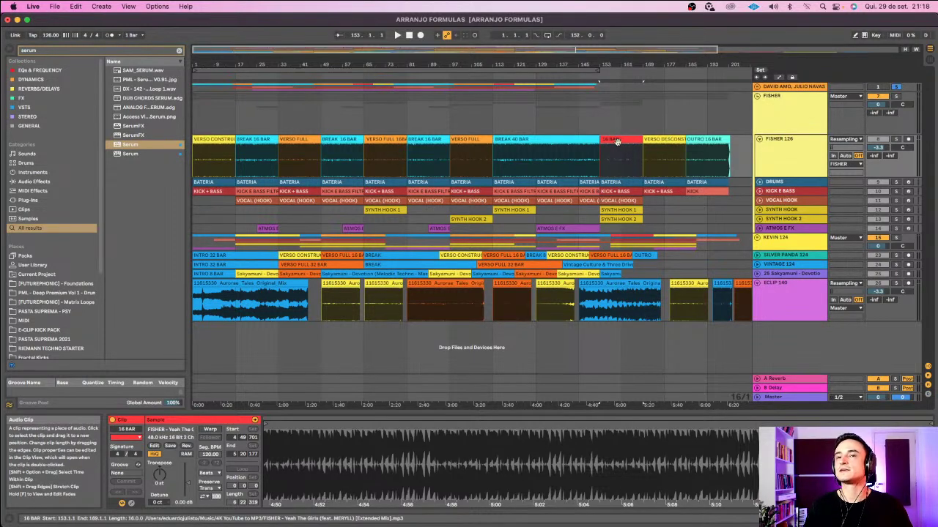
pyautogui.click(652, 138)
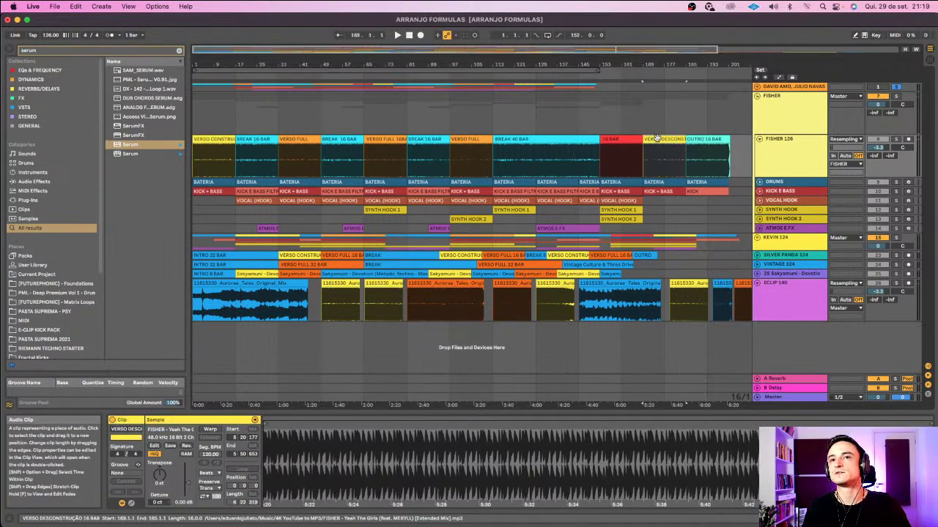
pyautogui.click(611, 139)
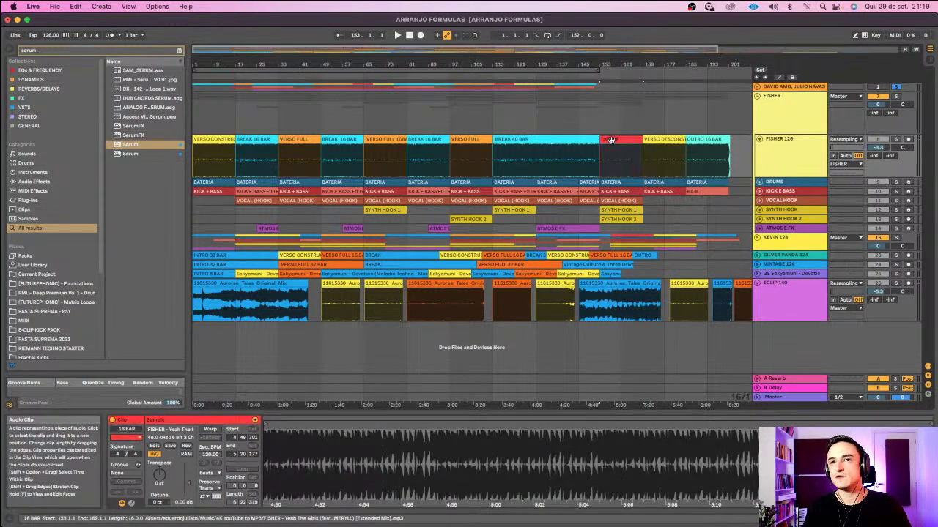
pyautogui.click(697, 139)
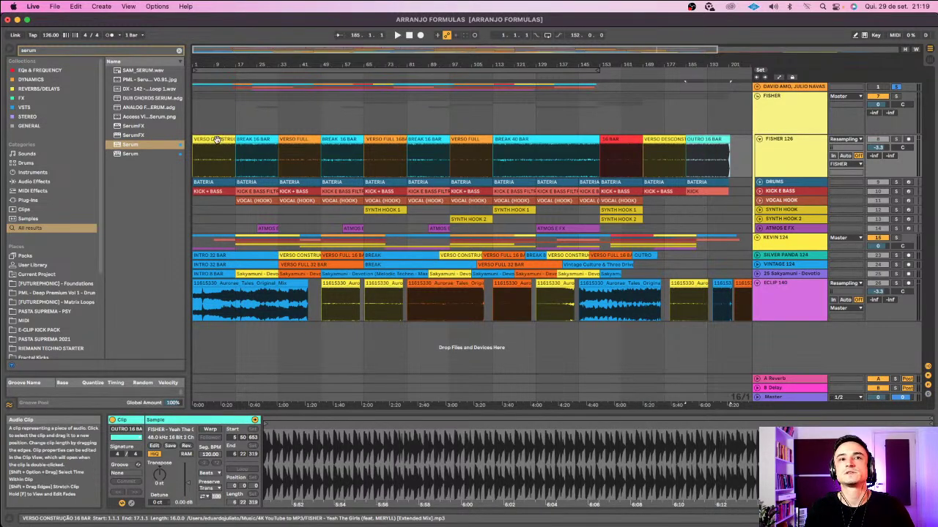
# - Review the sections at VERSO FULL 16BAR, BREAK 40 BAR, red 16 BAR, VERSO DESCONSTRUÇÃO and OUTRO 16 BAR on FISHER 126
pyautogui.click(389, 139)
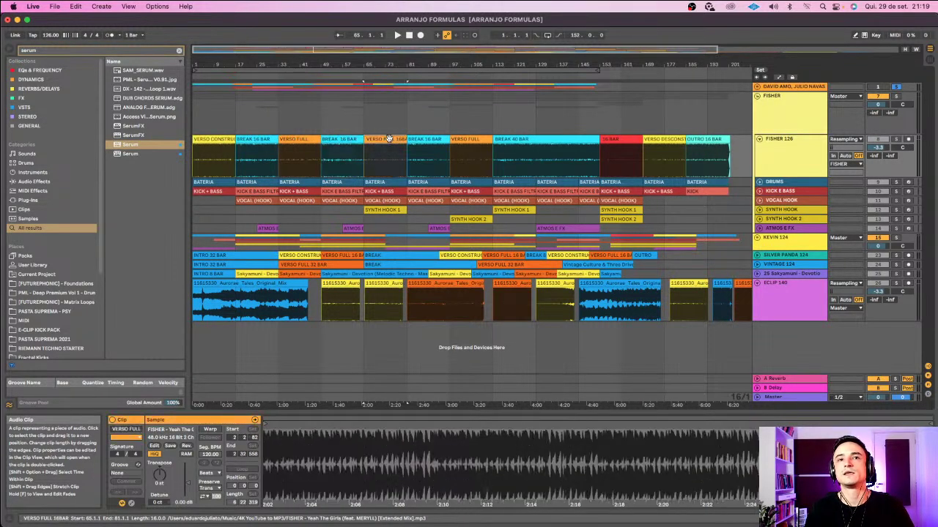
pyautogui.click(532, 143)
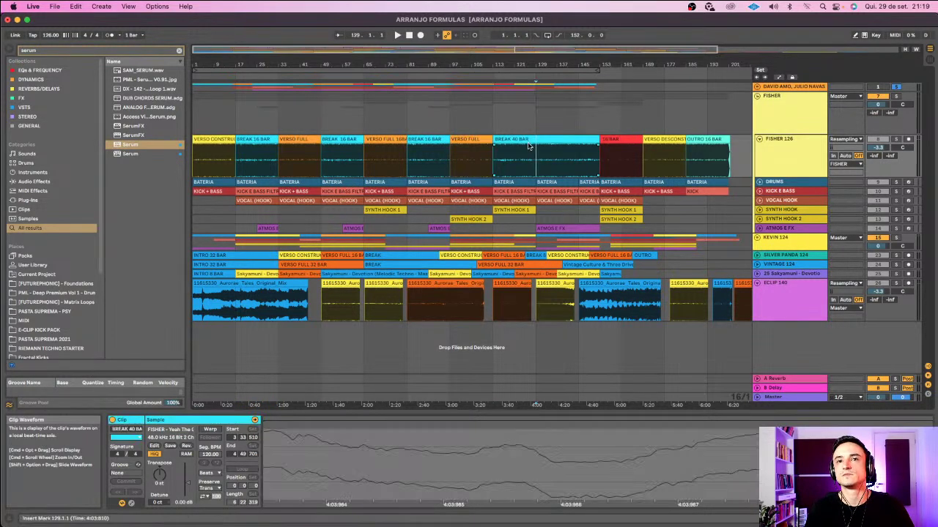
pyautogui.click(622, 138)
pyautogui.click(663, 143)
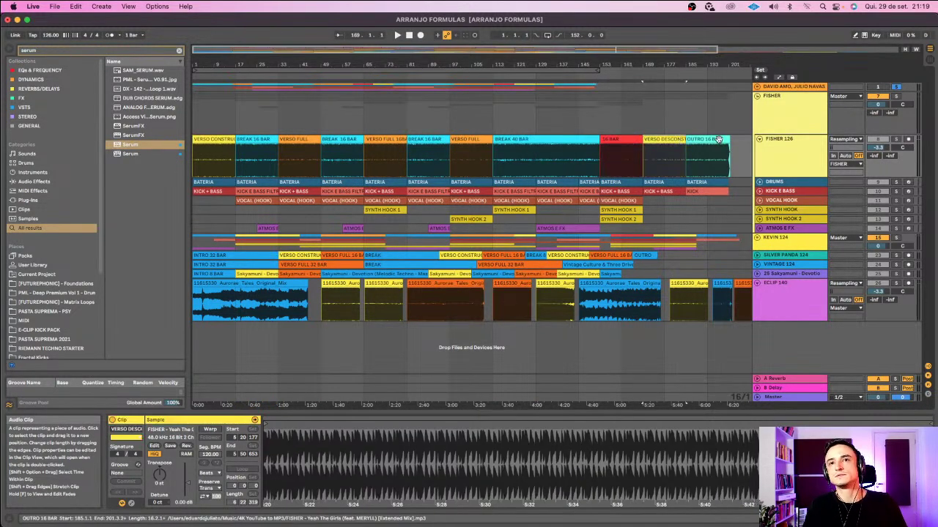
pyautogui.click(718, 139)
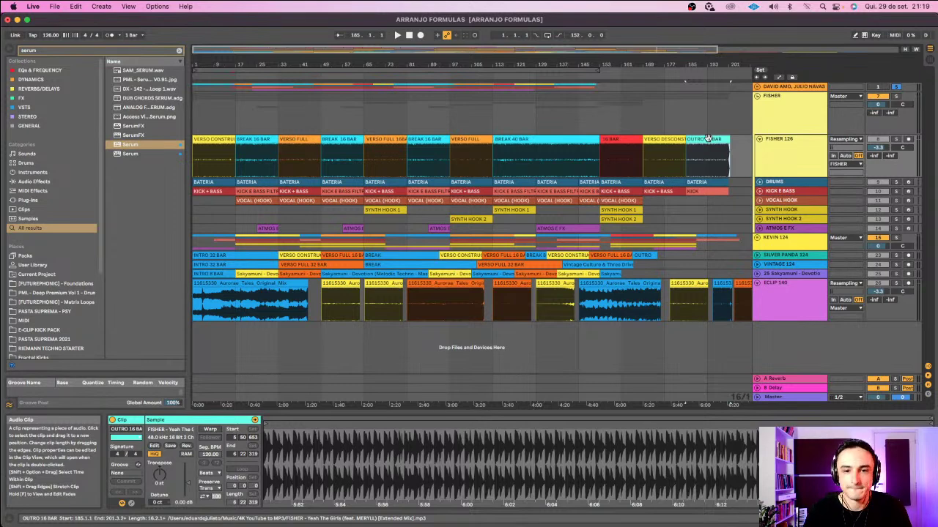
# - Select the opening VERSO CONSTRUÇÃO 16 BAR clip on FISHER 126 and play it from bar 1
pyautogui.click(217, 140)
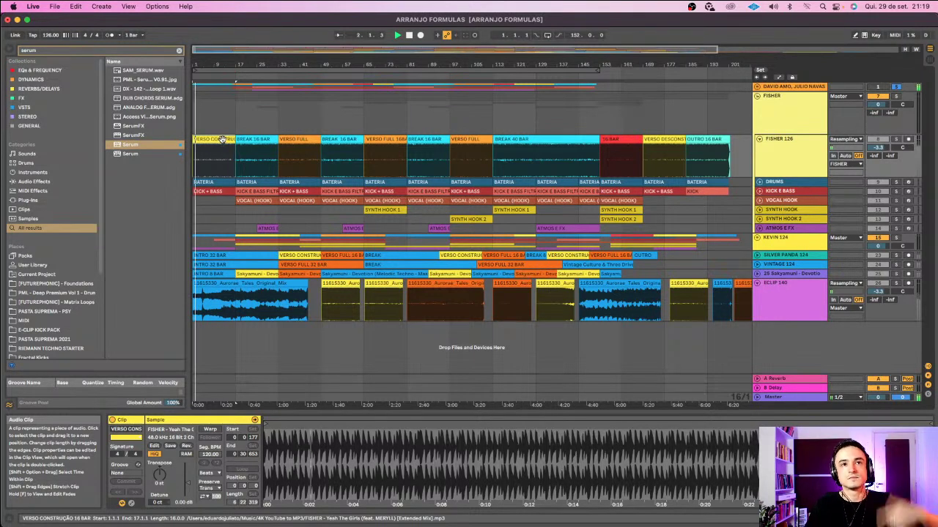
pyautogui.press('space')
pyautogui.press('space')
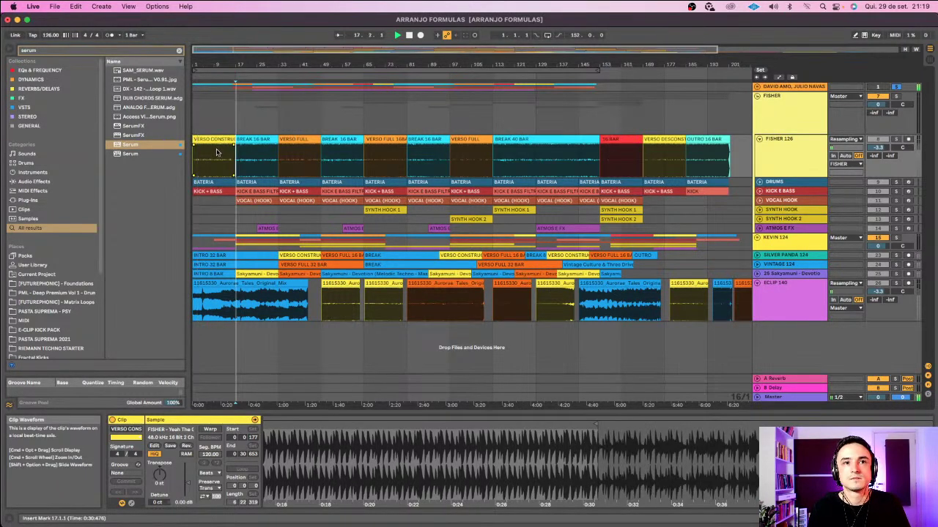
pyautogui.press('space')
pyautogui.click(210, 139)
pyautogui.press('space')
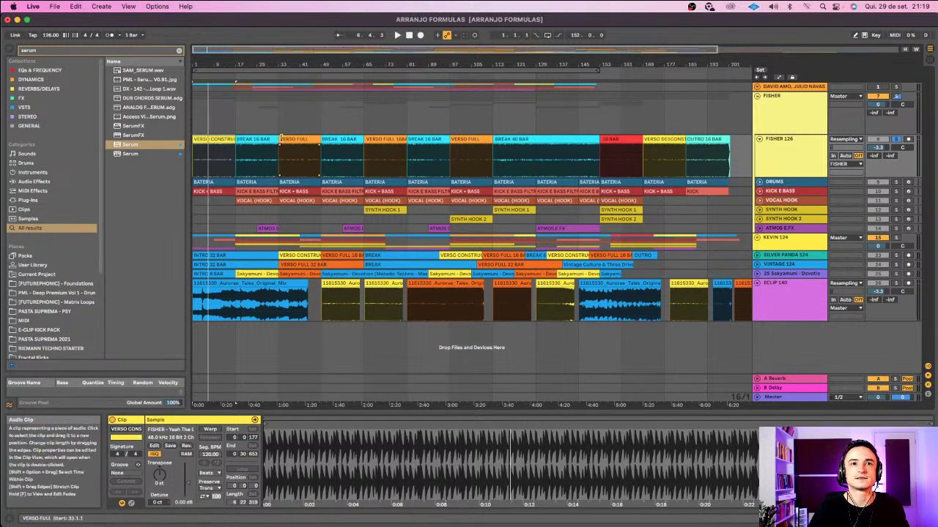
# - Play the first BREAK 16 BAR clip from bar 17, select the following VERSO FULL clip and stop playback
pyautogui.click(321, 167)
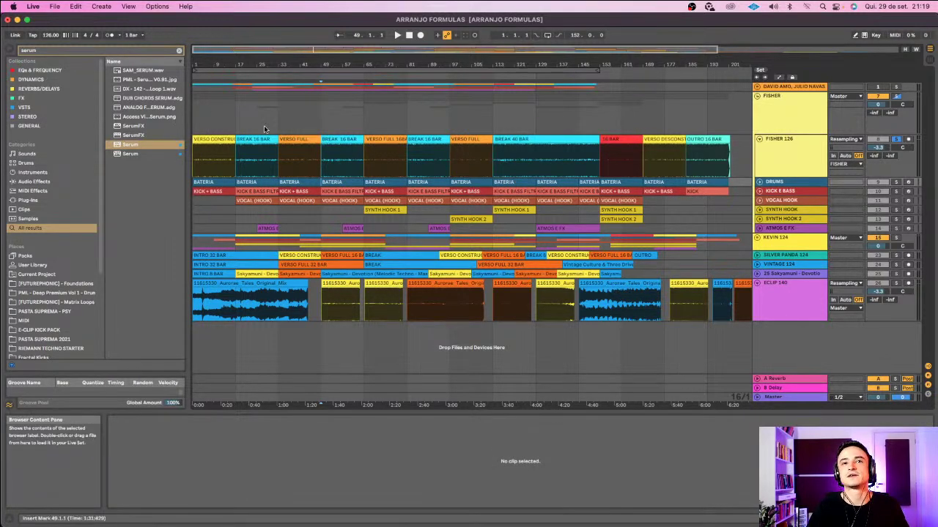
pyautogui.click(297, 139)
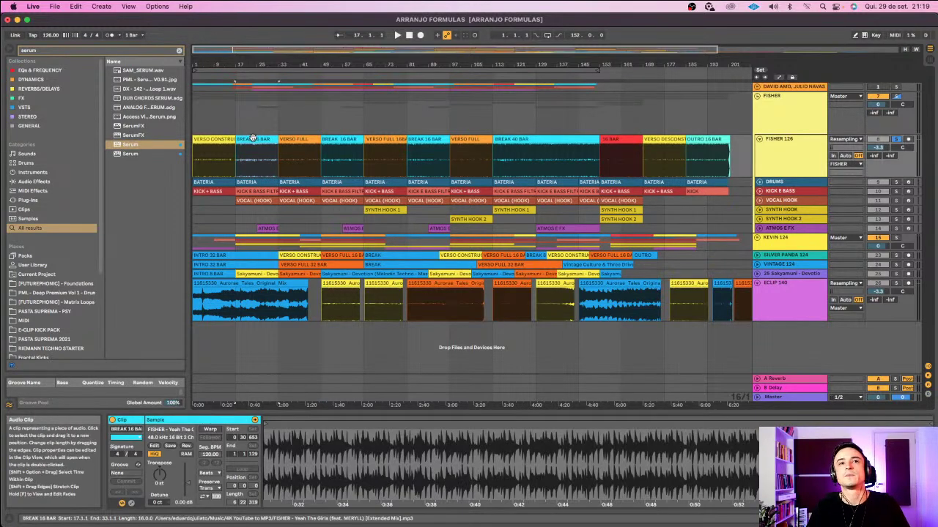
pyautogui.press('space')
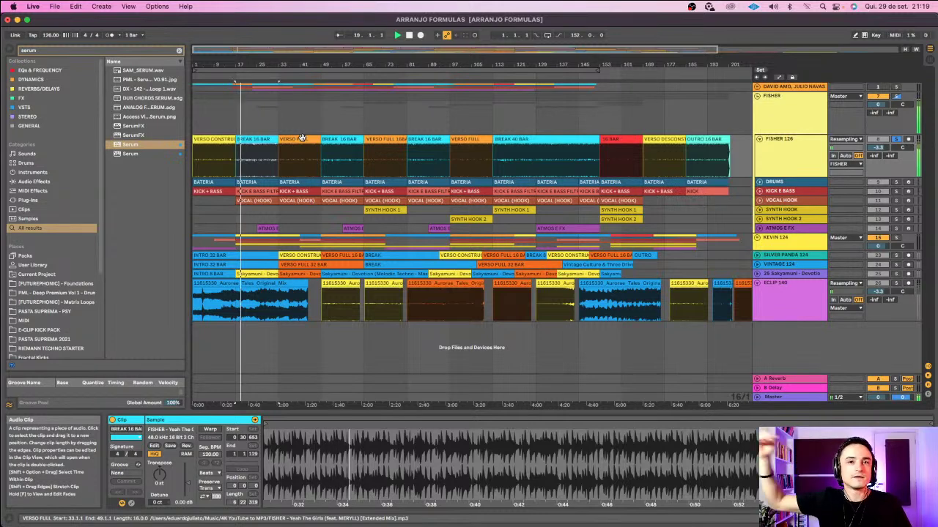
pyautogui.click(265, 137)
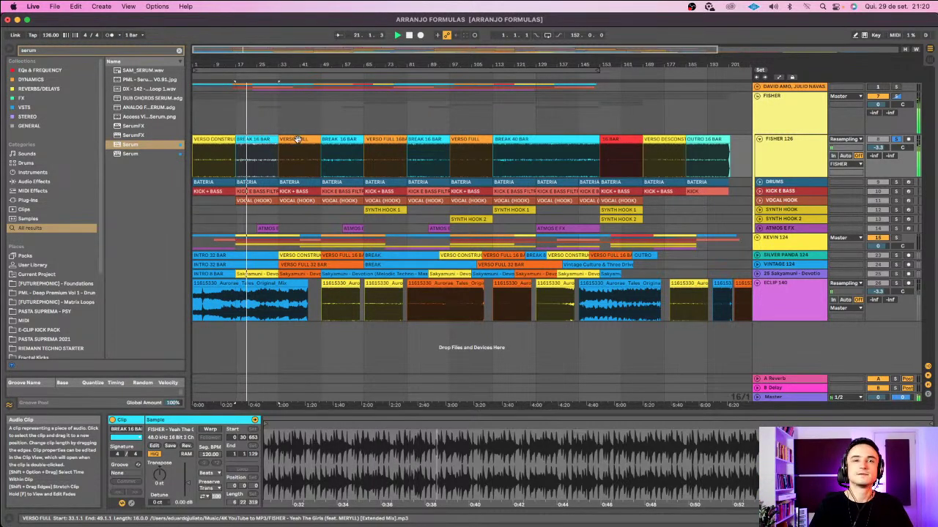
pyautogui.click(296, 139)
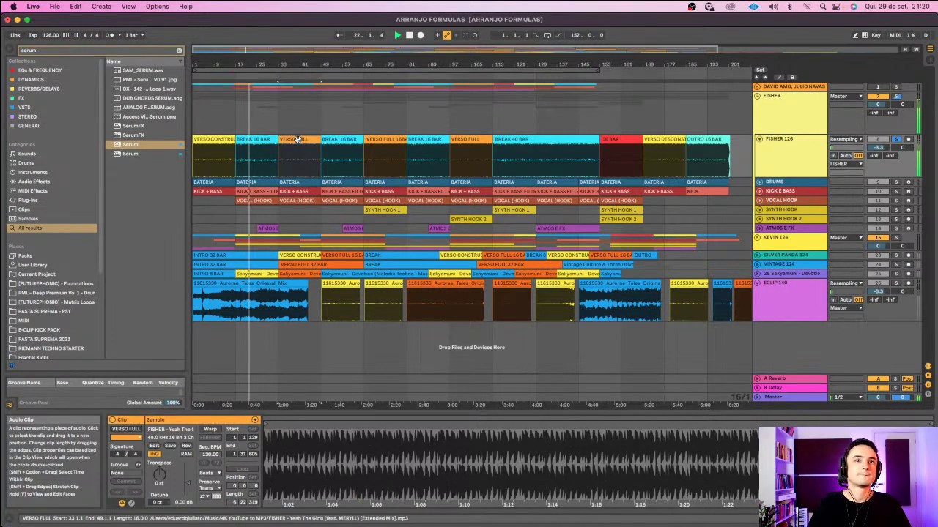
pyautogui.press('space')
# - Inspect the element clips under the first break at bar 17: drums, filtered kick and bass, and VOCAL (HOOK)
pyautogui.click(249, 183)
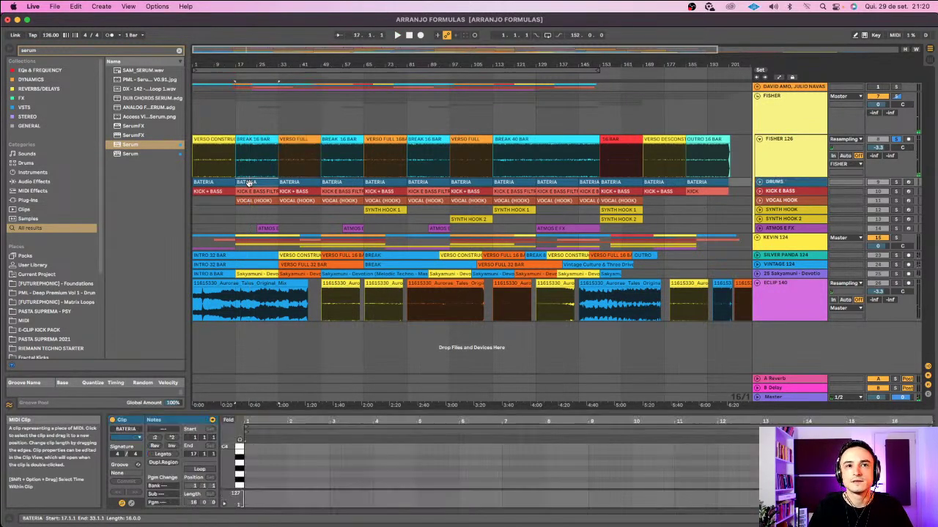
pyautogui.click(256, 191)
pyautogui.click(255, 184)
pyautogui.click(257, 200)
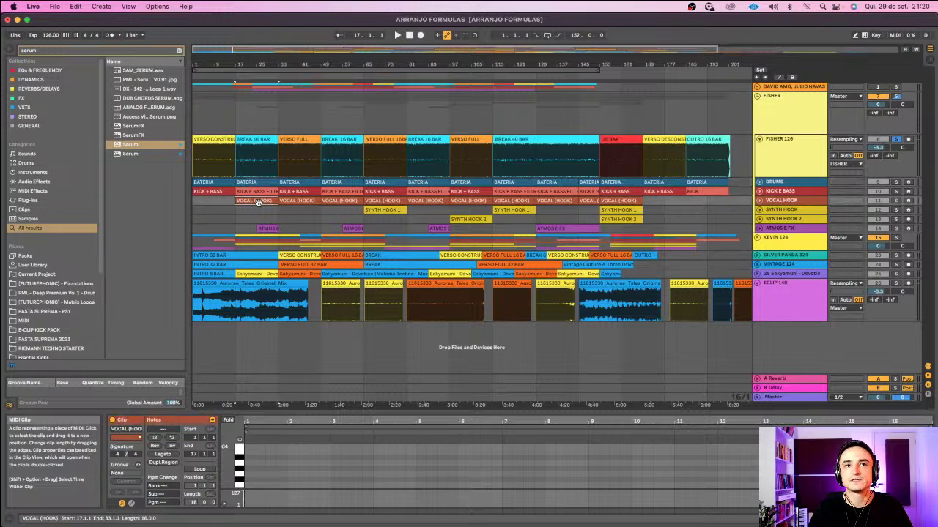
# - Compare the first VOCAL (HOOK) clip at bar 17 with the first SYNTH HOOK 1 clip at bar 65
pyautogui.click(378, 210)
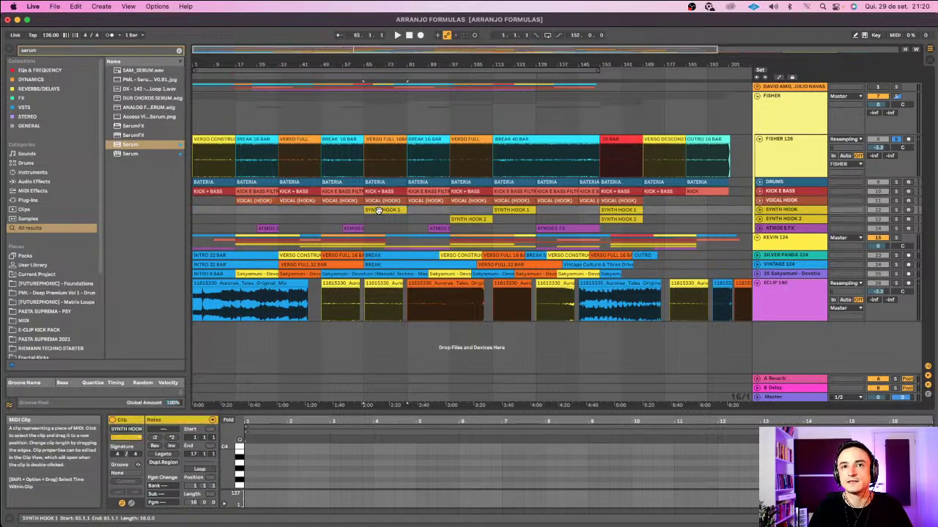
pyautogui.click(252, 201)
pyautogui.click(385, 211)
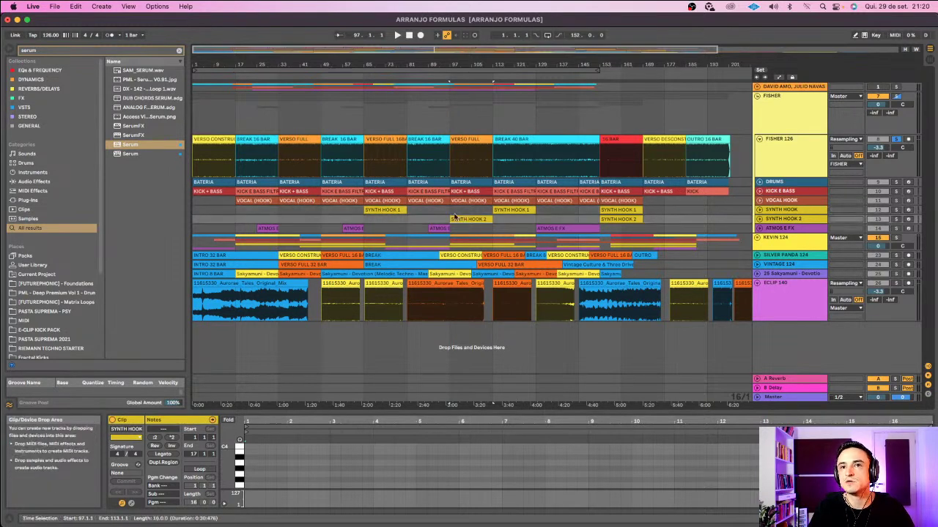
# - Select the red 16 BAR clip at bar 153 and the SYNTH HOOK 1 and SYNTH HOOK 2 clips beneath it
pyautogui.click(607, 137)
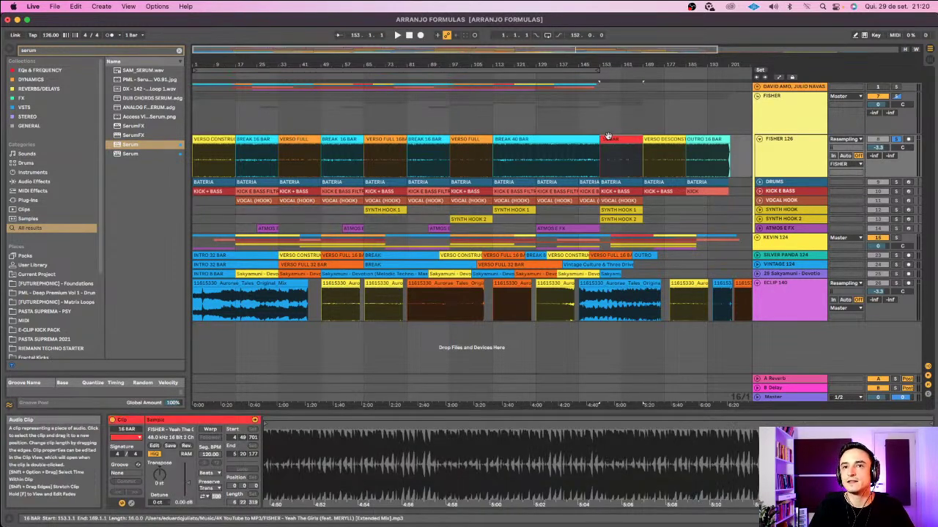
pyautogui.click(623, 209)
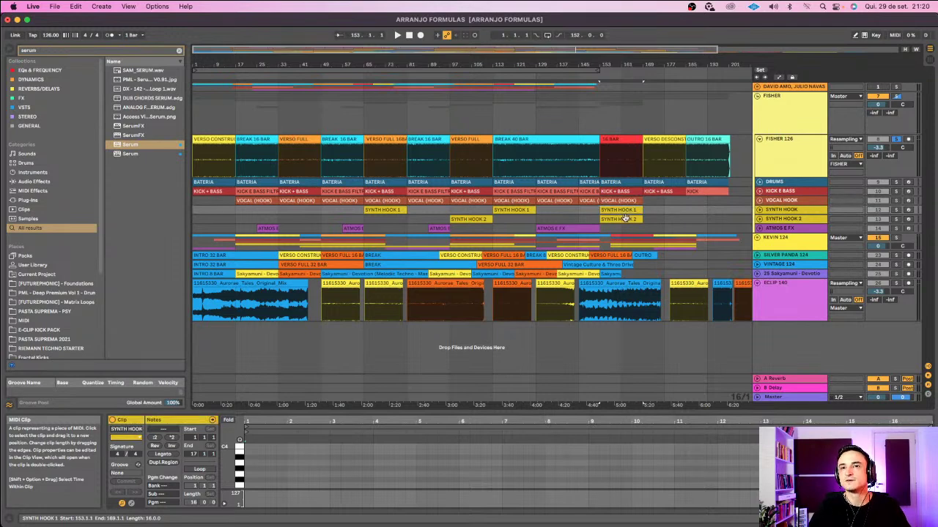
pyautogui.click(623, 220)
# - Inspect the VERSO FULL 16BAR section at bar 65 together with its SYNTH HOOK 1 clip
pyautogui.moveTo(397, 64); pyautogui.dragTo(397, 75)
pyautogui.hscroll(-2, 480, 140)
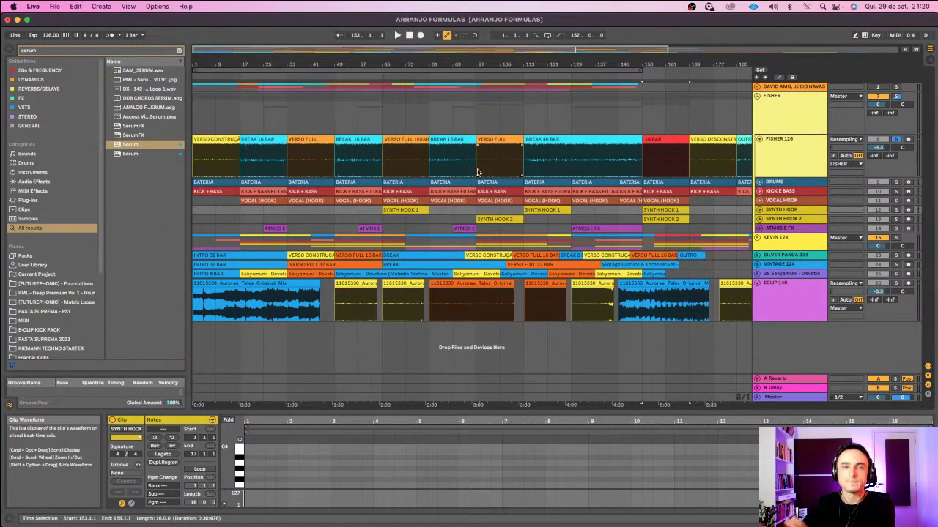
pyautogui.click(337, 150)
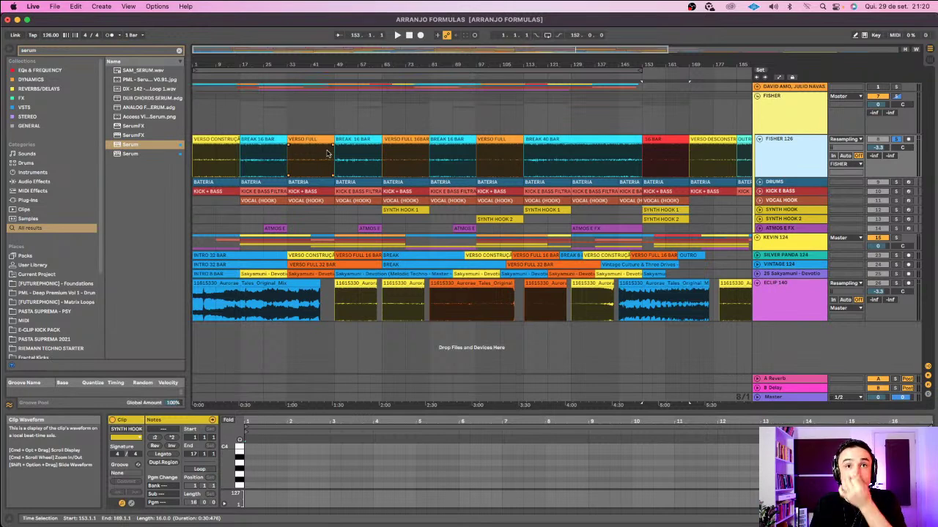
pyautogui.click(408, 147)
pyautogui.click(404, 210)
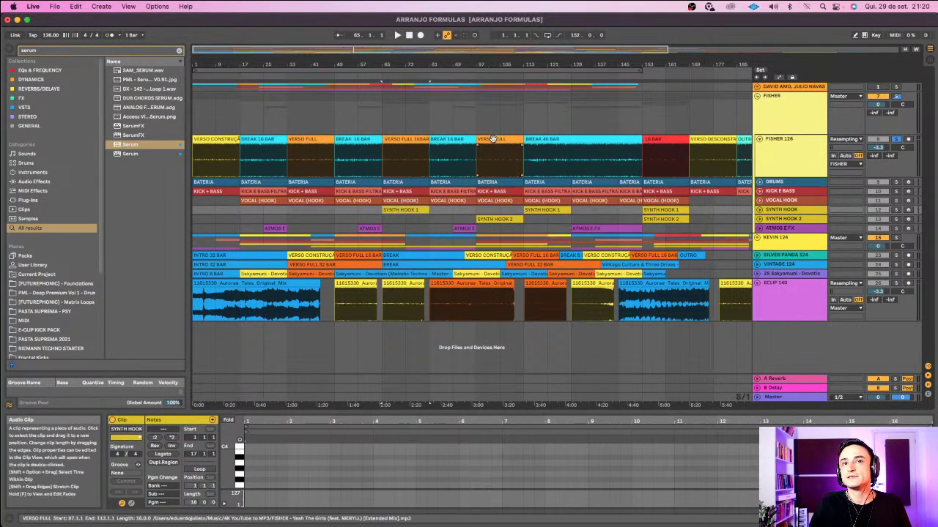
# - Inspect the VERSO FULL section at bar 97 with its SYNTH HOOK 2 clip, and select the red 16 BAR clip
pyautogui.click(479, 155)
pyautogui.click(495, 219)
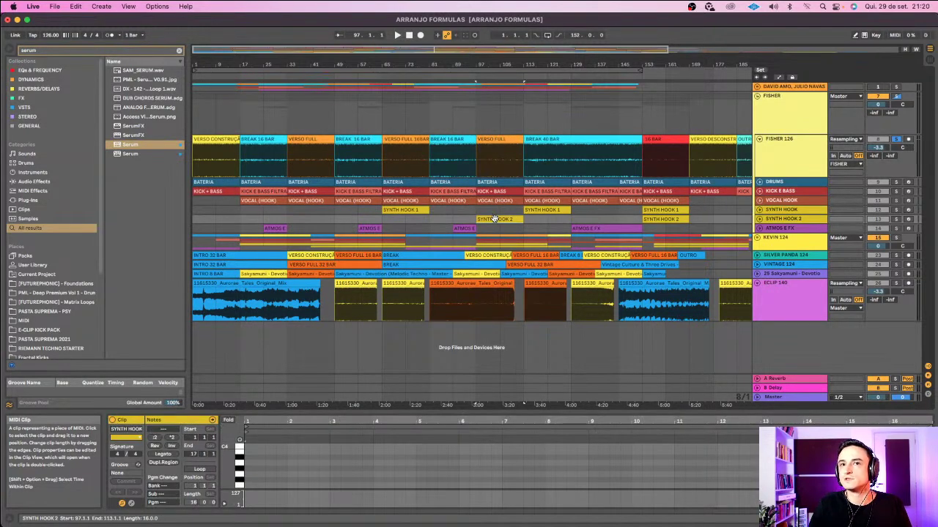
pyautogui.click(664, 155)
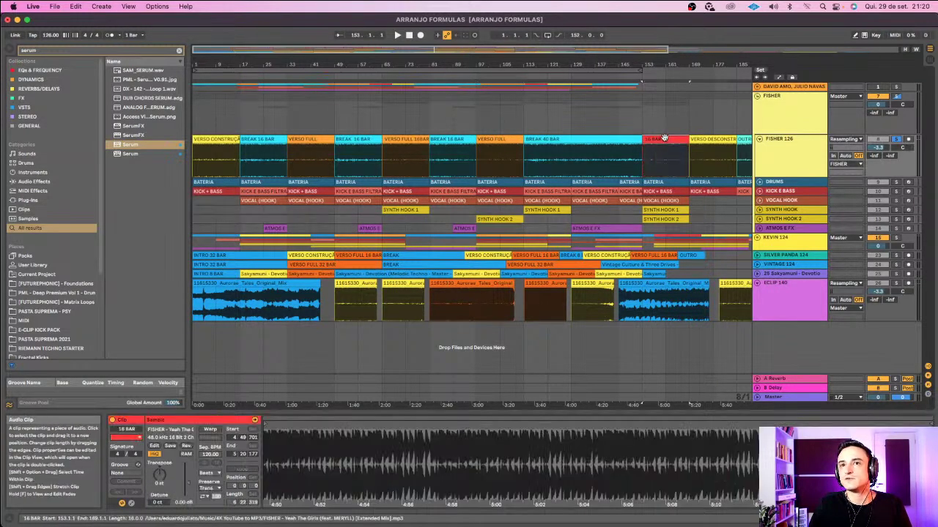
# - Inspect the SYNTH HOOK 2 and VOCAL (HOOK) clips at bar 153, and compare them with the VOCAL (HOOK) clip at bar 113
pyautogui.click(670, 223)
pyautogui.click(672, 200)
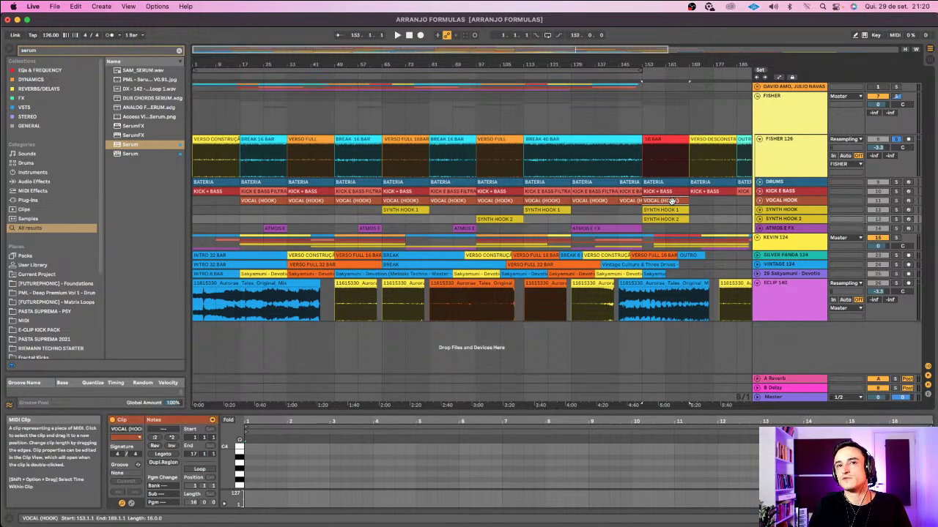
pyautogui.click(546, 201)
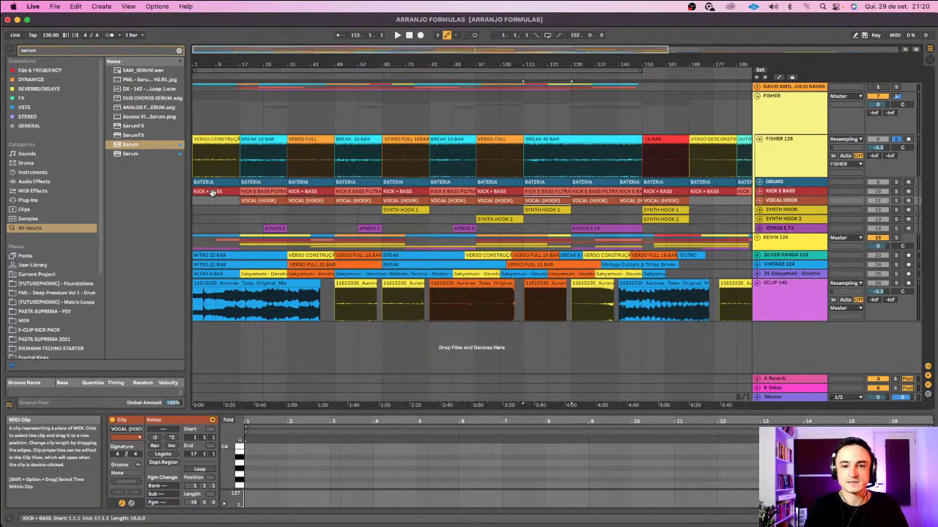
# - Audition the opening VERSO CONSTRUÇÃO 16 BAR section from bar 1 and the BREAK 16 BAR section from bar 17
pyautogui.click(268, 140)
pyautogui.press('space')
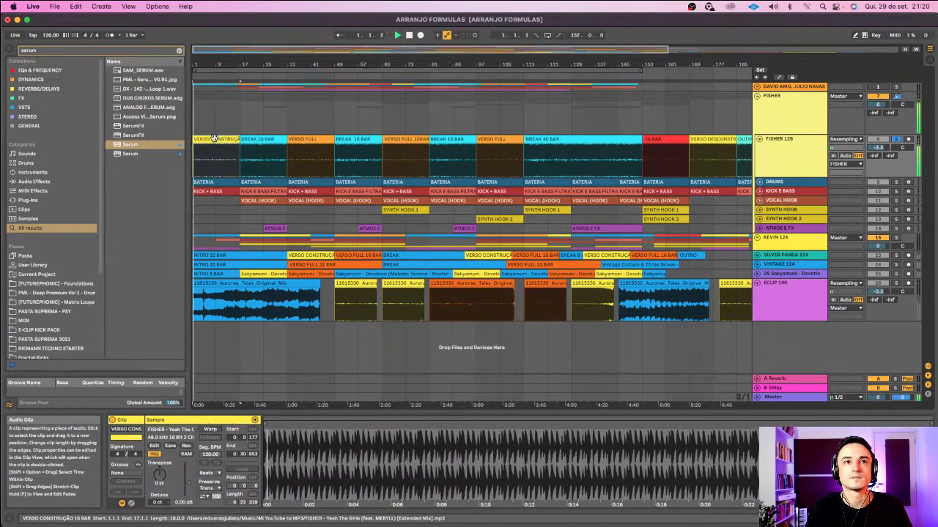
pyautogui.click(267, 139)
pyautogui.press('space')
pyautogui.press('space')
# - Audition VERSO FULL at bar 33 together with its VOCAL (HOOK) clip, and the BREAK 16 BAR section that follows it
pyautogui.click(326, 139)
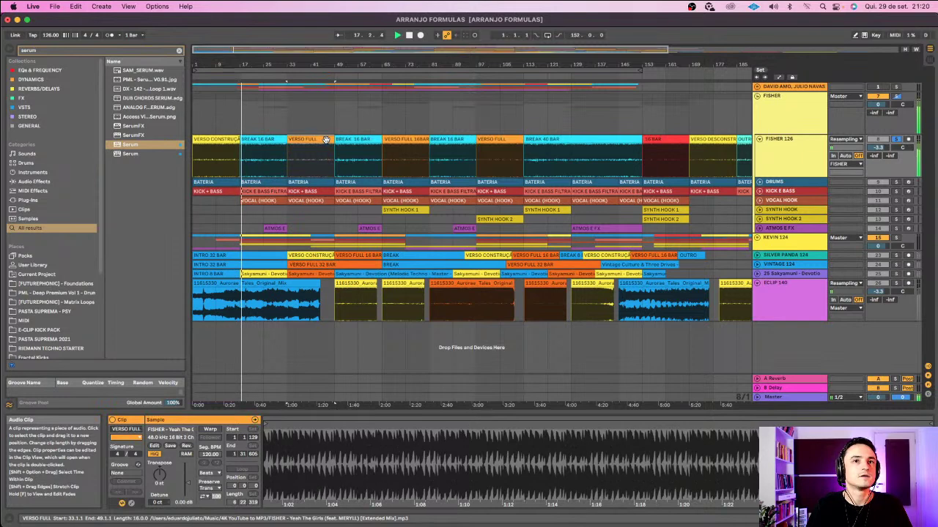
pyautogui.click(308, 200)
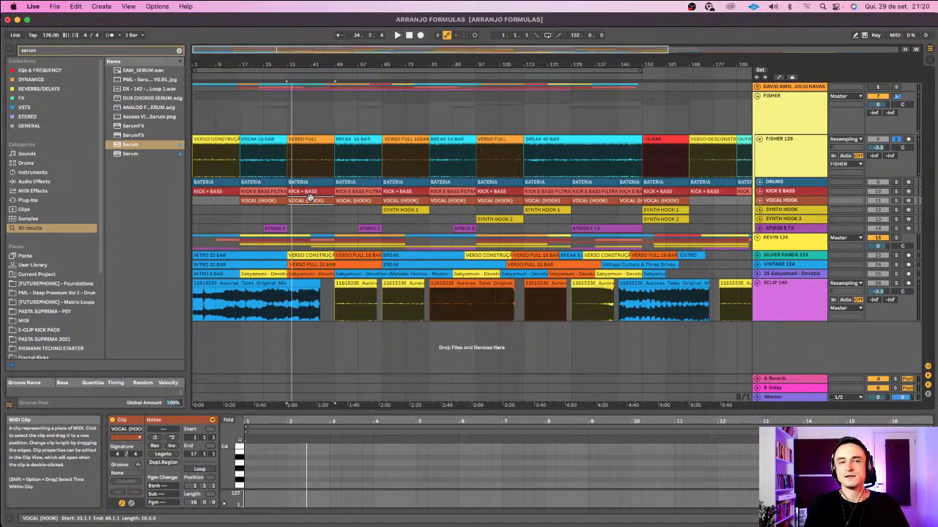
pyautogui.click(320, 146)
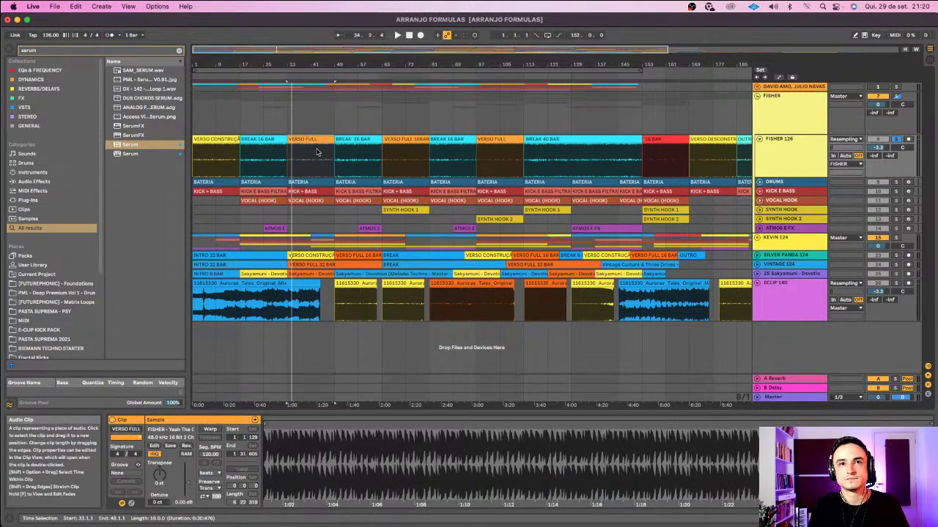
pyautogui.click(364, 138)
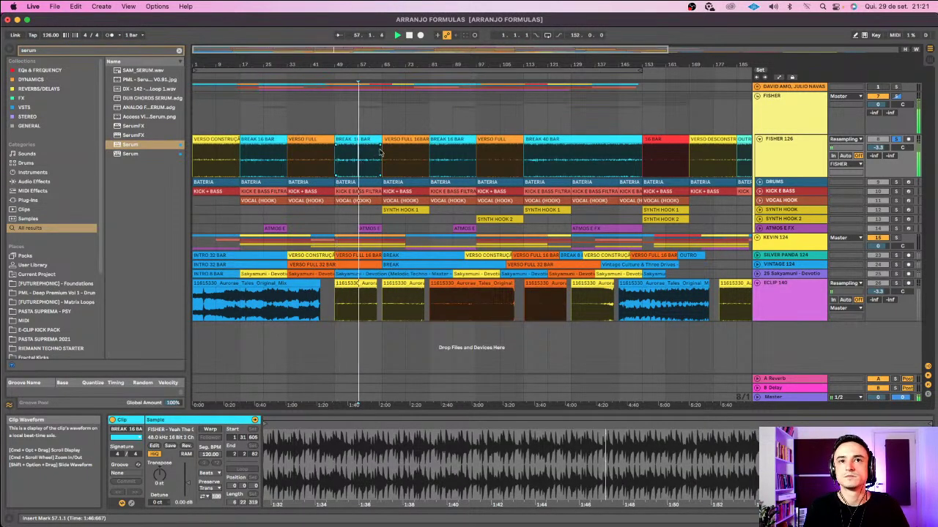
# - Audition the VERSO FULL 16BAR section from bar 65 and inspect its SYNTH HOOK 1 clip
pyautogui.click(409, 139)
pyautogui.click(405, 146)
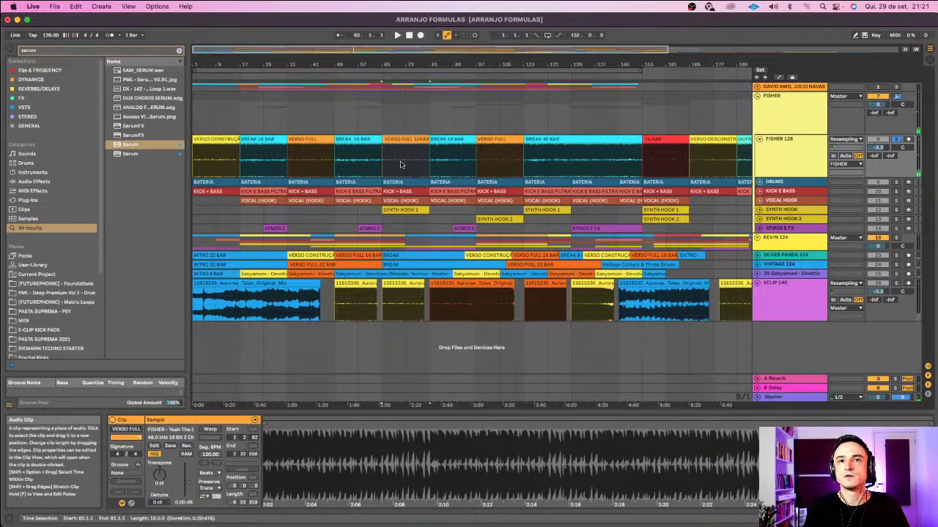
pyautogui.press('space')
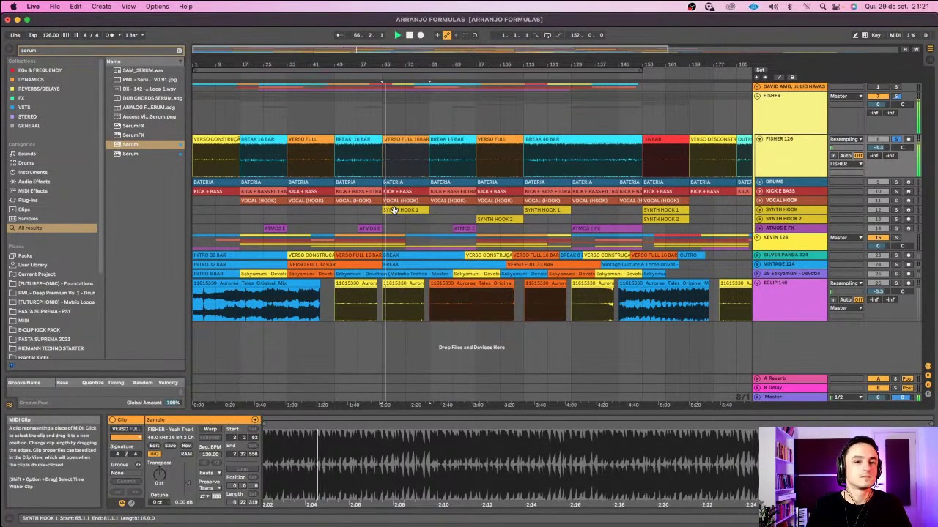
pyautogui.press('space')
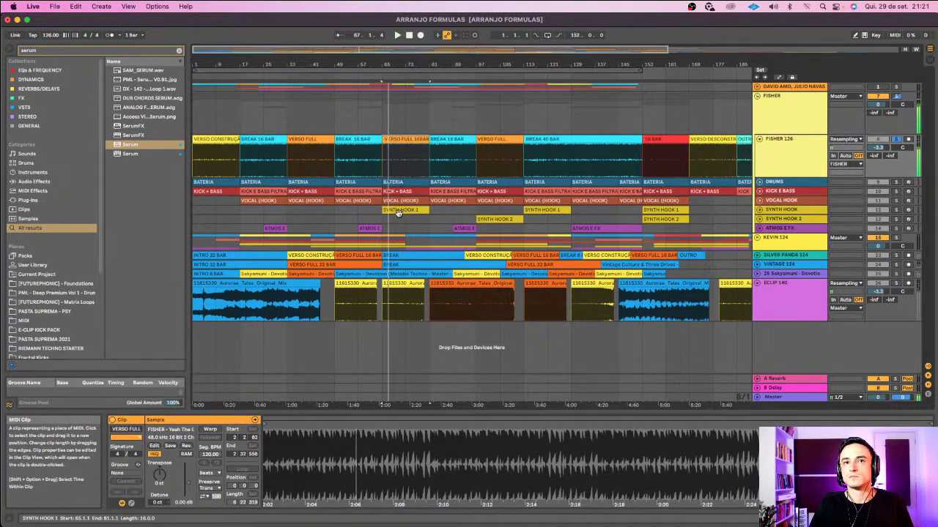
pyautogui.click(401, 210)
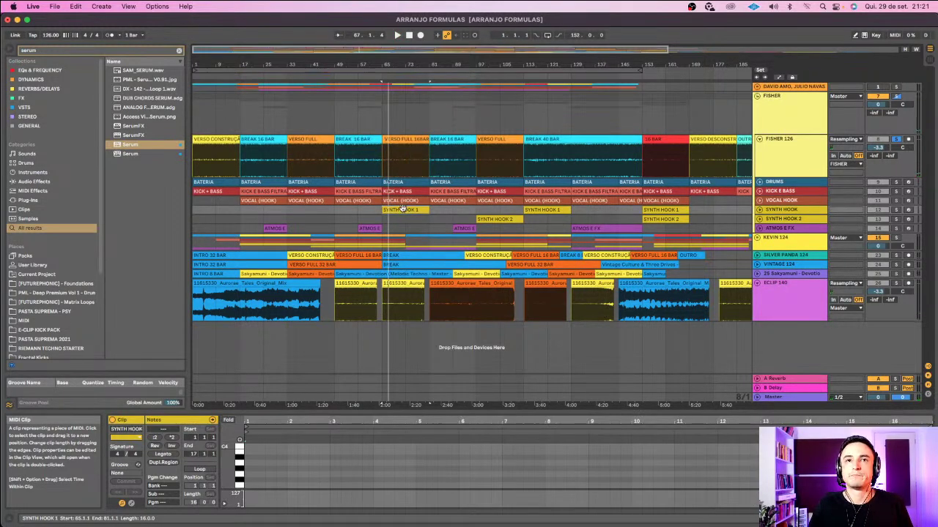
# - Audition the BREAK 16 BAR section from bar 81 and the VERSO FULL section from bar 97
pyautogui.click(455, 140)
pyautogui.press('space')
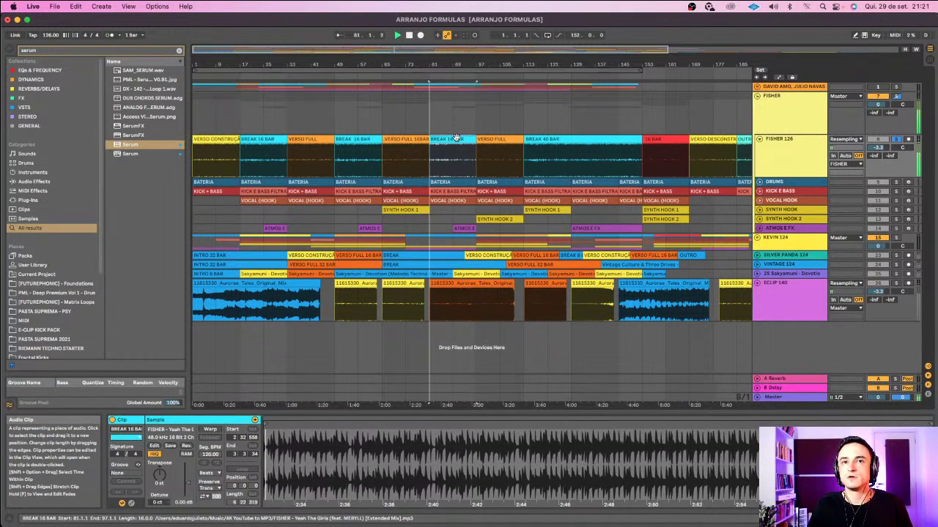
pyautogui.click(502, 139)
pyautogui.press('space')
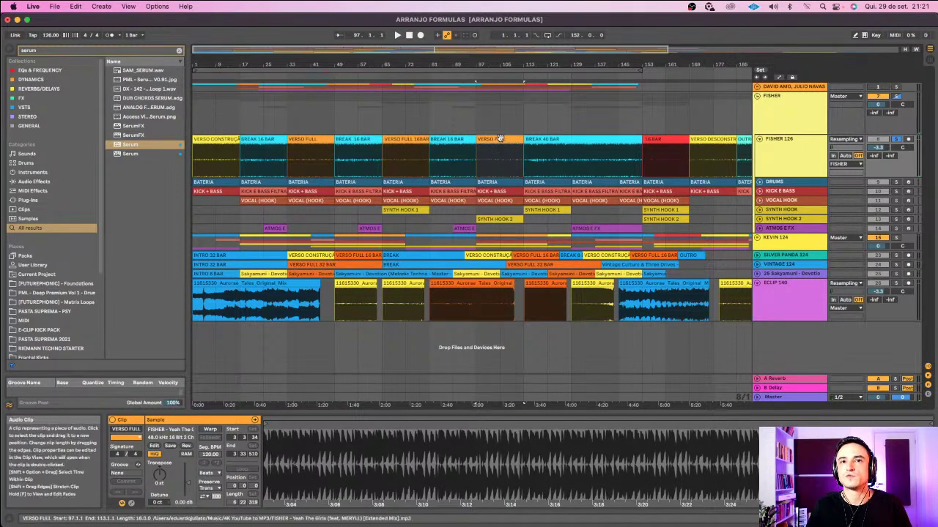
pyautogui.press('space')
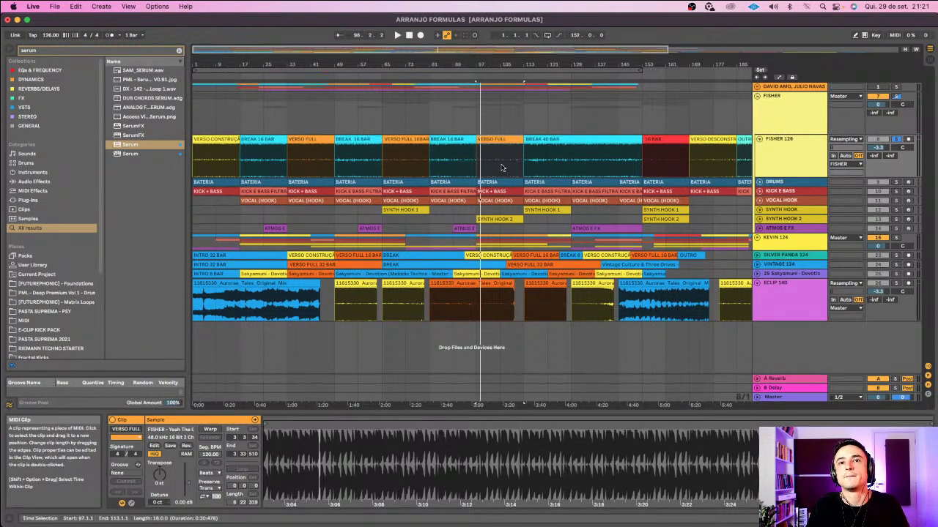
pyautogui.press('space')
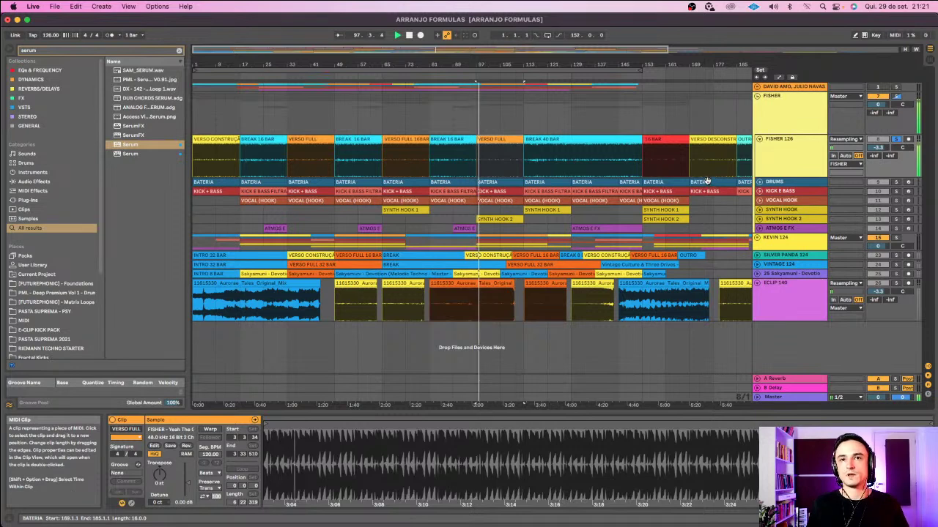
# - Audition the BREAK 40 BAR section at several points, including bars 113, 137 and 145
pyautogui.click(528, 138)
pyautogui.press('space')
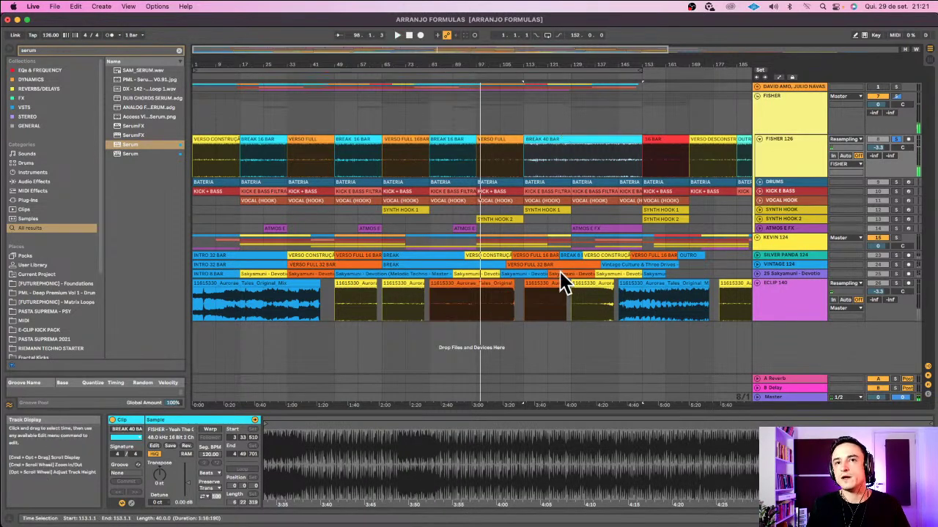
pyautogui.press('space')
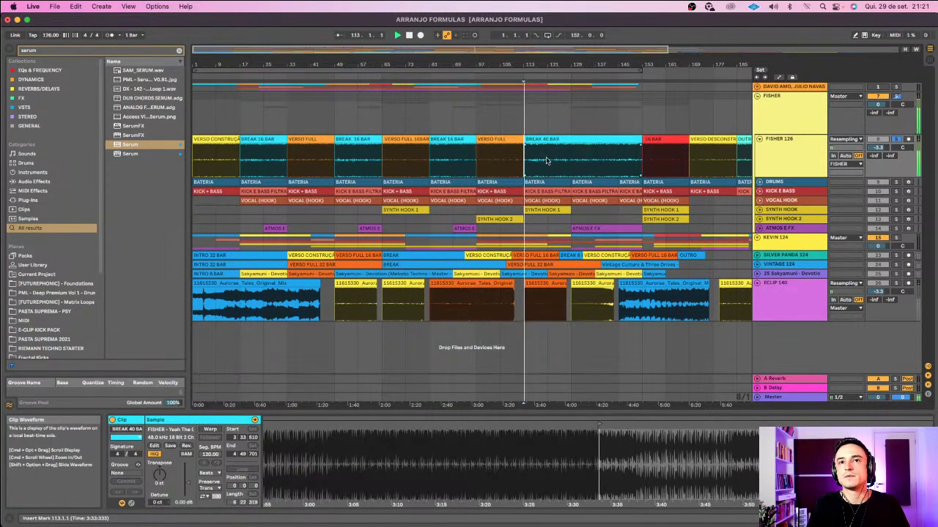
pyautogui.click(567, 158)
pyautogui.press('space')
pyautogui.press('space')
pyautogui.click(605, 162)
pyautogui.press('space')
pyautogui.press('space')
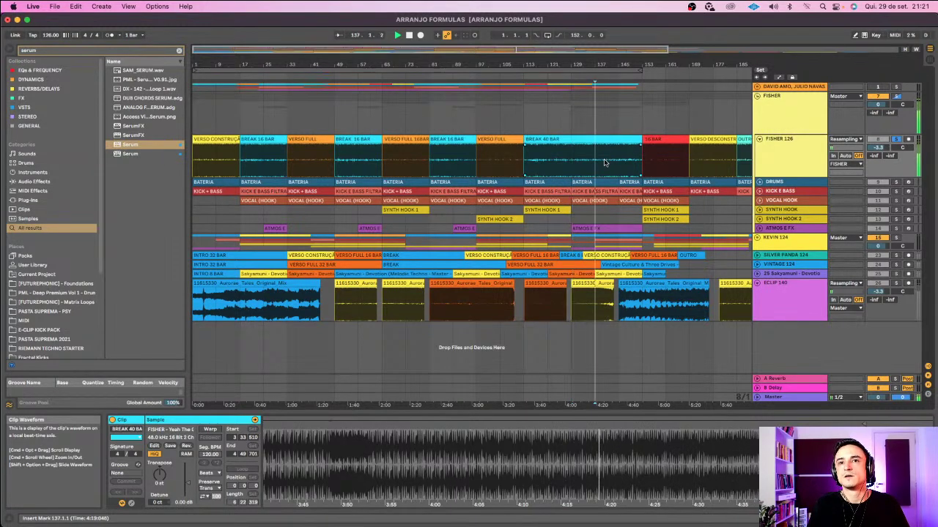
pyautogui.press('space')
pyautogui.hscroll(2, 600, 162)
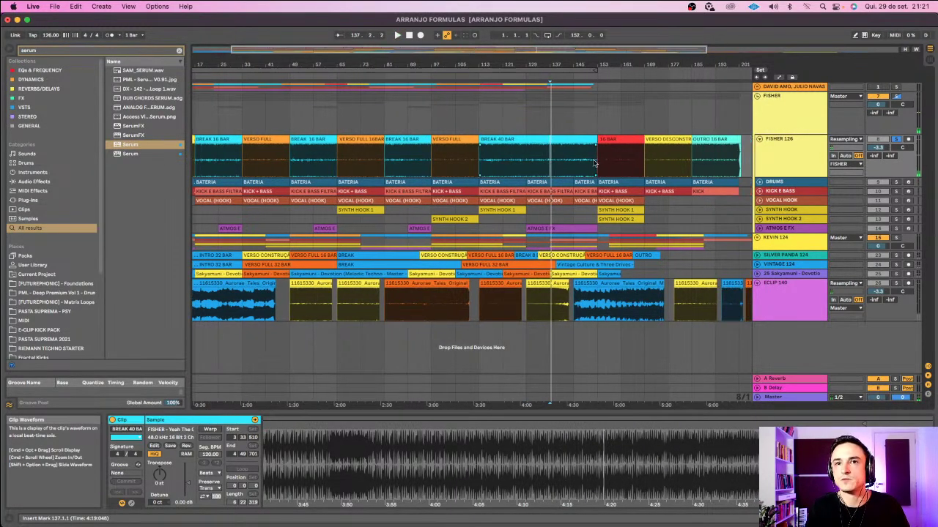
pyautogui.click(578, 168)
pyautogui.press('space')
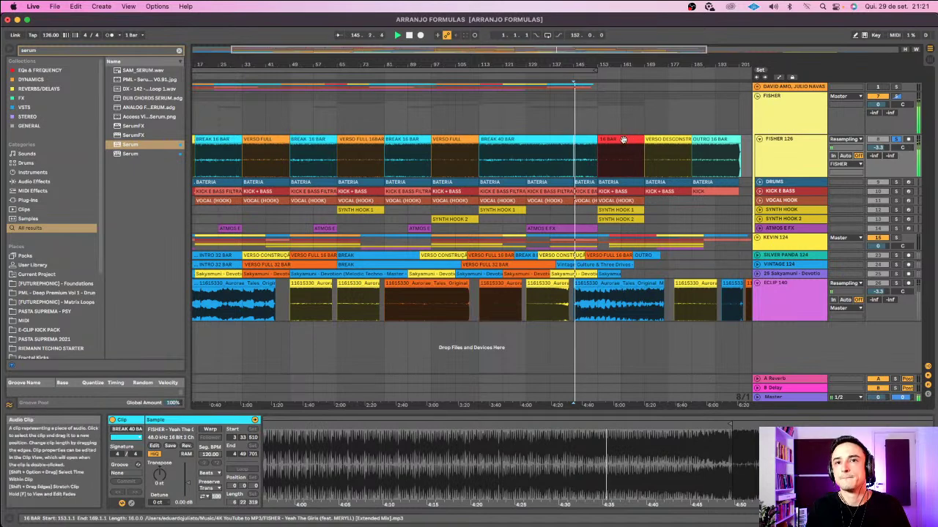
# - Audition the red 16 BAR section from bar 153, then VERSO DESCONSTRUÇÃO 16 BAR at bar 169 and OUTRO 16 BAR at bar 185
pyautogui.click(623, 139)
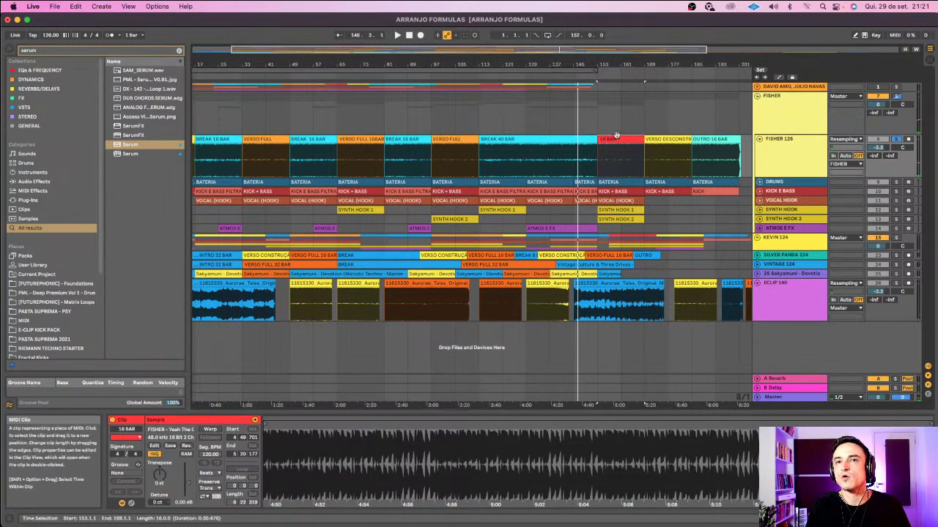
pyautogui.press('space')
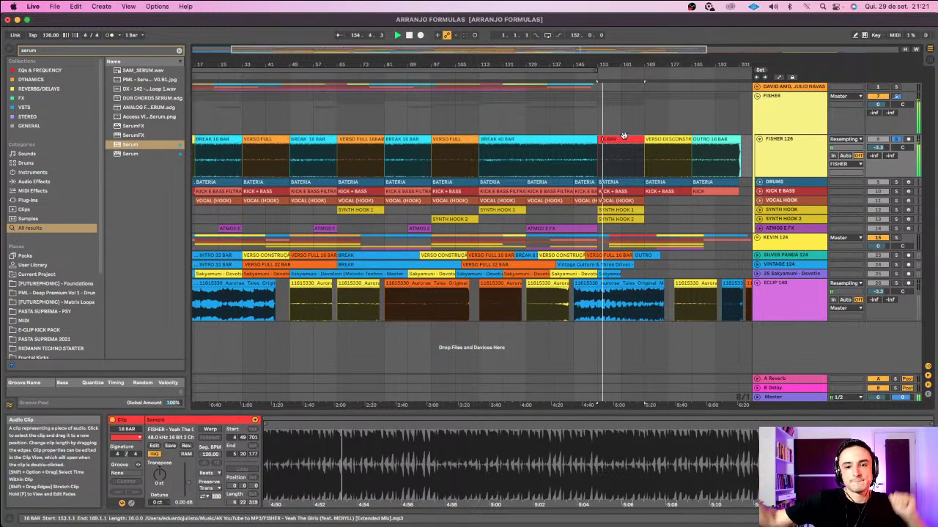
pyautogui.click(665, 137)
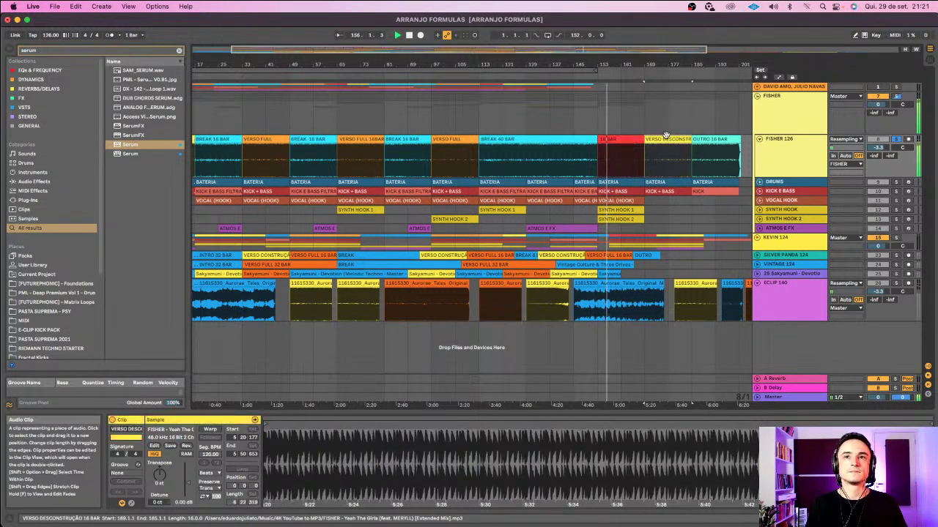
pyautogui.click(722, 139)
pyautogui.press('space')
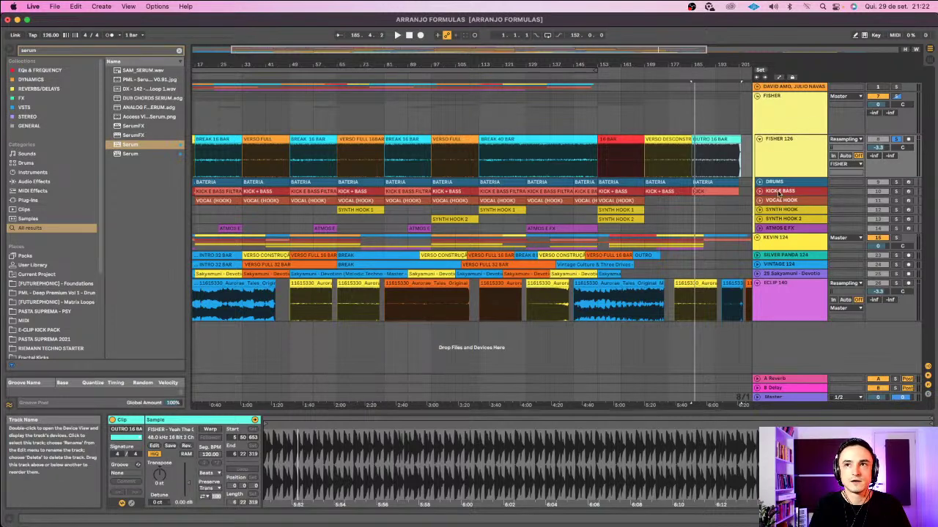
# - Take the FISHER 126 track off solo and fold the FISHER group
pyautogui.click(896, 140)
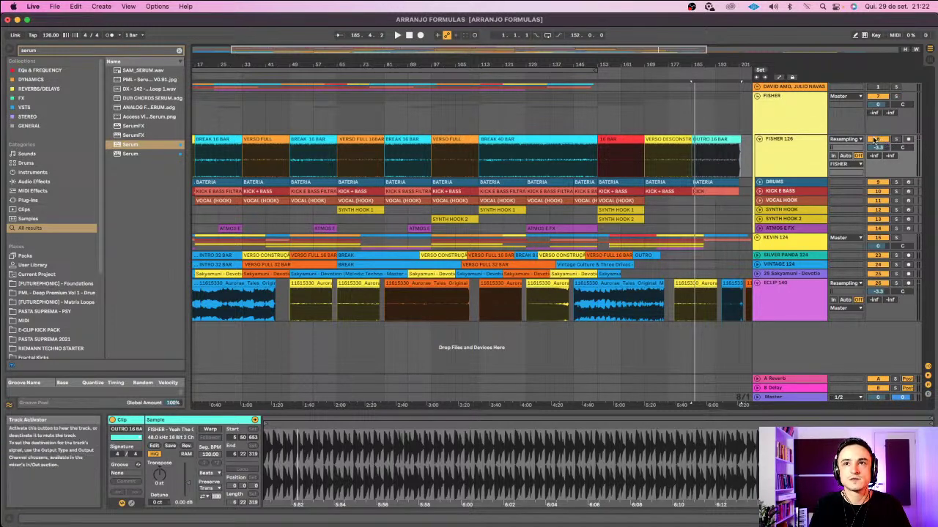
pyautogui.click(758, 95)
pyautogui.click(758, 96)
pyautogui.click(758, 96)
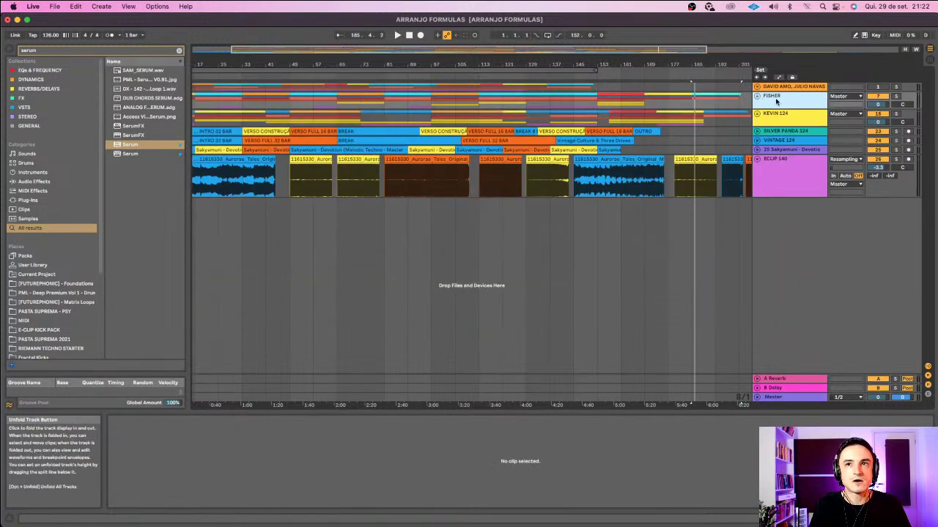
# - Unfold the KEVIN 124 group and set the project tempo to 124 BPM
pyautogui.click(771, 116)
pyautogui.click(758, 114)
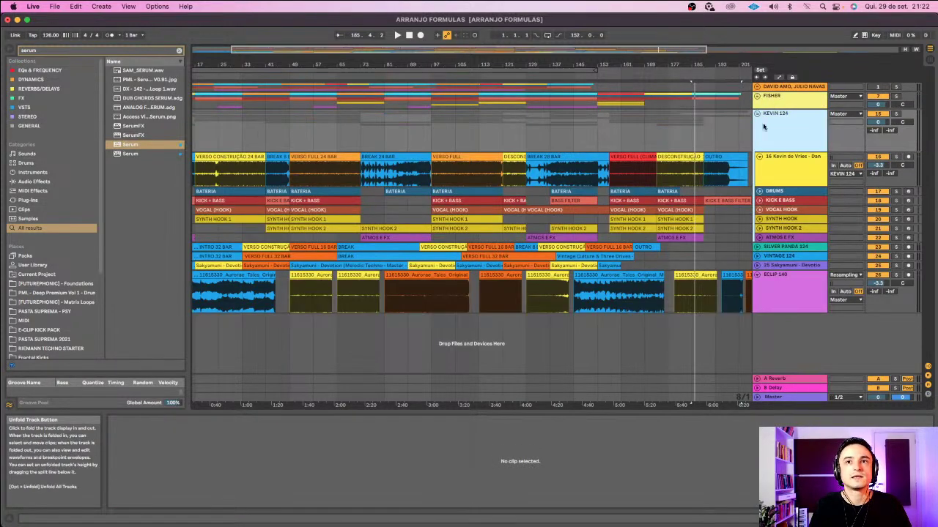
pyautogui.click(791, 174)
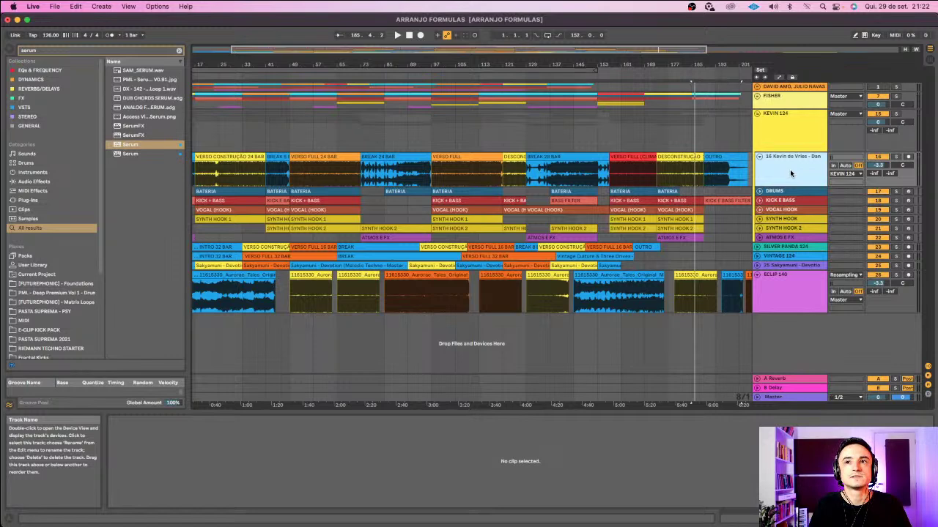
pyautogui.click(795, 127)
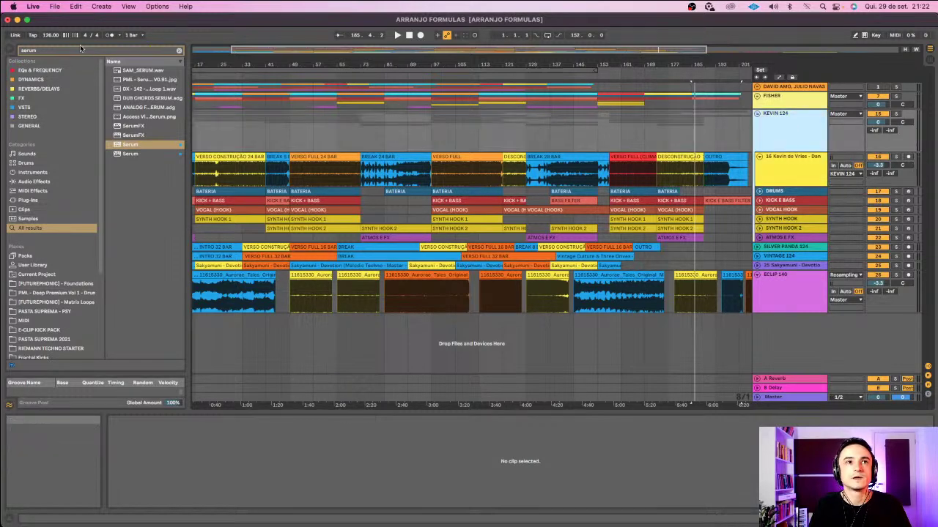
pyautogui.moveTo(55, 36); pyautogui.dragTo(55, 44)
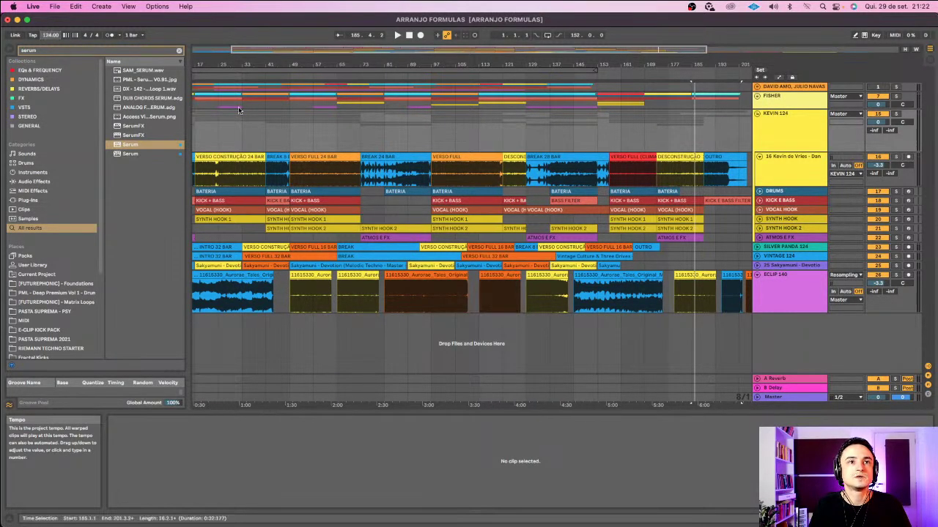
# - Inspect the INTRO 16 BAR clip of the KEVIN 124 reference track and play it from bar 5 with that track soloed
pyautogui.click(209, 157)
pyautogui.moveTo(208, 65); pyautogui.dragTo(208, 106)
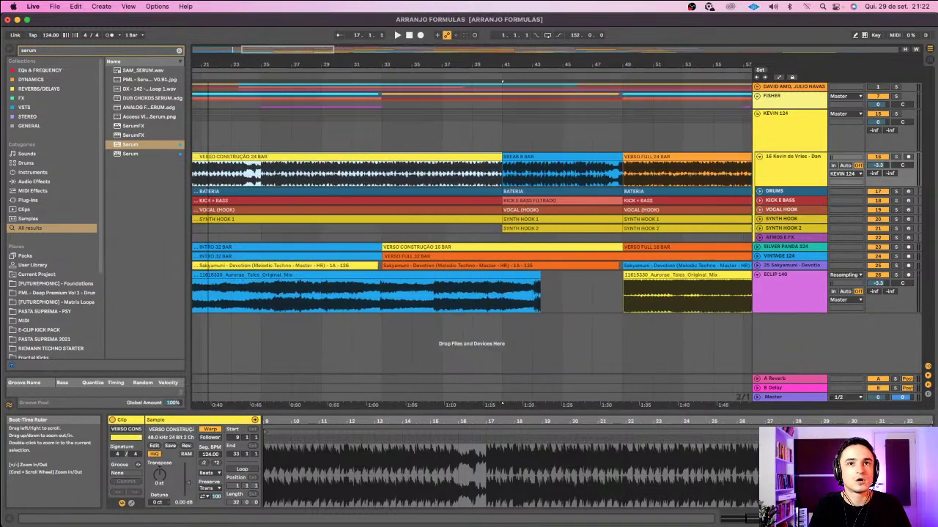
pyautogui.hscroll(-10, 303, 138)
pyautogui.click(277, 158)
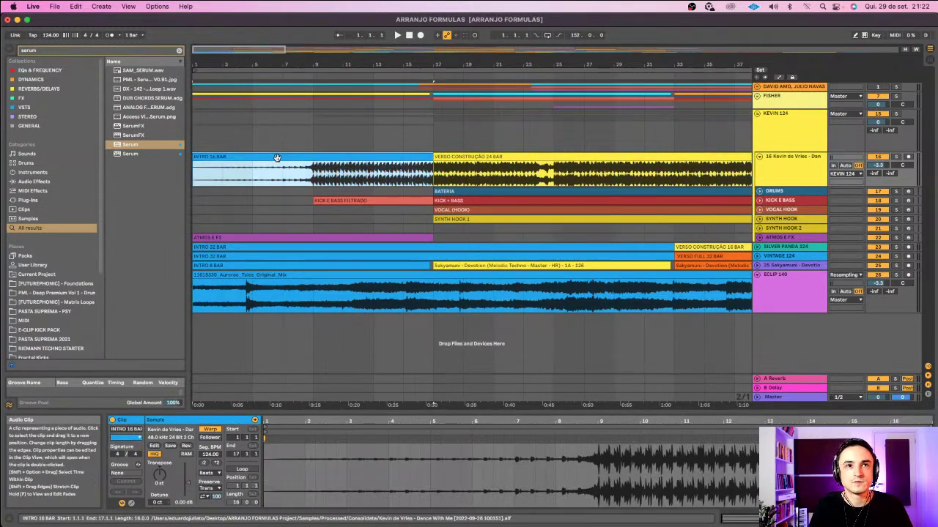
pyautogui.click(775, 163)
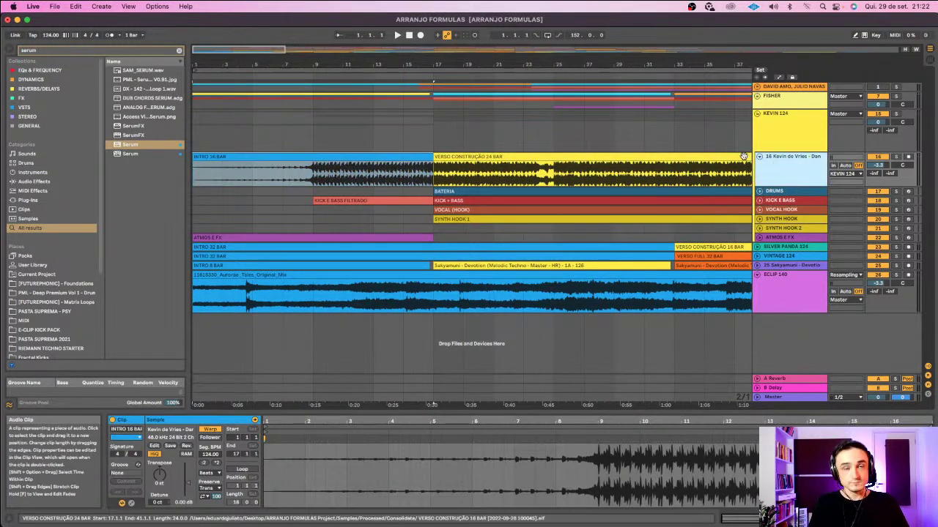
pyautogui.click(356, 156)
pyautogui.moveTo(361, 64); pyautogui.dragTo(361, 37)
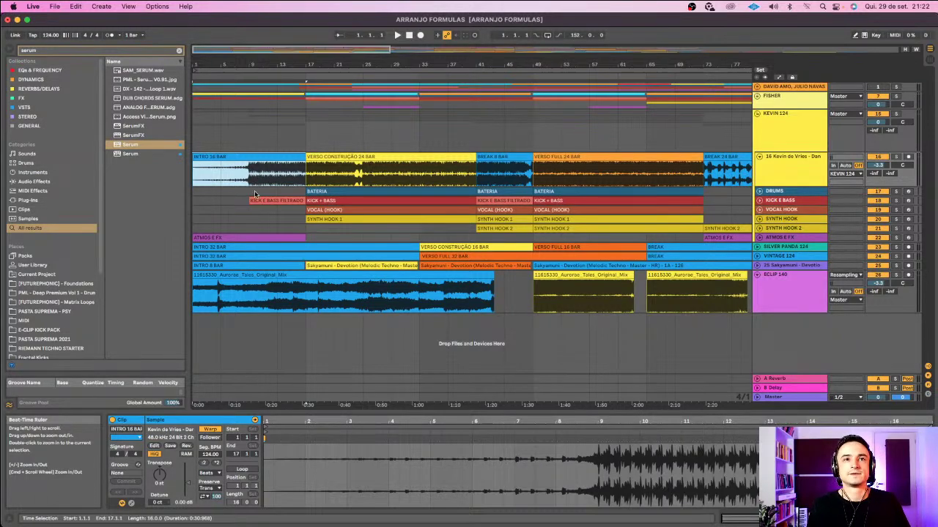
pyautogui.click(218, 178)
pyautogui.press('space')
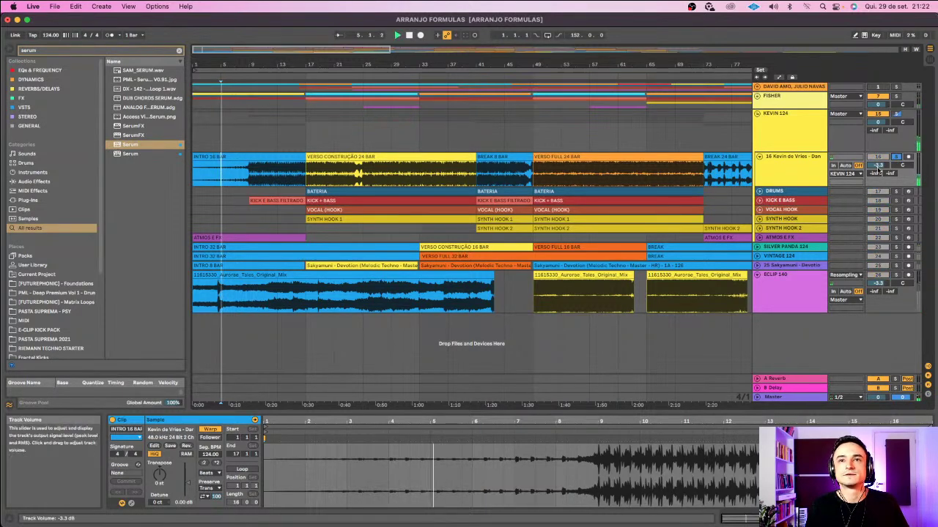
# - Play the KEVIN 124 intro from bar 9 and inspect its KICK E BASS FILTRADO clip
pyautogui.click(249, 180)
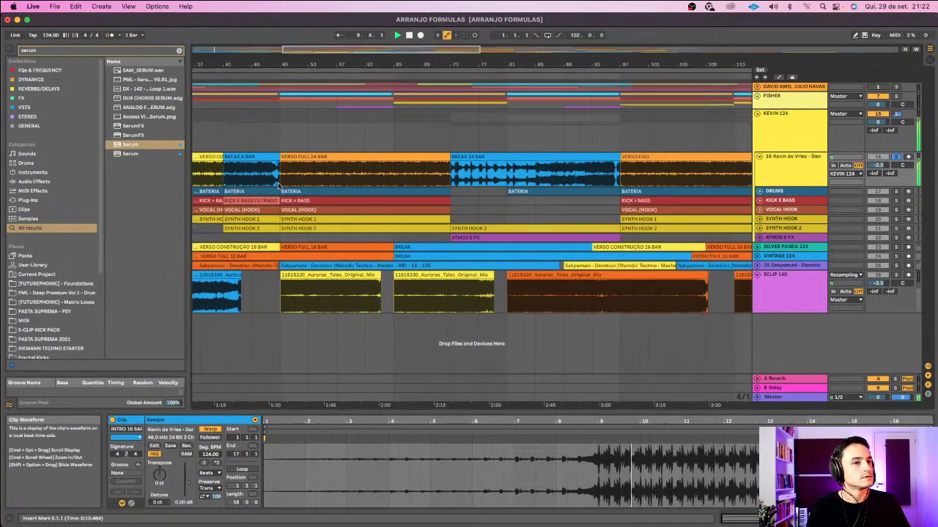
pyautogui.click(278, 202)
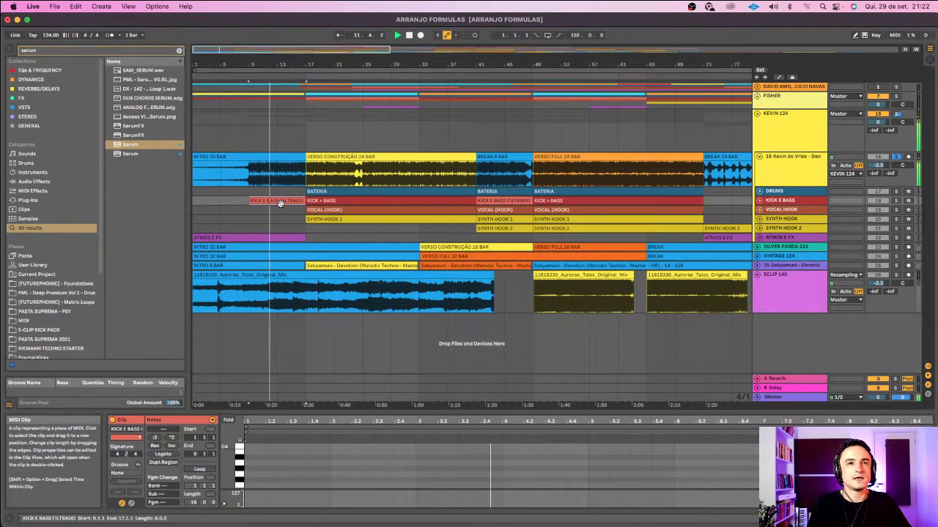
# - Review the reference track's sections in the arrangement: VERSO CONSTRUÇÃO 24 BAR, VERSO FULL 24 BAR, VERSO FULL, BREAK 24 BAR and BREAK 28 BAR
pyautogui.click(353, 156)
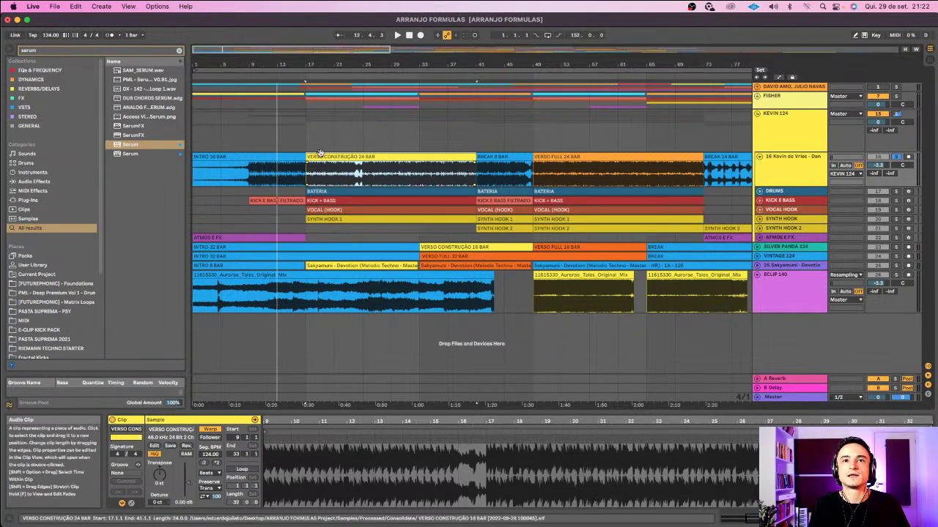
pyautogui.moveTo(445, 62); pyautogui.dragTo(443, 41)
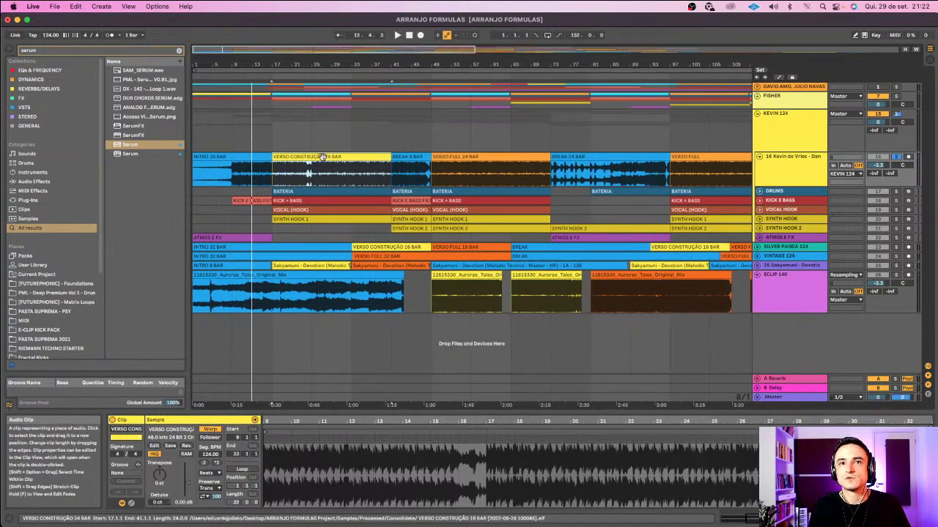
pyautogui.click(462, 157)
pyautogui.hscroll(5, 539, 167)
pyautogui.click(628, 157)
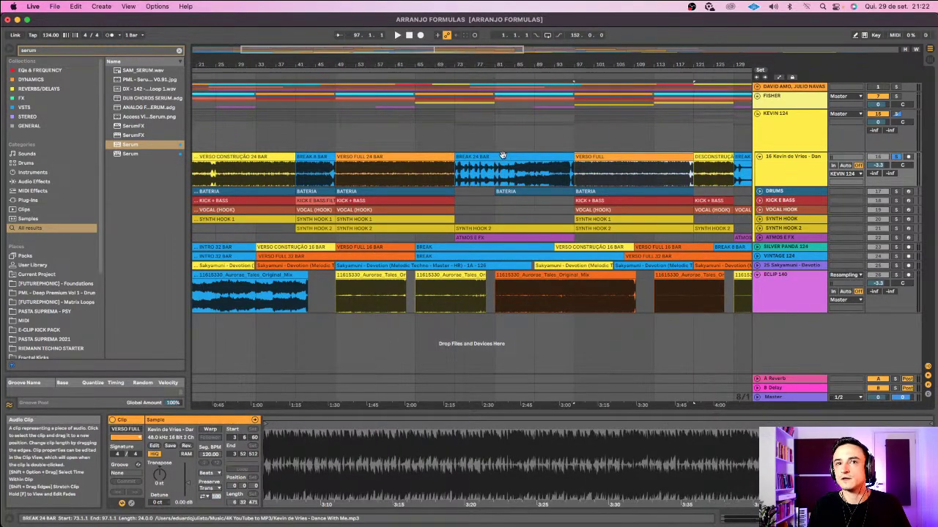
pyautogui.click(504, 156)
pyautogui.hscroll(5, 505, 156)
pyautogui.click(654, 157)
pyautogui.hscroll(3, 654, 156)
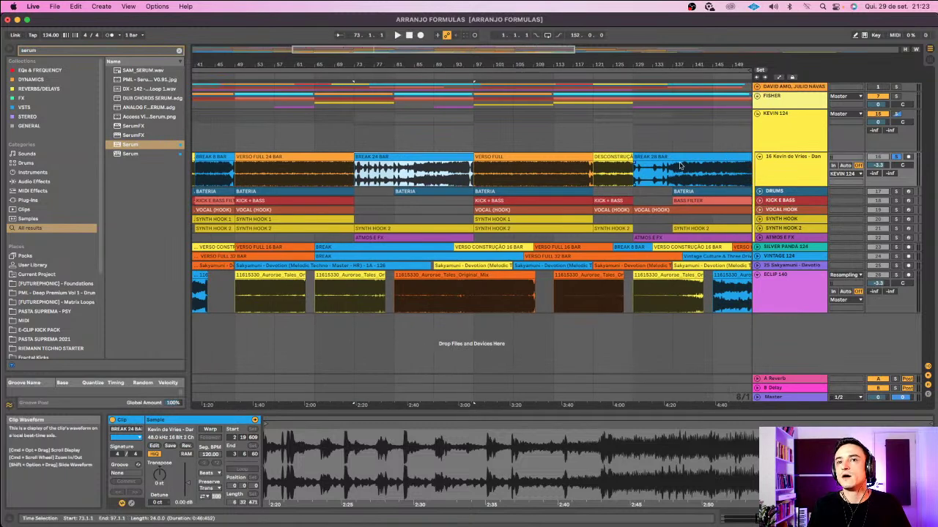
# - Inspect the red VERSO FULL (CLIMAX) 16 BAR section at bar 157 and the DESCONSTRUÇÃO 16 BAR section at bar 173
pyautogui.hscroll(8, 696, 157)
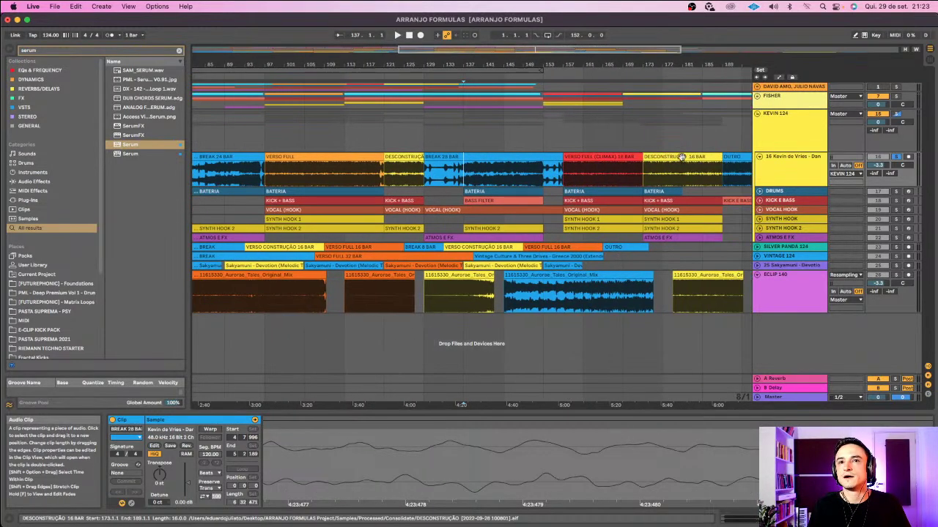
pyautogui.click(585, 160)
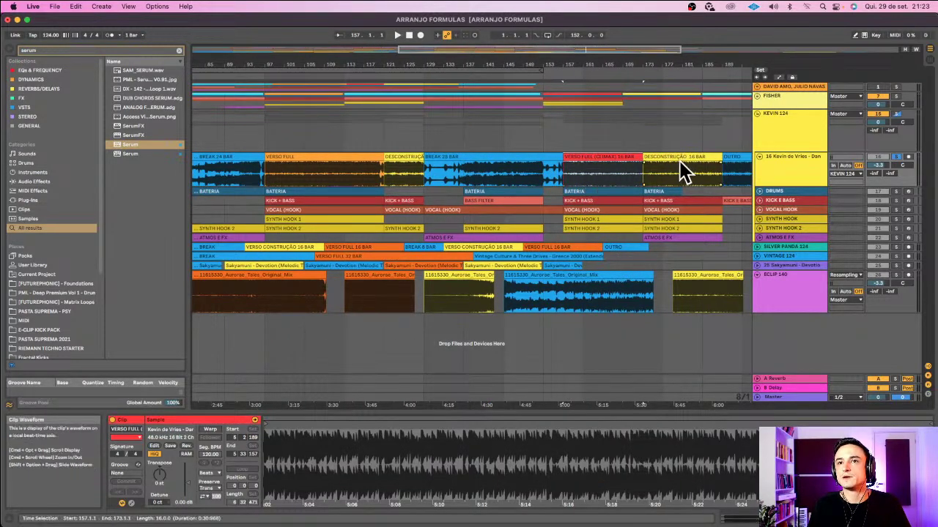
pyautogui.click(699, 157)
pyautogui.hscroll(-15, 697, 167)
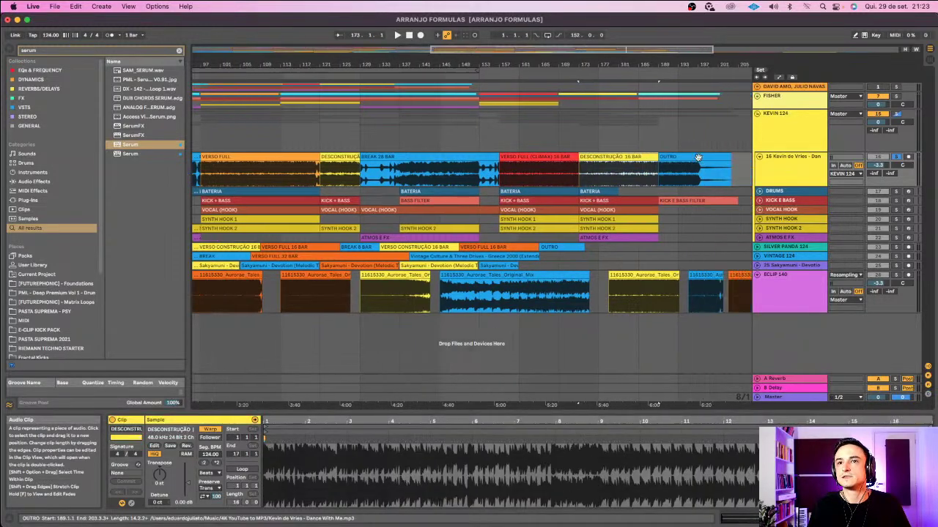
# - Compare the BREAK 28 BAR section with the shorter BREAK 8 BAR section across the whole arrangement
pyautogui.moveTo(561, 64); pyautogui.dragTo(436, 63)
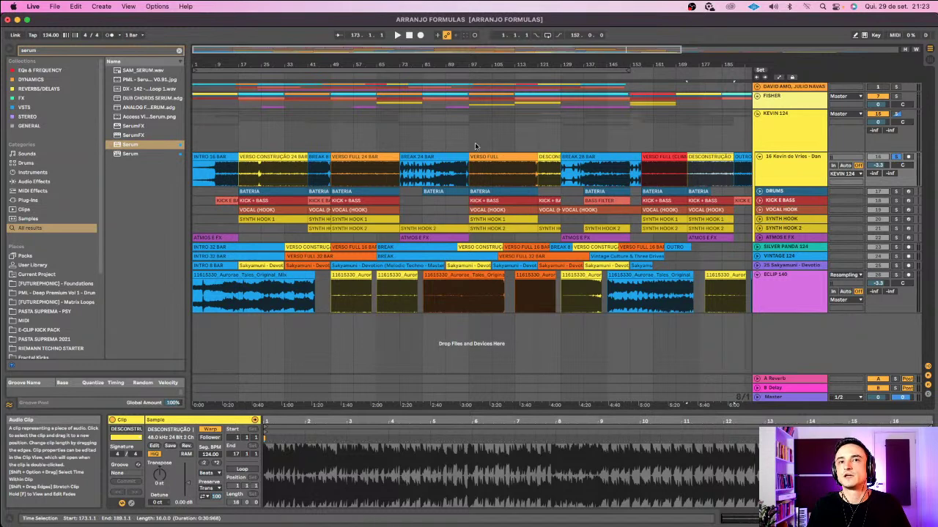
pyautogui.click(583, 156)
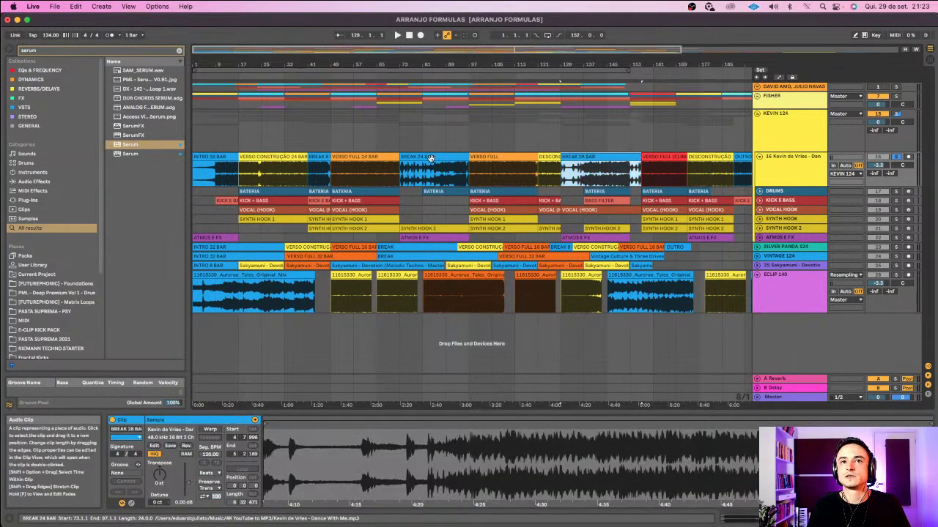
pyautogui.click(319, 156)
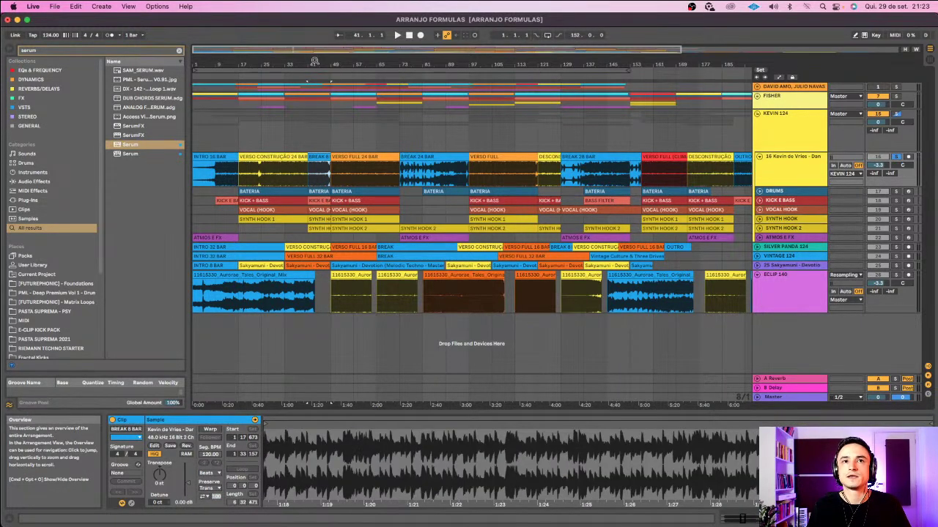
pyautogui.moveTo(317, 64); pyautogui.dragTo(318, 73)
# - Audition VERSO CONSTRUÇÃO 24 BAR from bar 25 and inspect the SYNTH HOOK 1 clip beneath it
pyautogui.click(250, 174)
pyautogui.press('space')
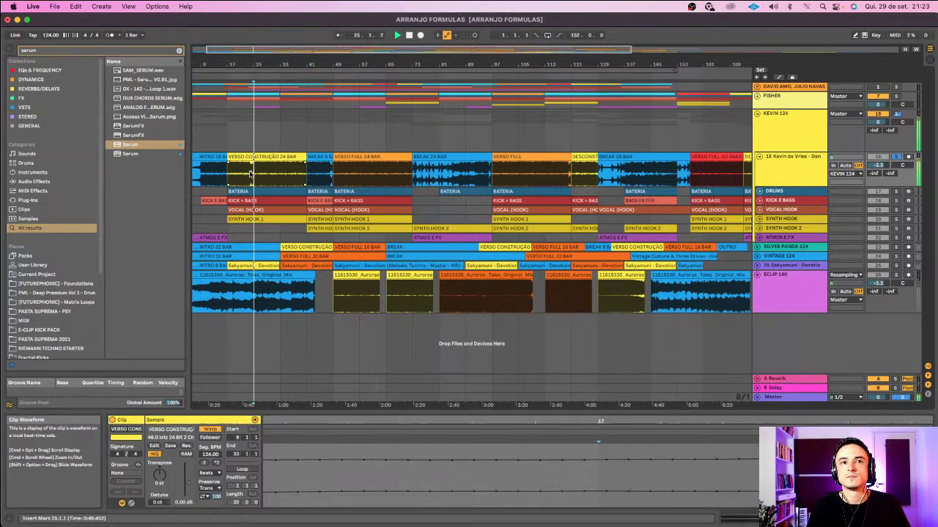
pyautogui.press('space')
pyautogui.click(240, 219)
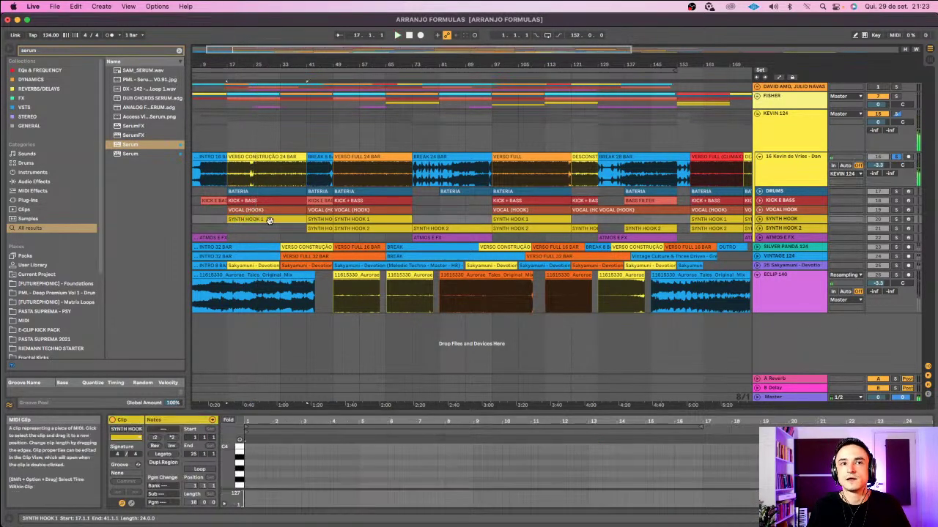
# - Play VERSO CONSTRUÇÃO 24 BAR from its start at bar 17, then from bar 25, and stop playback
pyautogui.click(239, 174)
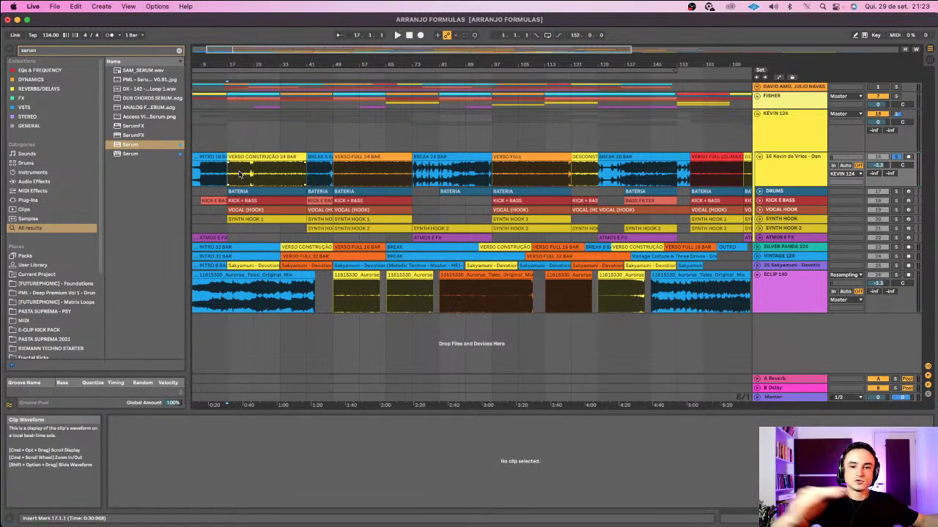
pyautogui.press('space')
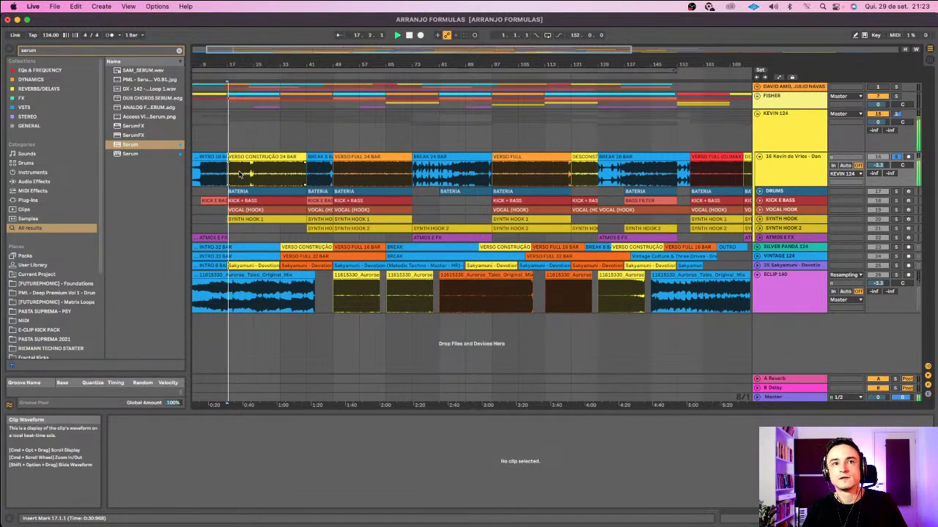
pyautogui.click(249, 175)
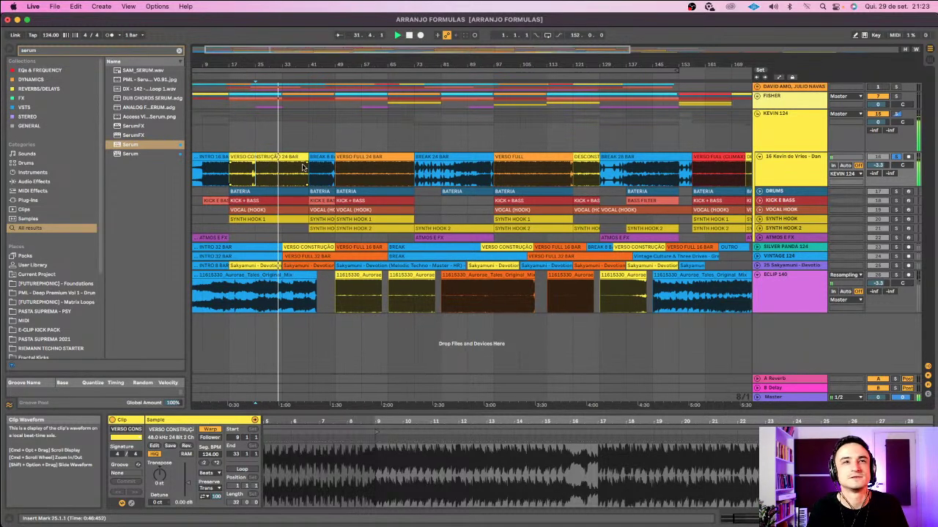
pyautogui.press('space')
# - Inspect the BREAK 8 BAR section at bar 41 together with its SYNTH HOOK 2 and SYNTH HOOK 1 clips
pyautogui.click(323, 156)
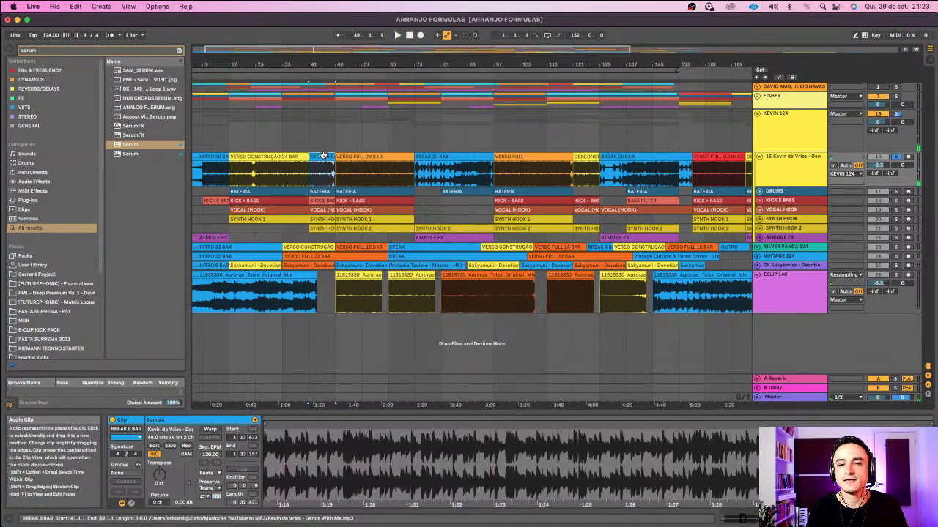
pyautogui.click(323, 227)
pyautogui.click(321, 219)
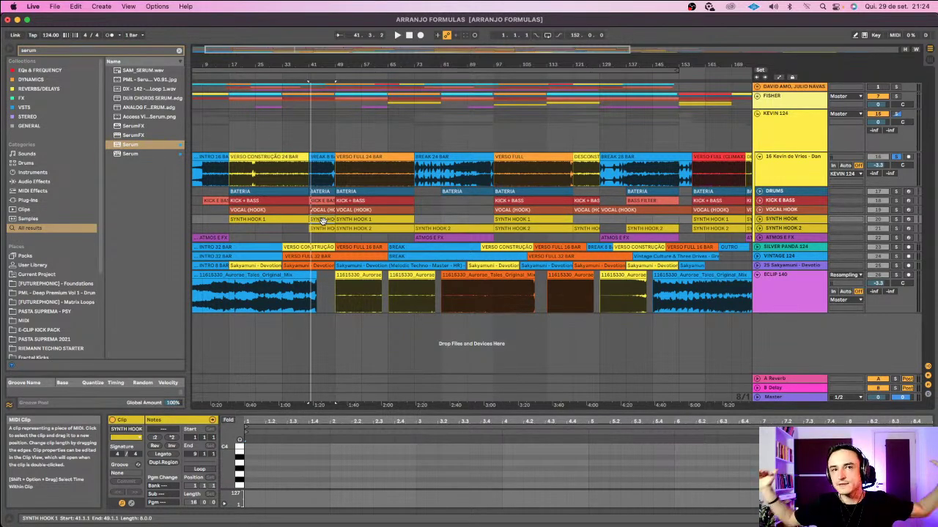
# - Audition the VERSO FULL 24 BAR section from bar 49, then again from bar 65
pyautogui.click(382, 157)
pyautogui.press('space')
pyautogui.click(382, 157)
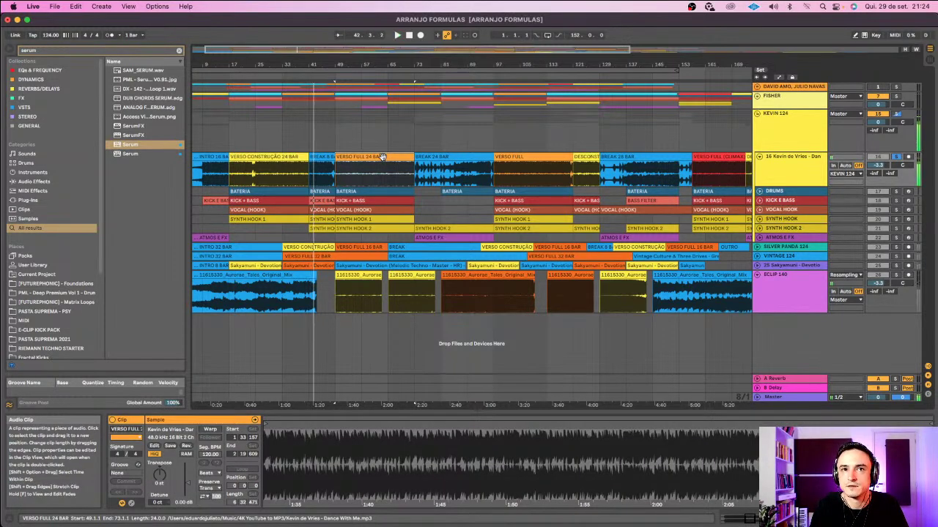
pyautogui.press('space')
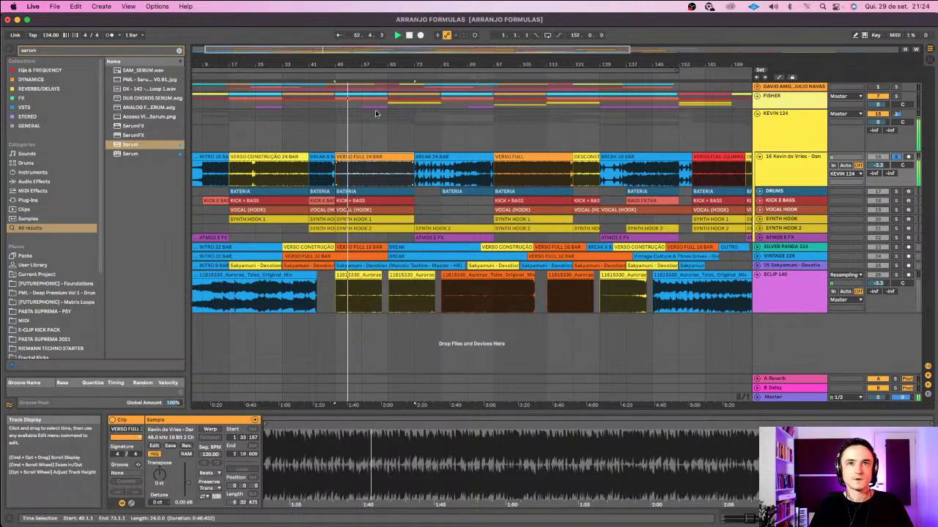
pyautogui.press('space')
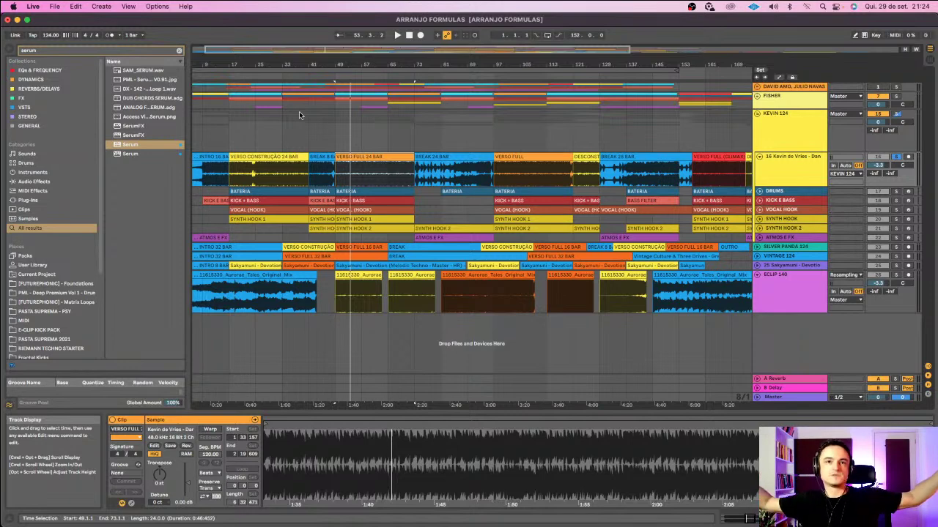
pyautogui.click(381, 178)
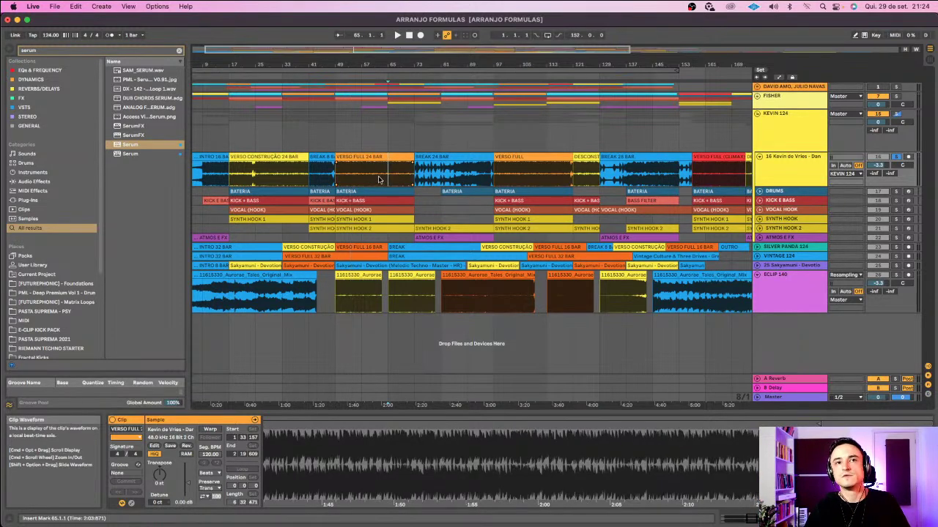
pyautogui.press('space')
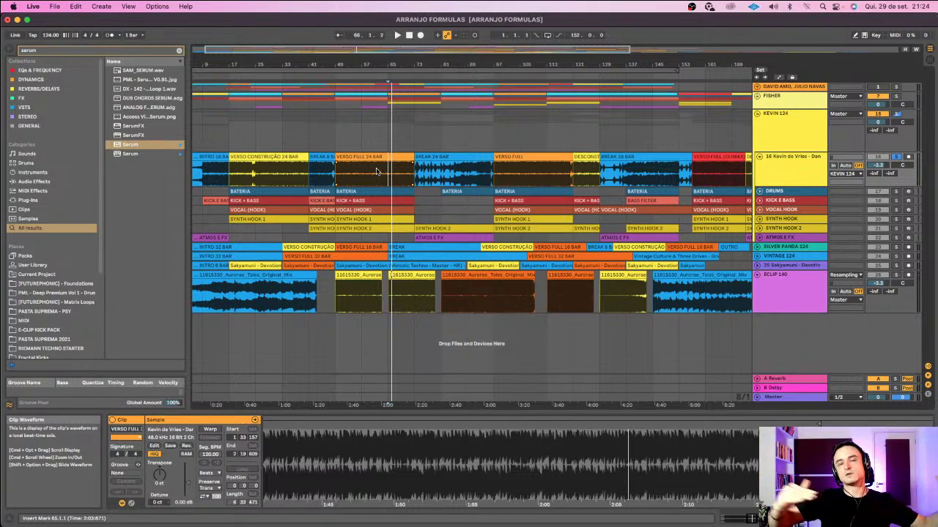
# - Audition the BREAK 24 BAR section from its start at bar 73
pyautogui.click(443, 156)
pyautogui.press('space')
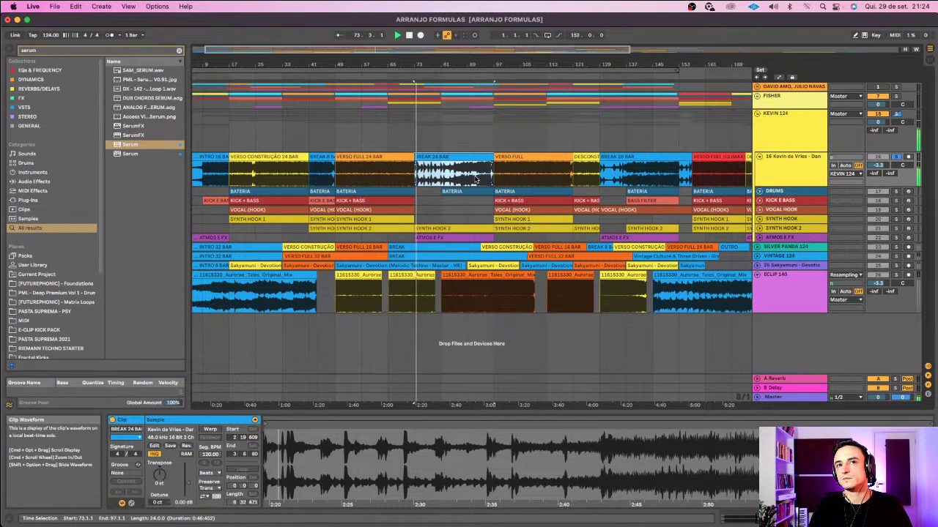
pyautogui.press('space')
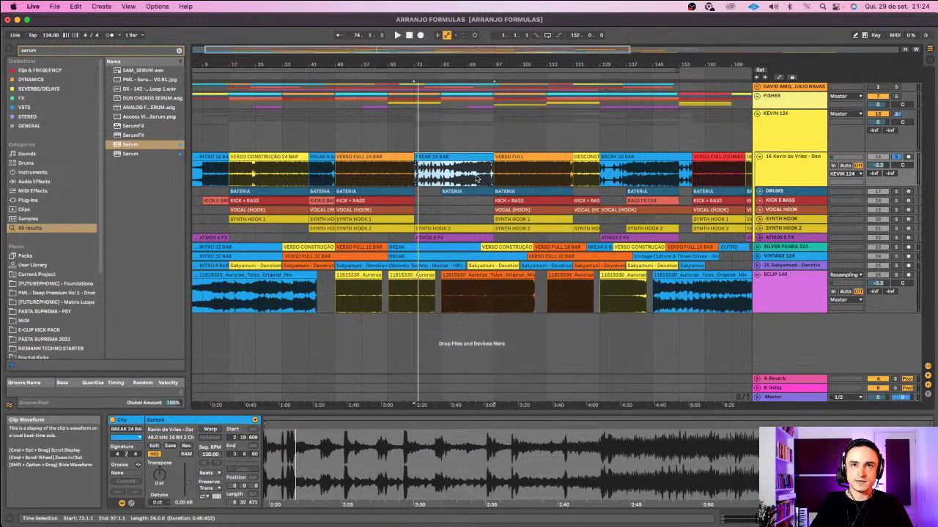
pyautogui.press('space')
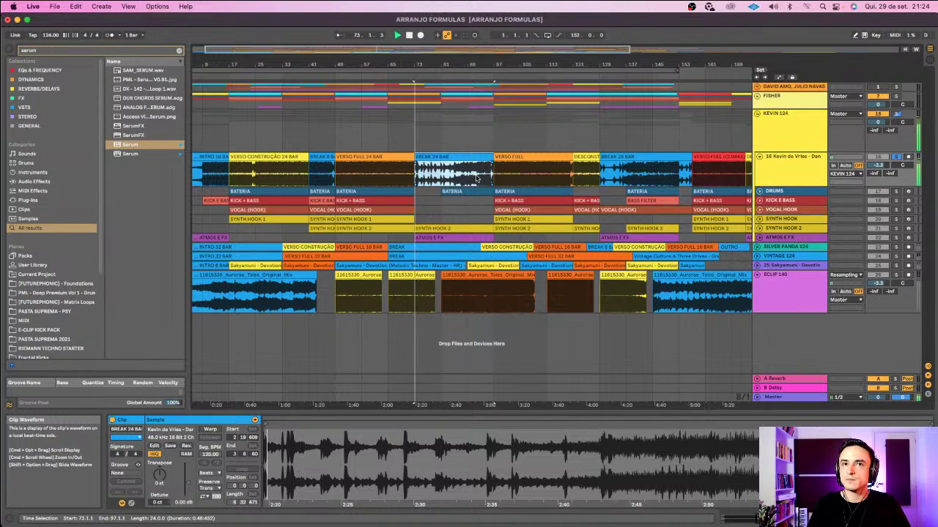
# - Audition the VERSO FULL section from bar 97, then again from bar 113
pyautogui.click(484, 77)
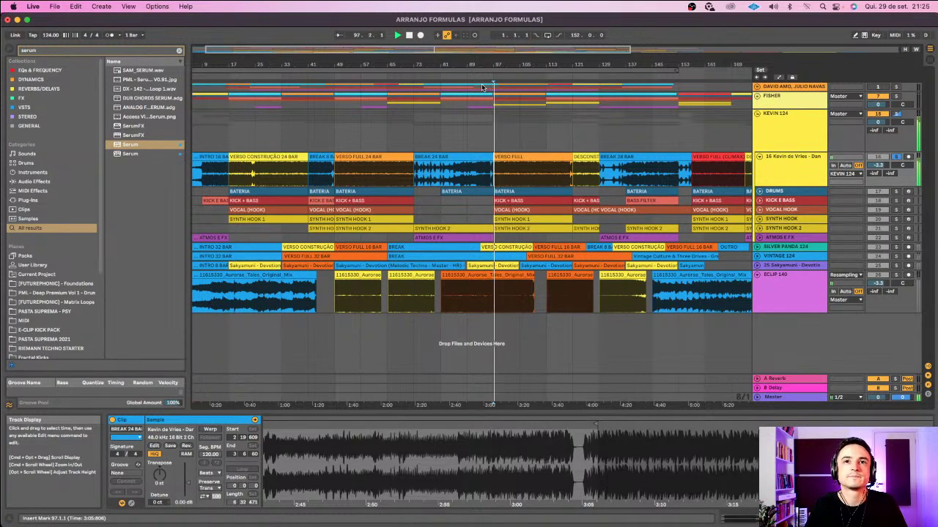
pyautogui.click(524, 154)
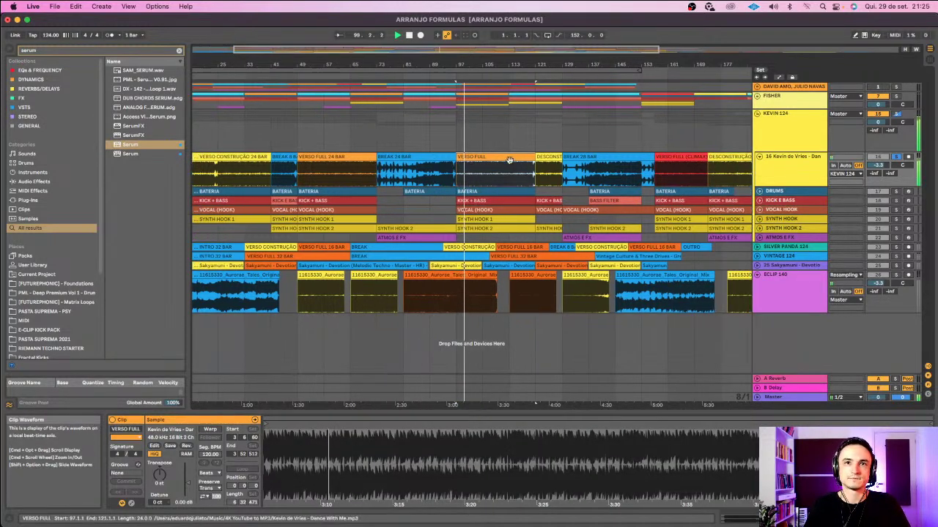
pyautogui.press('space')
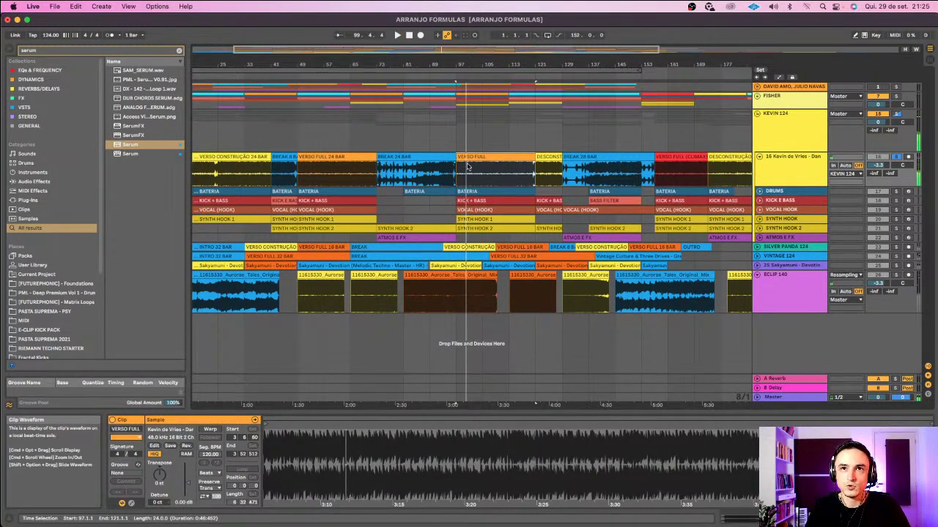
pyautogui.click(513, 170)
pyautogui.press('space')
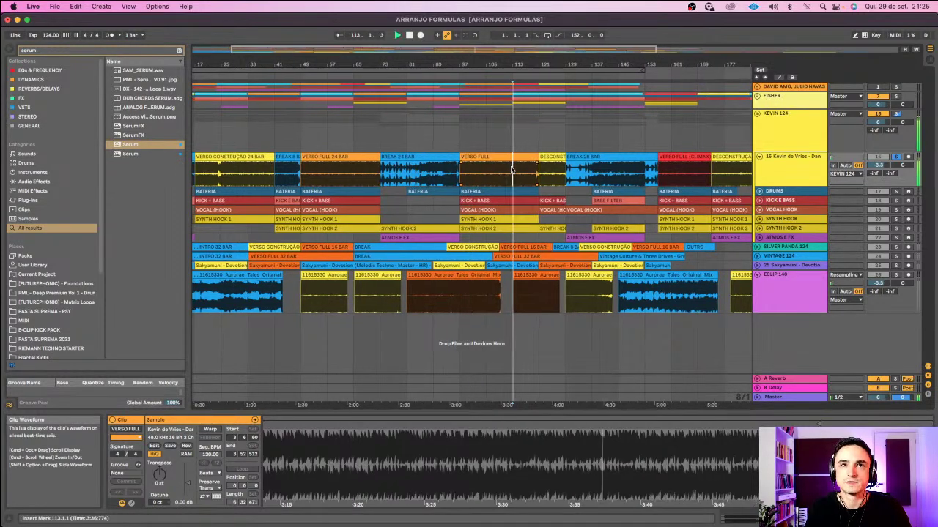
# - Inspect the DESCONSTRUÇÃO 8 BAR section at bar 121 and compare it with the VERSO FULL section before it
pyautogui.click(554, 157)
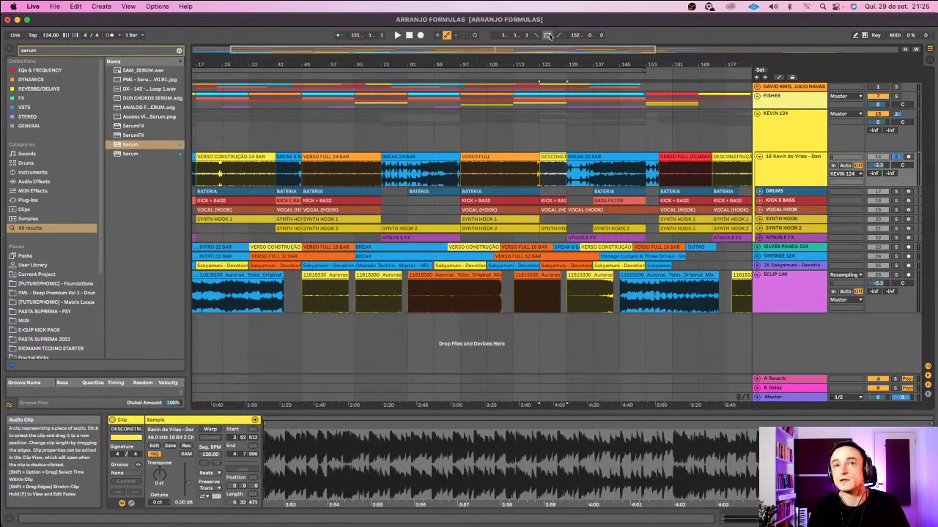
pyautogui.moveTo(559, 64); pyautogui.dragTo(591, 105)
pyautogui.hscroll(3, 592, 105)
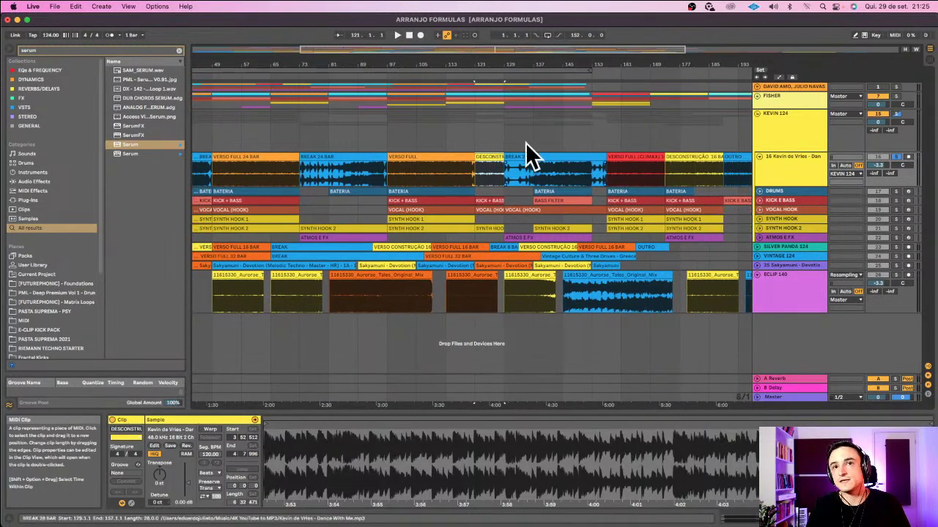
pyautogui.click(486, 155)
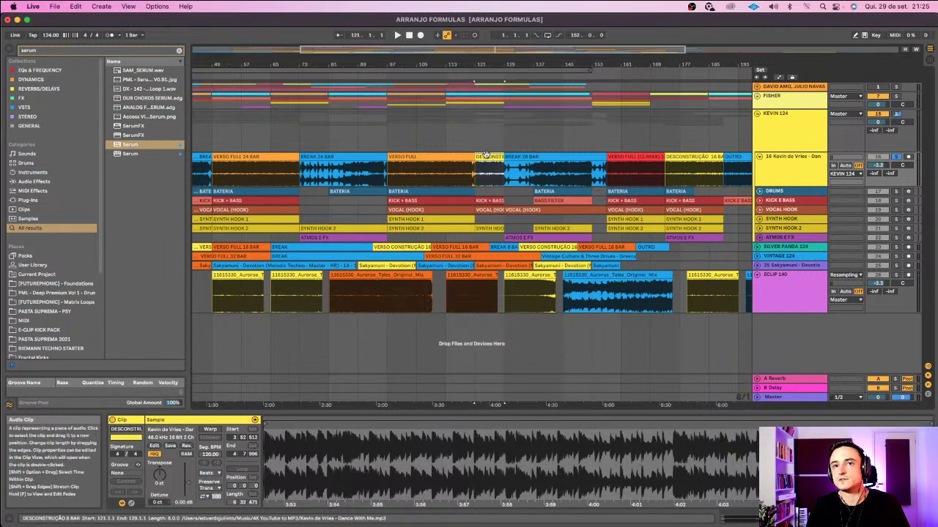
pyautogui.click(407, 156)
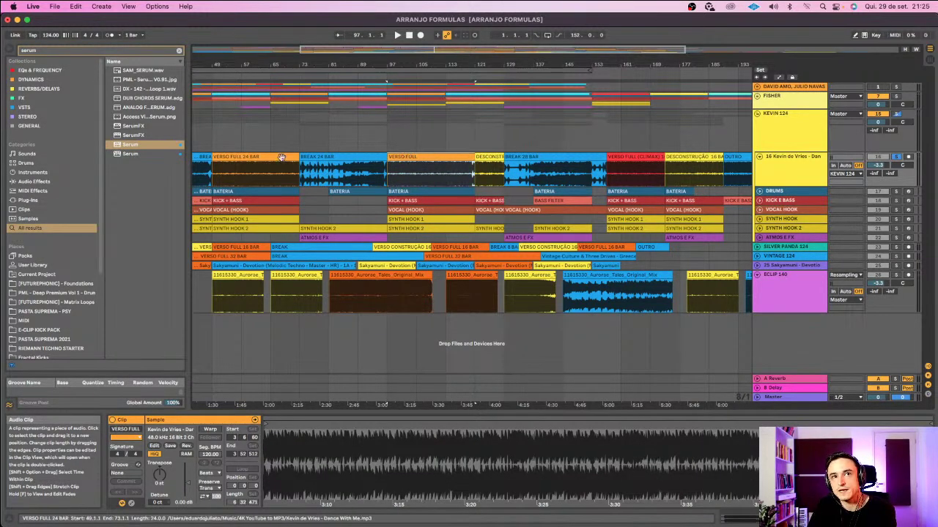
# - Audition the DESCONSTRUÇÃO 8 BAR section from bar 121, and move the insert marker to its end at bar 129
pyautogui.click(486, 157)
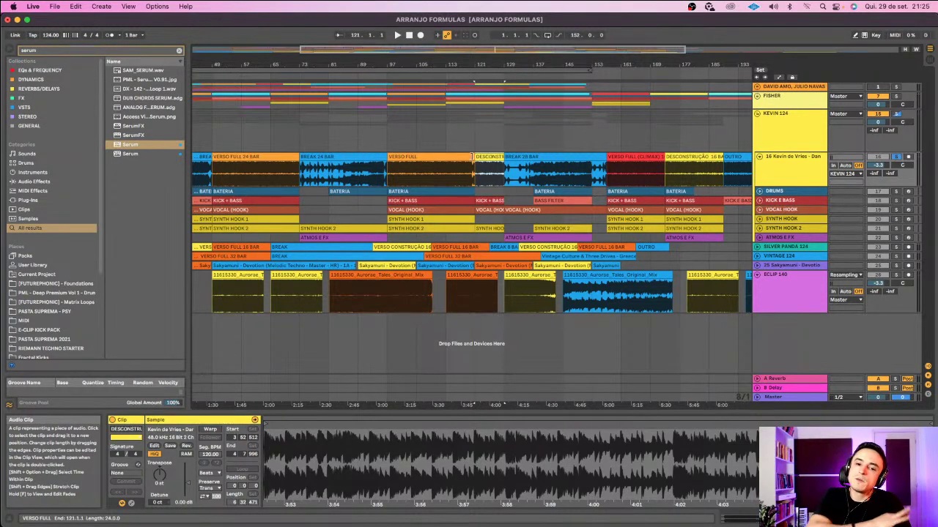
pyautogui.press('space')
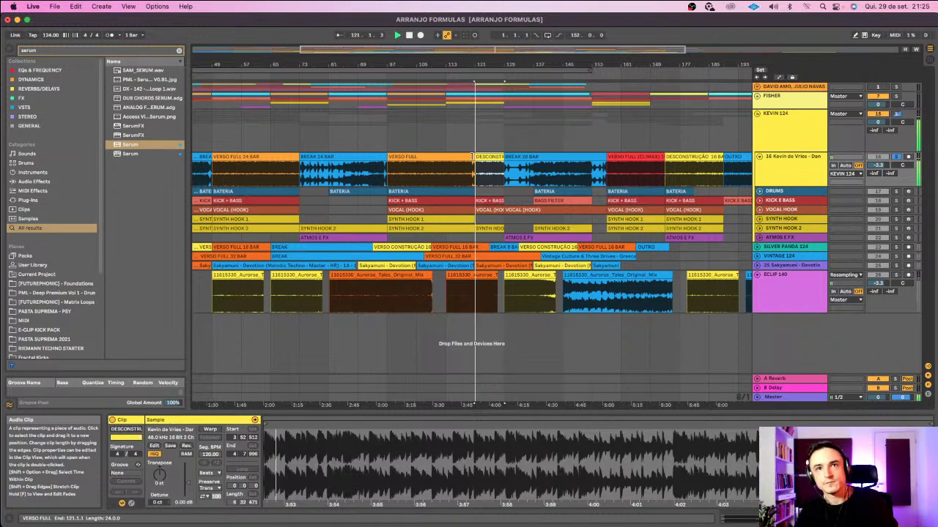
pyautogui.press('space')
pyautogui.press('Right')
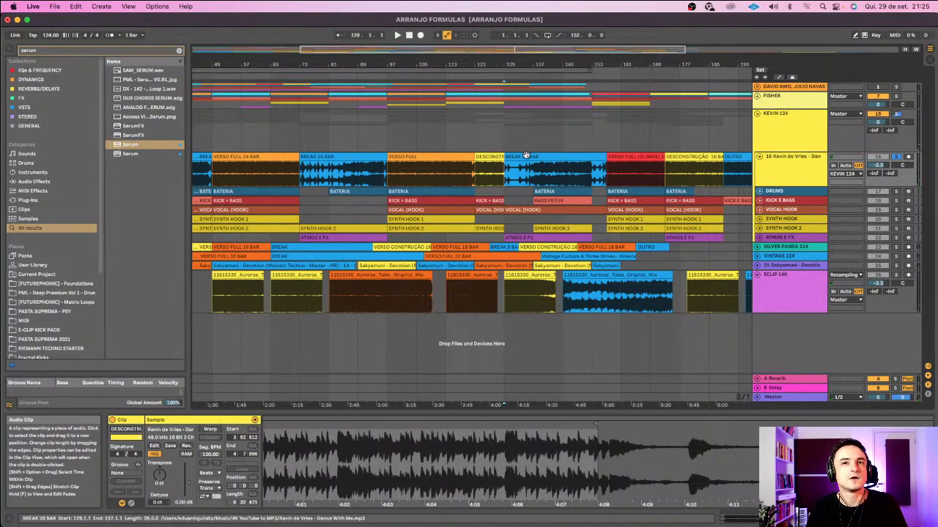
# - Audition the BREAK 28 BAR section from bar 145, where the drums and filtered bass play
pyautogui.click(564, 171)
pyautogui.press('space')
pyautogui.click(565, 179)
pyautogui.press('space')
pyautogui.press('space')
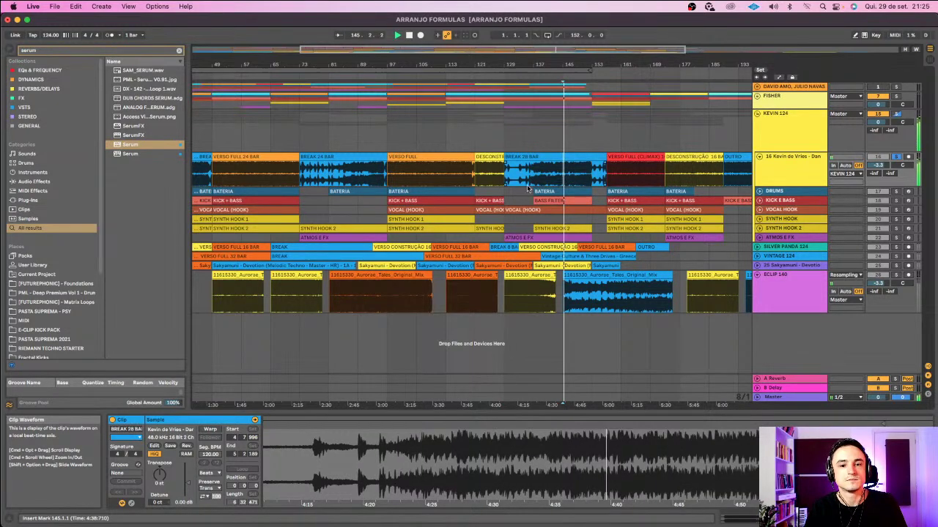
# - Audition the end of the BREAK 28 BAR section and its transition into VERSO FULL (CLIMAX) at bar 157
pyautogui.hscroll(3, 529, 188)
pyautogui.hscroll(3, 527, 187)
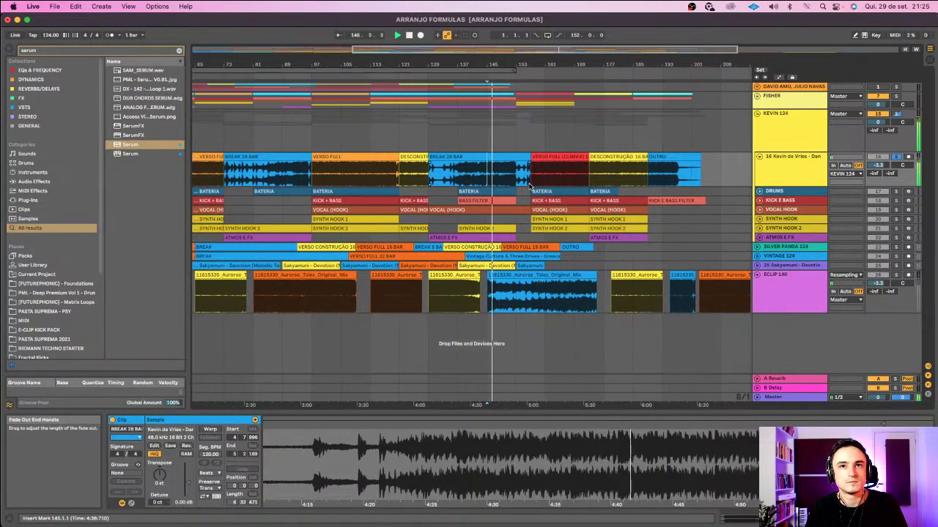
pyautogui.click(524, 183)
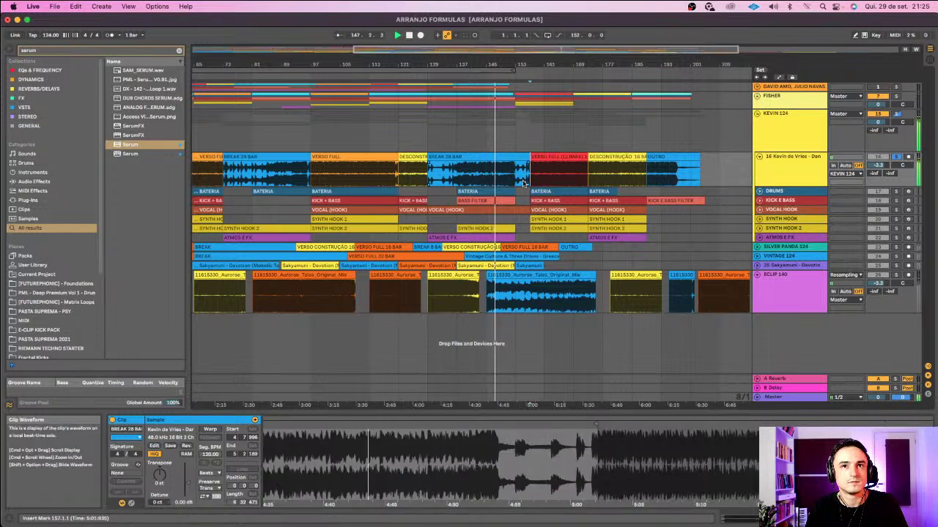
pyautogui.click(526, 76)
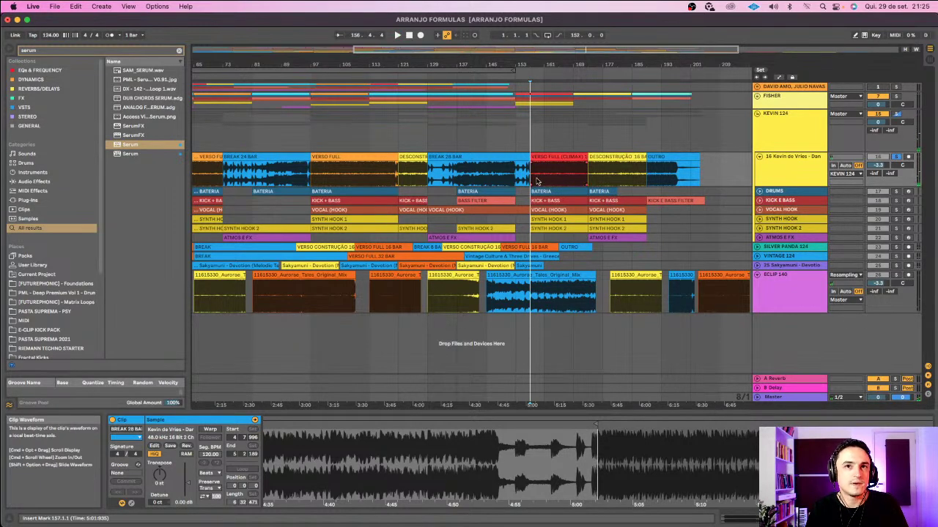
pyautogui.click(523, 71)
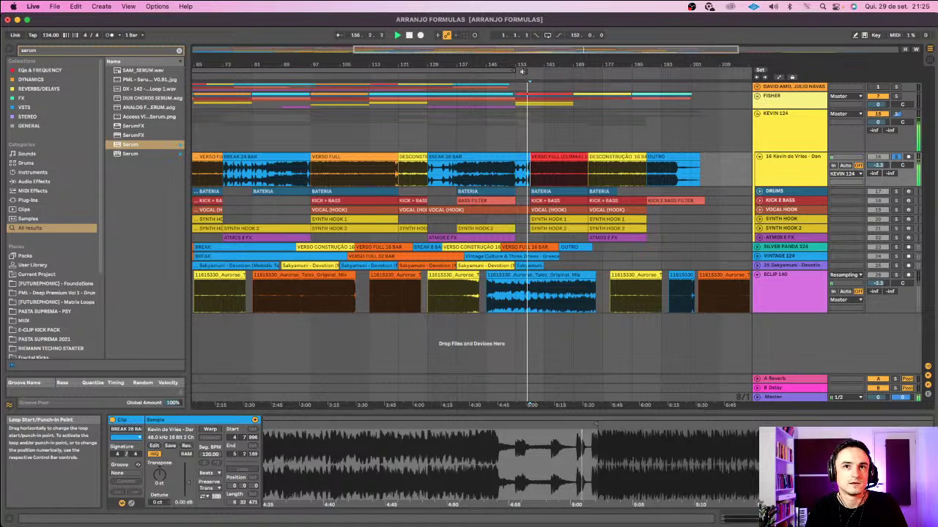
# - Compare the VERSO FULL (CLIMAX) section at bar 157 with the VERSO FULL section at bar 97 by ear
pyautogui.click(560, 167)
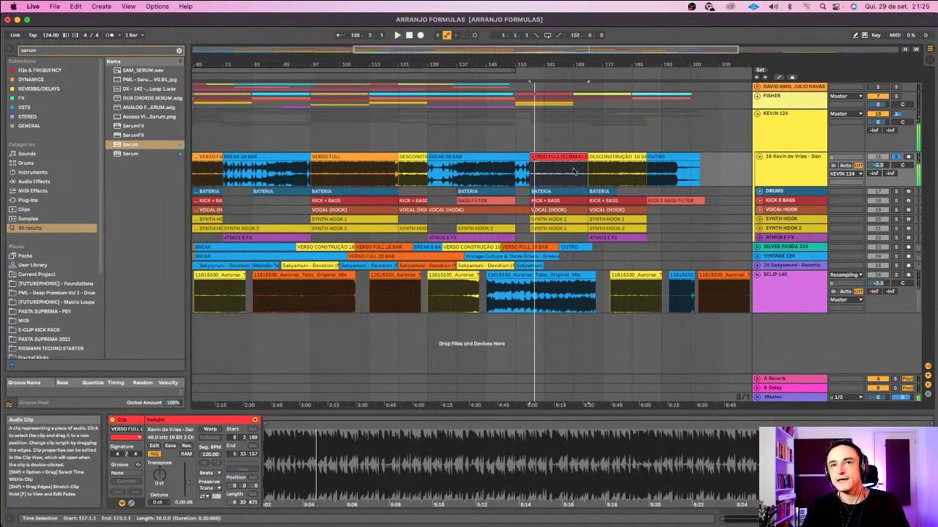
pyautogui.click(362, 158)
pyautogui.press('space')
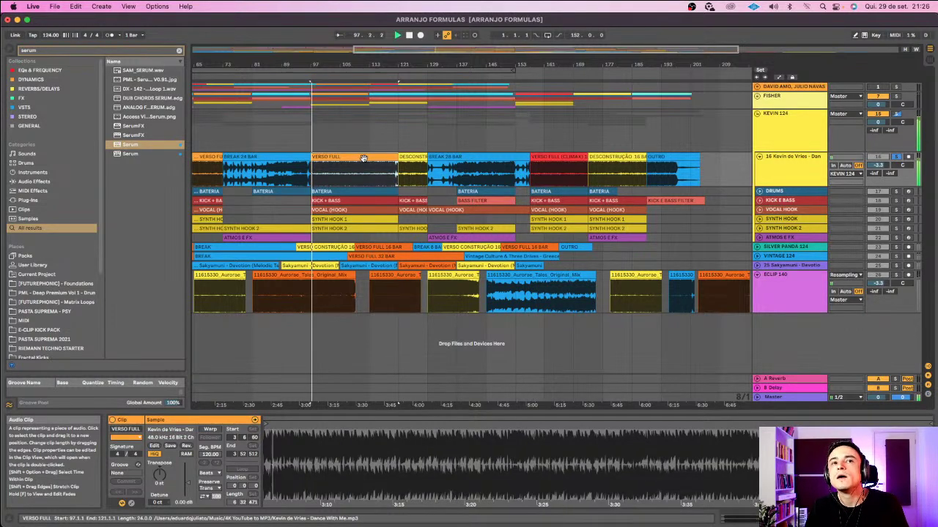
pyautogui.click(564, 156)
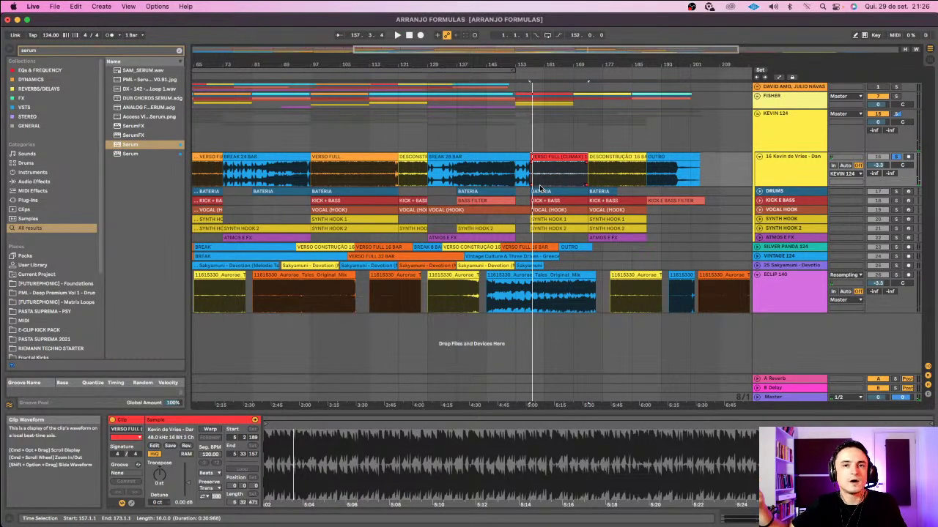
pyautogui.press('space')
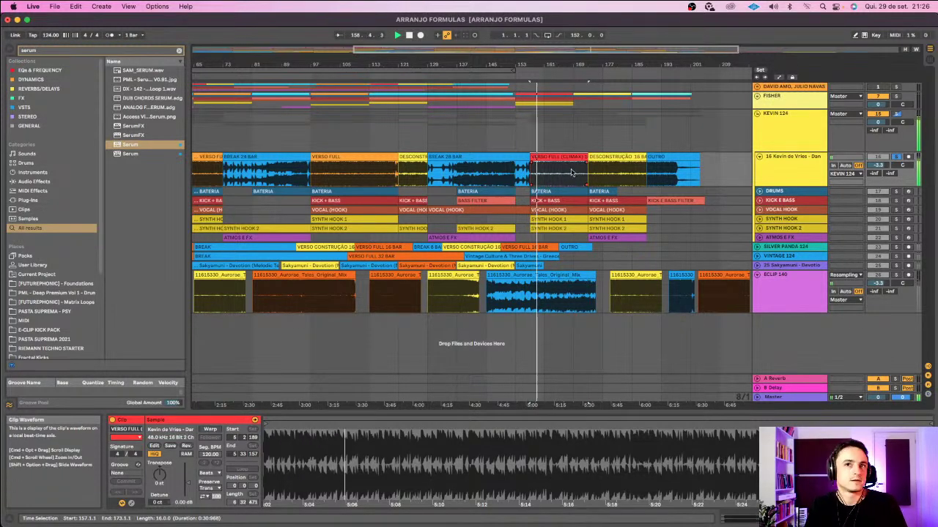
# - Audition the DESCONSTRUÇÃO 16 BAR section from bar 173 and the OUTRO section from bar 189, and stop playback
pyautogui.click(629, 156)
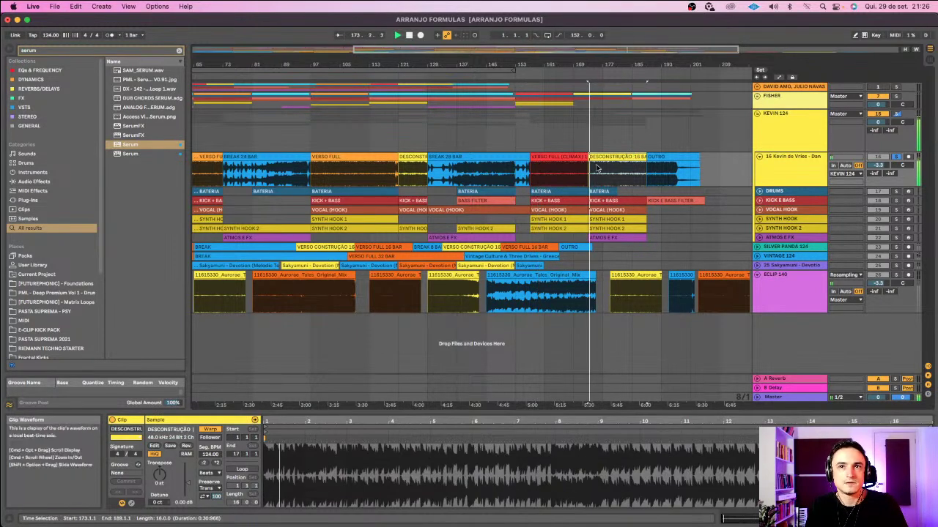
pyautogui.click(666, 156)
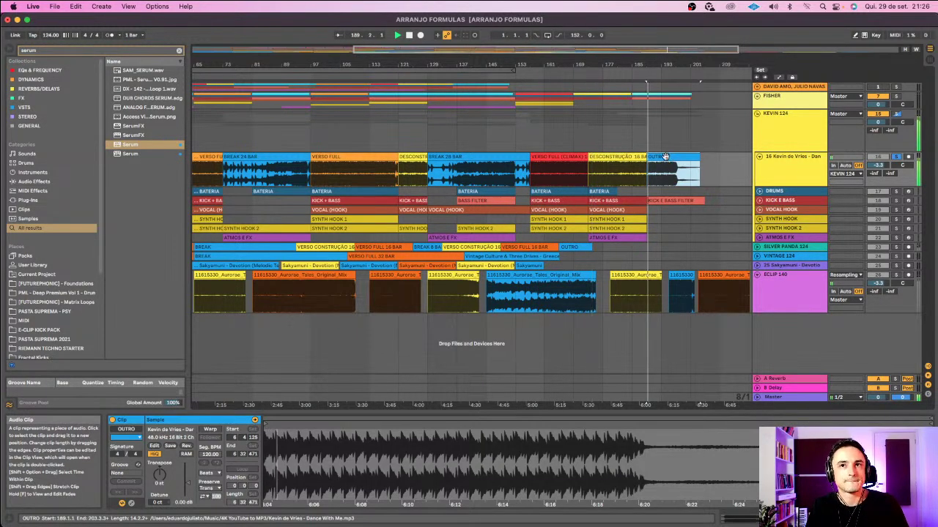
pyautogui.hscroll(-5, 646, 153)
pyautogui.hscroll(-10, 646, 153)
pyautogui.press('space')
# - Collapse the KEVIN 124 group, expand the SILVER PANDA 124 track and select its INTRO 32 BAR clip
pyautogui.click(758, 114)
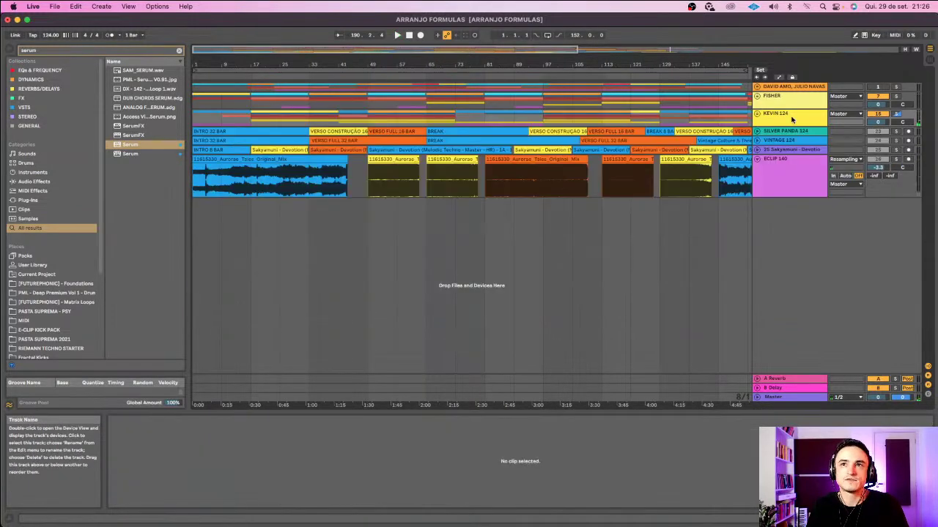
pyautogui.click(757, 132)
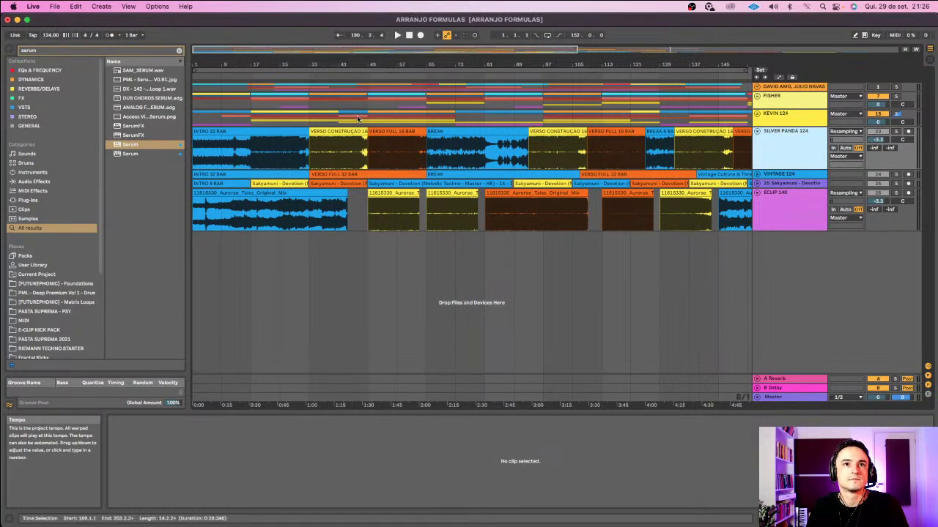
pyautogui.moveTo(315, 63); pyautogui.dragTo(367, 126)
pyautogui.click(271, 149)
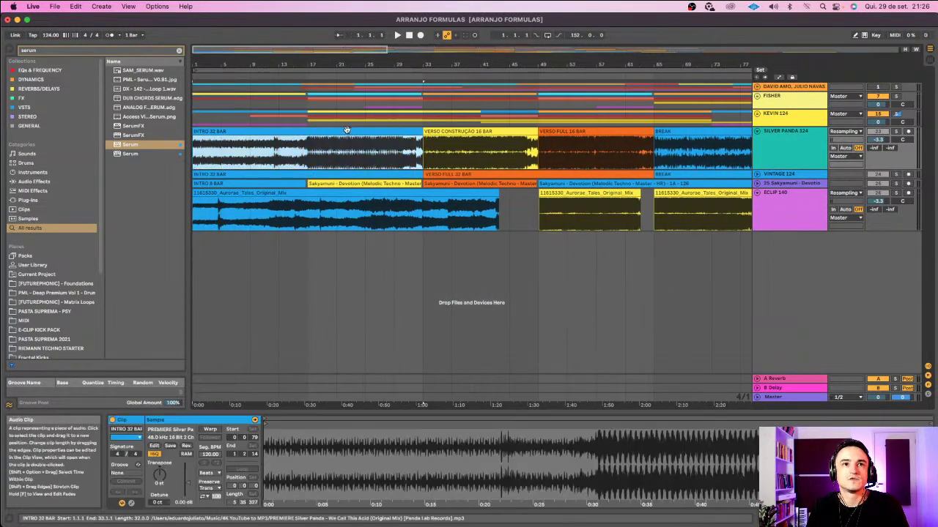
# - Solo the SILVER PANDA 124 track instead of KEVIN 124 and audition its INTRO 32 BAR section from bars 9, 17 and 25
pyautogui.click(249, 163)
pyautogui.press('space')
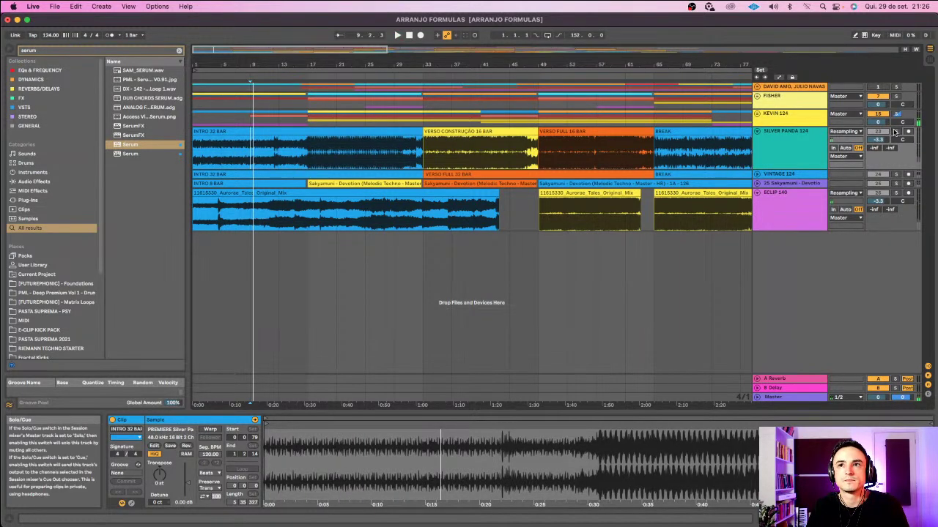
pyautogui.press('space')
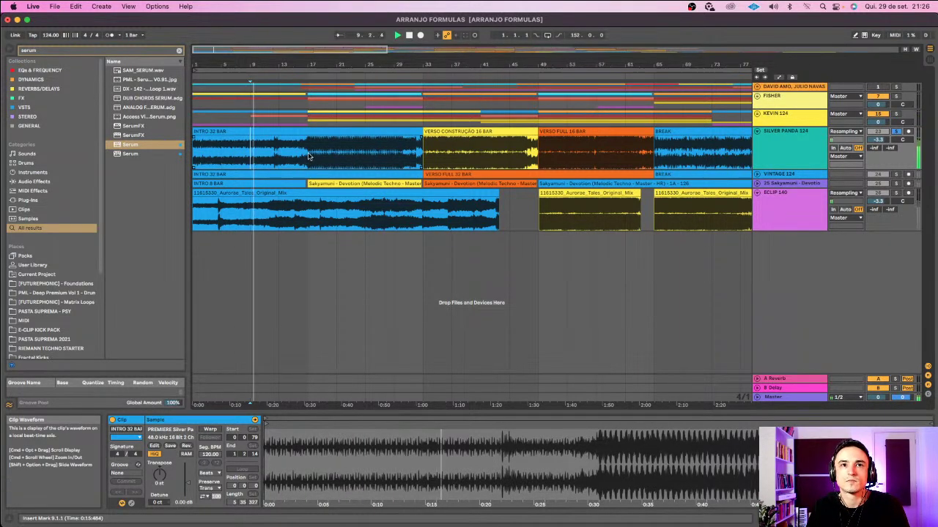
pyautogui.click(308, 155)
pyautogui.press('space')
pyautogui.press('space')
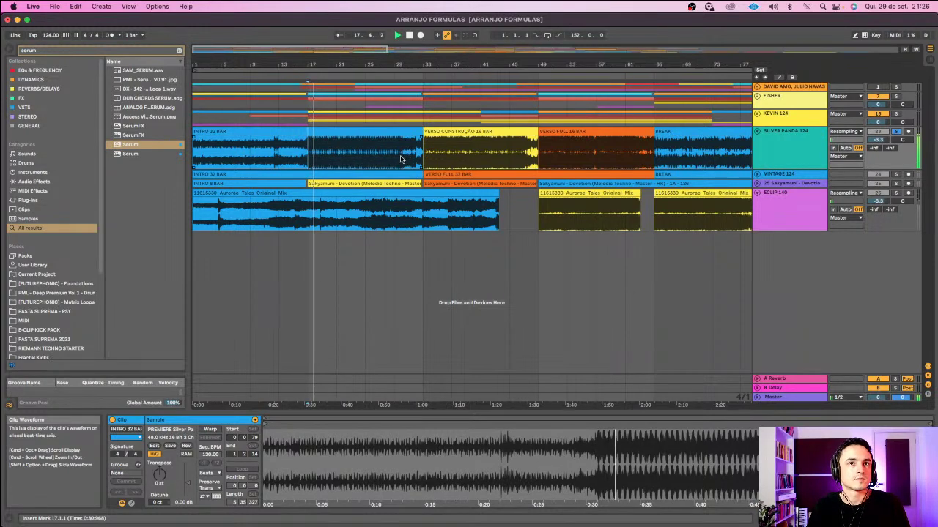
pyautogui.click(366, 156)
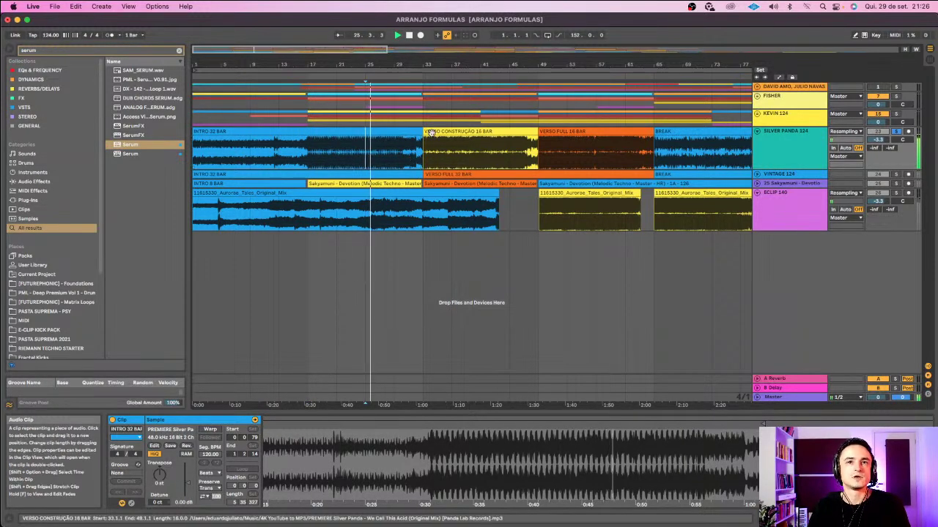
# - Examine the SILVER PANDA 124 track's overall structure, checking each VERSO CONSTRUÇÃO 16 BAR and VERSO FULL 16 BAR pair
pyautogui.click(476, 131)
pyautogui.hscroll(1, 477, 132)
pyautogui.press('space')
pyautogui.scroll(-4, 440, 132)
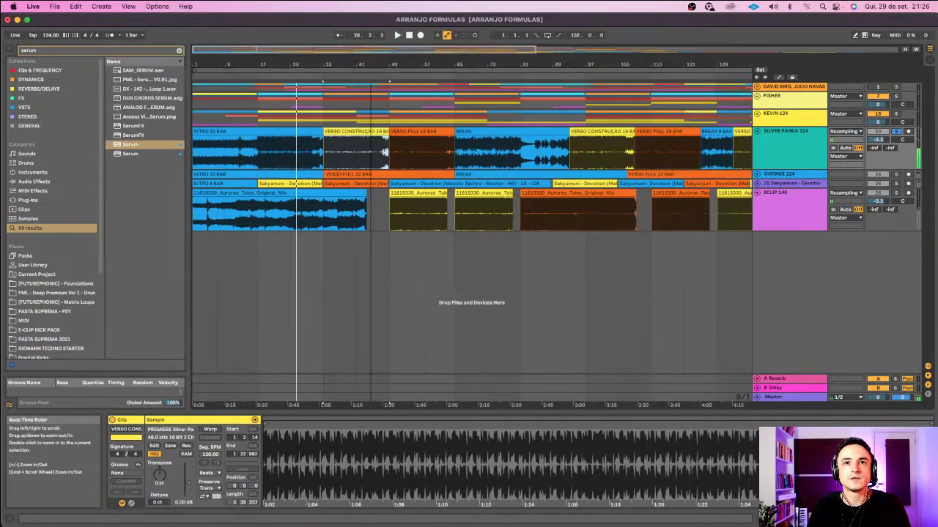
pyautogui.click(357, 132)
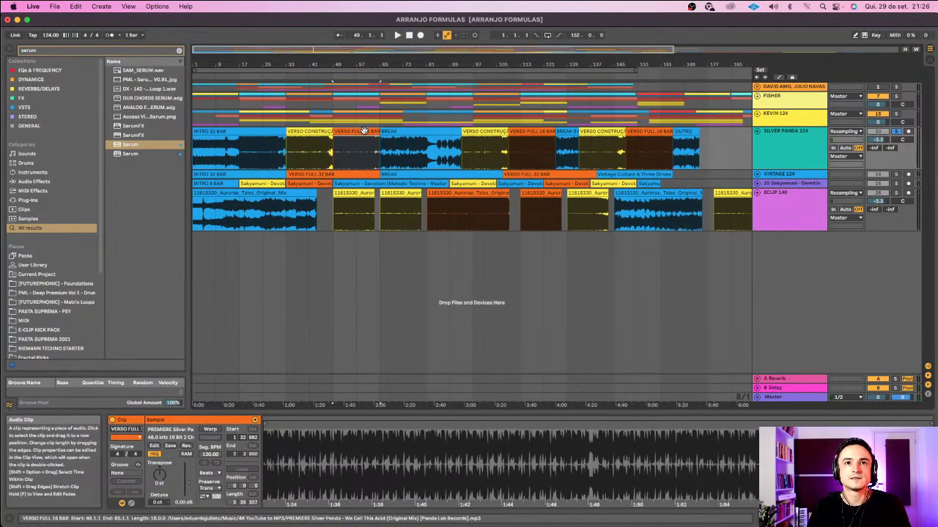
pyautogui.click(484, 131)
pyautogui.click(528, 133)
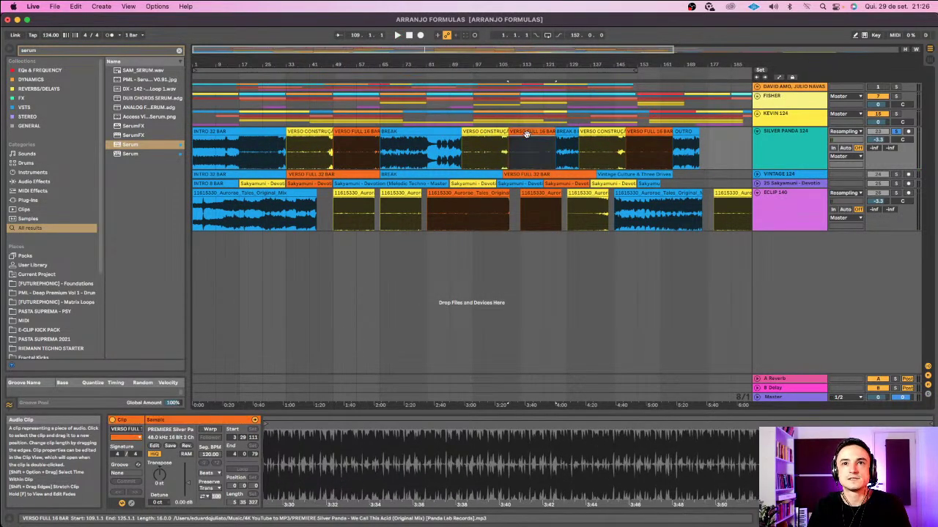
pyautogui.click(604, 131)
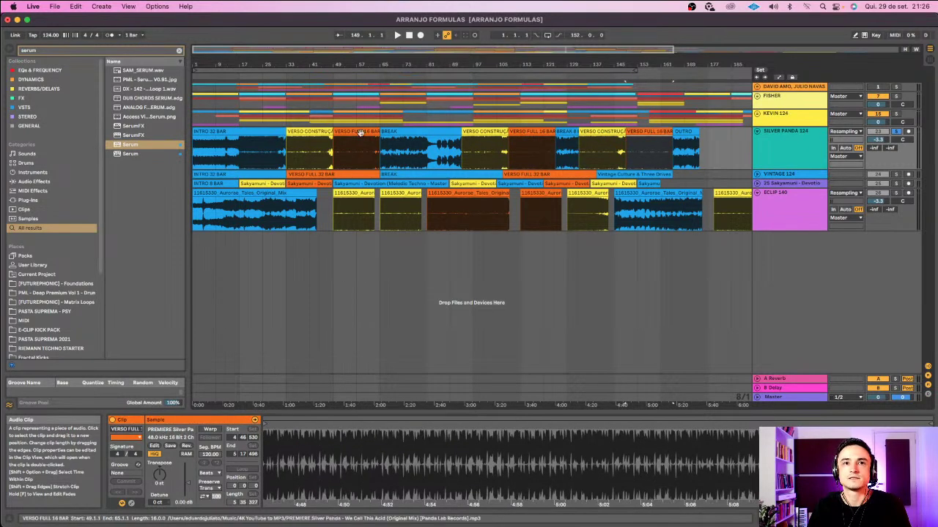
# - Audition the VERSO CONSTRUÇÃO 16 BAR section from bar 33, then from bar 41 through into VERSO FULL 16 BAR
pyautogui.click(319, 132)
pyautogui.press('space')
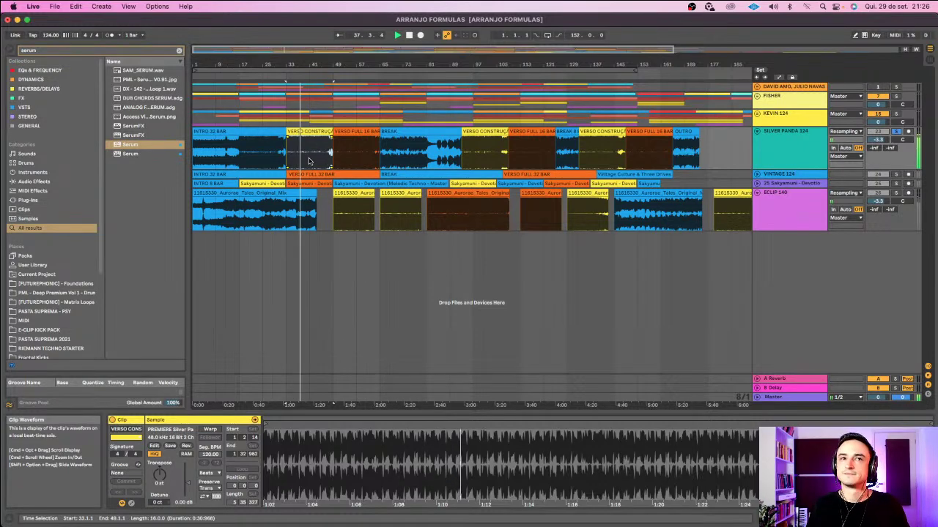
pyautogui.click(317, 159)
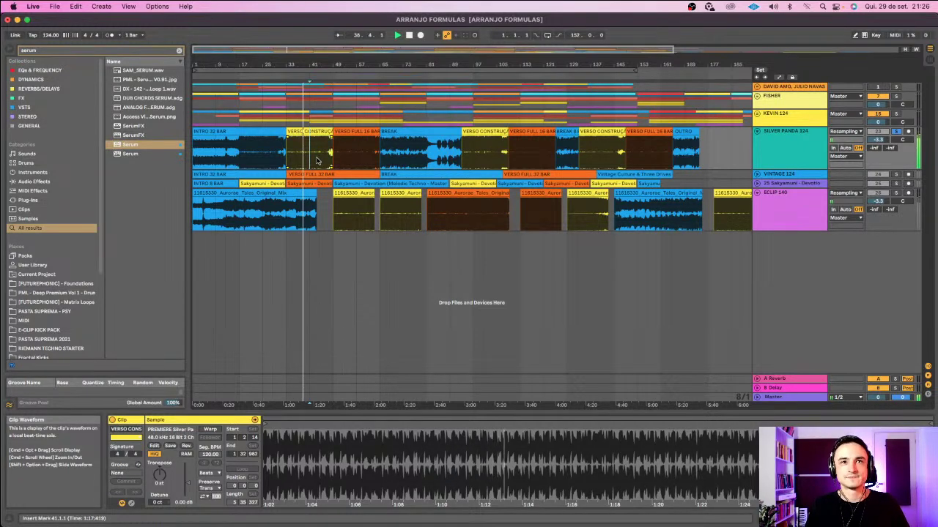
pyautogui.press('space')
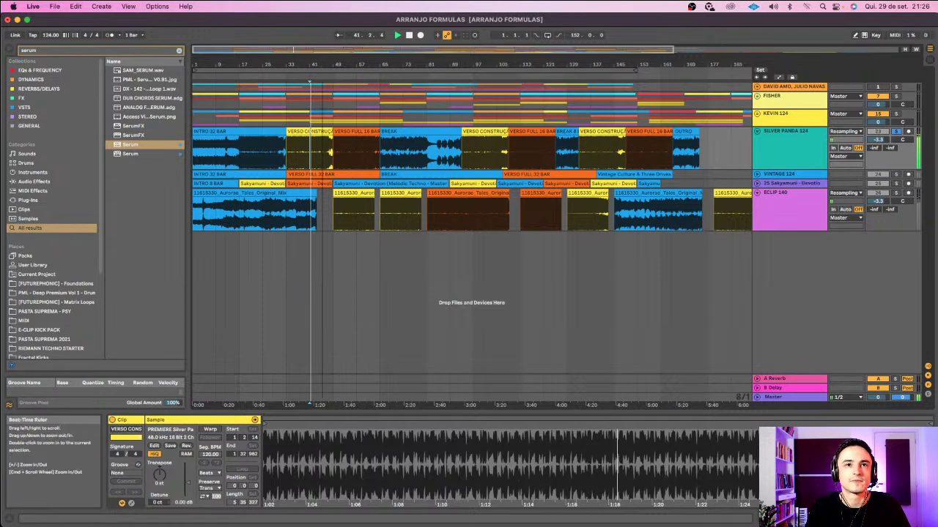
pyautogui.scroll(5, 317, 159)
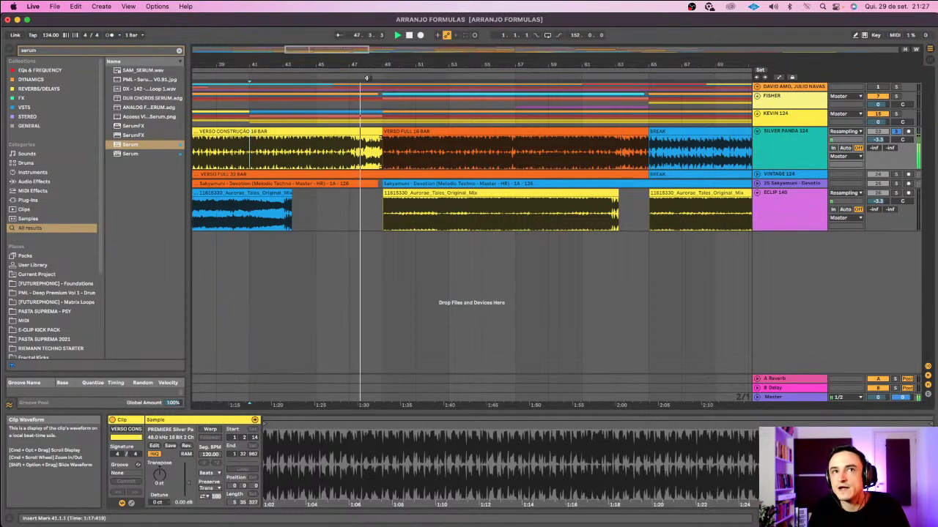
pyautogui.moveTo(336, 63); pyautogui.dragTo(336, 42)
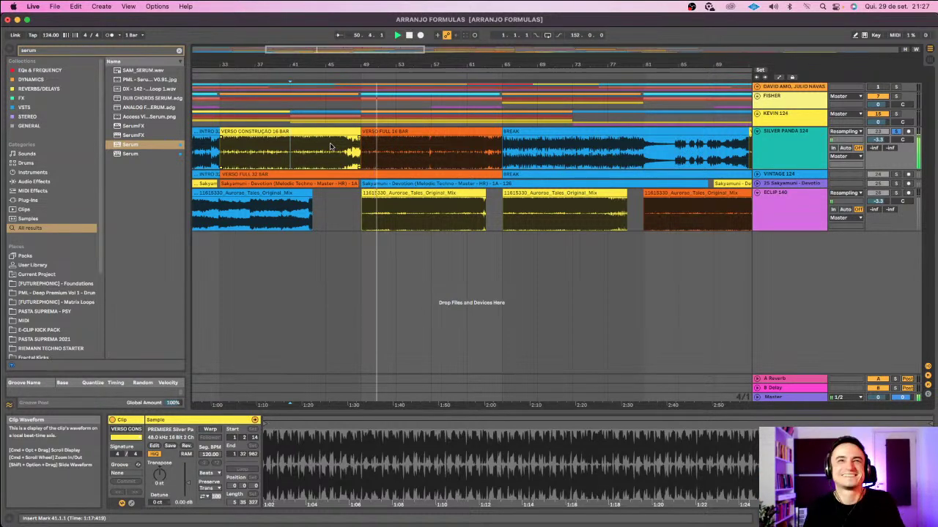
# - Audition the VERSO FULL 16 BAR section from bar 57, then again from bar 53
pyautogui.click(432, 164)
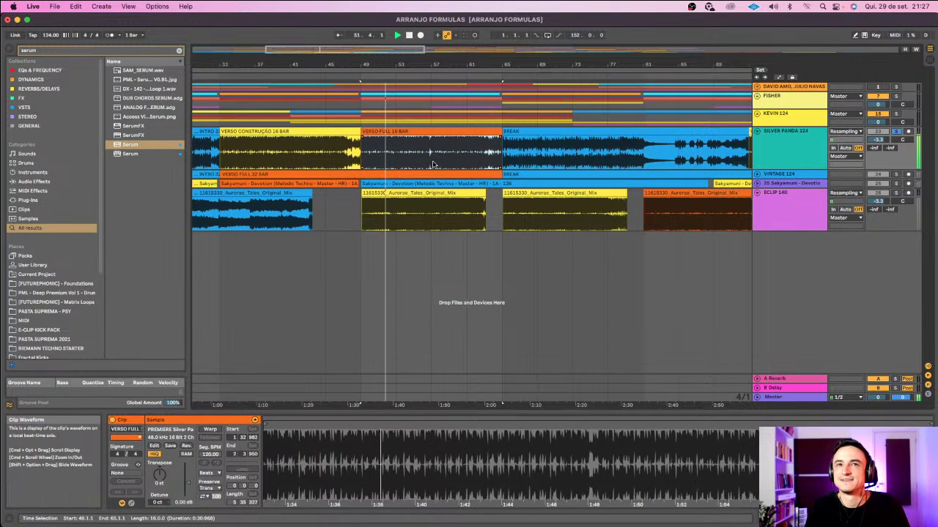
pyautogui.click(430, 160)
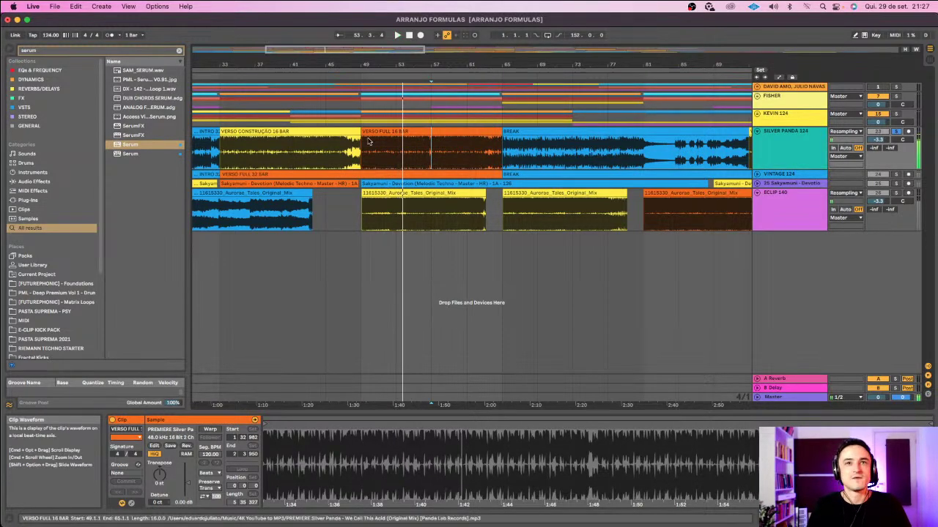
pyautogui.press('space')
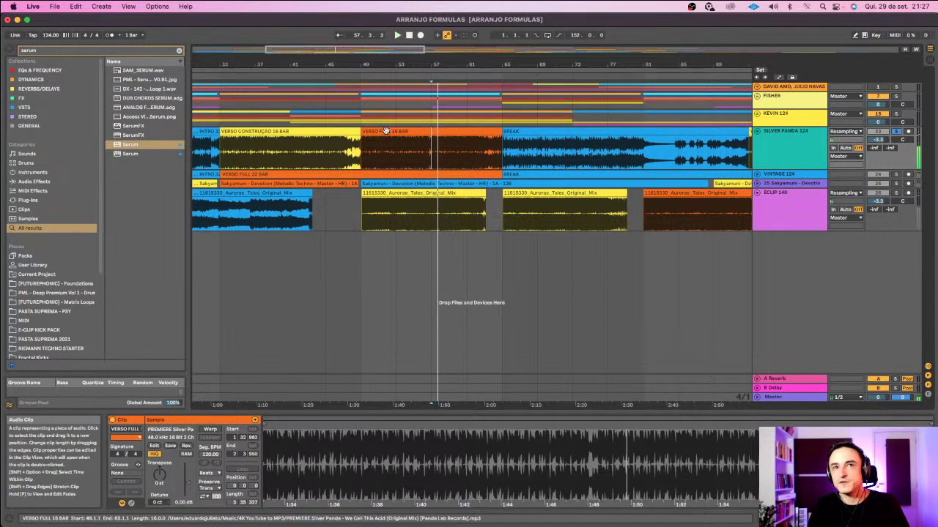
pyautogui.click(394, 149)
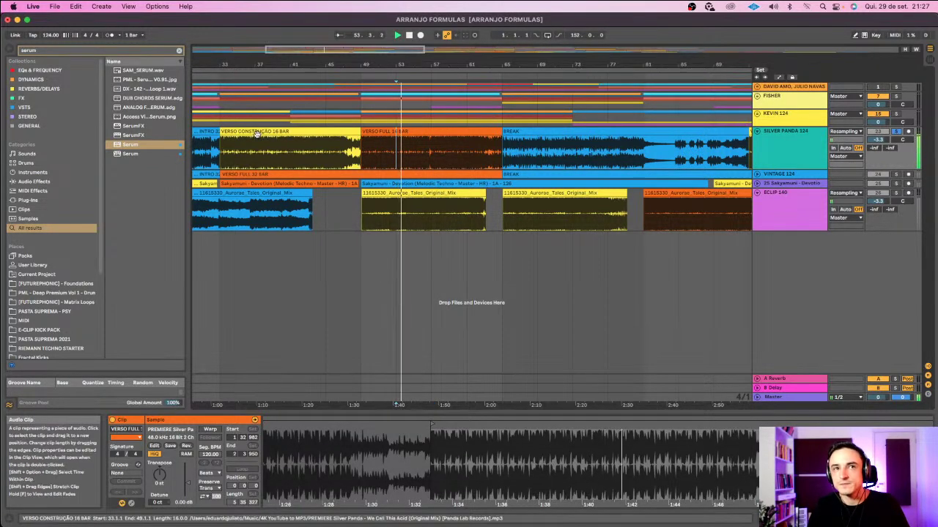
# - Compare the starts of VERSO CONSTRUÇÃO 16 BAR and VERSO FULL 16 BAR by ear, and select the BREAK section at bar 65
pyautogui.click(365, 131)
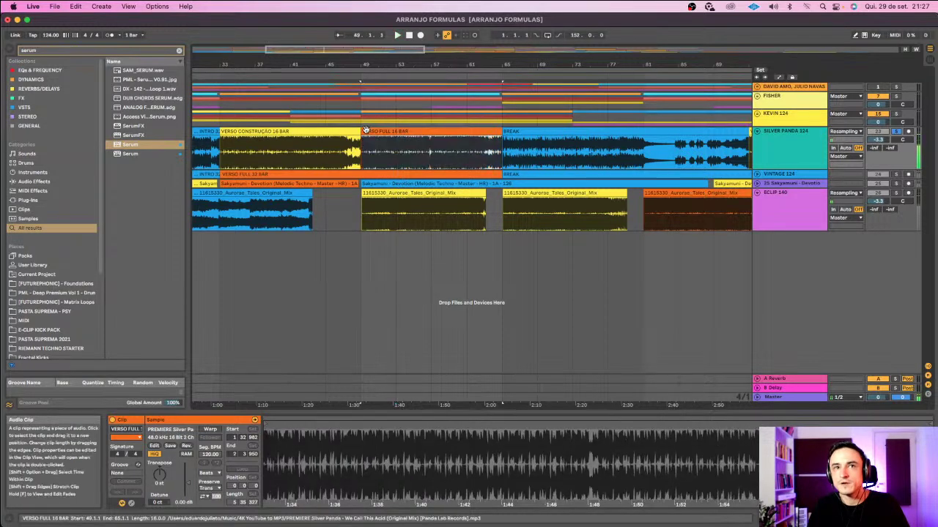
pyautogui.click(235, 130)
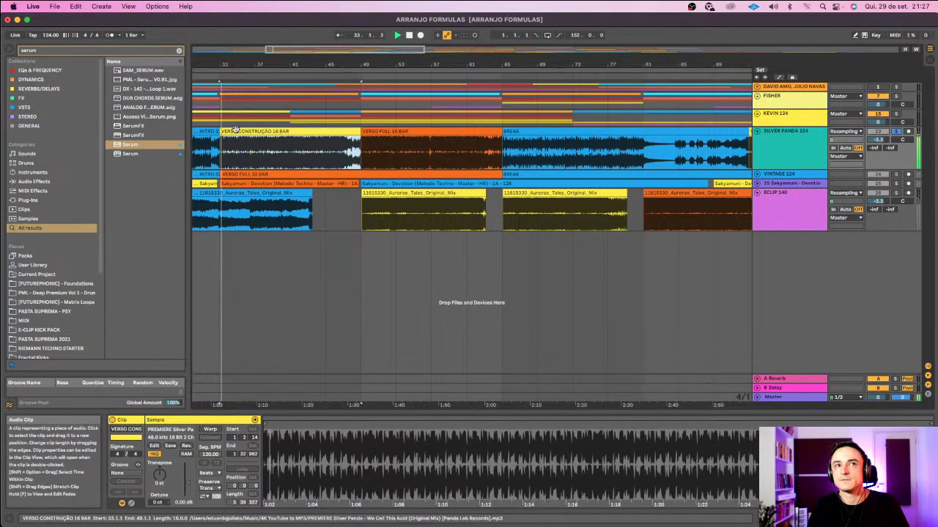
pyautogui.click(395, 131)
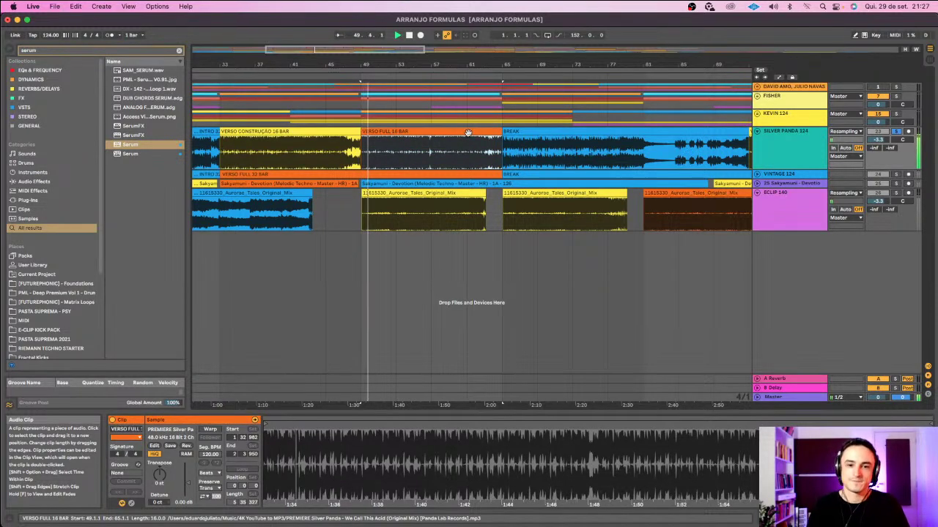
pyautogui.click(586, 142)
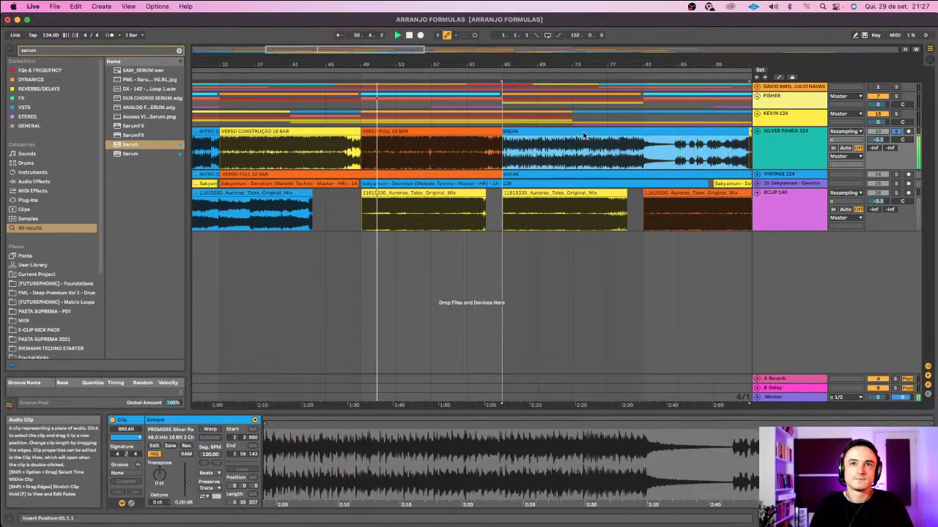
# - Audition the long BREAK section of the SILVER PANDA 124 track from its start, its middle and near its end
pyautogui.scroll(-5, 322, 132)
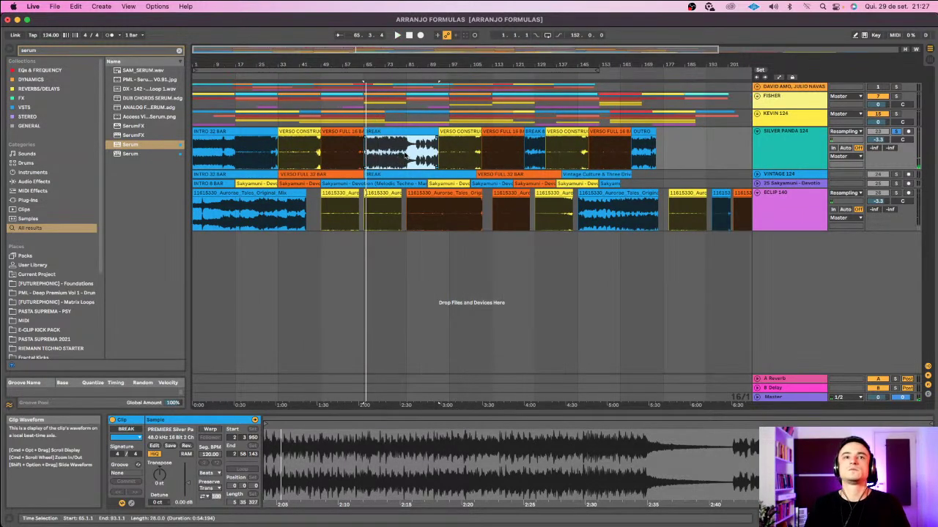
pyautogui.press('space')
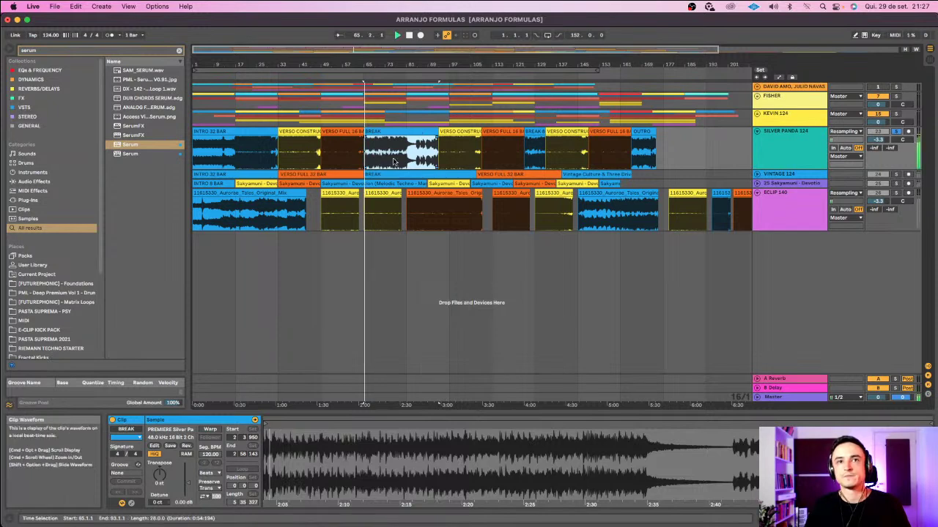
pyautogui.click(393, 161)
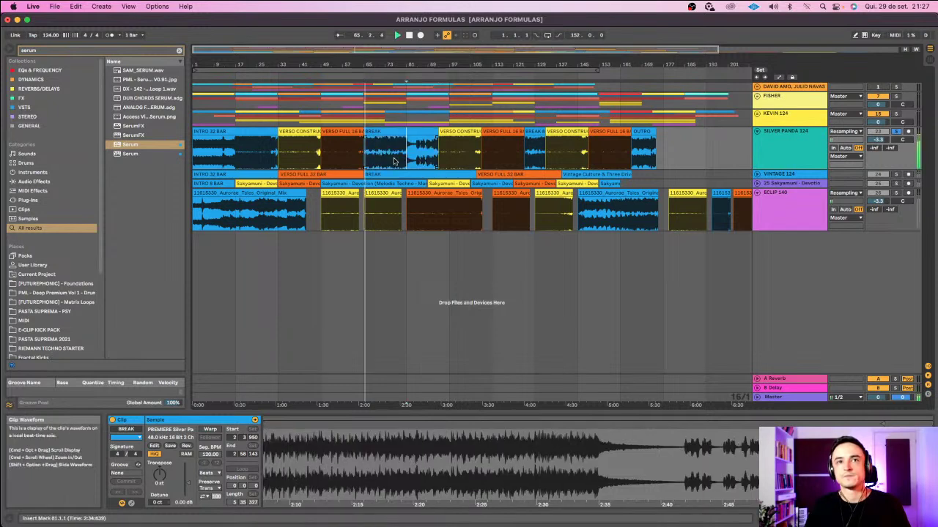
pyautogui.click(431, 160)
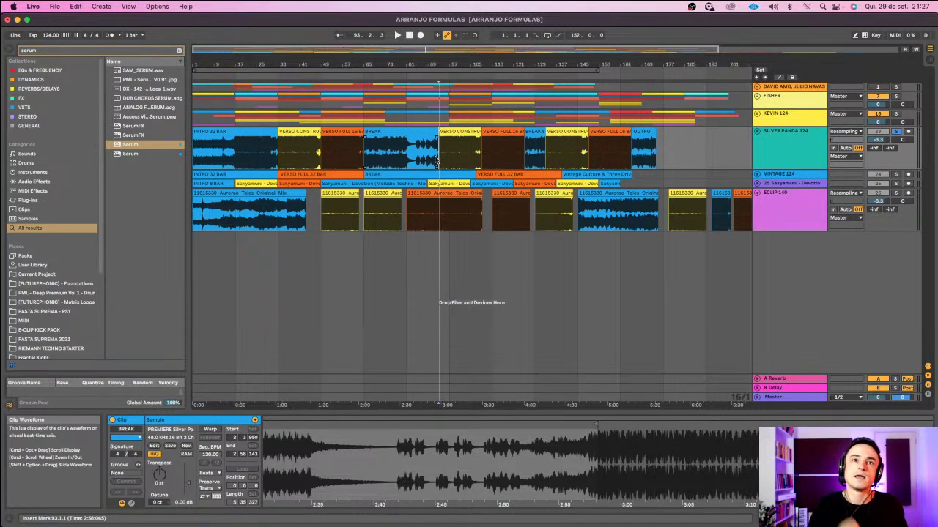
pyautogui.click(367, 144)
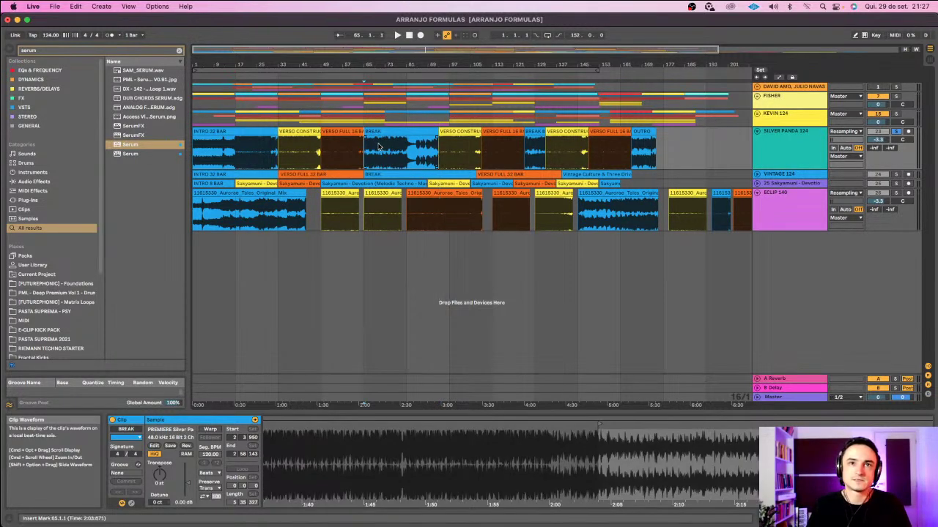
pyautogui.click(400, 76)
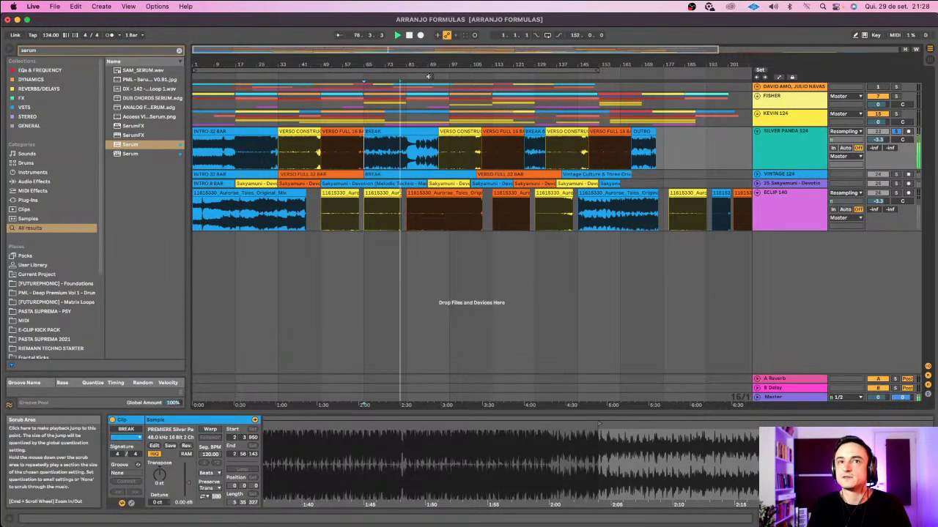
pyautogui.click(433, 76)
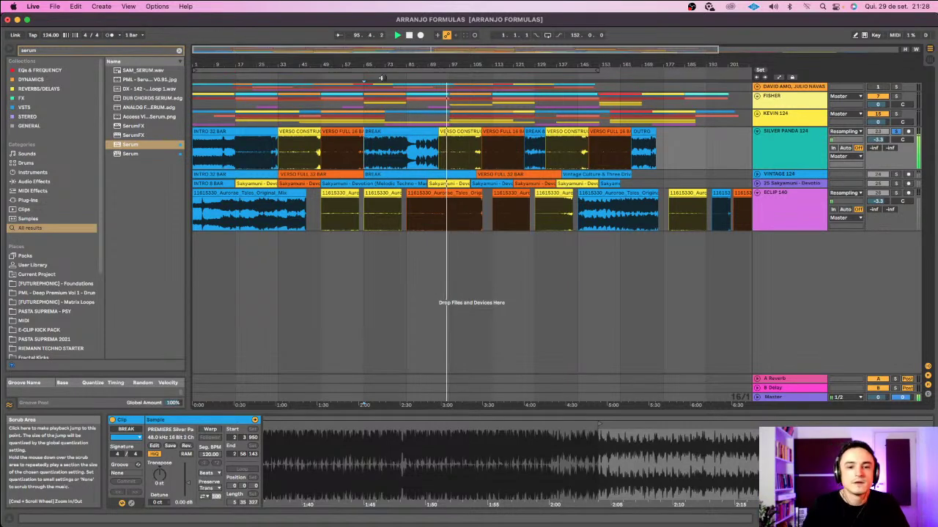
# - Compare both VERSO FULL 16 BAR sections around the SILVER PANDA 124 break, and audition the remaining sections through the OUTRO
pyautogui.click(504, 132)
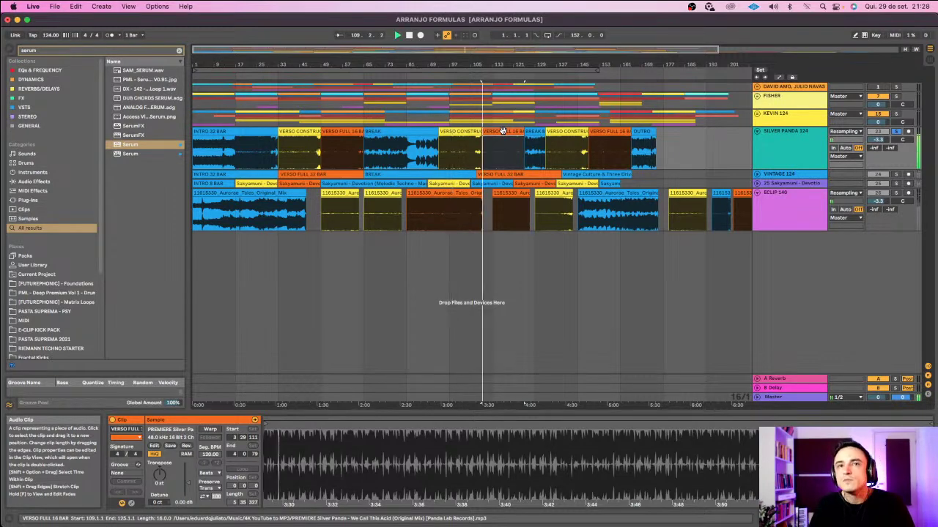
pyautogui.click(340, 131)
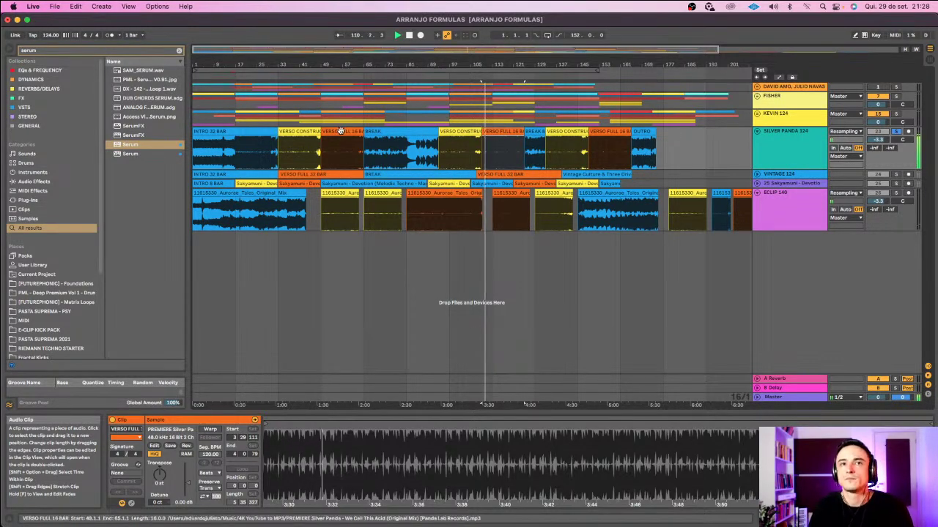
pyautogui.press('space')
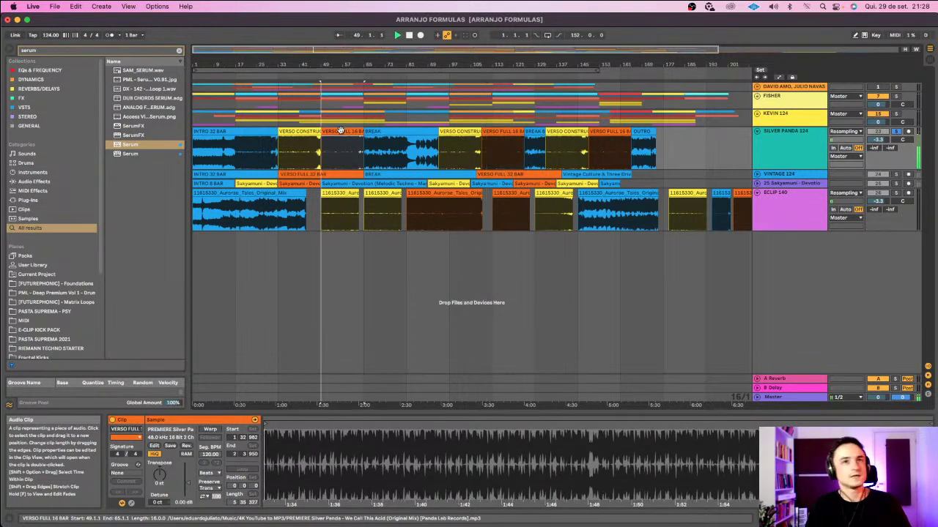
pyautogui.click(534, 131)
pyautogui.click(576, 130)
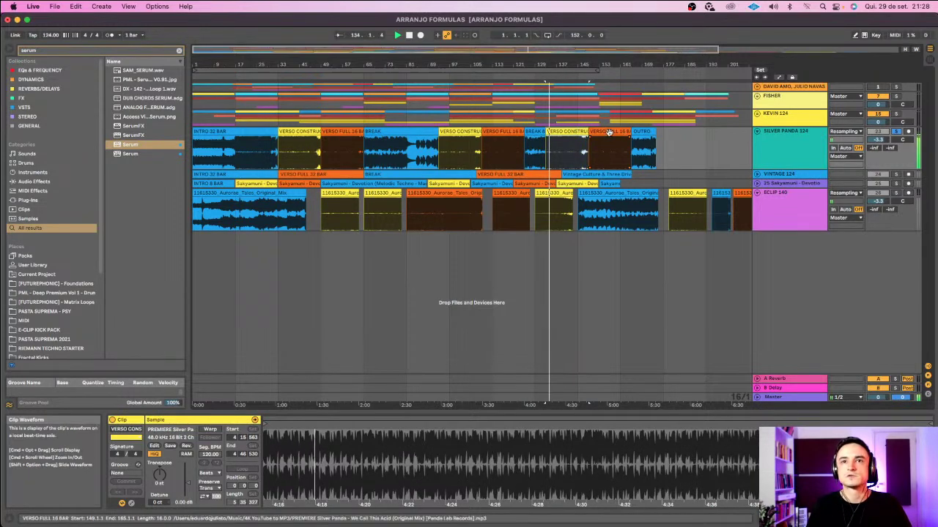
pyautogui.click(609, 132)
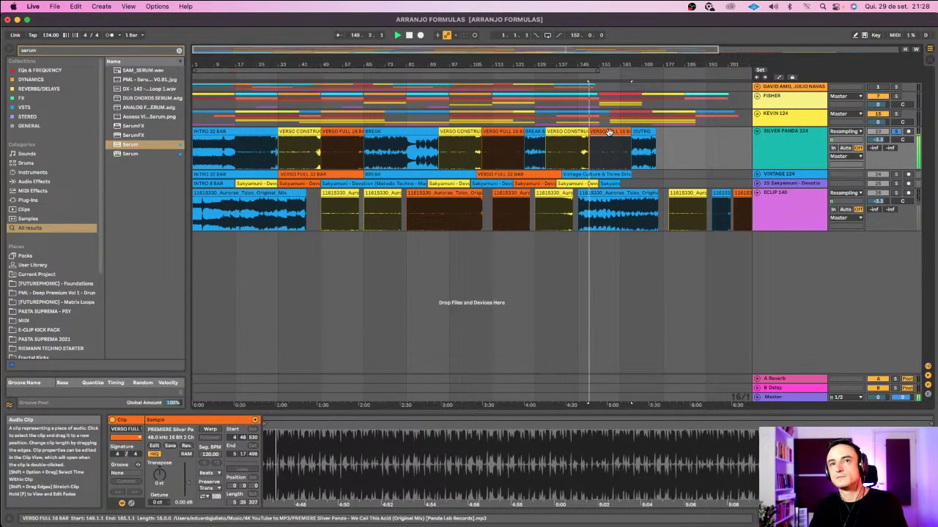
pyautogui.click(643, 132)
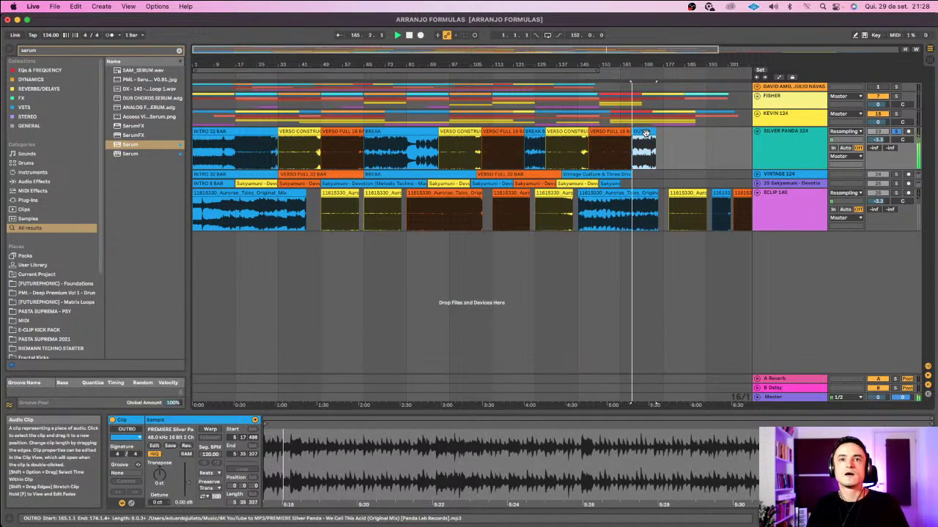
# - Fold the SILVER PANDA 124 track, and unfold and solo the VINTAGE 124 track
pyautogui.click(759, 133)
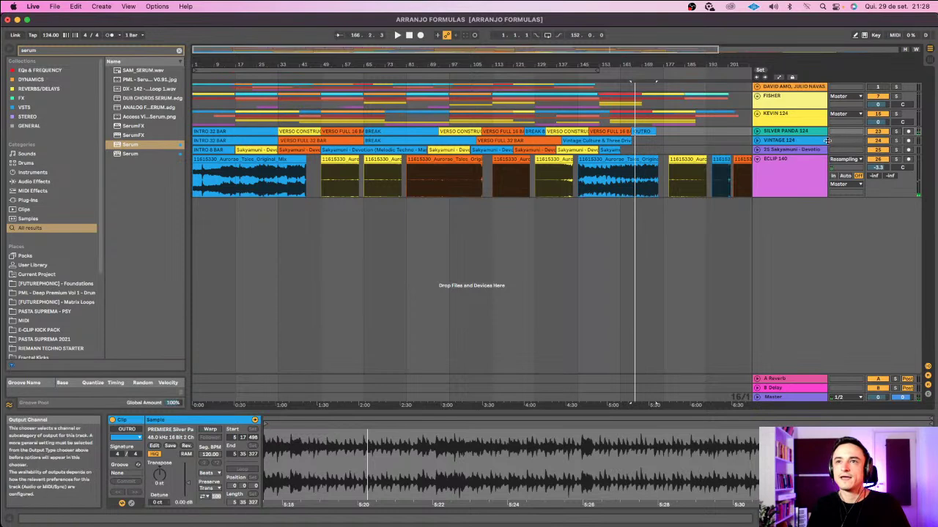
pyautogui.click(758, 140)
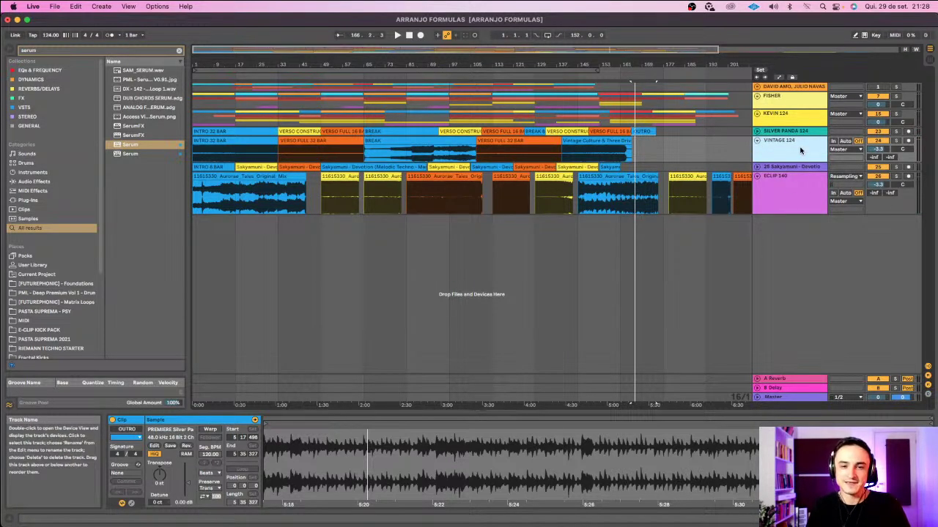
pyautogui.moveTo(321, 64); pyautogui.dragTo(322, 85)
pyautogui.hscroll(-5, 537, 181)
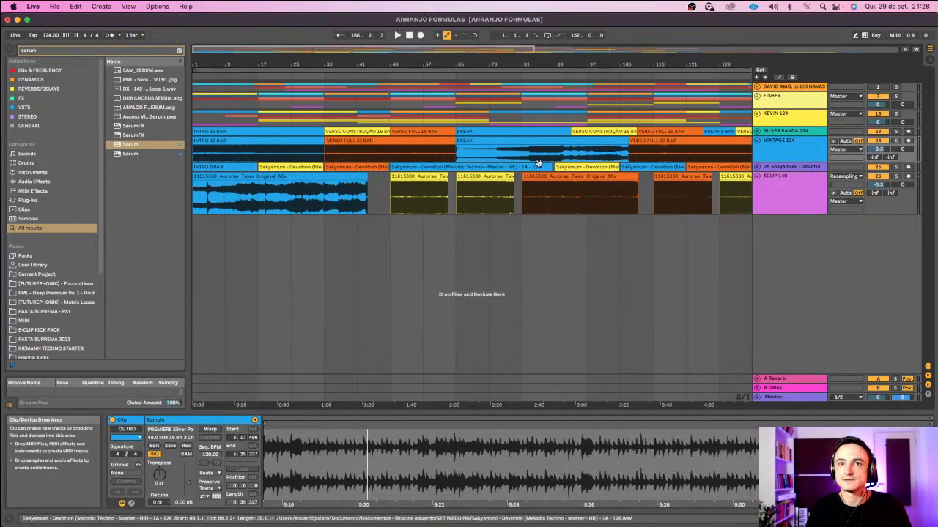
pyautogui.click(266, 142)
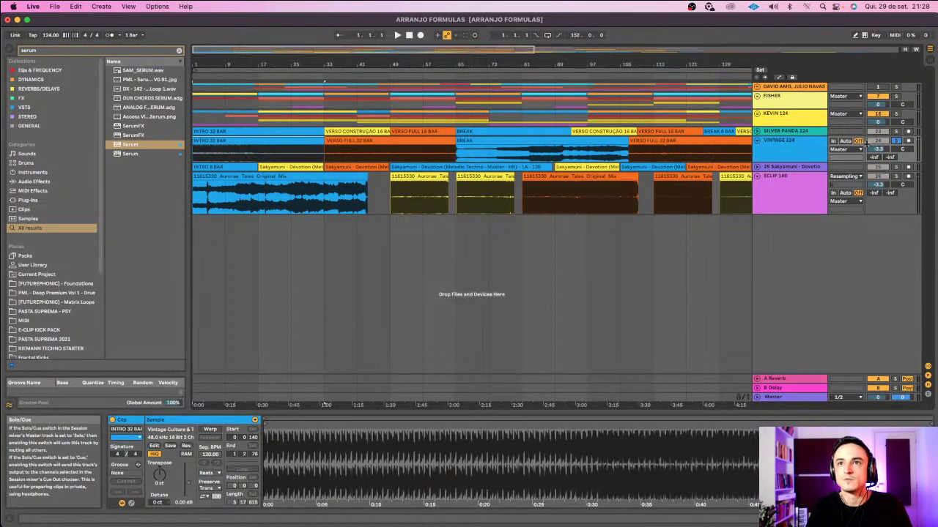
# - Increase the height of the VINTAGE 124 track to enlarge its waveform, with the whole arrangement in view
pyautogui.moveTo(495, 64)
pyautogui.mouseDown()
pyautogui.moveTo(496, 37)
pyautogui.moveTo(495, 49)
pyautogui.mouseUp()
pyautogui.hscroll(-3, 472, 176)
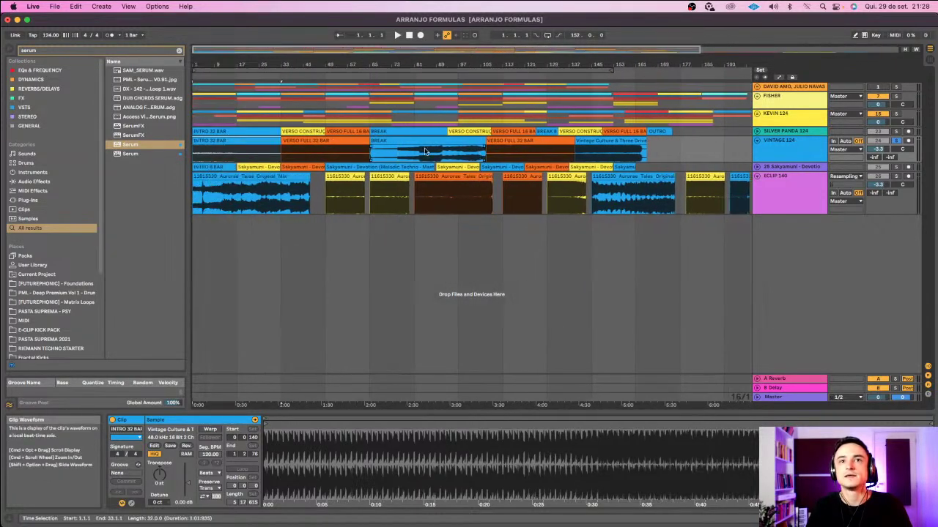
pyautogui.click(781, 149)
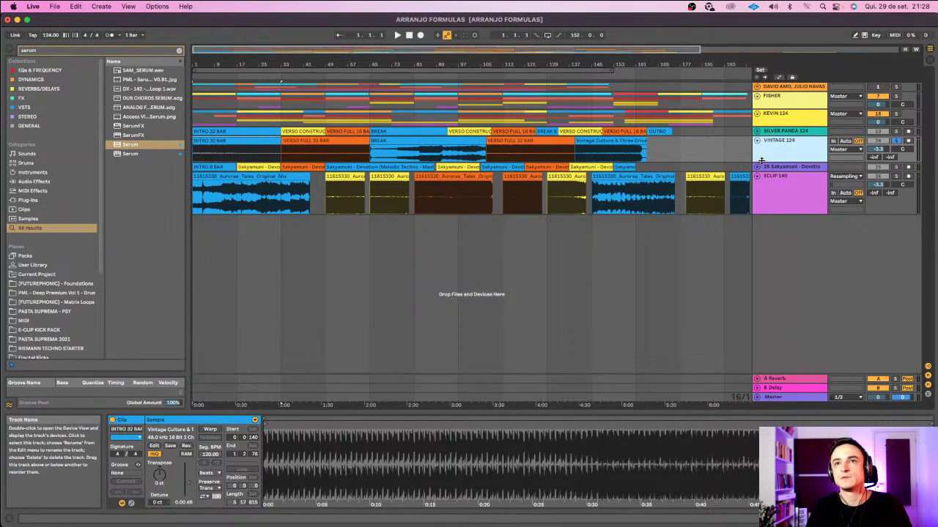
pyautogui.moveTo(762, 159); pyautogui.dragTo(762, 229)
pyautogui.moveTo(309, 65); pyautogui.dragTo(309, 76)
pyautogui.hscroll(-3, 479, 174)
pyautogui.moveTo(500, 63); pyautogui.dragTo(500, 45)
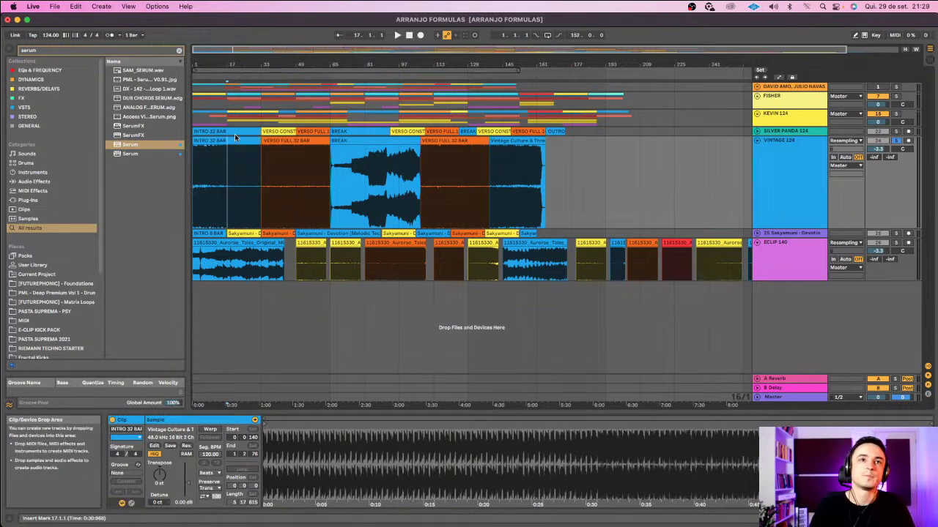
# - Review the VINTAGE 124 structure by selecting the INTRO 32 BAR, both VERSO FULL 32 BAR clips and the closing clip
pyautogui.click(217, 141)
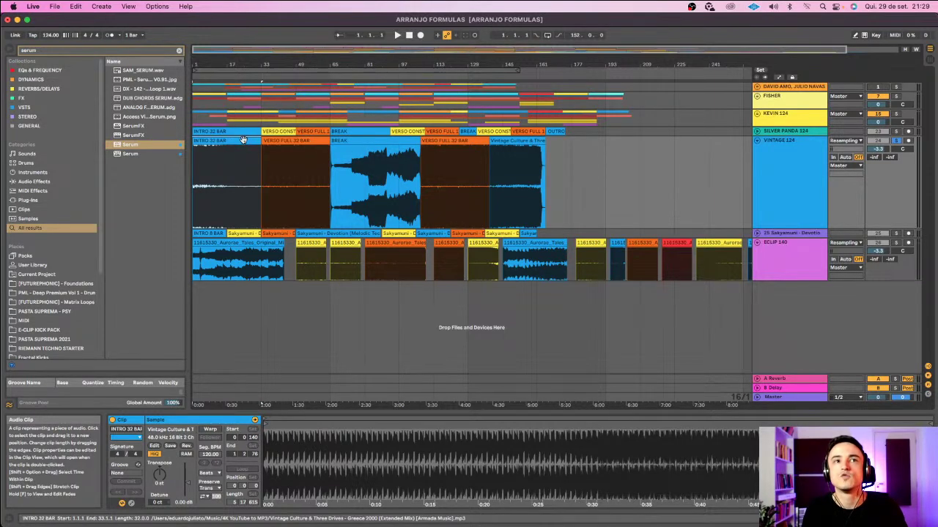
pyautogui.click(304, 141)
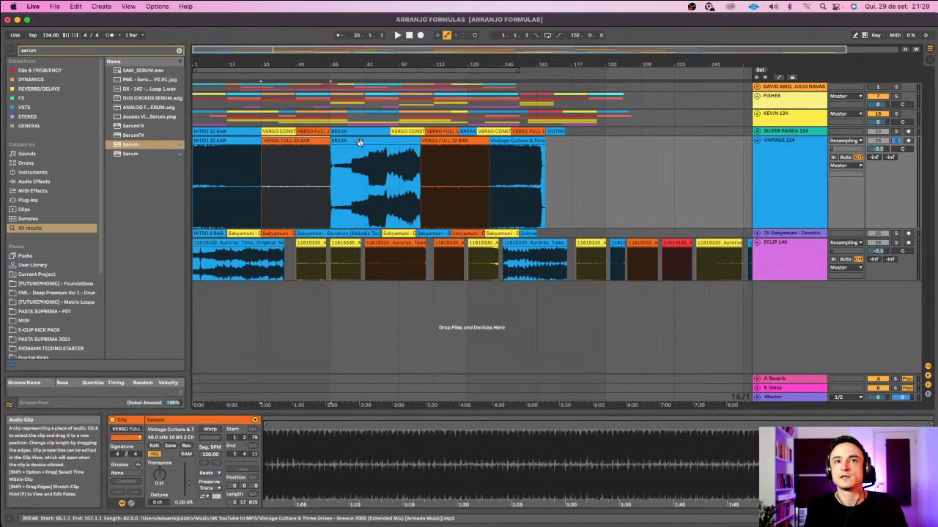
pyautogui.click(455, 140)
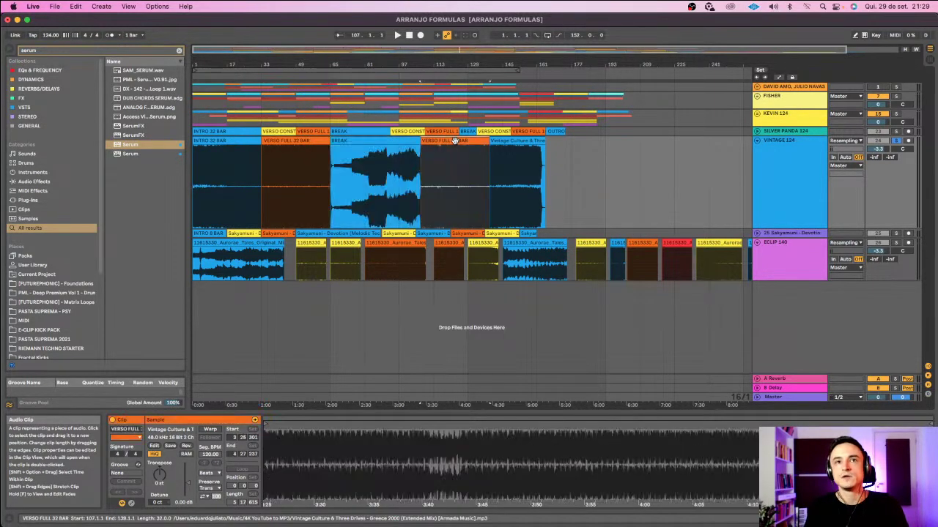
pyautogui.click(511, 140)
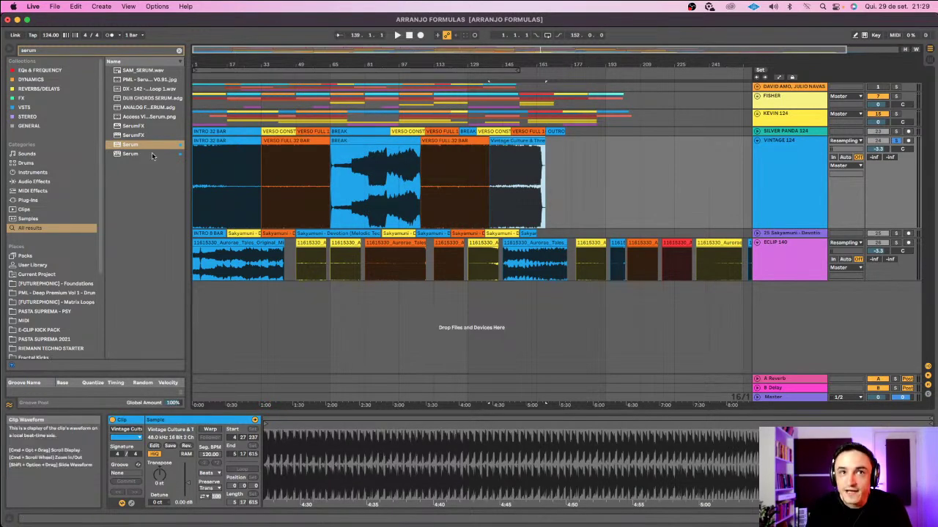
# - Play the INTRO 32 BAR of the VINTAGE 124 track from bar 1 and from bar 17
pyautogui.click(218, 162)
pyautogui.press('space')
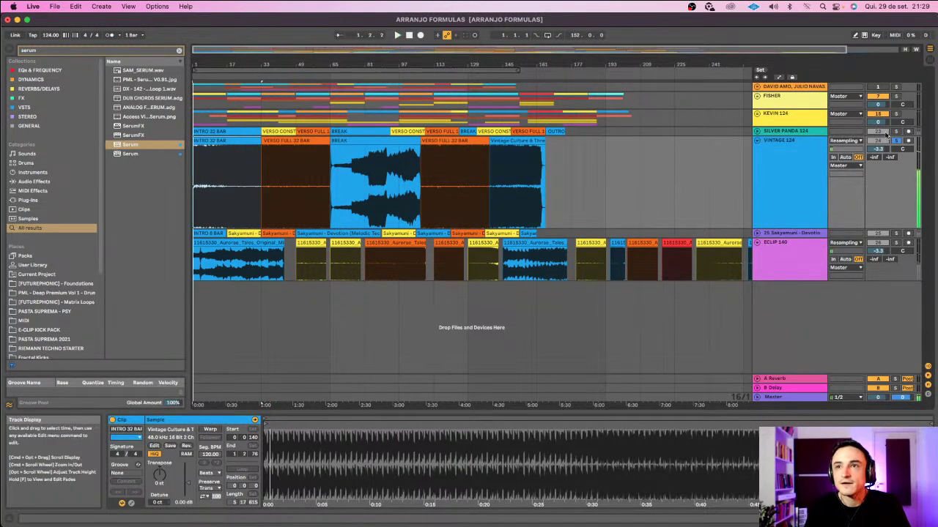
pyautogui.click(216, 176)
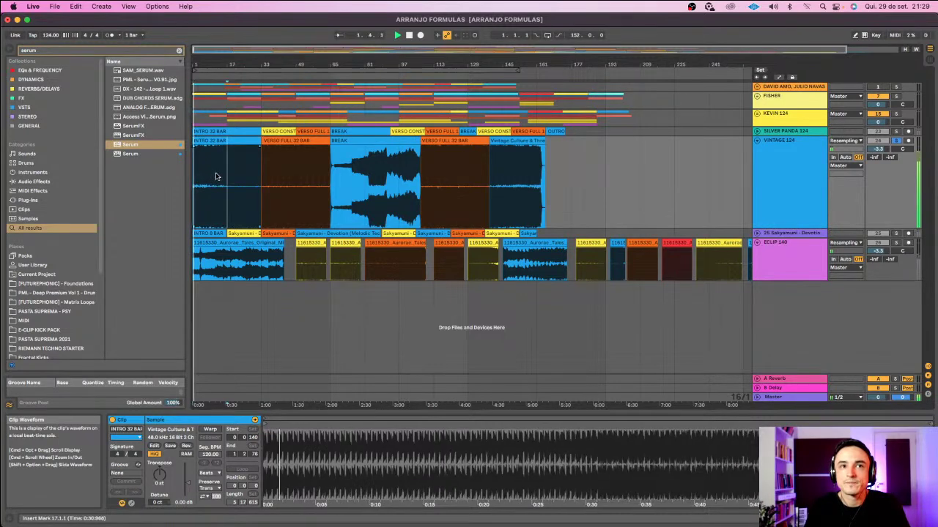
pyautogui.press('space')
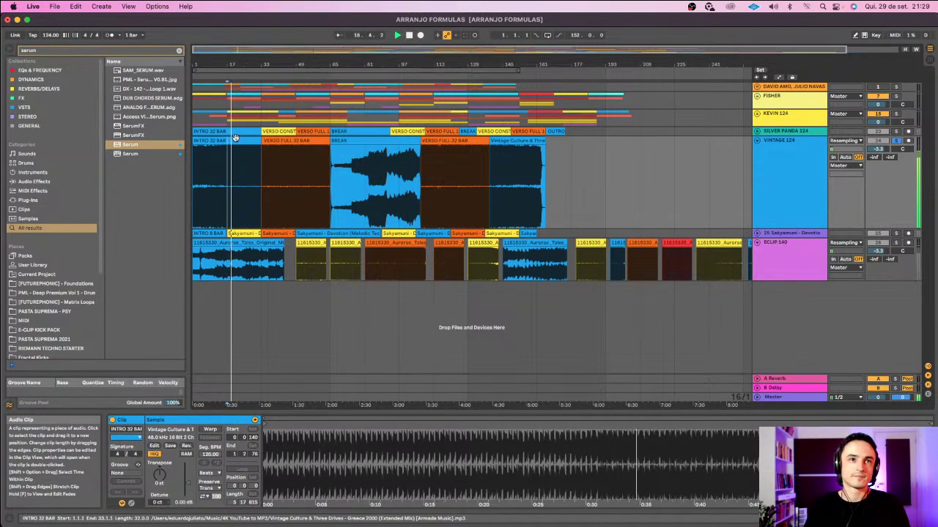
pyautogui.click(236, 139)
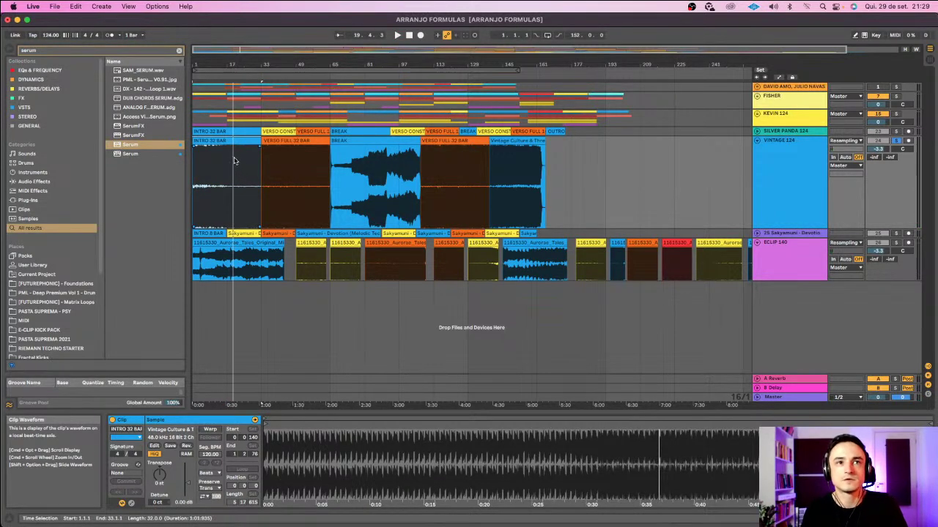
pyautogui.click(228, 163)
pyautogui.press('space')
# - Audition the end of the VINTAGE 124 intro by playing from bar 25 and from bar 29
pyautogui.moveTo(246, 65); pyautogui.dragTo(316, 188)
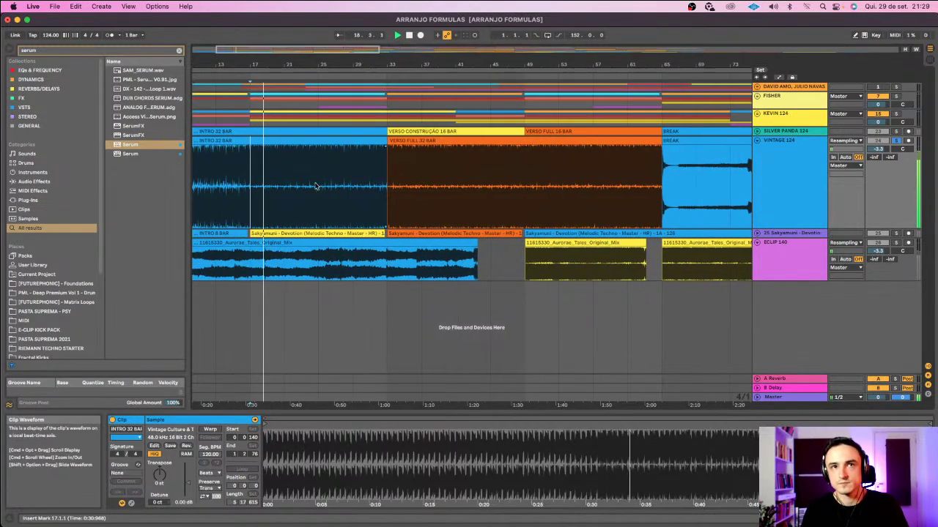
pyautogui.click(318, 188)
pyautogui.press('space')
pyautogui.press('space')
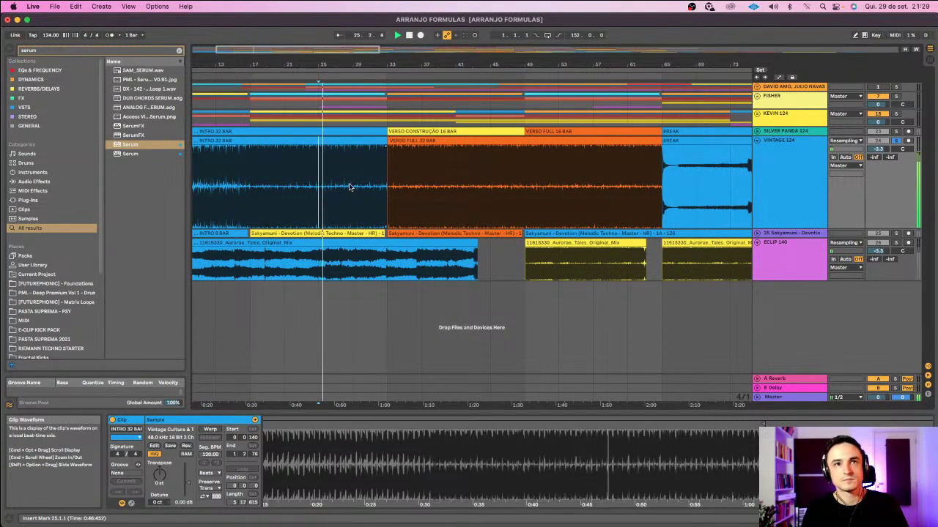
pyautogui.click(353, 186)
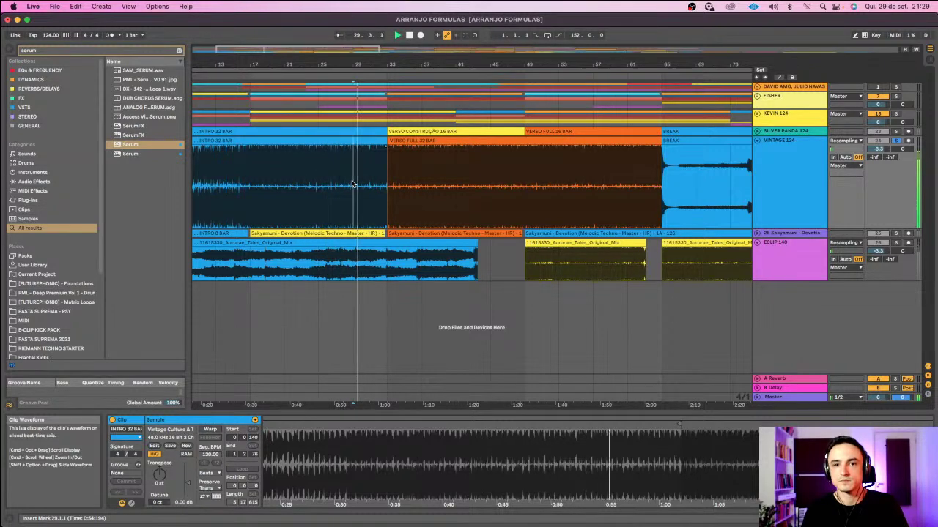
# - Audition the first VERSO FULL 32 BAR of the VINTAGE 124 track from bar 33 and from bar 49
pyautogui.click(404, 139)
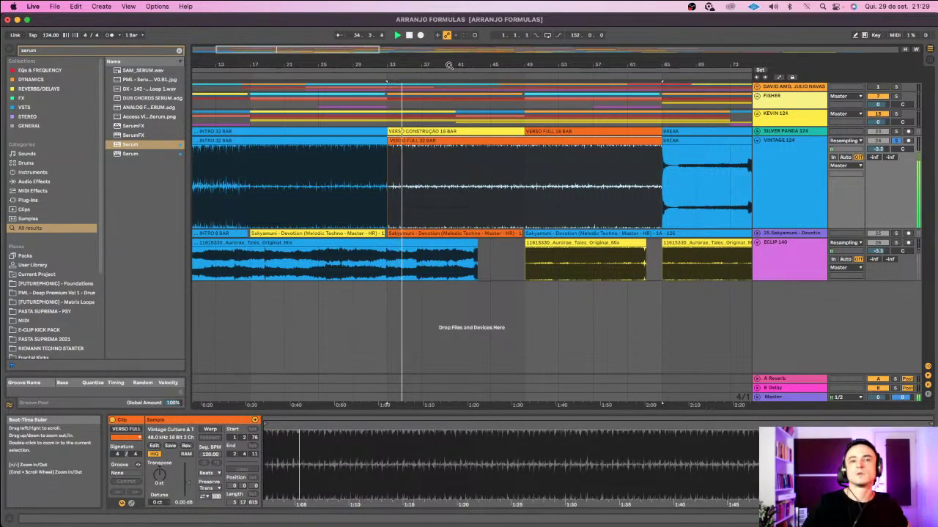
pyautogui.moveTo(446, 64); pyautogui.dragTo(443, 37)
pyautogui.moveTo(293, 65); pyautogui.dragTo(293, 80)
pyautogui.hscroll(-2, 411, 154)
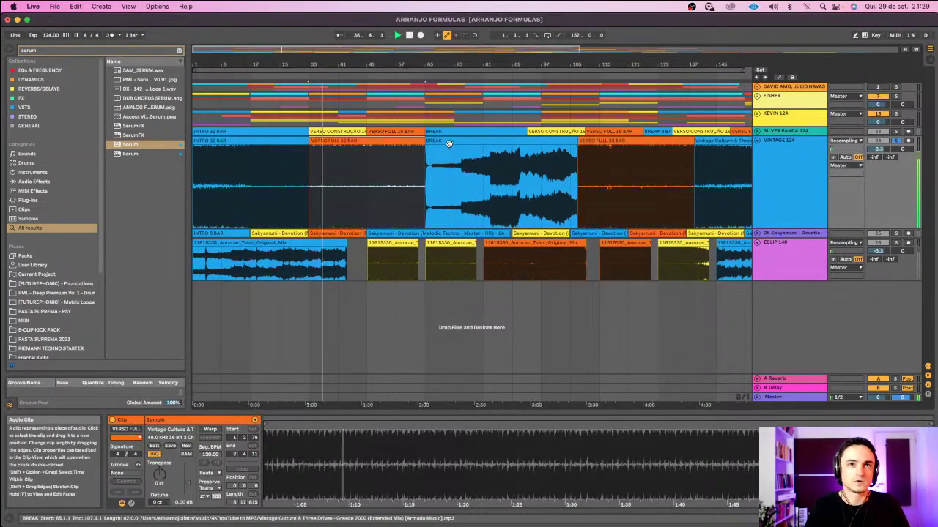
pyautogui.click(368, 179)
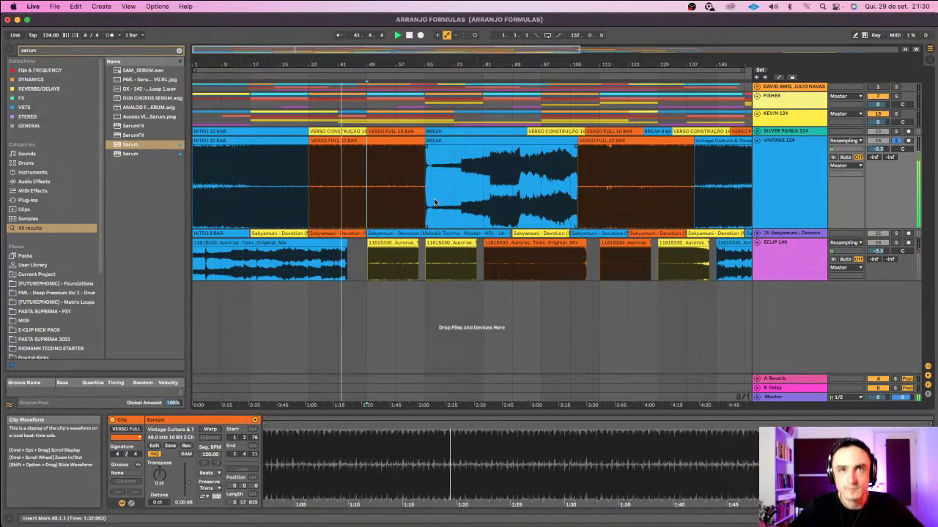
pyautogui.press('space')
pyautogui.press('space')
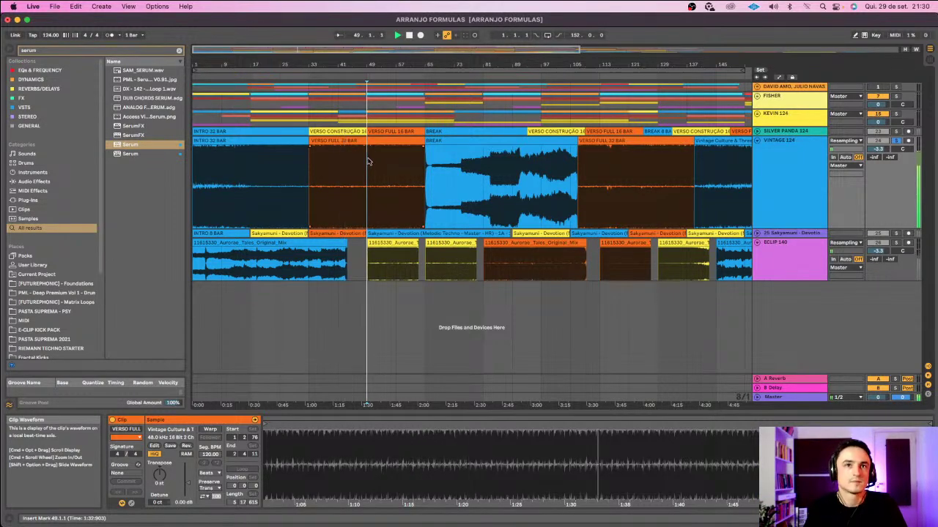
# - Split the first VERSO FULL 32 BAR clip of the VINTAGE 124 track into four consecutive 8-bar clips starting at bar 33
pyautogui.click(402, 156)
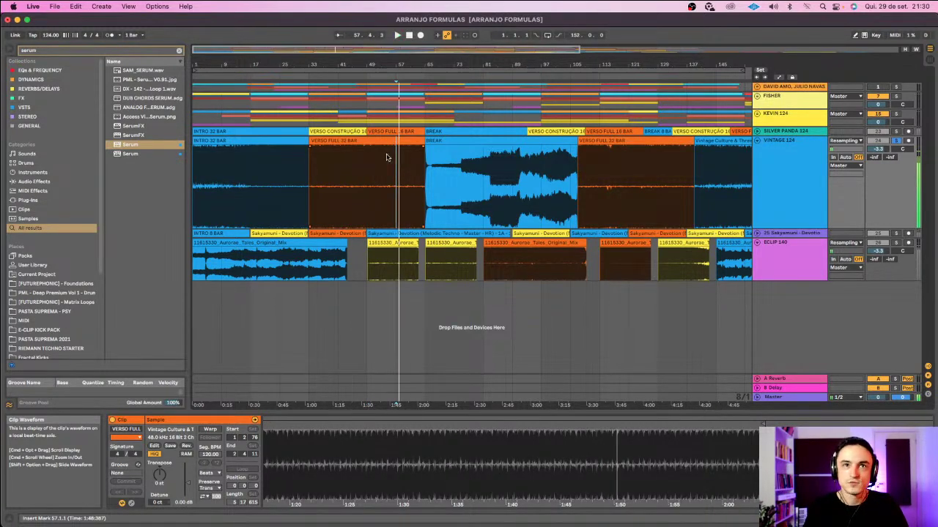
pyautogui.moveTo(336, 160); pyautogui.dragTo(316, 158)
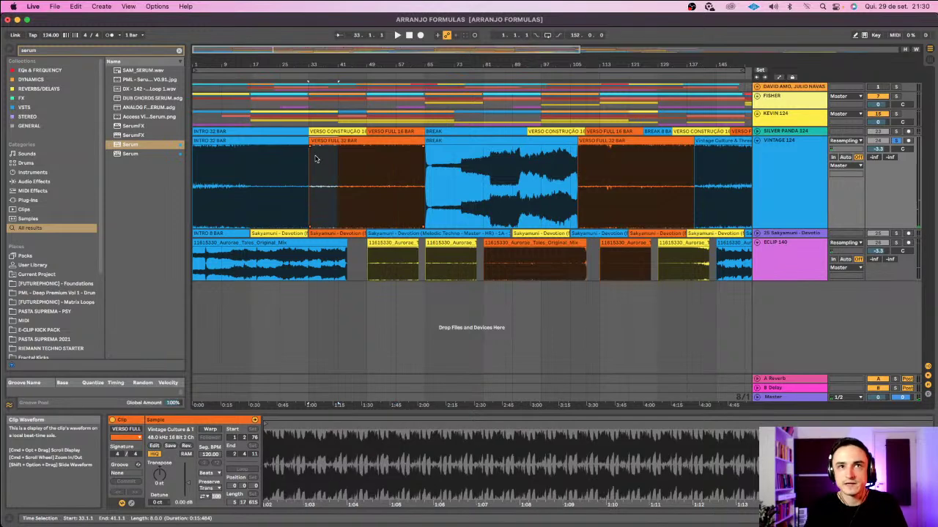
pyautogui.press('super+d')
pyautogui.press('super+d')
pyautogui.press('super+d')
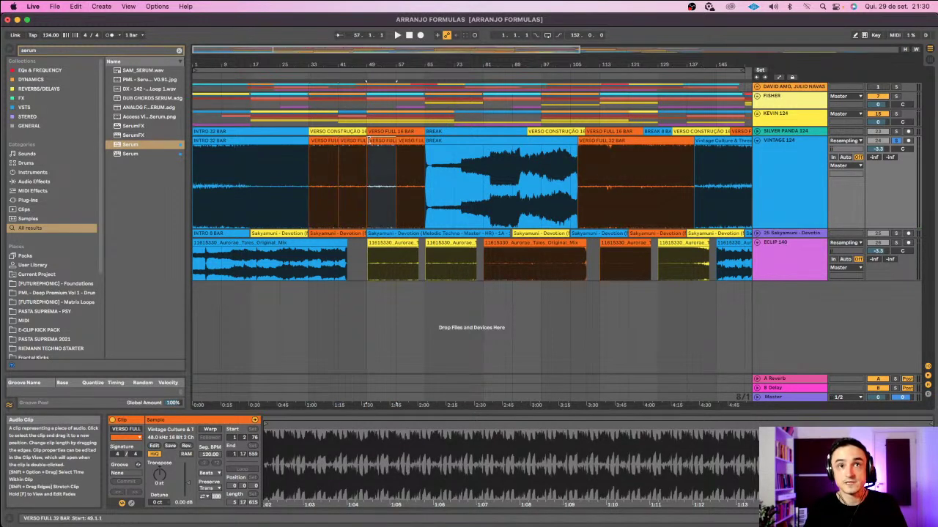
# - Audition each of the four 8-bar VERSO FULL clips of the VINTAGE 124 track in turn, from bar 33 through bar 57
pyautogui.click(323, 141)
pyautogui.press('space')
pyautogui.click(351, 141)
pyautogui.press('space')
pyautogui.press('space')
pyautogui.click(389, 140)
pyautogui.press('space')
pyautogui.press('space')
pyautogui.click(418, 140)
pyautogui.press('space')
pyautogui.press('space')
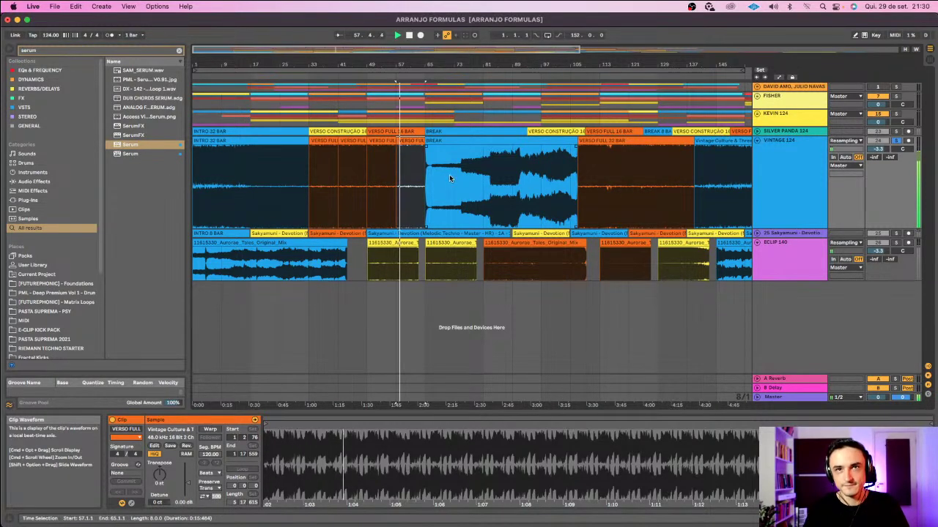
# - Audition the BREAK of the VINTAGE 124 track from bar 89 and on towards its end
pyautogui.click(471, 207)
pyautogui.click(512, 204)
pyautogui.press('space')
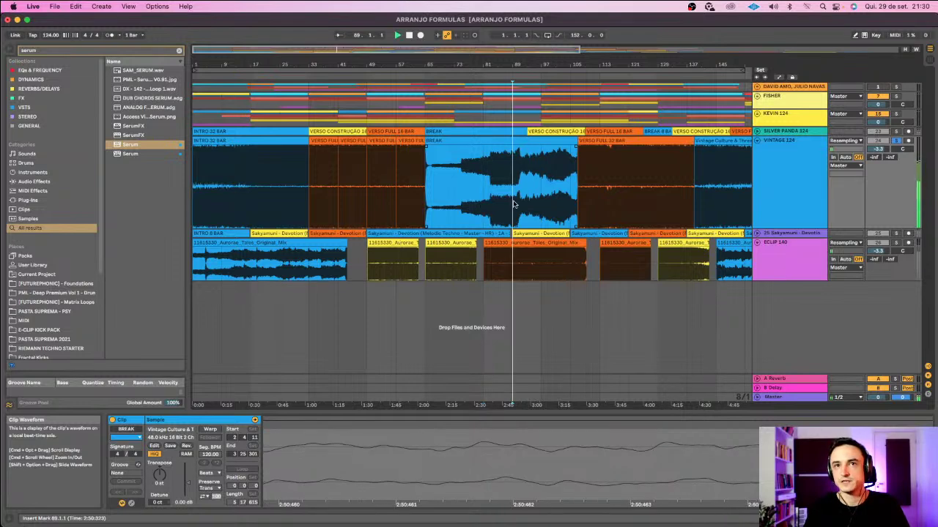
pyautogui.click(550, 212)
pyautogui.press('space')
pyautogui.click(568, 206)
# - Audition the second VERSO FULL 32 BAR clip of the VINTAGE 124 track from bar 107, bar 121 and bar 129
pyautogui.click(611, 141)
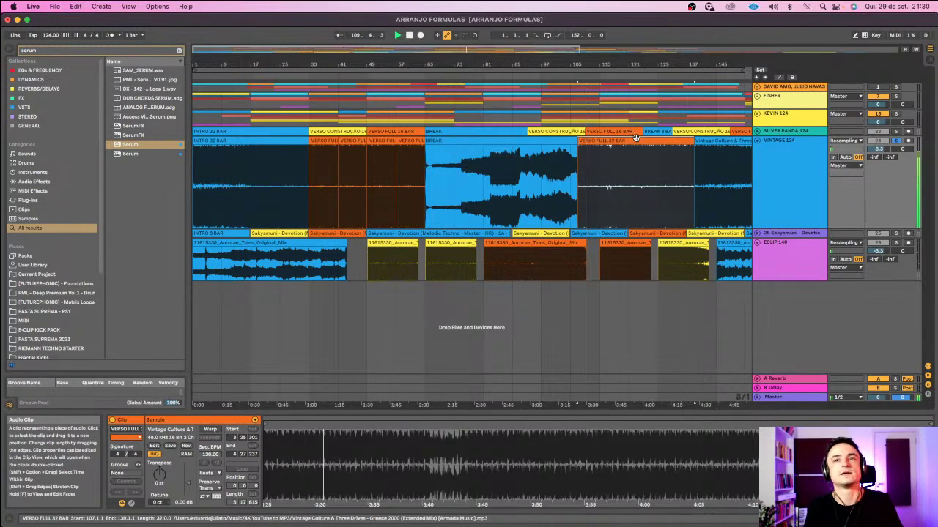
pyautogui.hscroll(5, 638, 137)
pyautogui.hscroll(5, 639, 135)
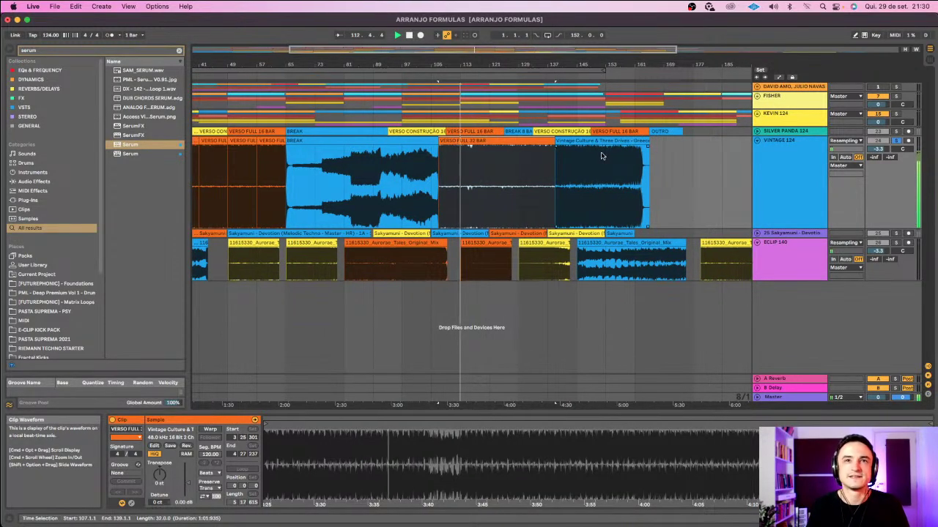
pyautogui.click(488, 167)
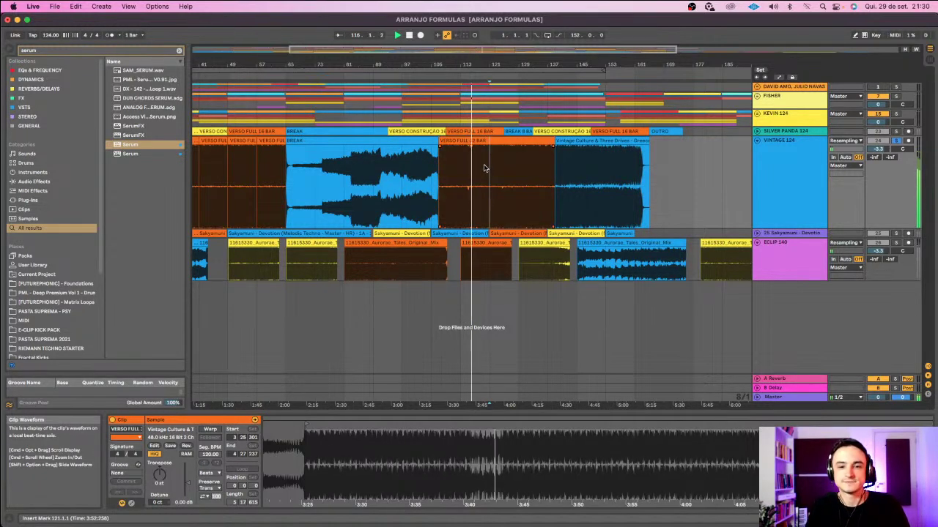
pyautogui.press('space')
pyautogui.press('space')
pyautogui.click(518, 161)
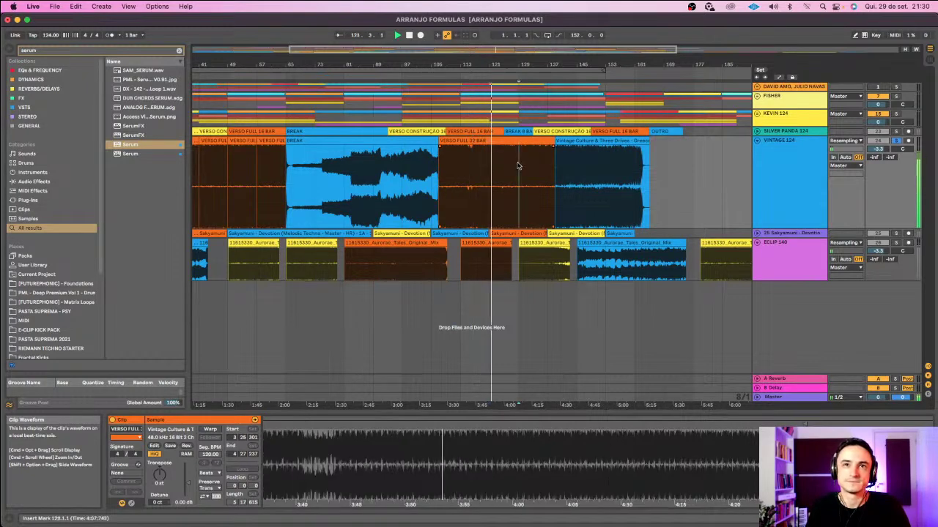
# - Play the closing clip of the VINTAGE 124 track from bar 139, then stop playback
pyautogui.click(583, 140)
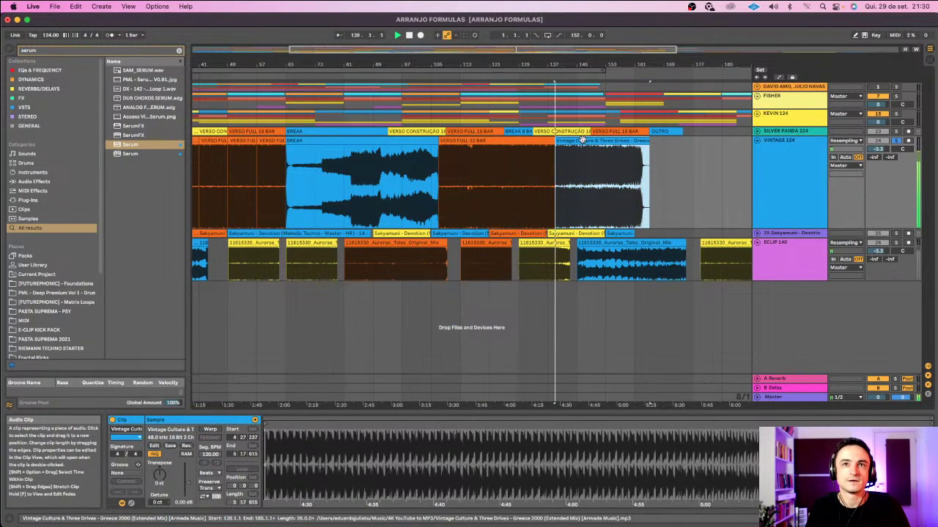
pyautogui.hscroll(-5, 626, 168)
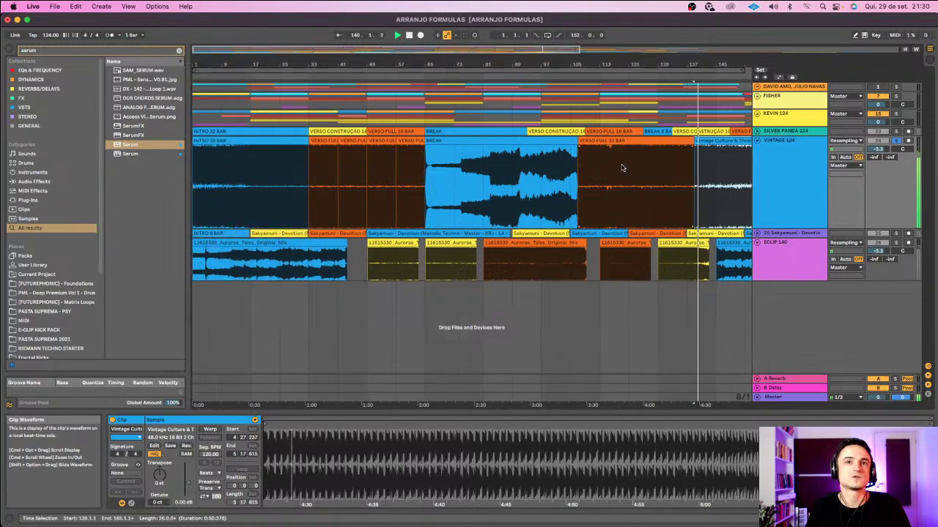
pyautogui.press('space')
# - Collapse the VINTAGE 124 track and expand the 25 Sakyamuni - Devotion track to show its clips
pyautogui.moveTo(457, 62); pyautogui.dragTo(457, 25)
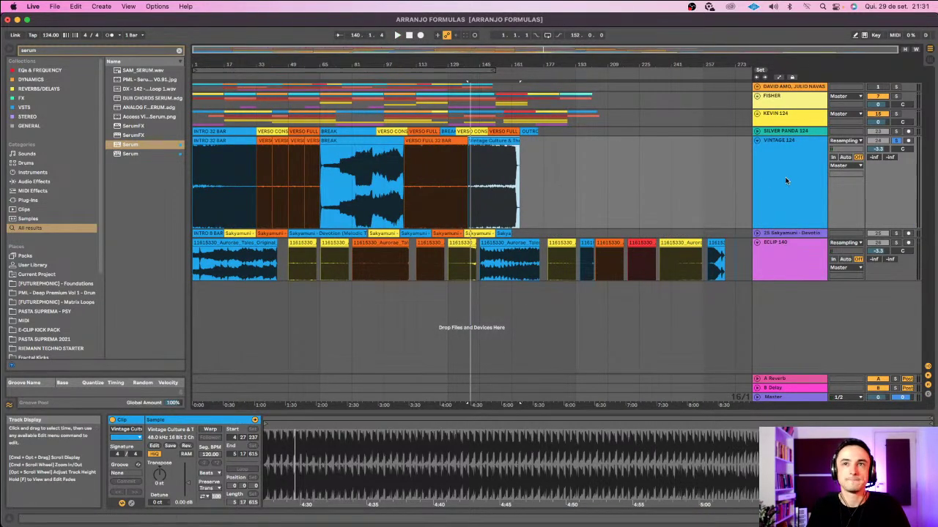
pyautogui.click(804, 151)
pyautogui.click(758, 141)
pyautogui.click(792, 150)
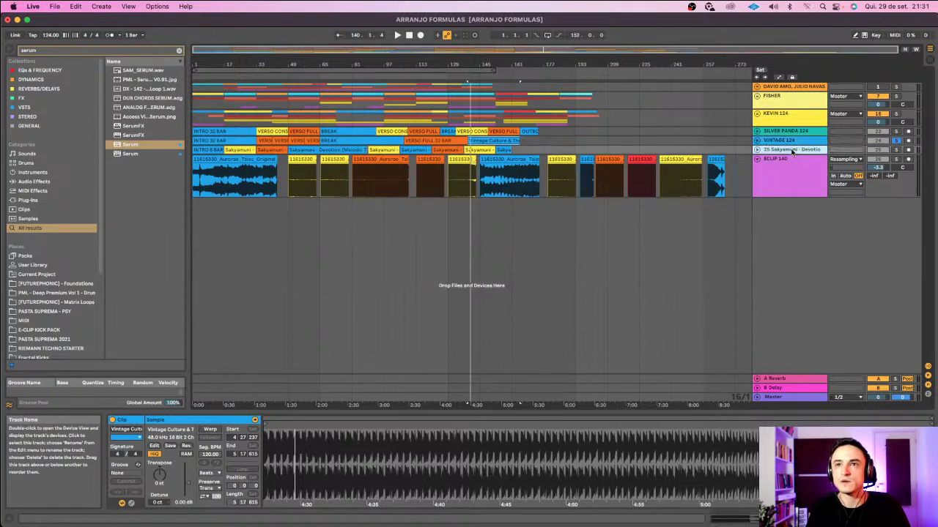
pyautogui.click(758, 150)
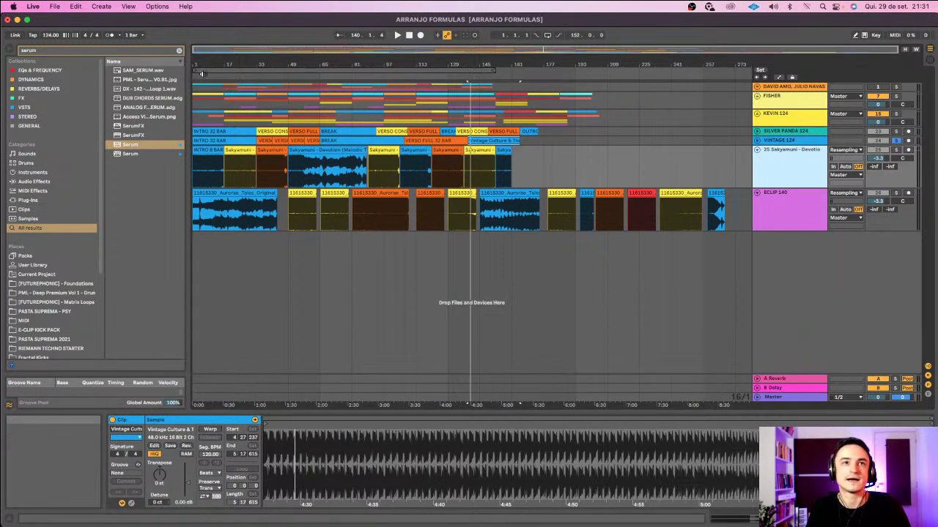
# - Set the project tempo to 126 BPM and select the INTRO 8 BAR clip of the Sakyamuni track
pyautogui.moveTo(227, 64); pyautogui.dragTo(423, 83)
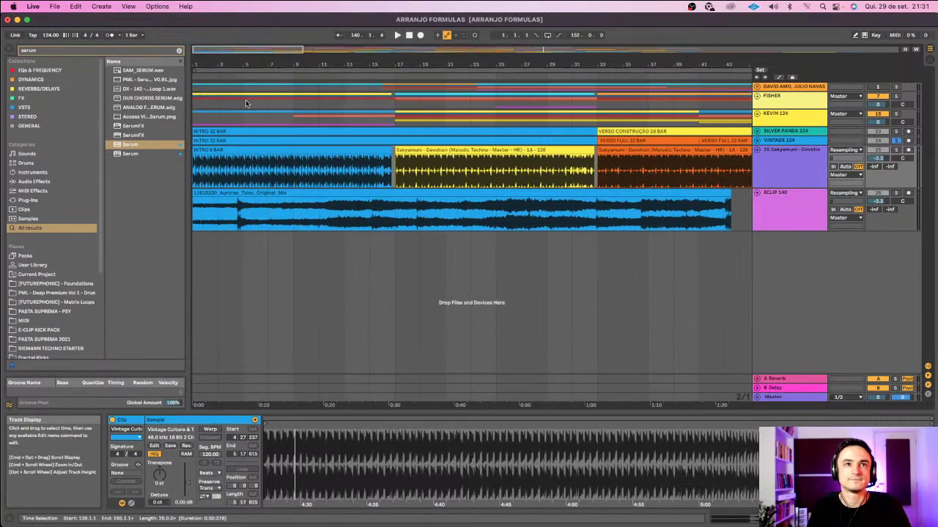
pyautogui.moveTo(50, 35); pyautogui.dragTo(51, 31)
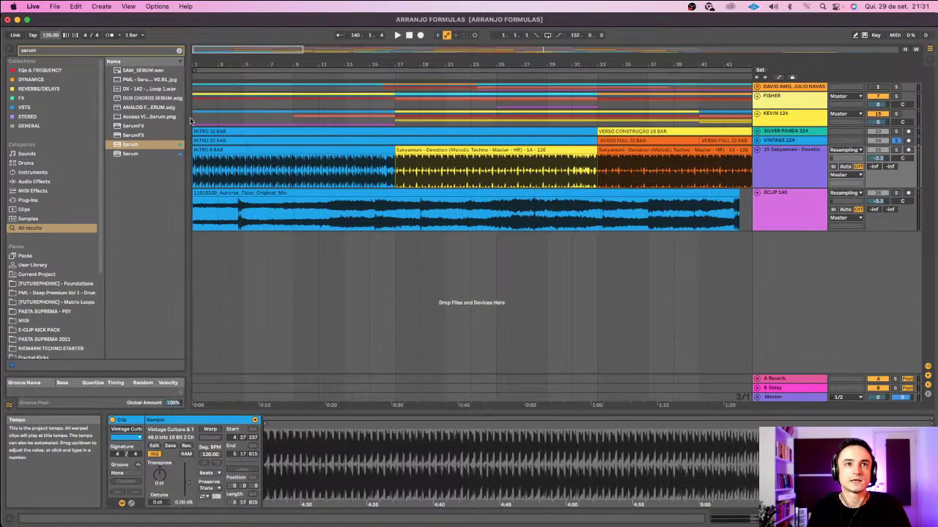
pyautogui.click(219, 149)
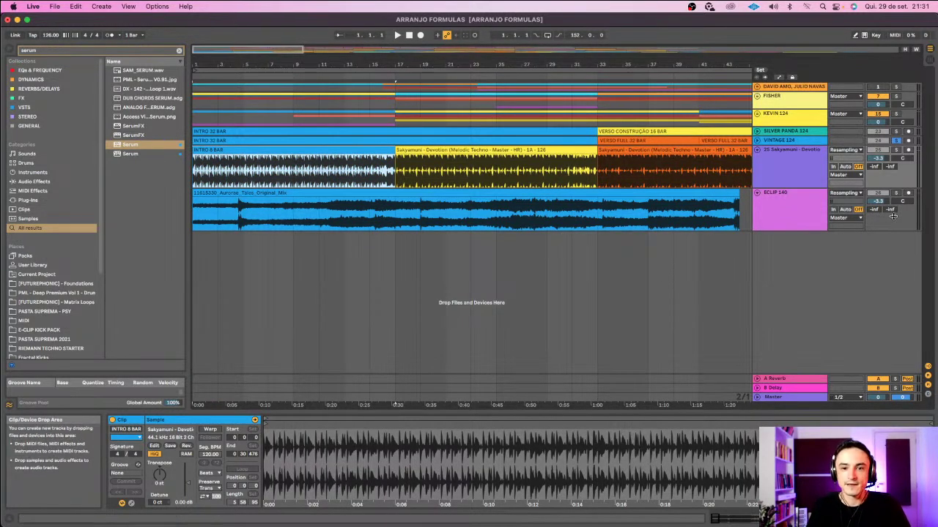
# - Solo the Sakyamuni track and audition its INTRO 8 BAR clip from bar 1 and from bar 9
pyautogui.moveTo(484, 65); pyautogui.dragTo(484, 8)
pyautogui.moveTo(266, 65); pyautogui.dragTo(266, 63)
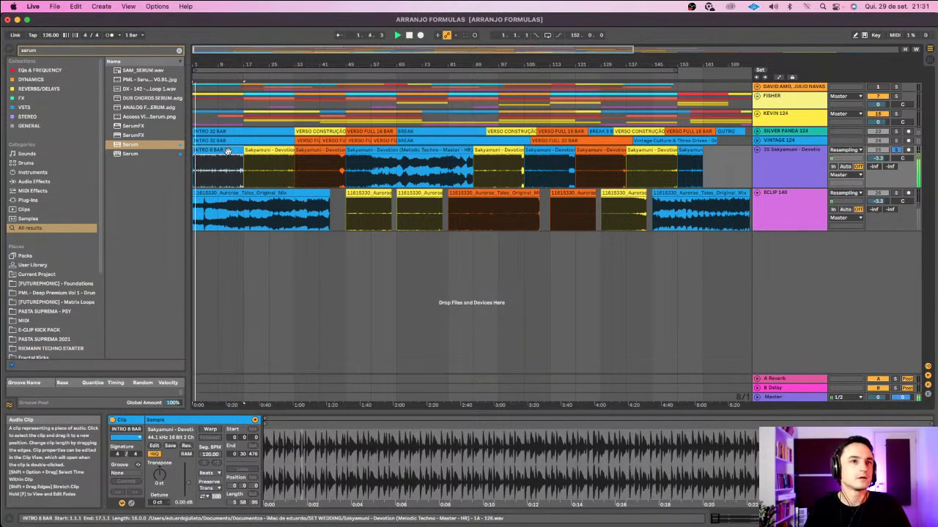
pyautogui.click(219, 180)
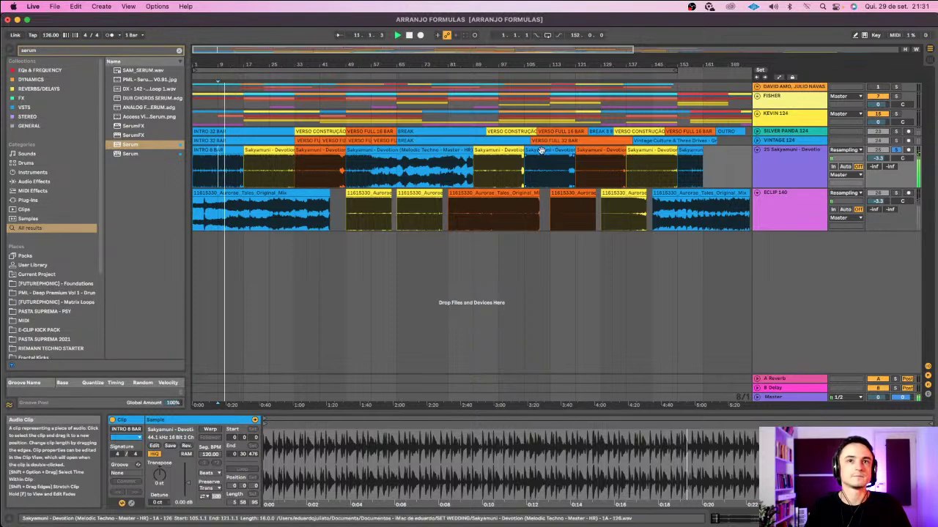
pyautogui.press('space')
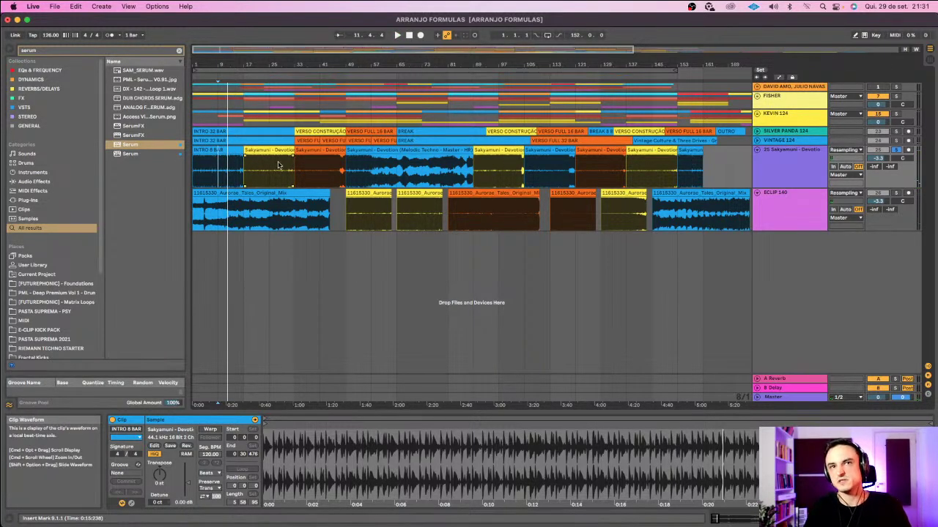
# - Audition the first yellow Sakyamuni clip from bar 17 and from bar 25, including the transition out of the intro
pyautogui.click(564, 163)
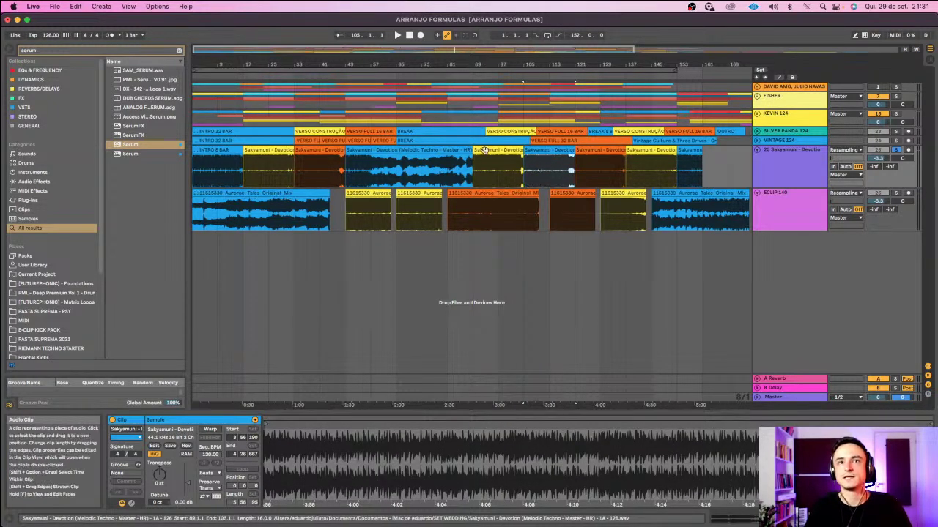
pyautogui.click(276, 151)
pyautogui.press('space')
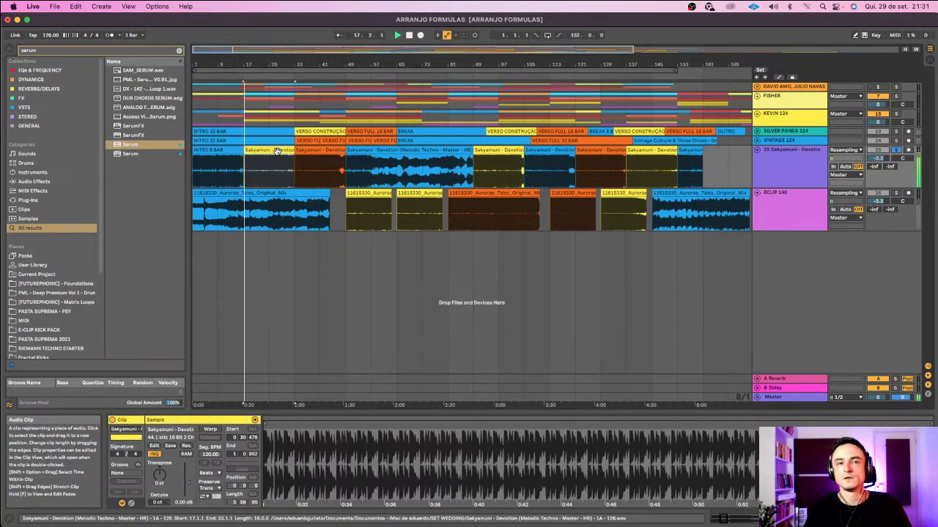
pyautogui.click(233, 162)
pyautogui.press('space')
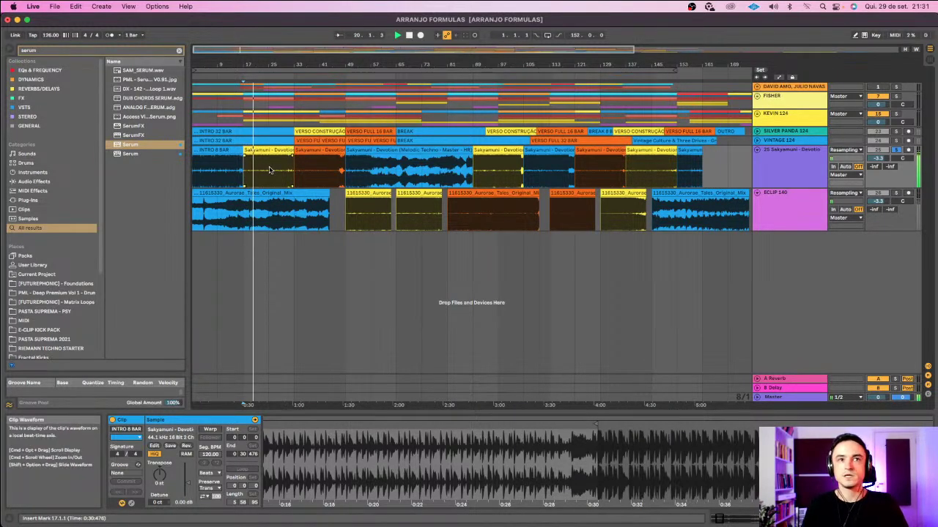
pyautogui.click(269, 170)
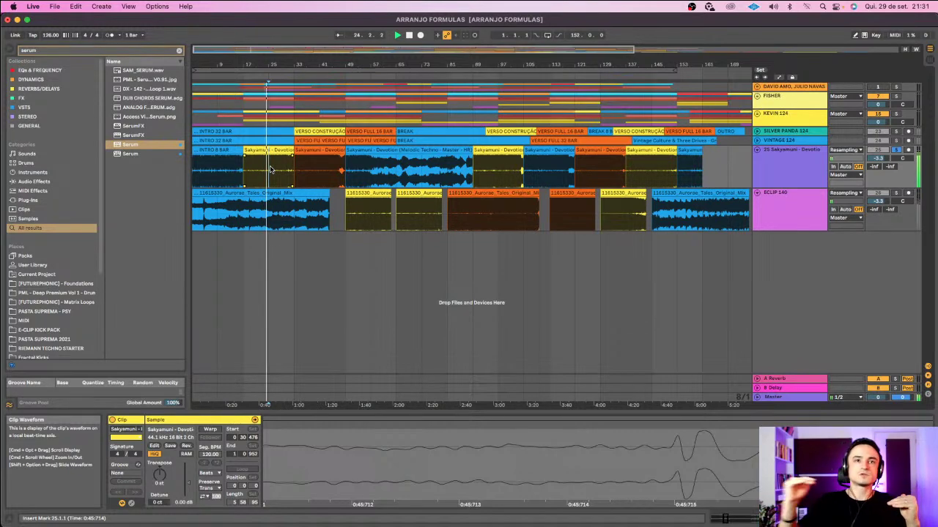
# - Audition the orange Sakyamuni clip from bar 33 and the blue clip after it from bars 57 and 65
pyautogui.click(320, 150)
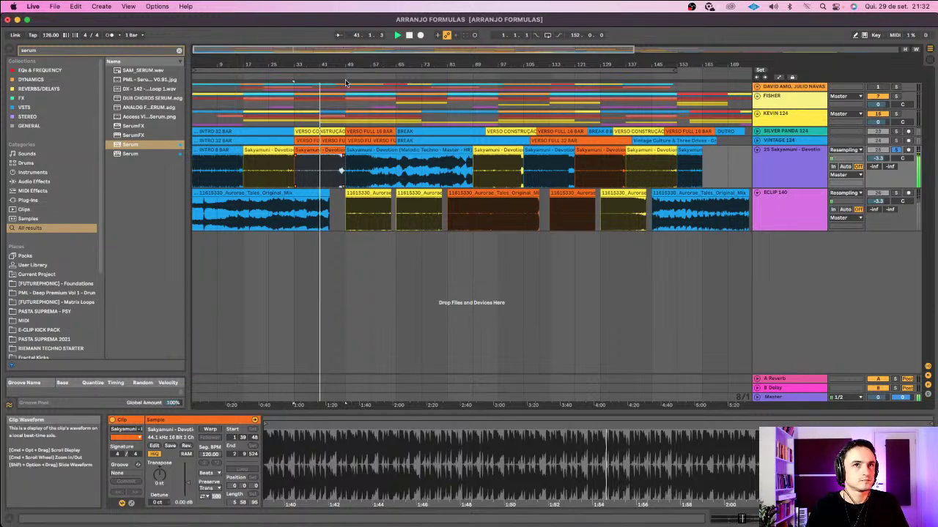
pyautogui.scroll(3, 347, 83)
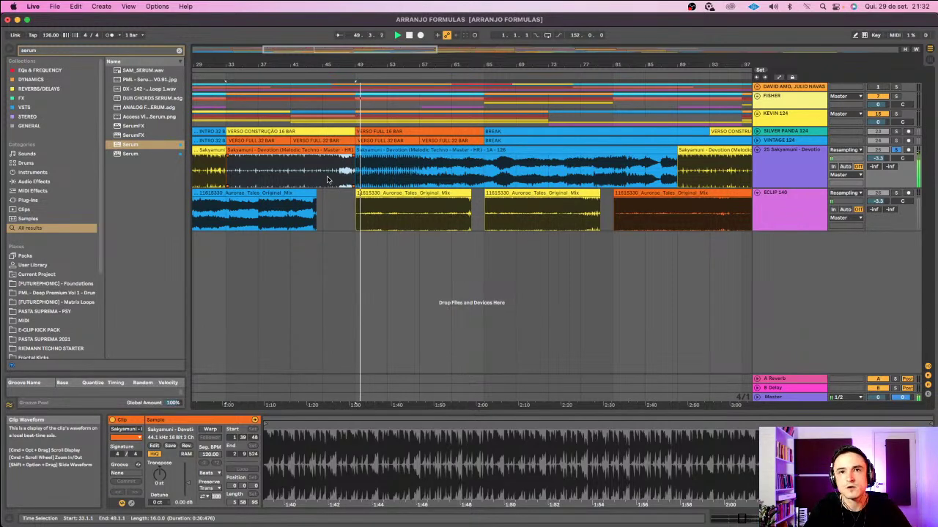
pyautogui.click(420, 176)
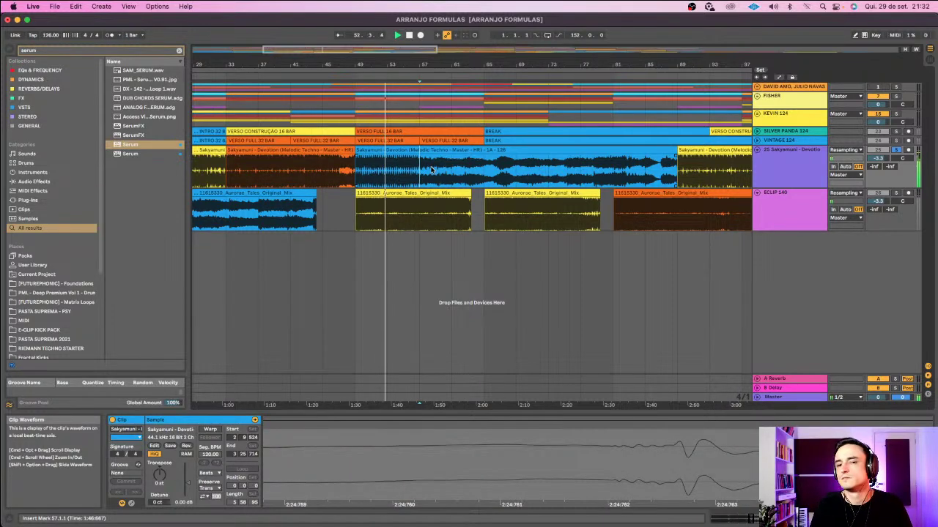
pyautogui.click(484, 178)
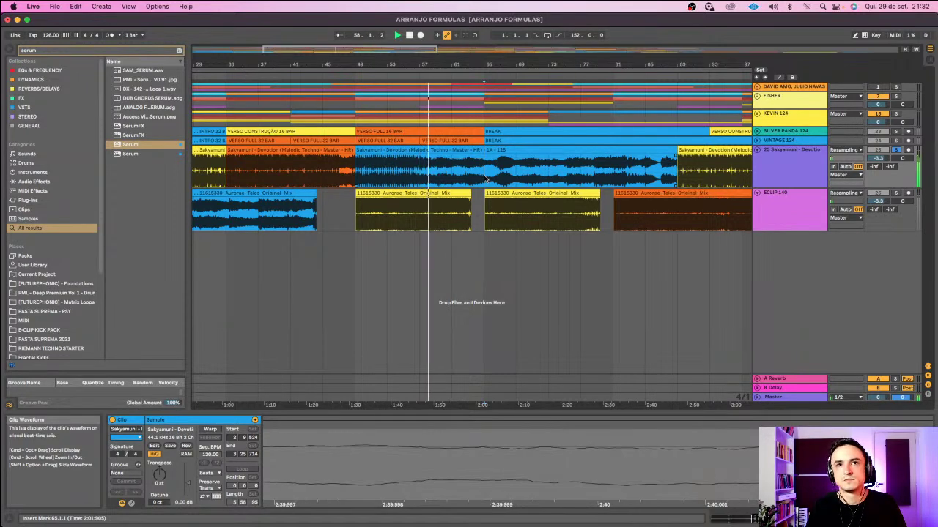
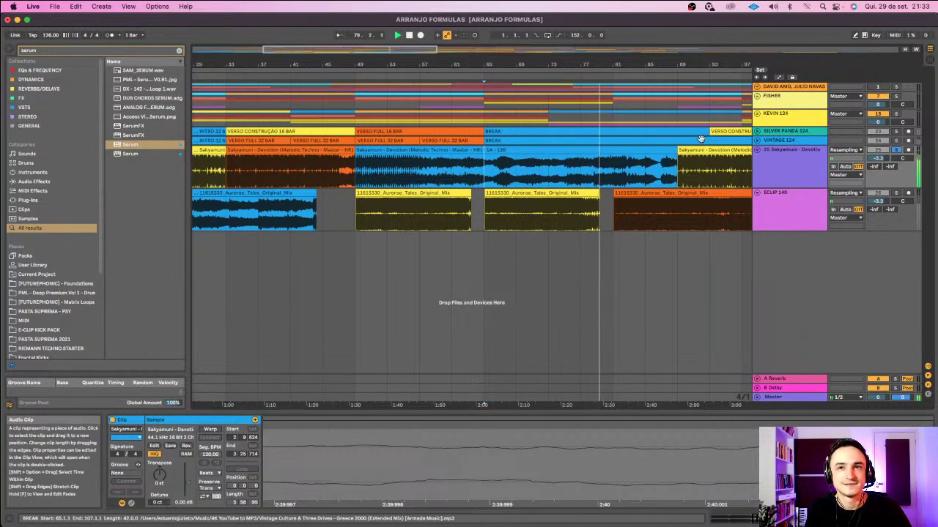
# - Audition the second yellow Sakyamuni clip from bar 97 and the blue clip that follows it from bar 105
pyautogui.moveTo(592, 63); pyautogui.dragTo(592, 44)
pyautogui.hscroll(5, 637, 180)
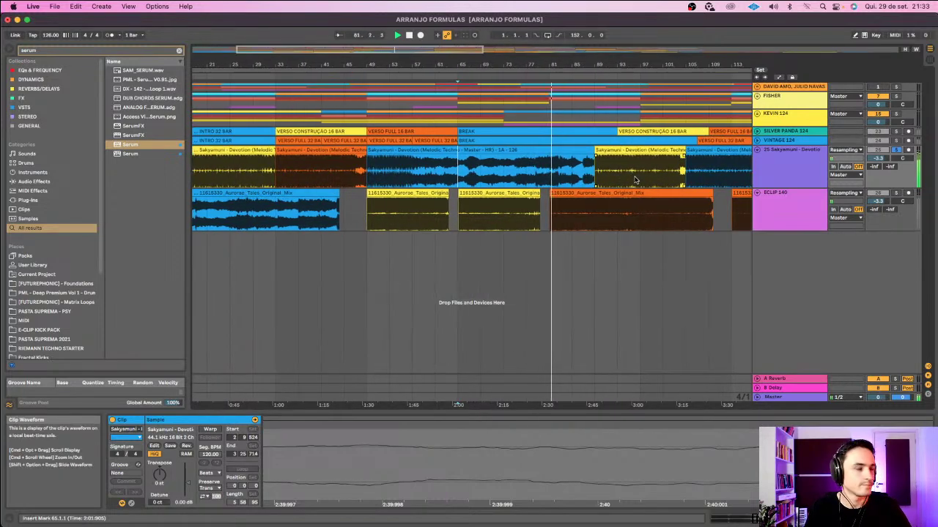
pyautogui.hscroll(-1, 634, 179)
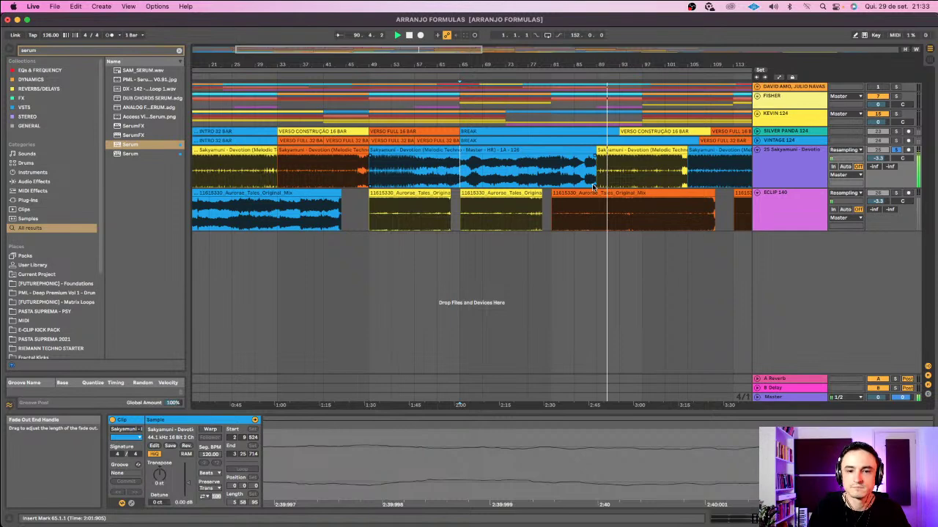
pyautogui.hscroll(10, 591, 176)
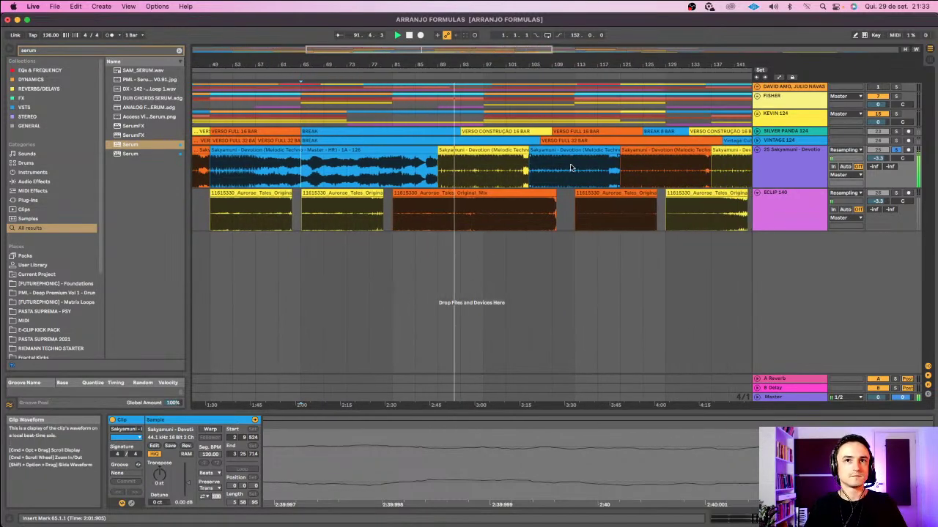
pyautogui.click(485, 183)
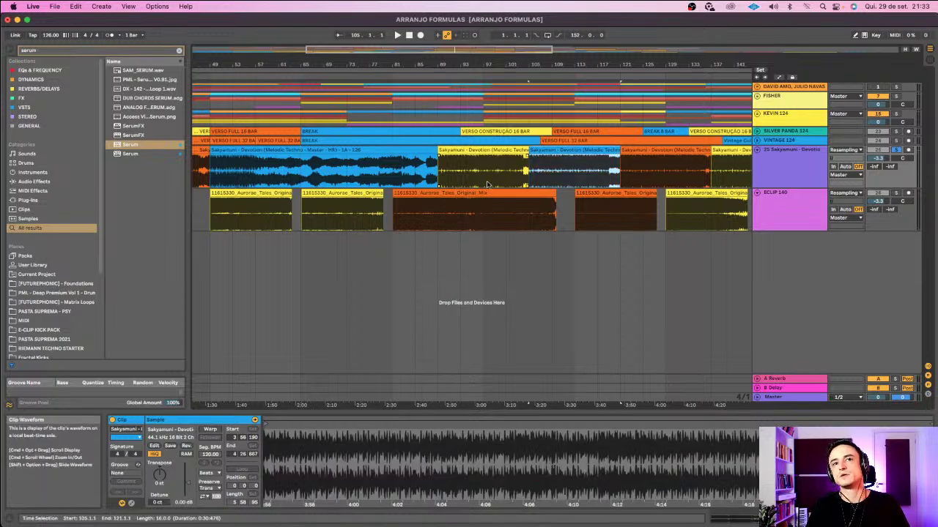
pyautogui.press('space')
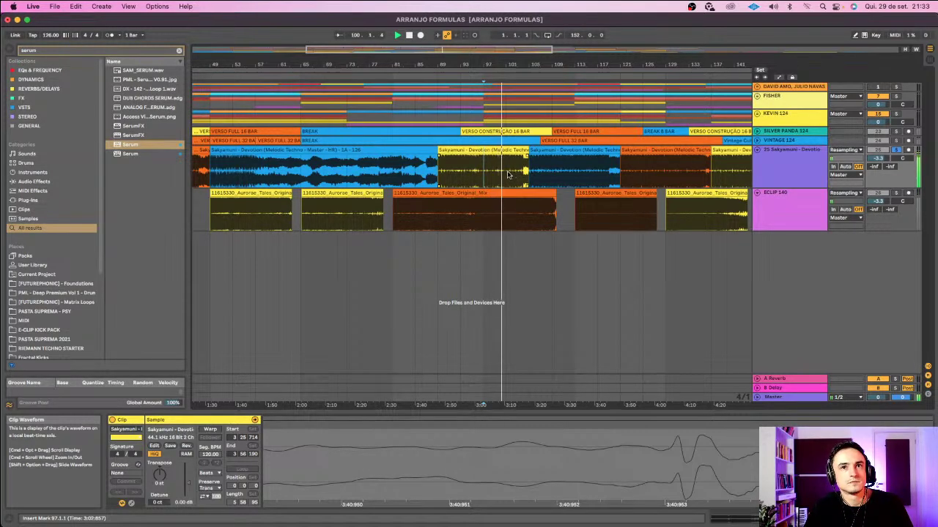
pyautogui.click(567, 152)
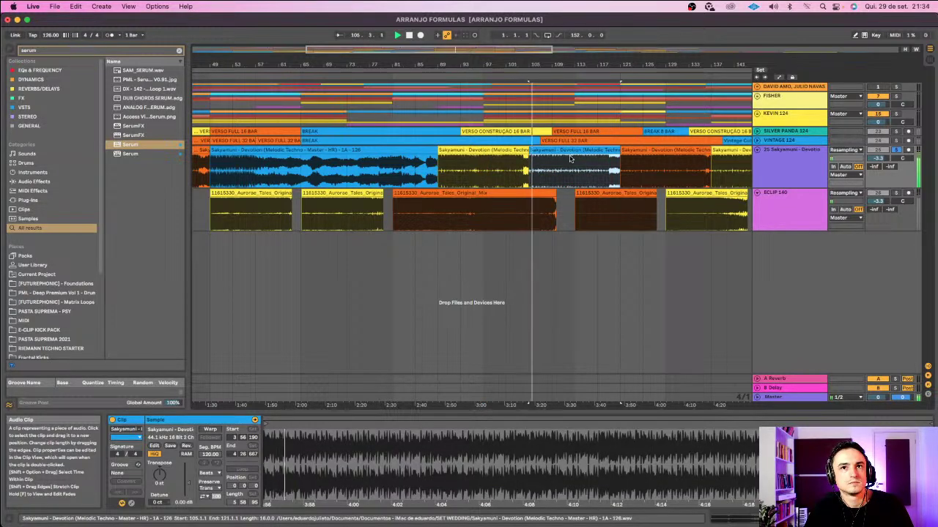
# - Audition the Sakyamuni blue clip from bar 117 and the three clips after it from bars 121, 137 and 153
pyautogui.click(606, 178)
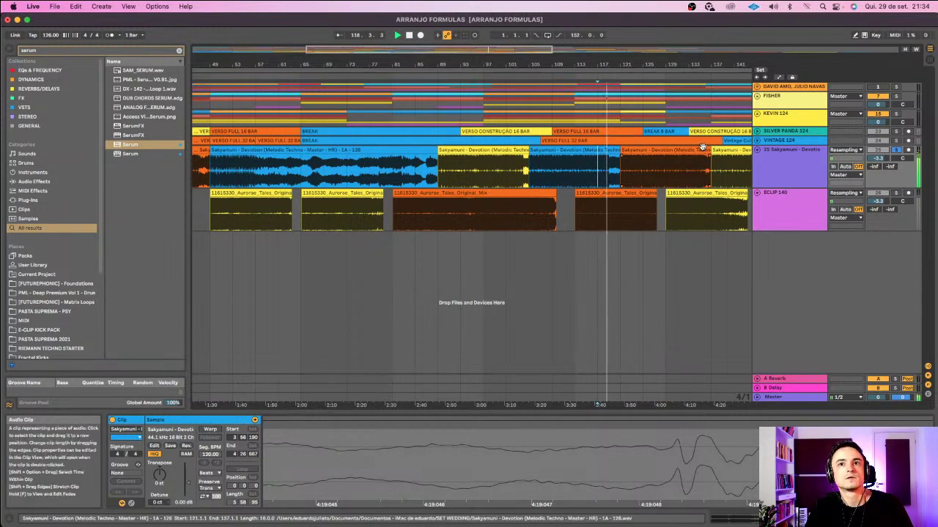
pyautogui.click(666, 152)
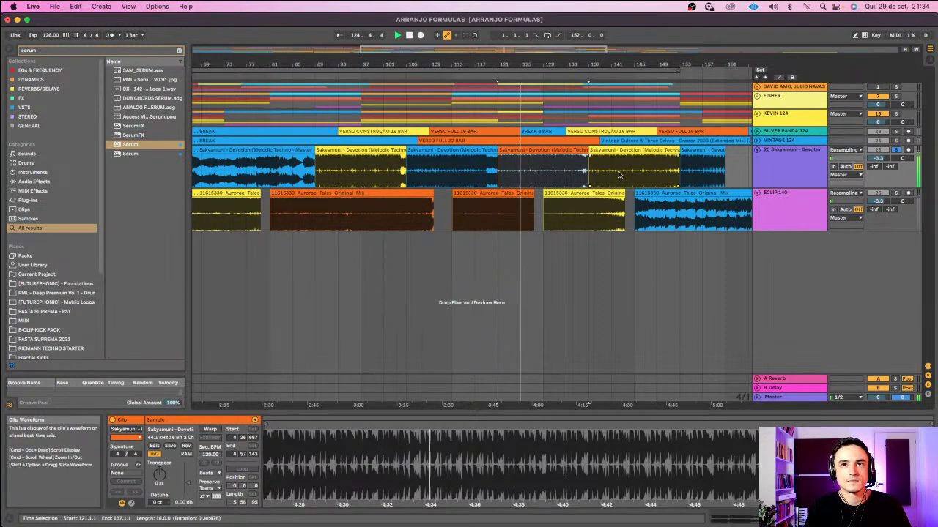
pyautogui.click(618, 176)
pyautogui.click(634, 150)
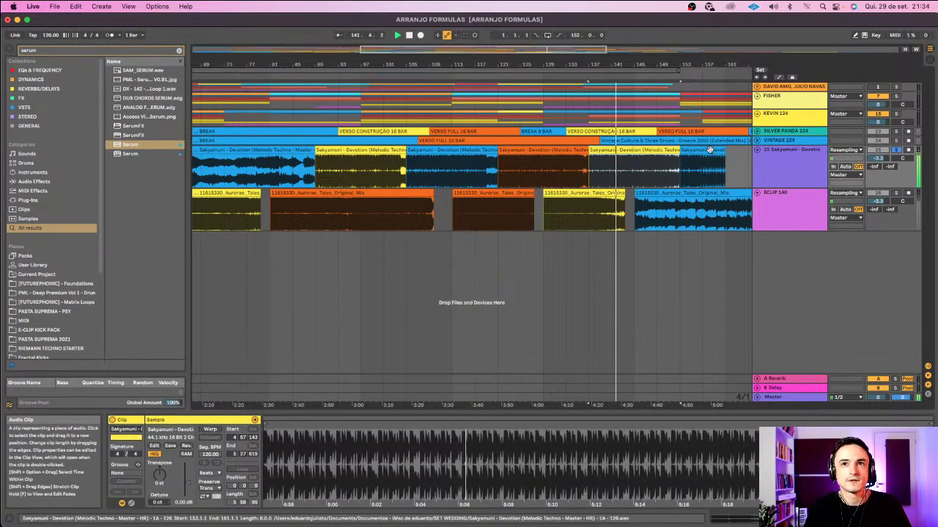
pyautogui.click(705, 150)
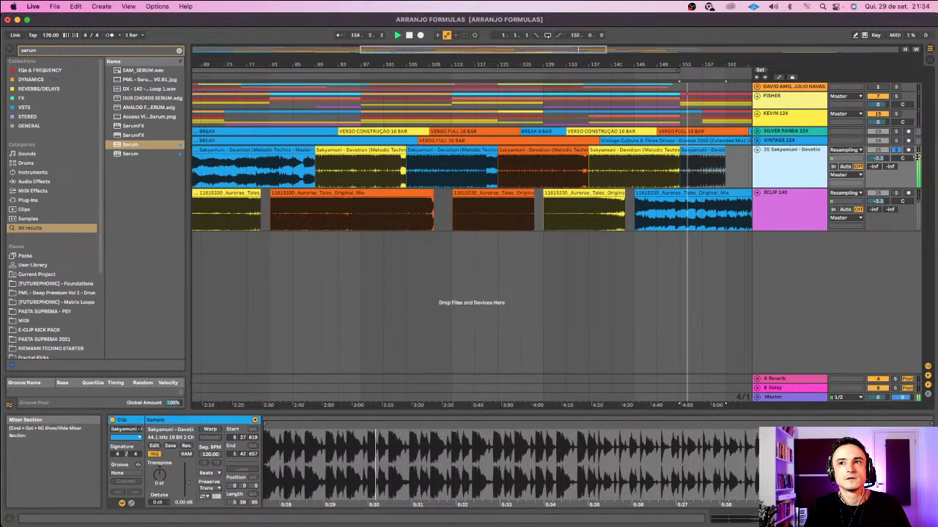
# - Unsolo and shrink the Sakyamuni track, and set the project tempo to 140 BPM
pyautogui.moveTo(790, 189); pyautogui.dragTo(787, 160)
pyautogui.click(781, 181)
pyautogui.moveTo(51, 35); pyautogui.dragTo(50, 18)
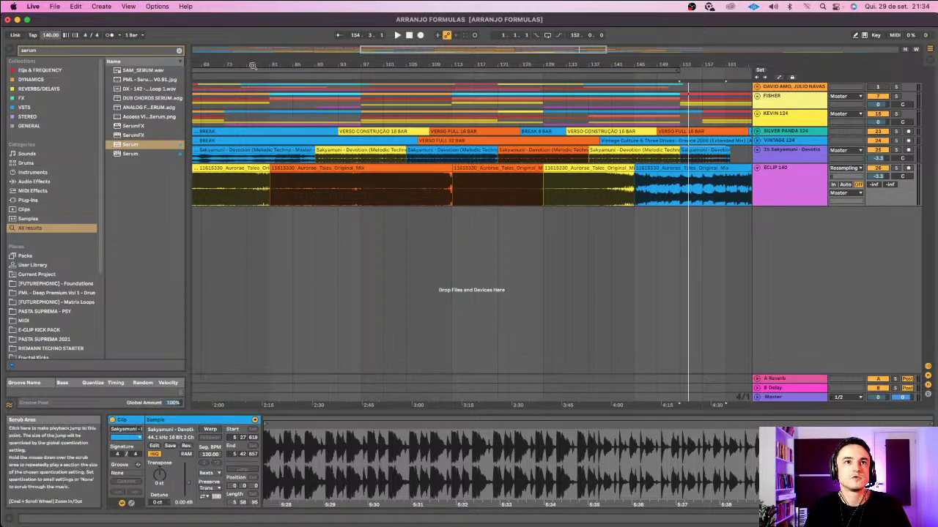
# - Solo the ECLIP 140 track and audition its opening blue clip from bar 13
pyautogui.hscroll(-10, 351, 219)
pyautogui.click(255, 178)
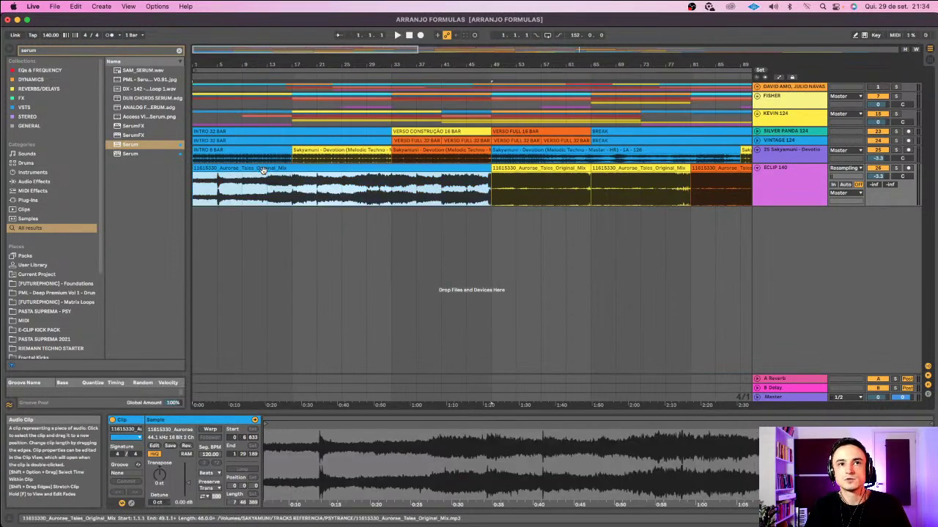
pyautogui.click(269, 192)
pyautogui.press('space')
pyautogui.click(895, 167)
pyautogui.press('space')
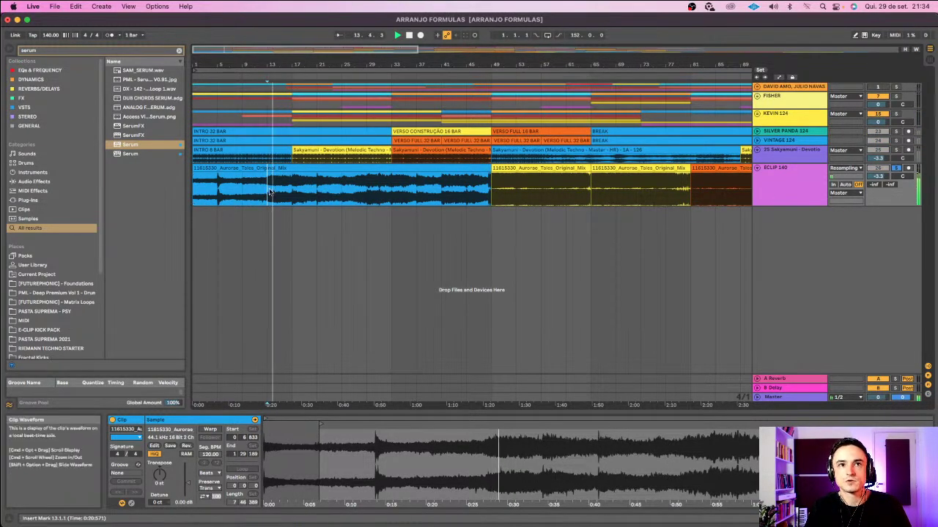
# - Audition the opening blue ECLIP 140 clip from bar 33 and from bar 41
pyautogui.moveTo(371, 64); pyautogui.dragTo(370, 40)
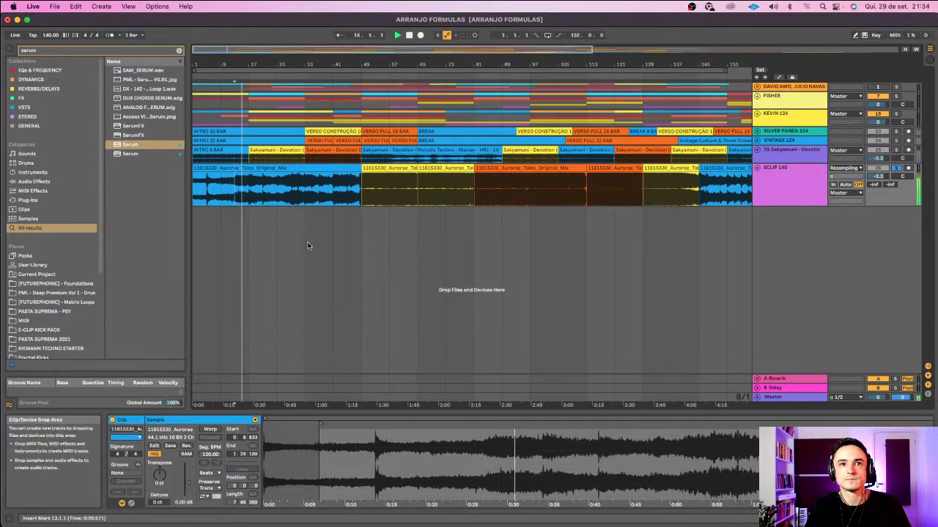
pyautogui.click(318, 195)
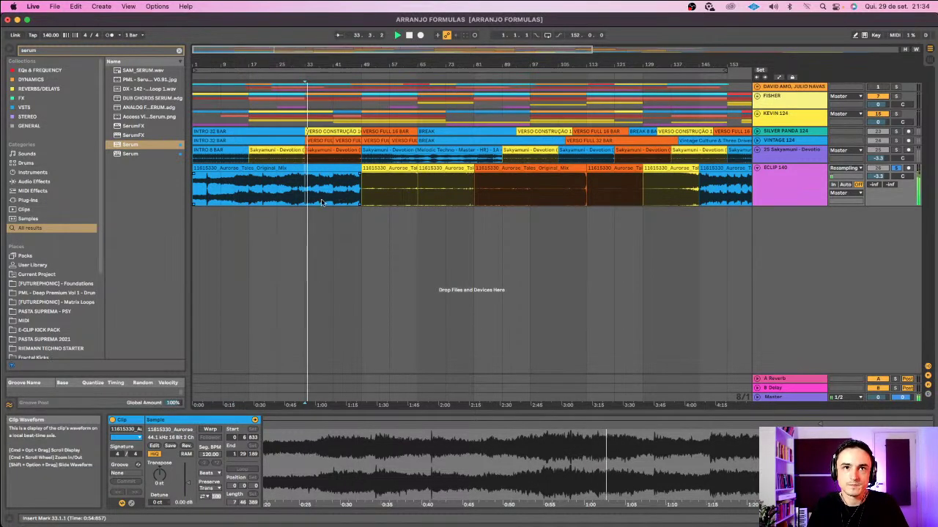
pyautogui.click(335, 200)
pyautogui.press('space')
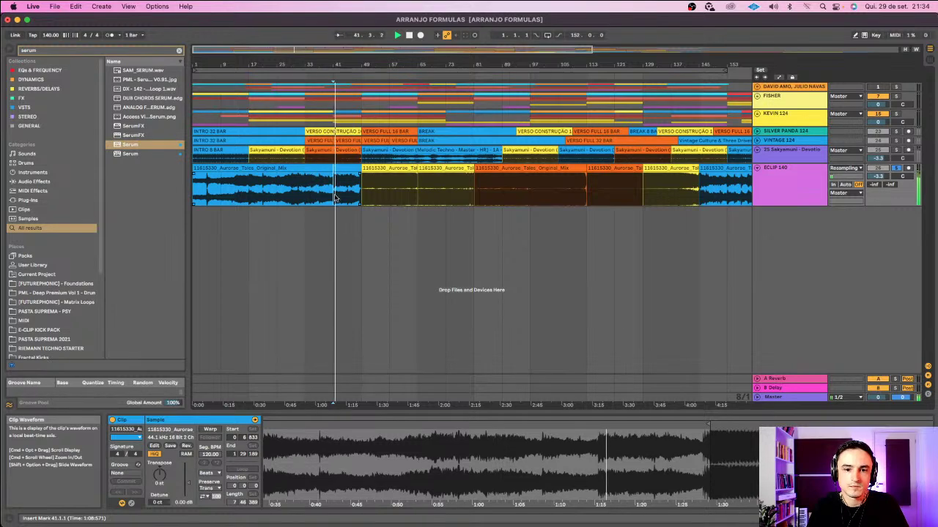
# - Audition the first two yellow ECLIP 140 clips, from bar 49 and from bar 65
pyautogui.click(386, 167)
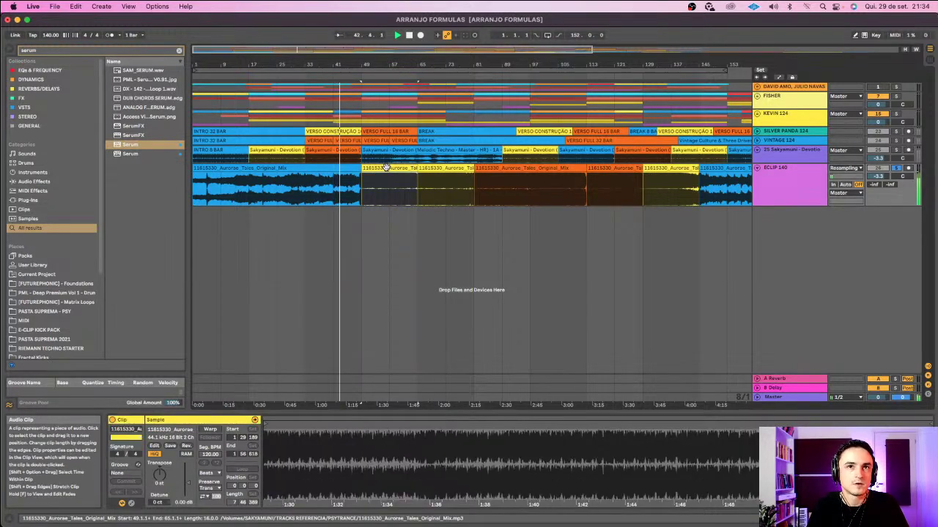
pyautogui.press('space')
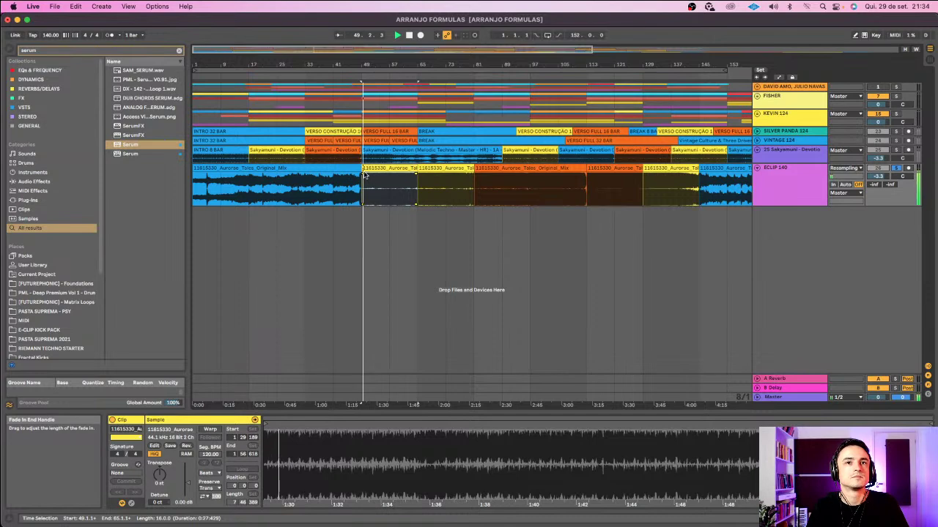
pyautogui.click(449, 167)
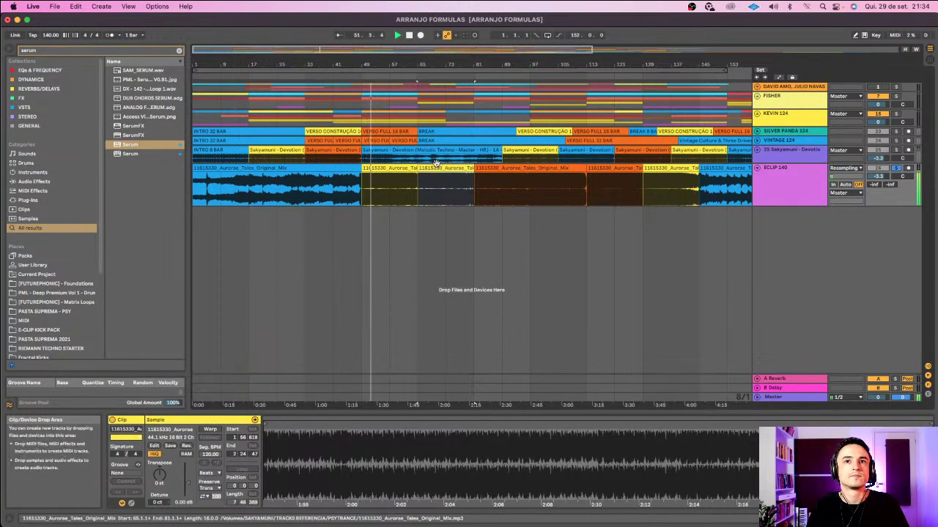
# - Audition the long orange ECLIP 140 clip from bar 81 and from bar 105
pyautogui.hscroll(2, 450, 176)
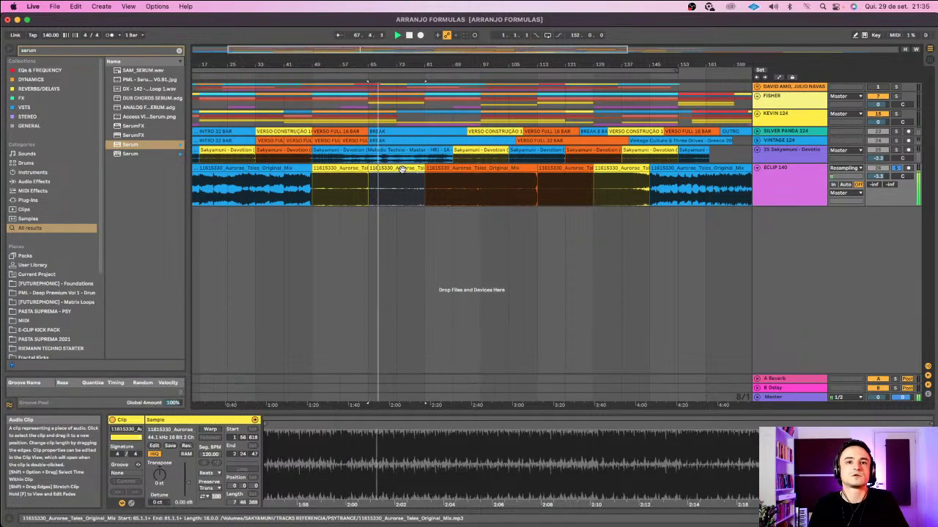
pyautogui.hscroll(1, 453, 168)
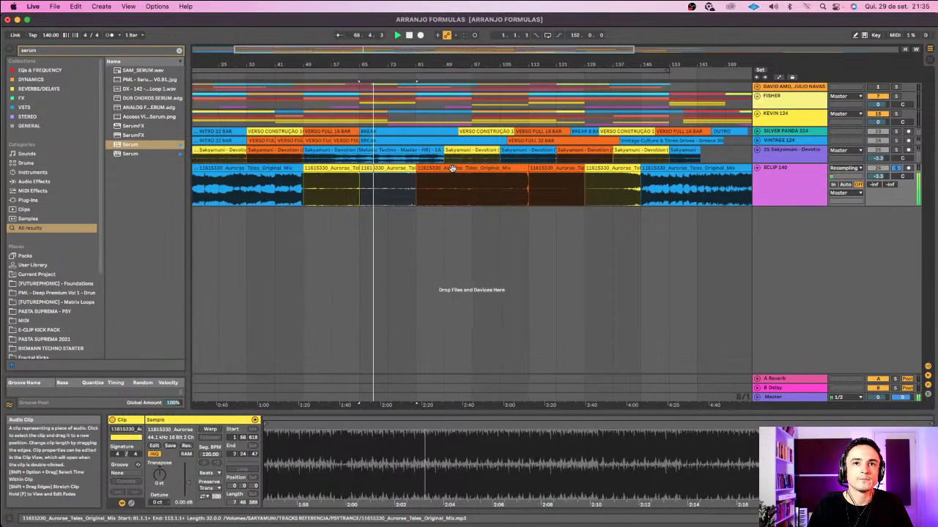
pyautogui.click(452, 169)
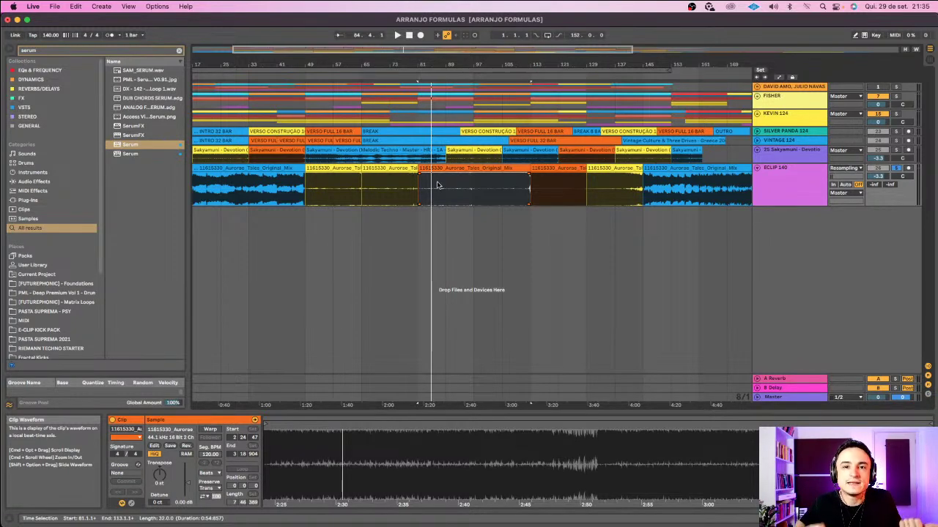
pyautogui.press('space')
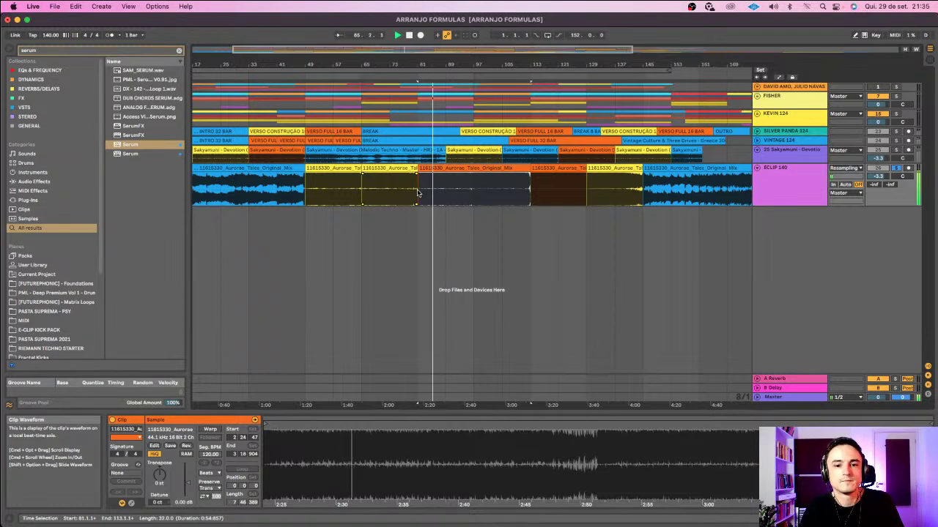
pyautogui.click(501, 180)
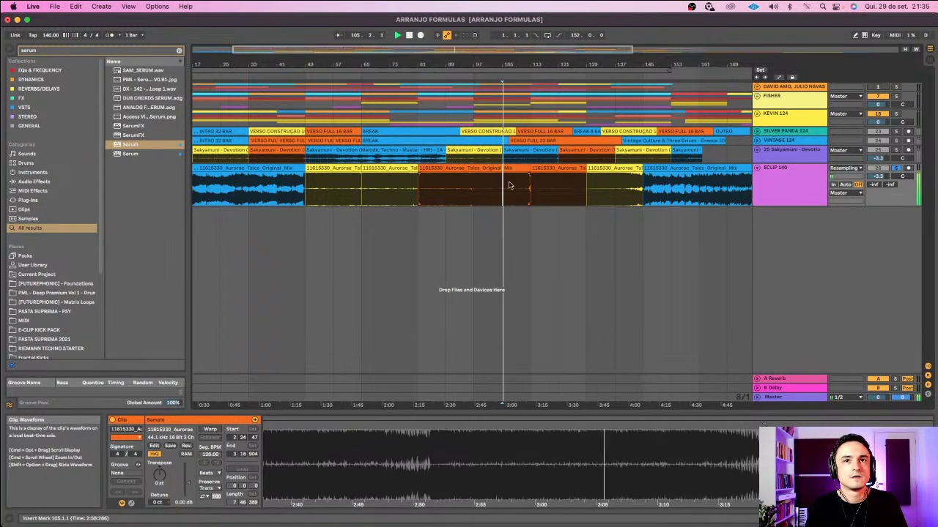
# - Audition the second orange ECLIP 140 clip from bar 113 and the yellow clip after it from bar 129
pyautogui.click(555, 170)
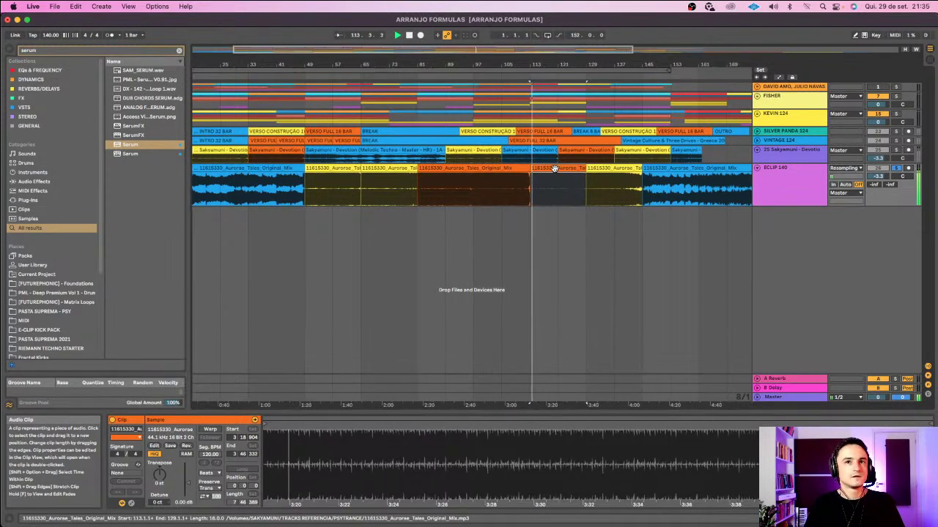
pyautogui.hscroll(5, 498, 176)
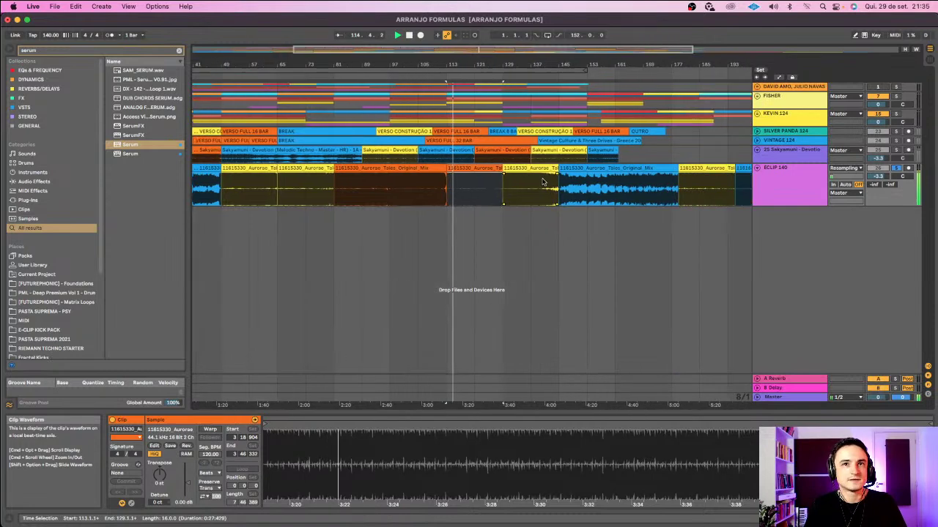
pyautogui.click(531, 165)
pyautogui.click(530, 168)
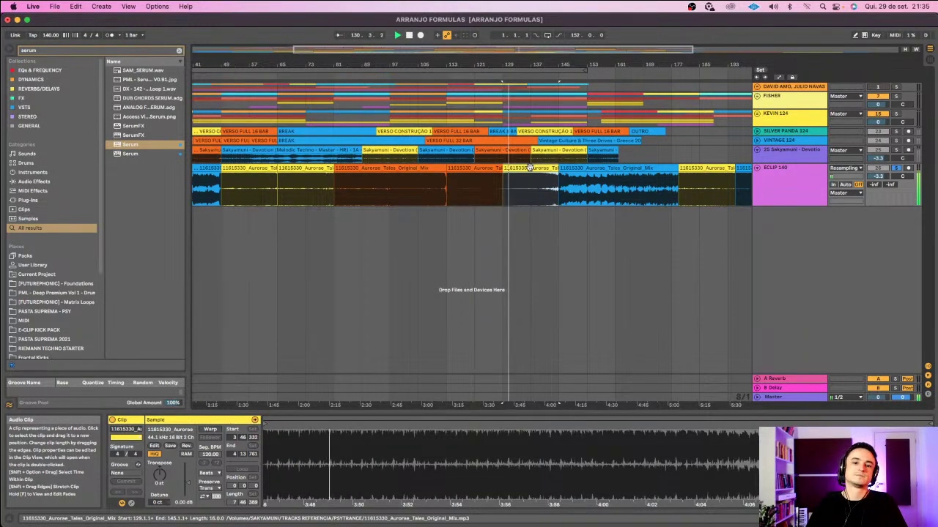
# - Audition the long blue ECLIP 140 clip from bar 145 and from bar 169
pyautogui.hscroll(2, 530, 168)
pyautogui.click(548, 168)
pyautogui.press('space')
pyautogui.press('space')
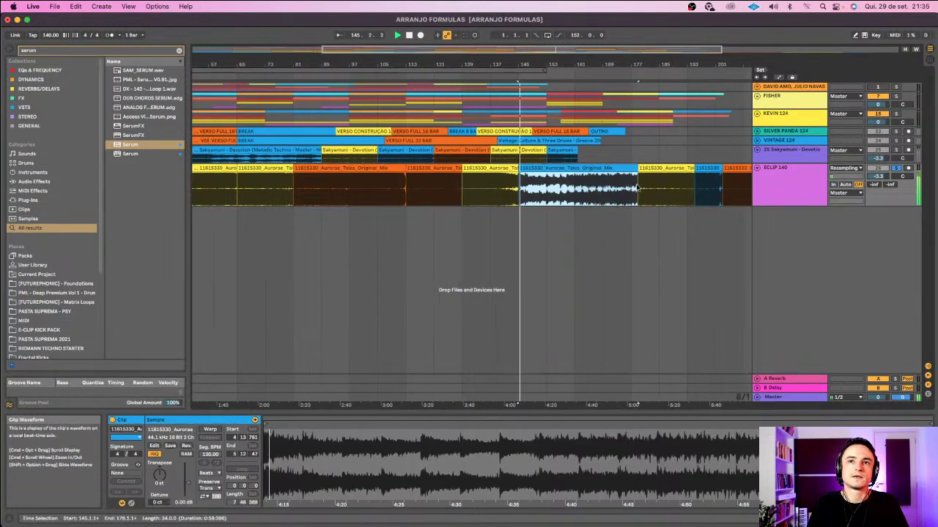
pyautogui.hscroll(3, 539, 188)
pyautogui.click(609, 170)
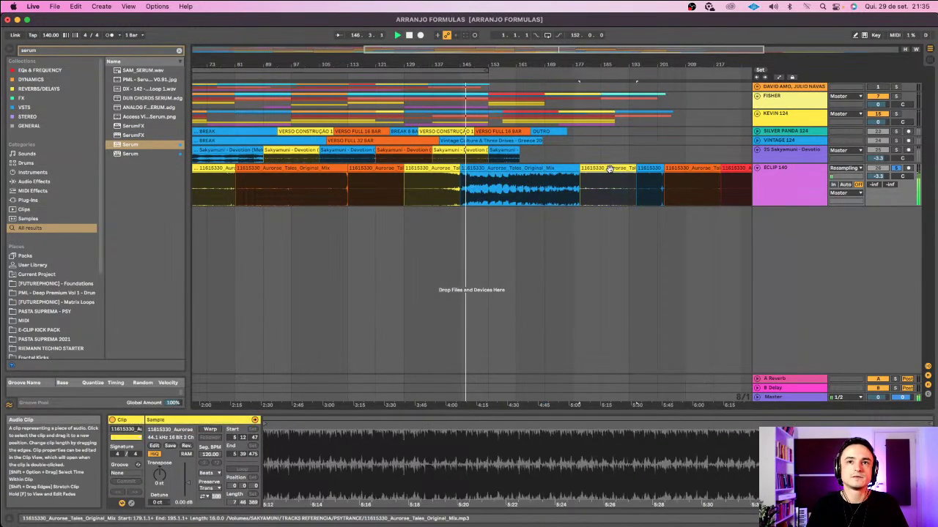
pyautogui.click(553, 194)
pyautogui.press('space')
pyautogui.press('space')
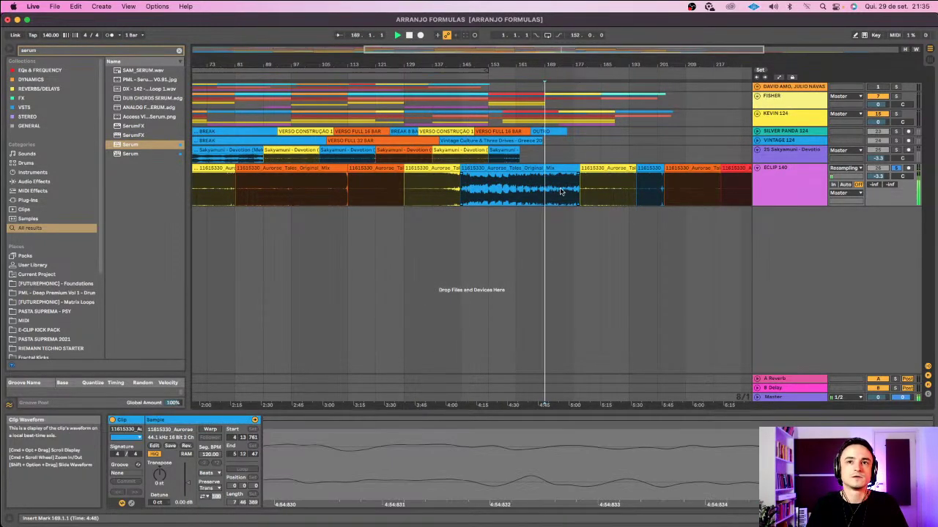
# - Audition the yellow ECLIP 140 clip following the long blue clip, starting at bar 179
pyautogui.click(613, 168)
pyautogui.press('space')
pyautogui.press('space')
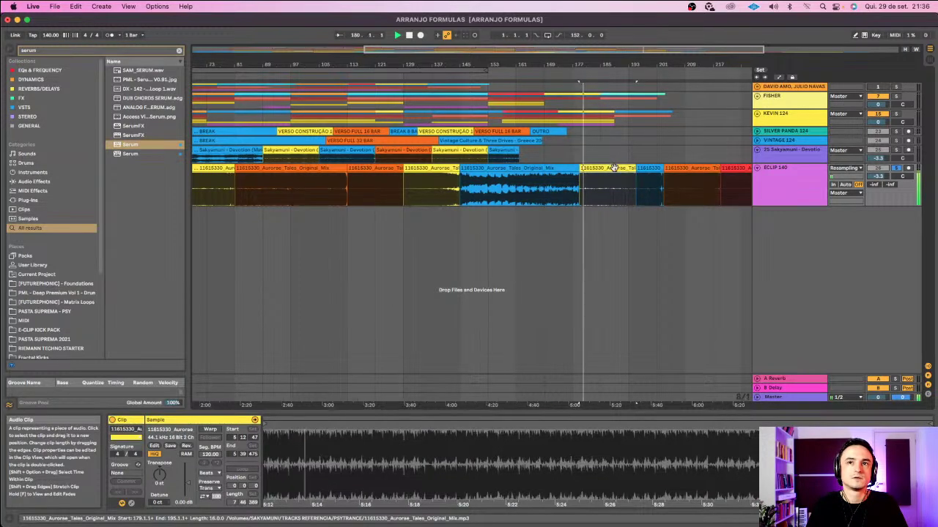
pyautogui.hscroll(3, 614, 168)
pyautogui.press('space')
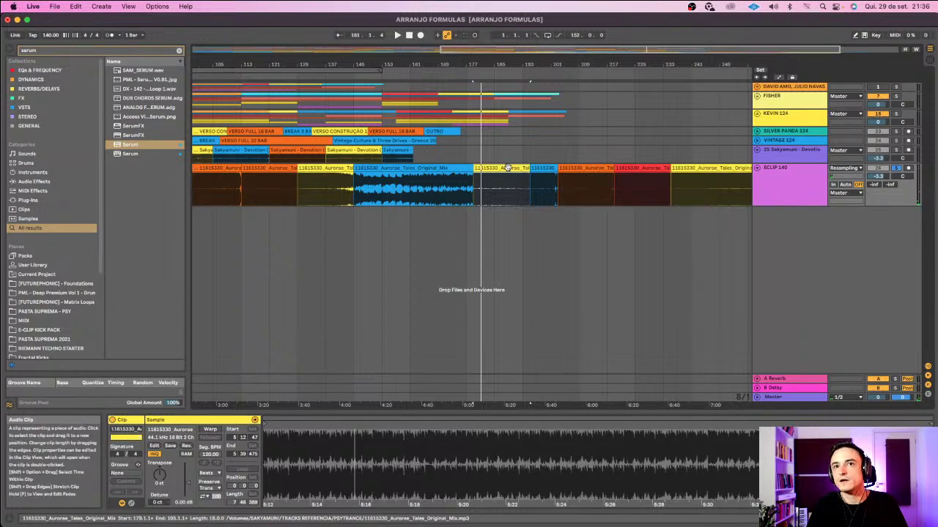
# - Audition the end of that yellow ECLIP 140 clip from bar 193 into the short blue clip
pyautogui.click(588, 168)
pyautogui.click(503, 168)
pyautogui.press('space')
pyautogui.click(523, 191)
pyautogui.press('space')
pyautogui.press('space')
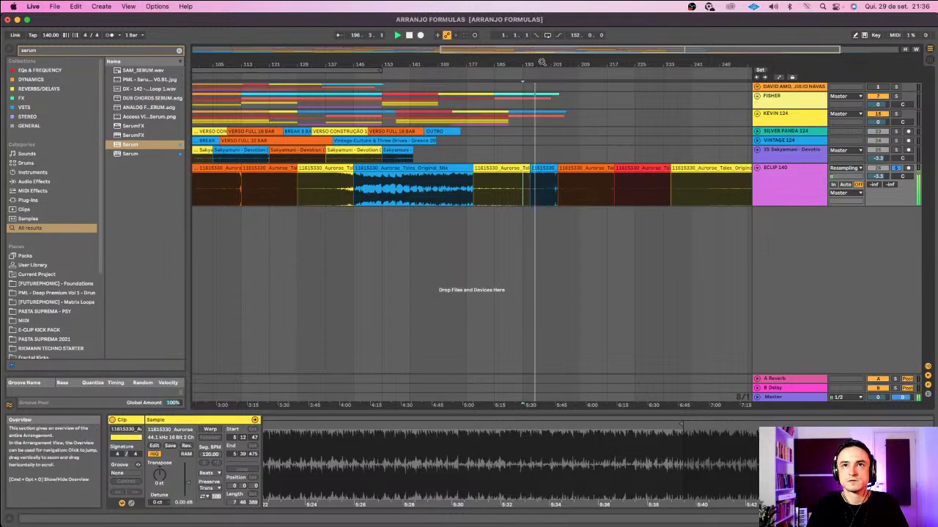
# - Examine the short blue ECLIP 140 clip from bar 195 up close while it plays, and select it
pyautogui.moveTo(542, 64); pyautogui.dragTo(541, 110)
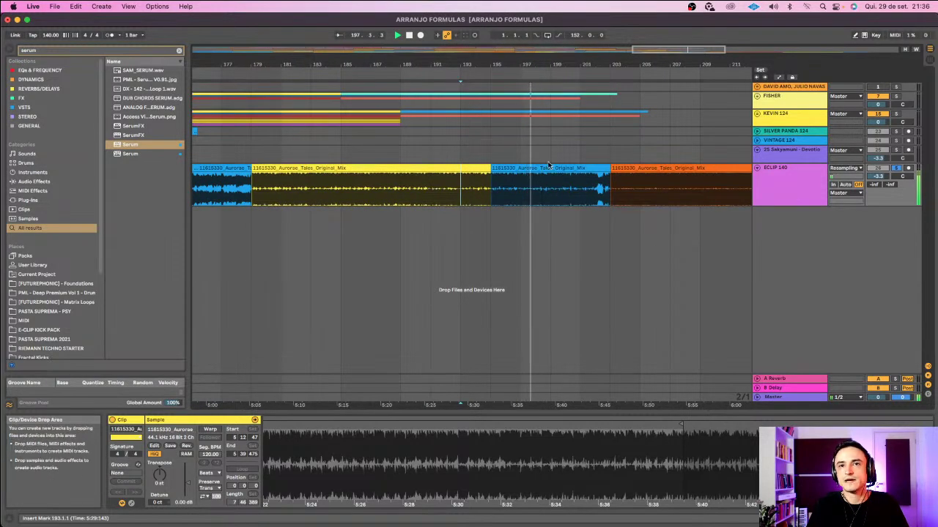
pyautogui.moveTo(540, 63); pyautogui.dragTo(540, 23)
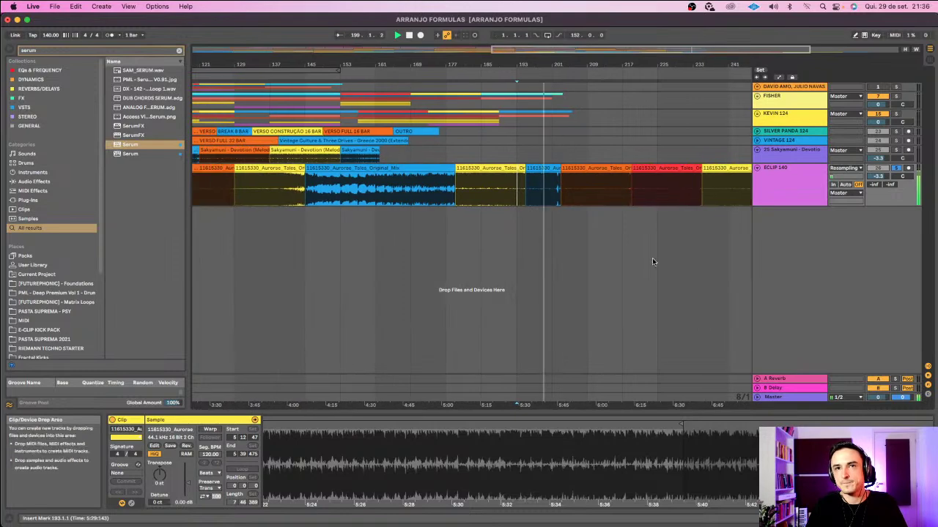
pyautogui.click(543, 169)
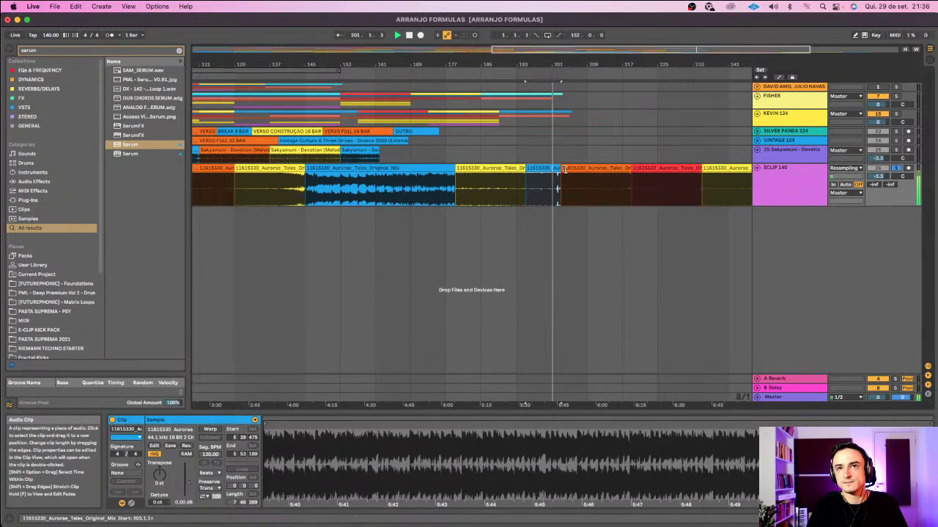
# - Audition the orange ECLIP 140 clip from bar 203 and the red clip after it from bar 219
pyautogui.click(600, 167)
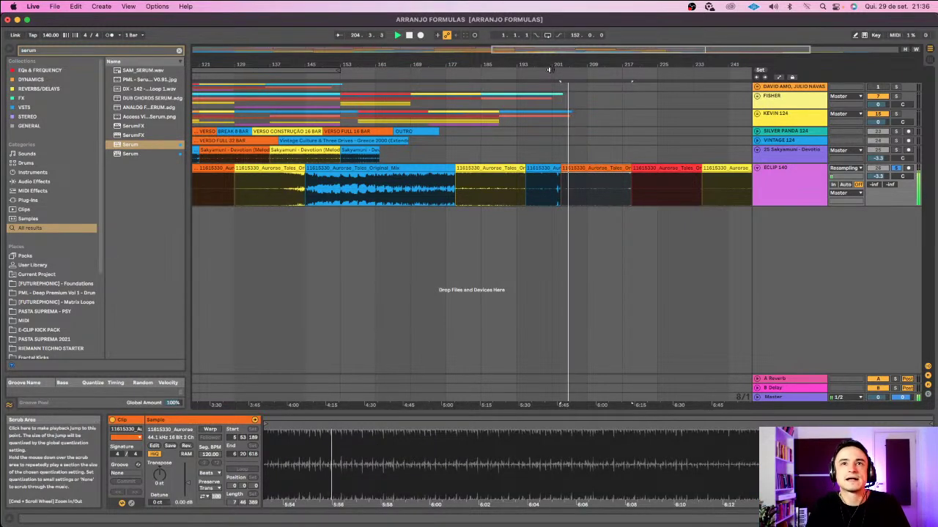
pyautogui.press('space')
pyautogui.moveTo(503, 66); pyautogui.dragTo(504, 51)
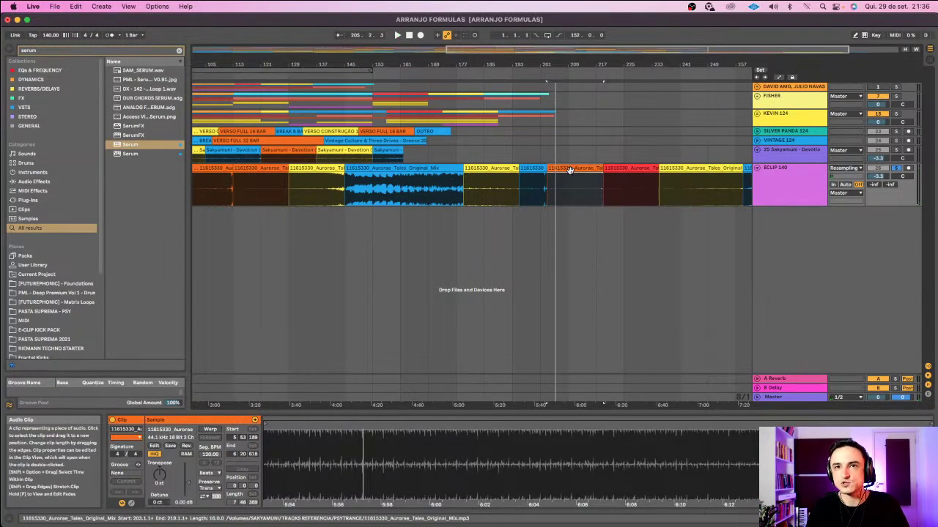
pyautogui.press('space')
pyautogui.click(584, 193)
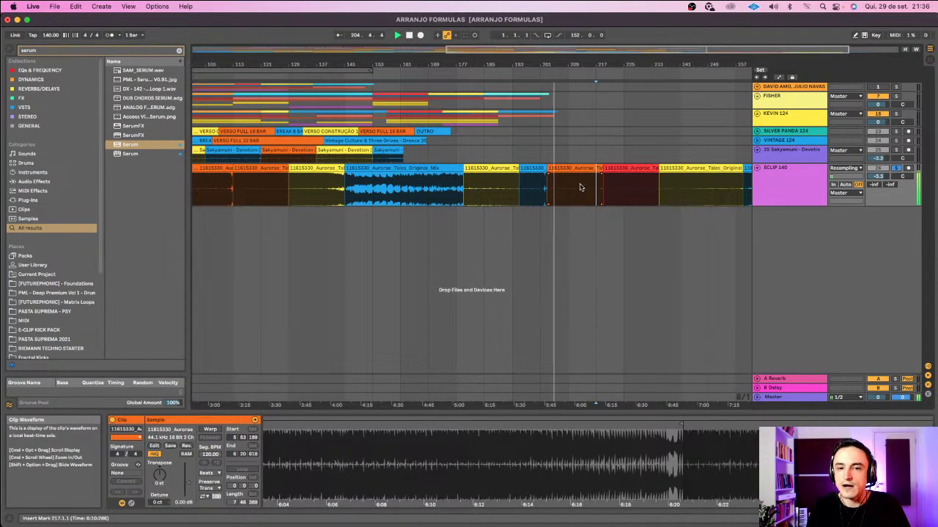
pyautogui.click(636, 169)
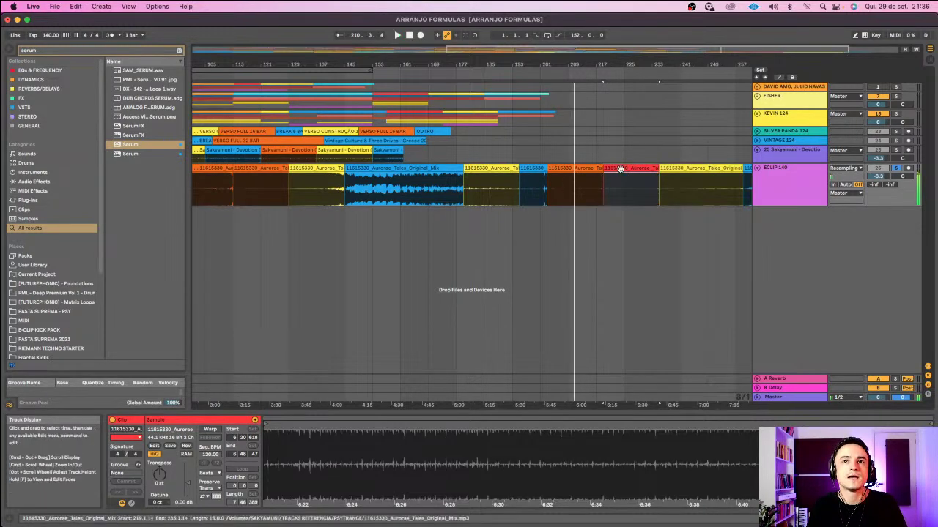
pyautogui.press('space')
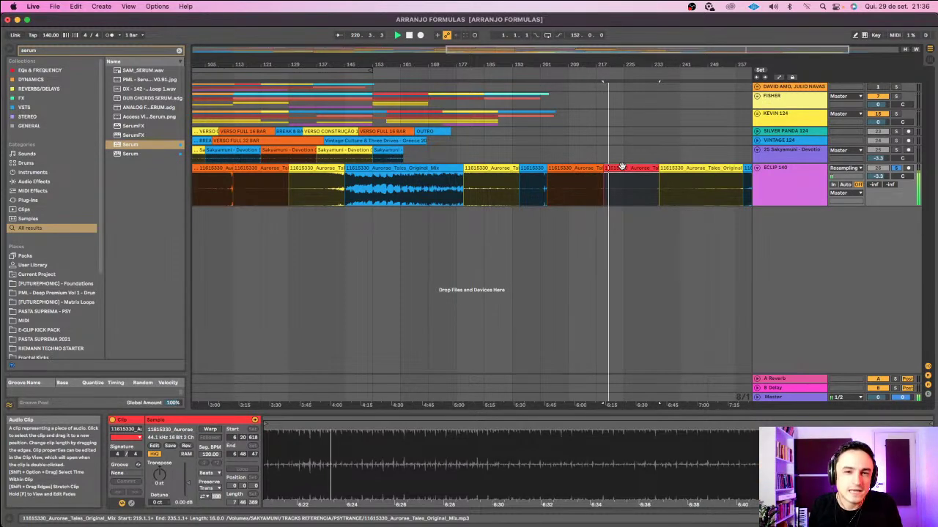
# - Audition the end of the red ECLIP 140 clip and the yellow clip after it from bar 235
pyautogui.press('space')
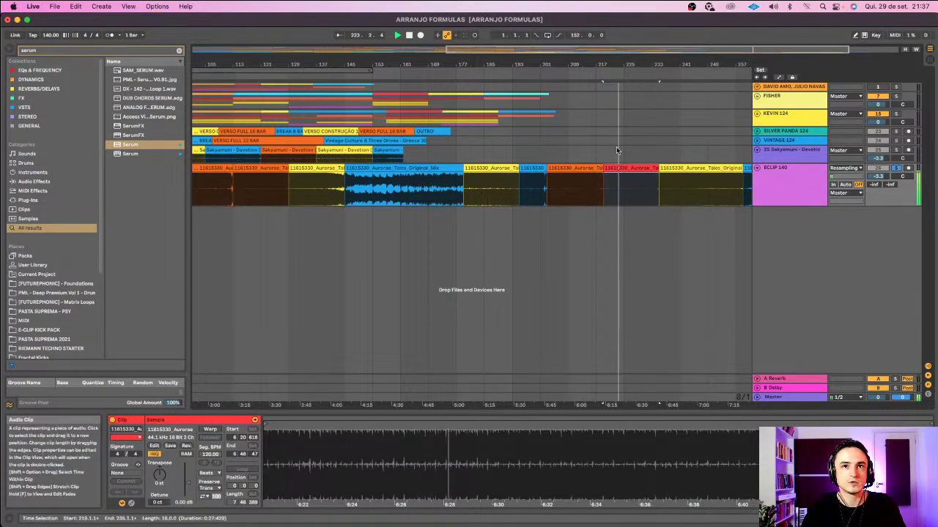
pyautogui.hscroll(5, 435, 171)
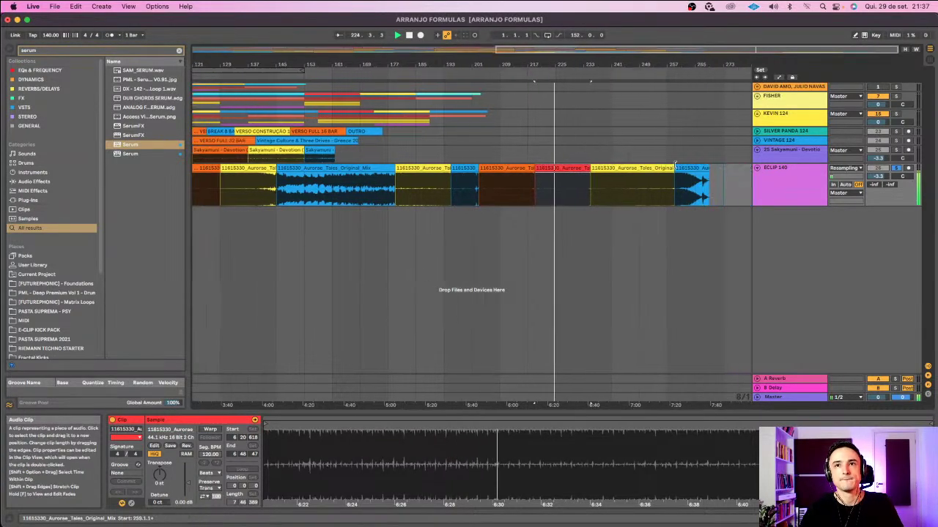
pyautogui.click(618, 168)
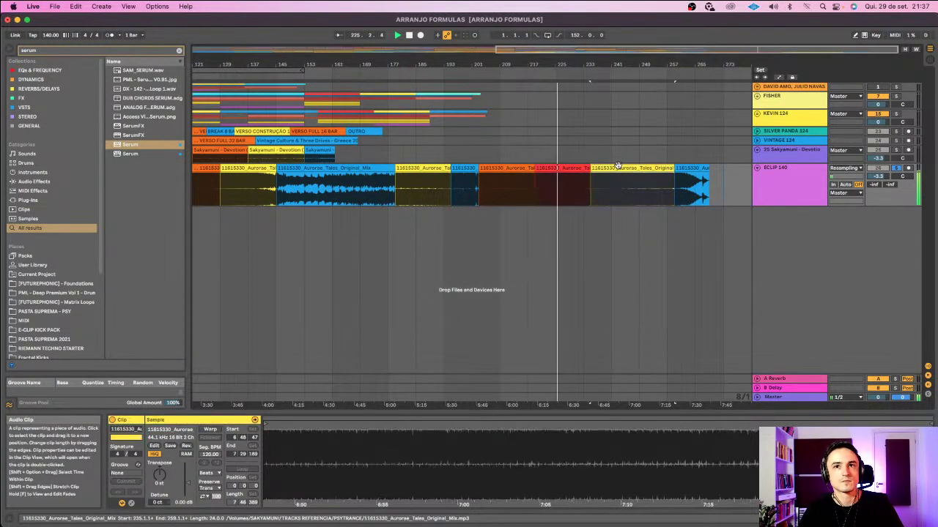
pyautogui.click(584, 192)
pyautogui.press('space')
pyautogui.press('space')
pyautogui.click(620, 168)
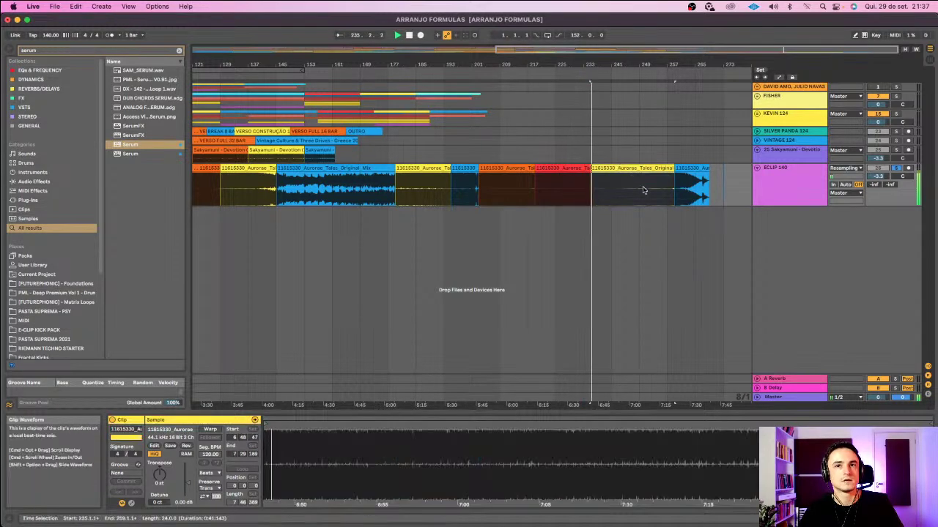
# - Audition the end of the yellow ECLIP 140 clip from bar 255, and switch to the Canva presentation
pyautogui.click(667, 189)
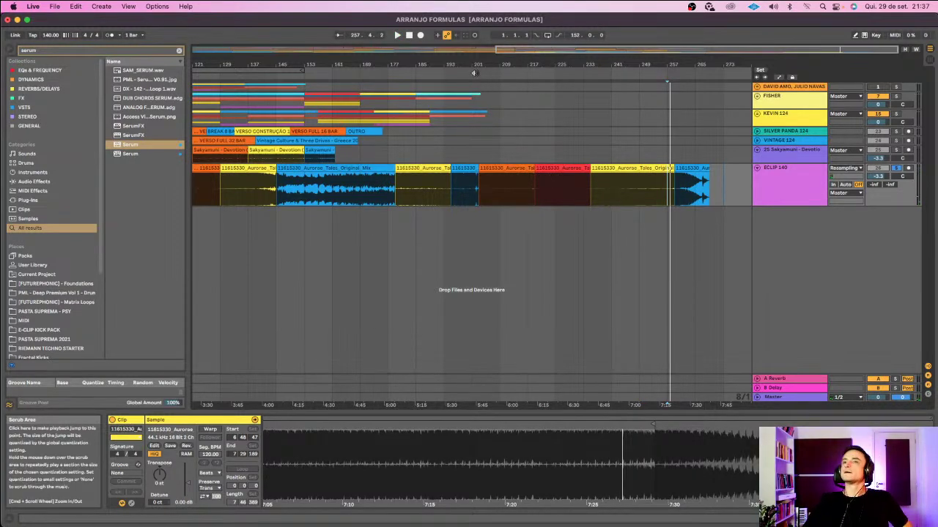
pyautogui.moveTo(301, 513)
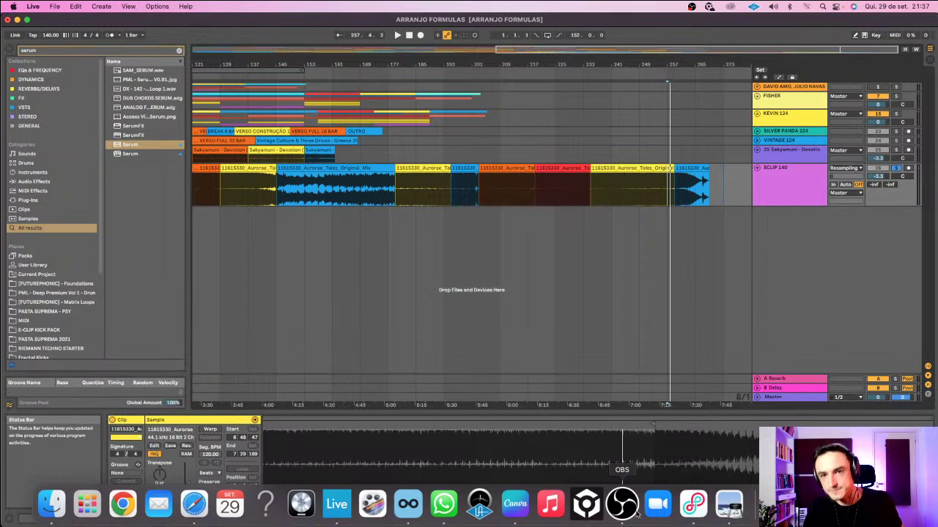
pyautogui.click(521, 502)
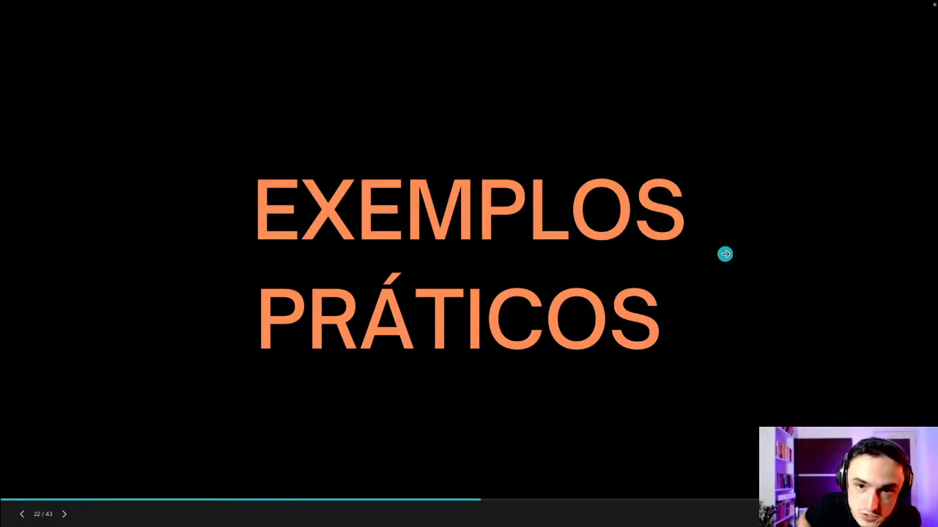
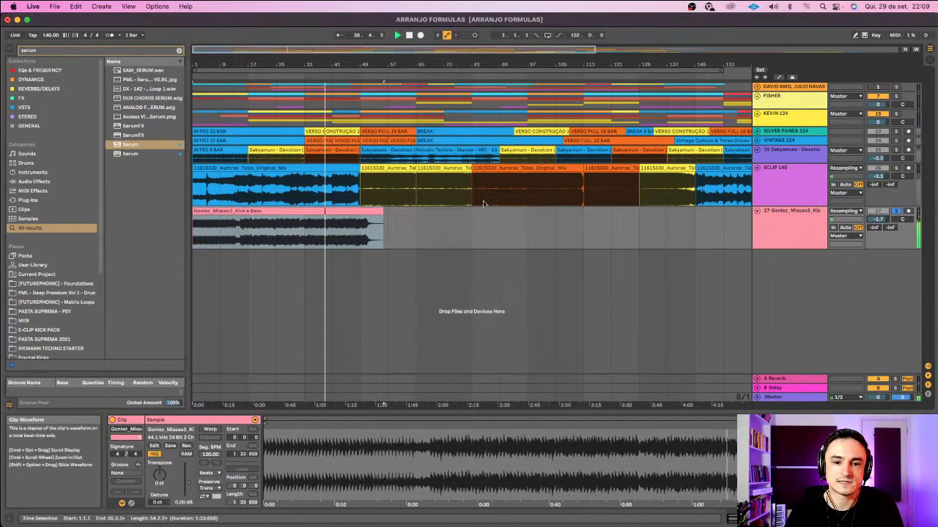
# - Stop the playback of the pink Kick e Bass clip on track 27 and select the whole clip
pyautogui.click(359, 220)
pyautogui.press('space')
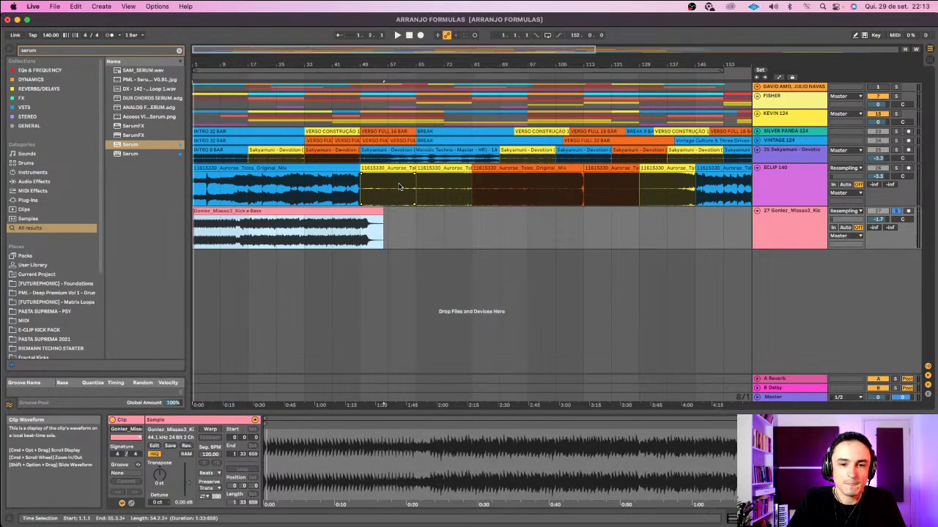
# - Examine the Sakyamuni - Devotion sections by selecting the break from bar 49, the yellow clip from bar 89 and the blue clip from bar 105
pyautogui.click(399, 186)
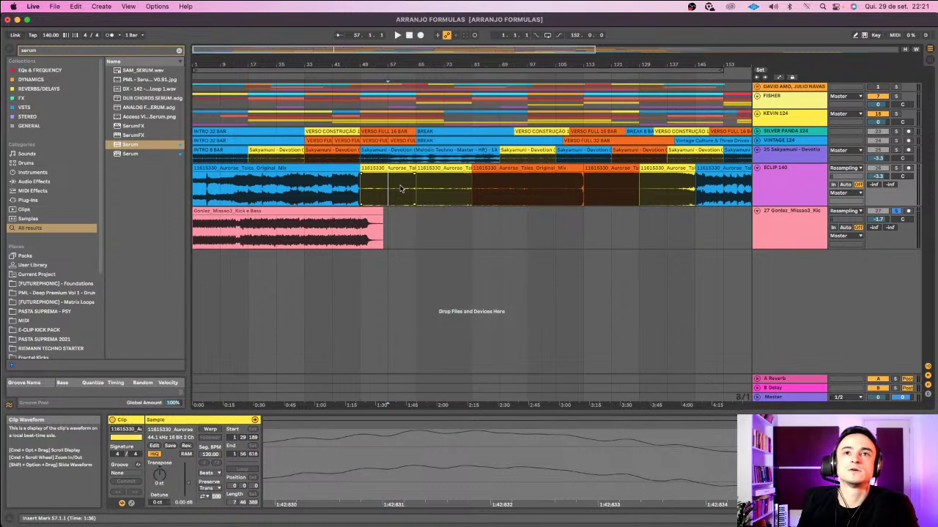
pyautogui.click(469, 149)
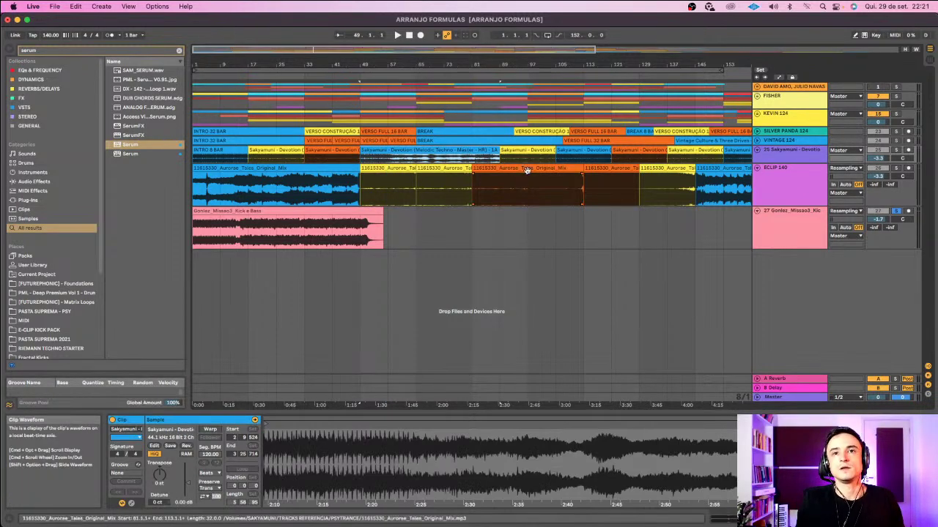
pyautogui.click(517, 143)
pyautogui.click(519, 150)
pyautogui.click(570, 148)
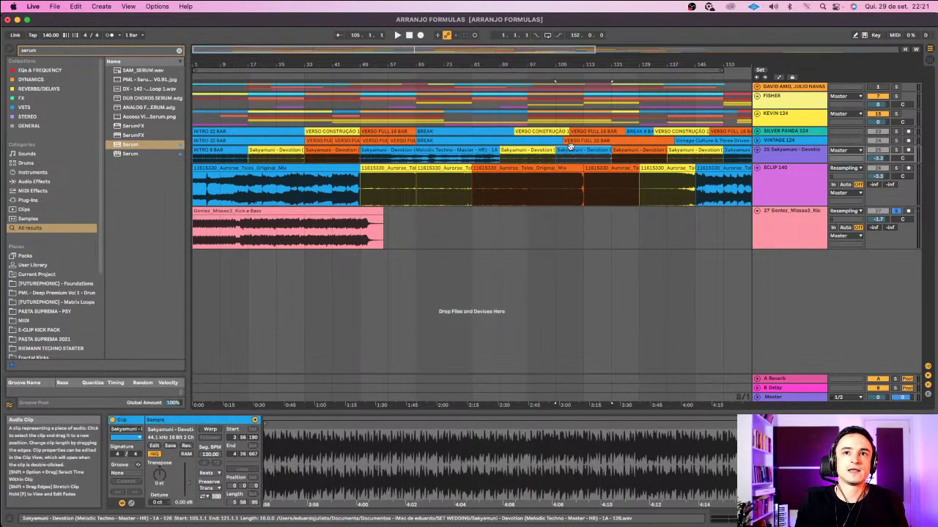
pyautogui.click(571, 154)
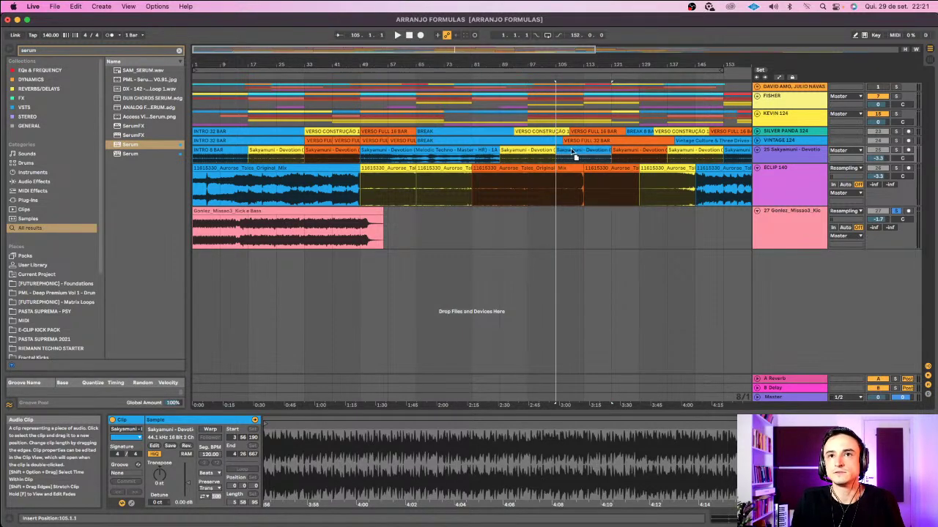
pyautogui.click(576, 156)
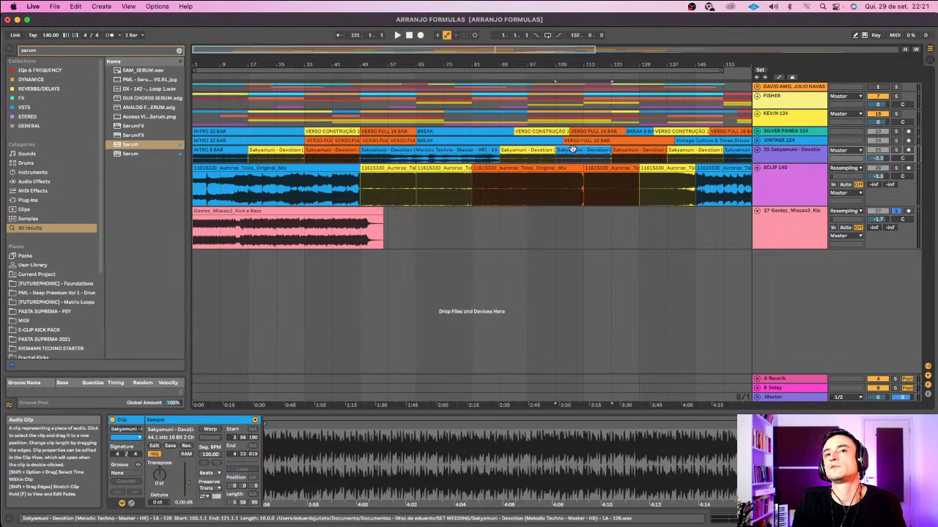
pyautogui.click(515, 152)
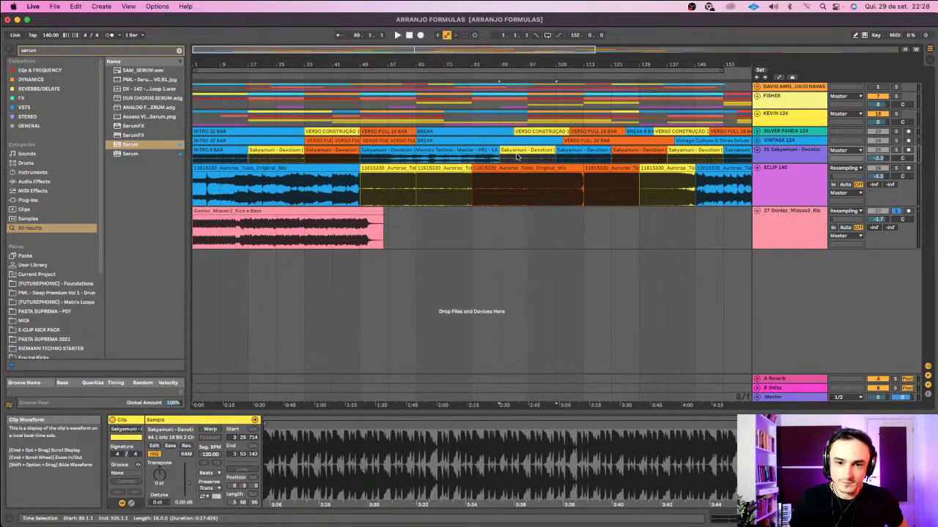
# - Audition the pink Kick e Bass clip on track 27 from bar 41 and again from bar 33
pyautogui.moveTo(640, 505)
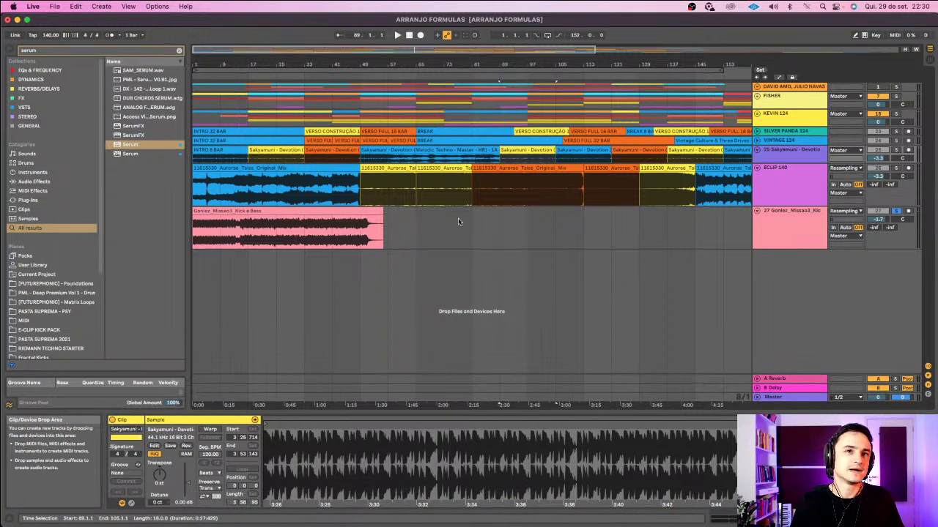
pyautogui.click(365, 215)
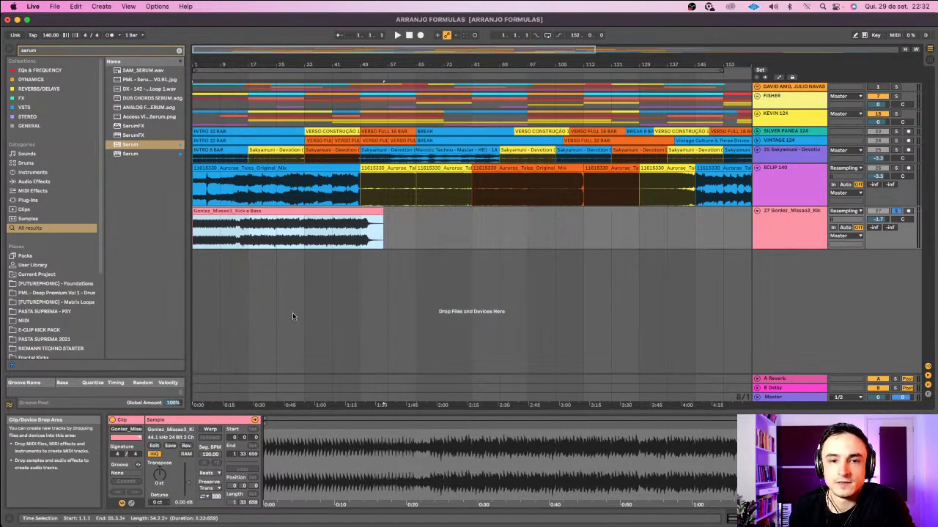
pyautogui.click(304, 234)
pyautogui.click(776, 214)
pyautogui.click(330, 240)
pyautogui.press('space')
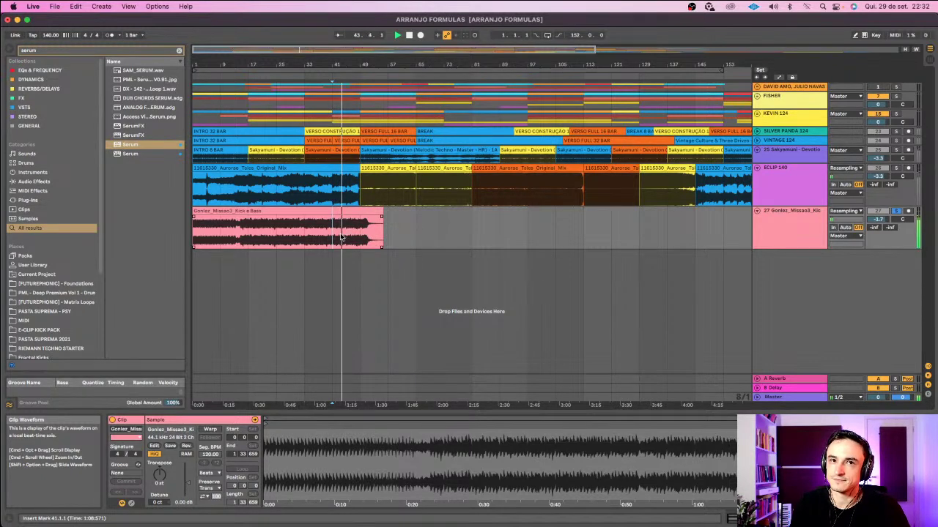
pyautogui.click(297, 240)
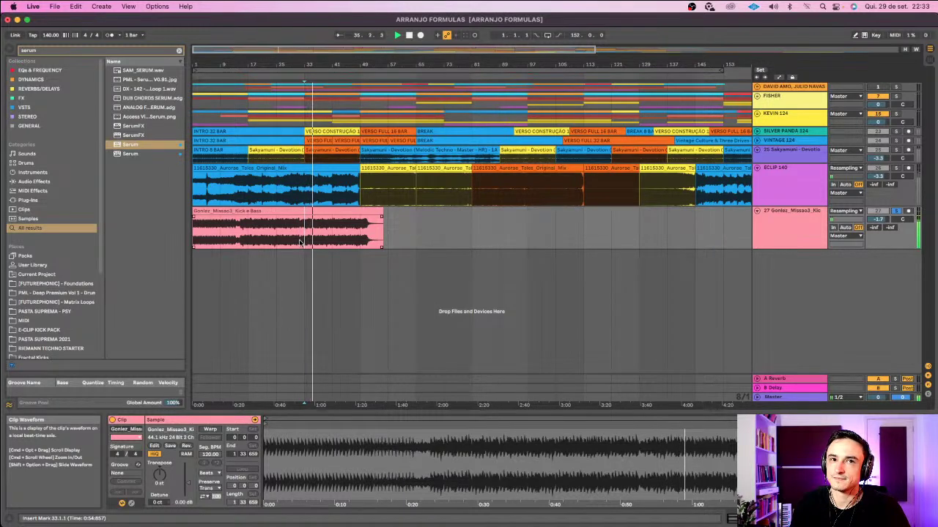
pyautogui.click(223, 211)
pyautogui.press('space')
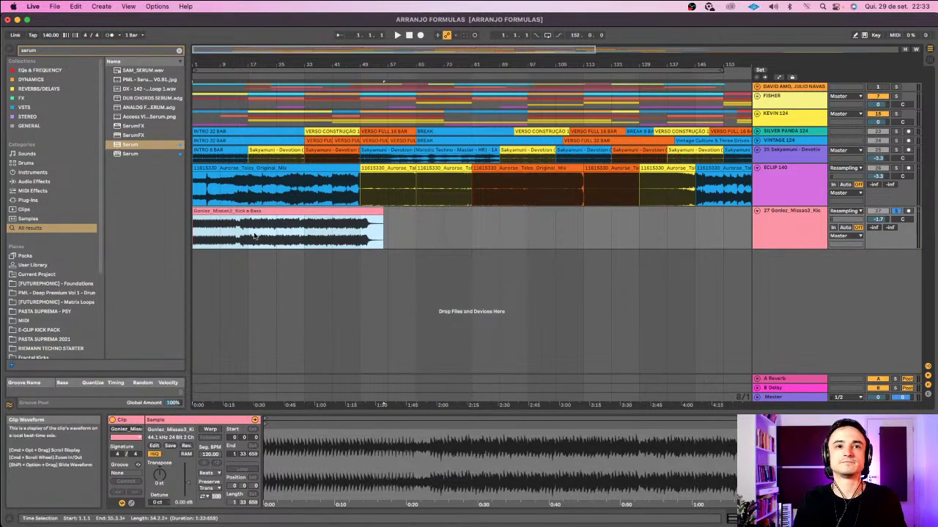
# - Audition the opening of the Kick e Bass clip from bar 9 and from its start
pyautogui.click(239, 238)
pyautogui.press('space')
pyautogui.click(229, 240)
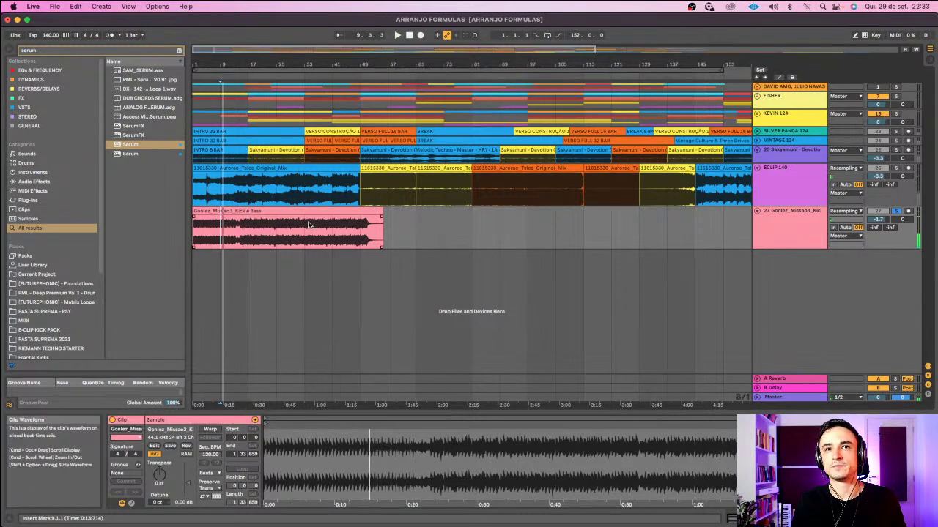
pyautogui.click(333, 238)
pyautogui.press('space')
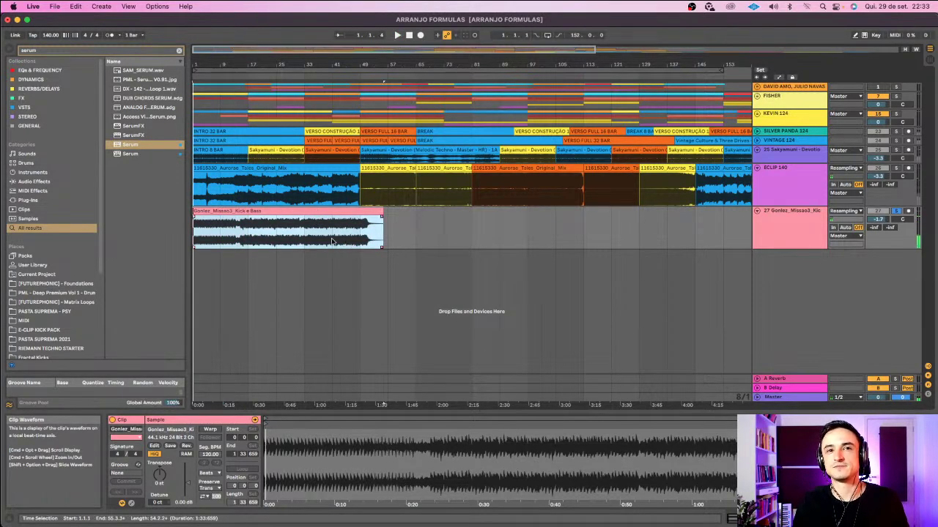
# - Replay the Kick e Bass clip briefly from bar 41 and stop playback
pyautogui.doubleClick(330, 242)
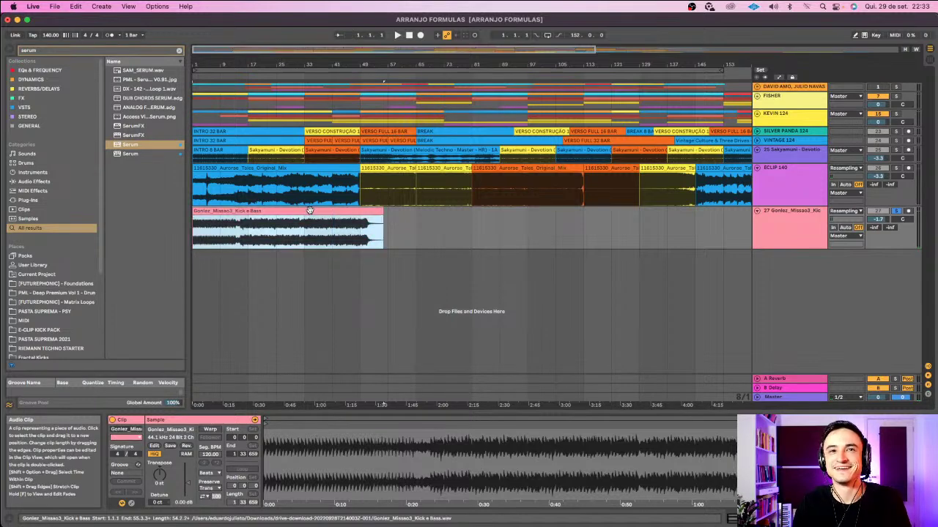
pyautogui.click(327, 242)
pyautogui.press('space')
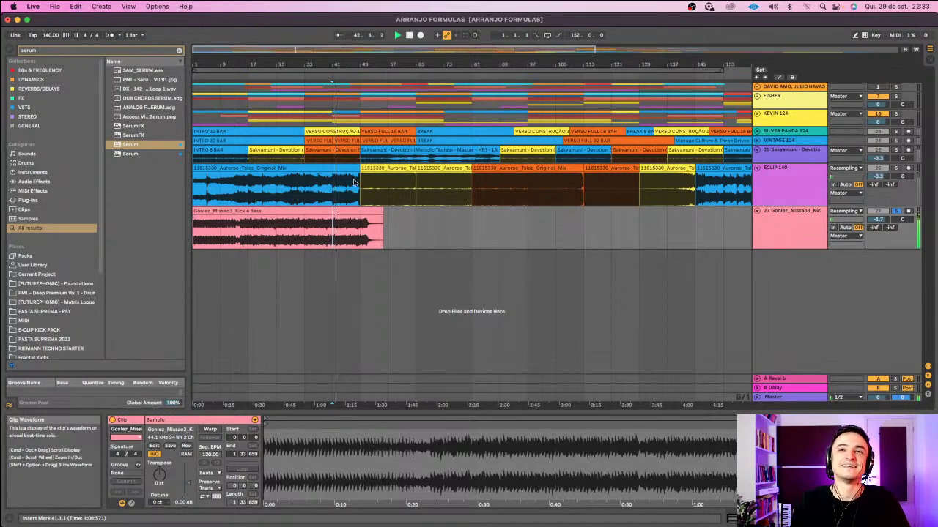
pyautogui.click(527, 241)
pyautogui.press('space')
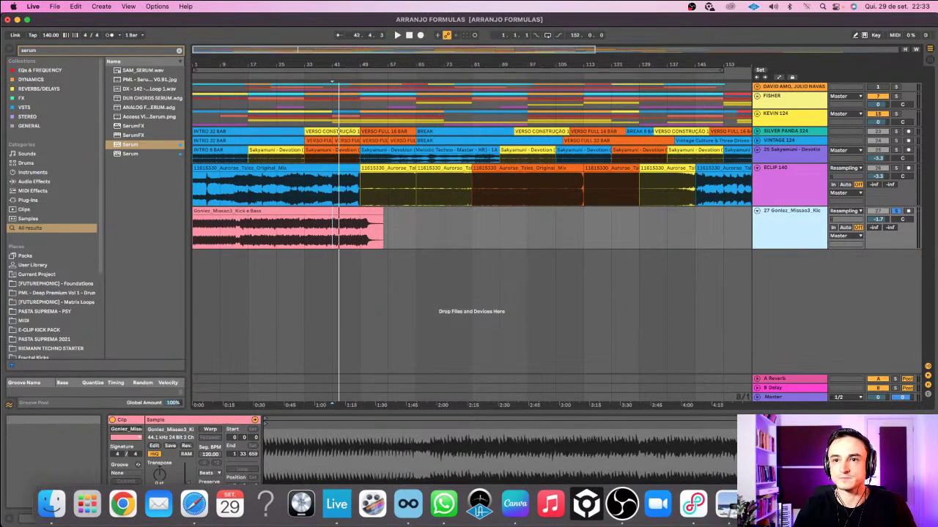
# - Switch to Finder, bring up the drive-download folder of Missão 3 audio files and close the extra Downloads window
pyautogui.click(776, 504)
pyautogui.click(831, 122)
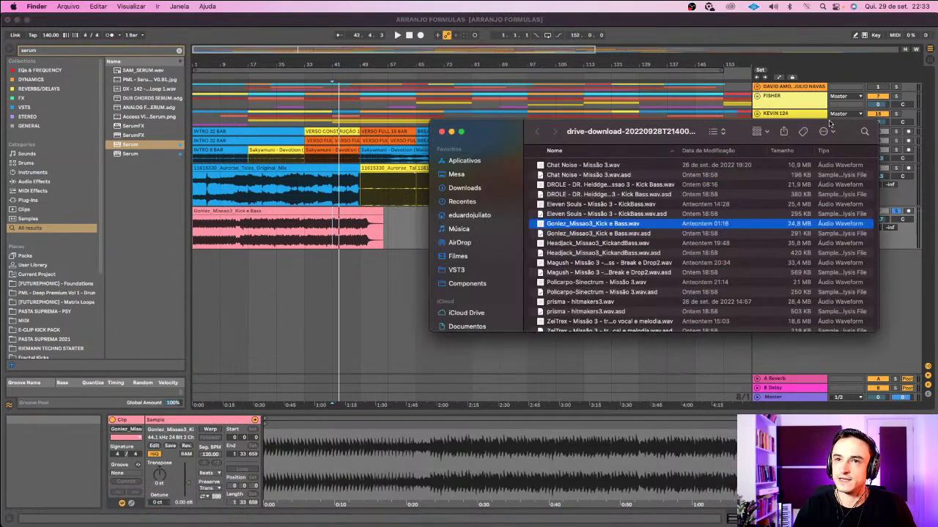
pyautogui.press('super+grave')
pyautogui.scroll(4, 579, 228)
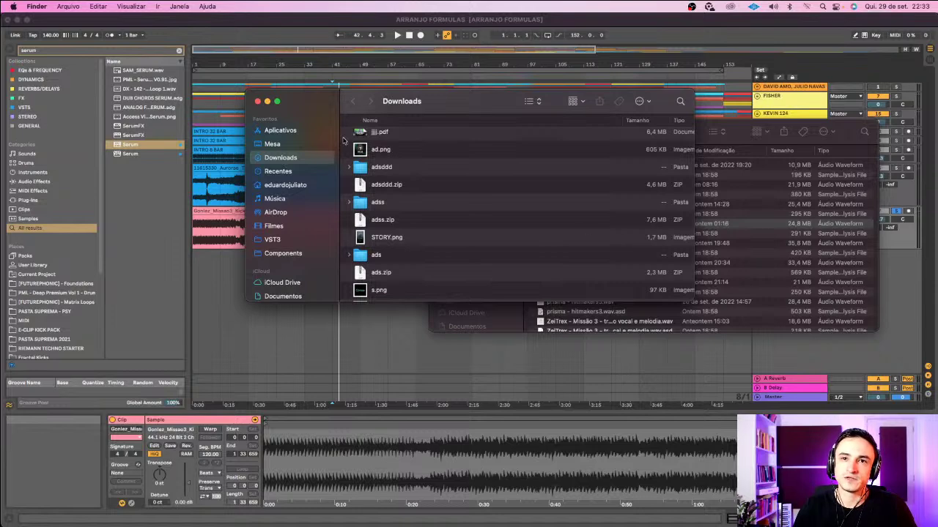
pyautogui.click(257, 101)
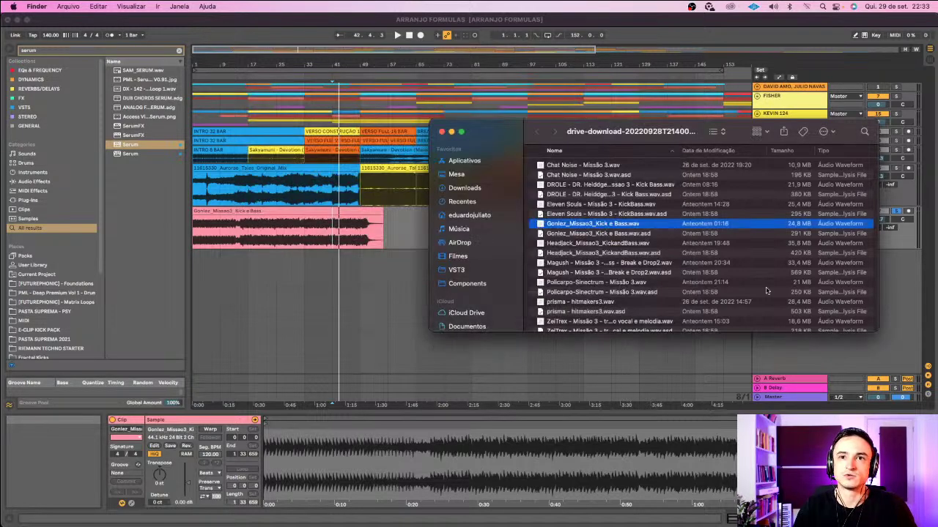
# - Preview the audio file Chat Noise - Missão 3.wav in Finder and close the preview
pyautogui.scroll(2, 576, 169)
pyautogui.click(575, 166)
pyautogui.press('space')
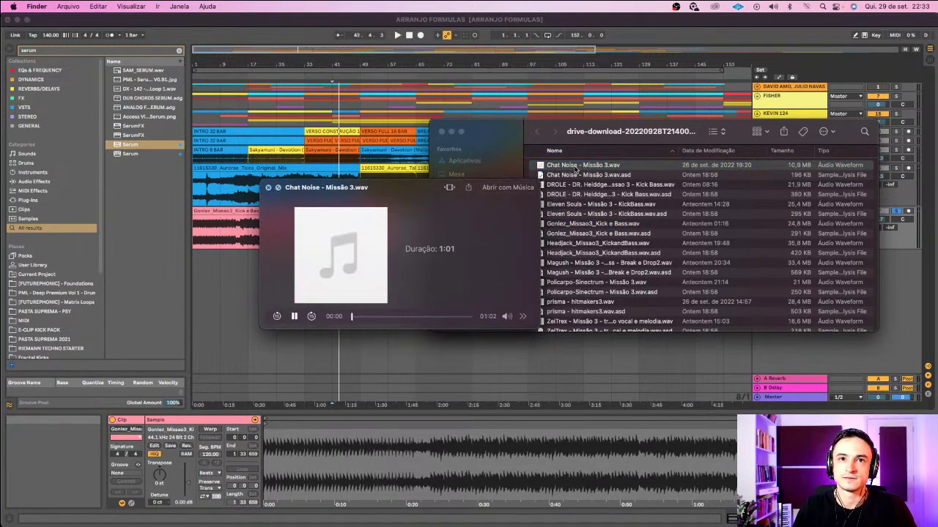
pyautogui.press('space')
# - Bring the drive-download folder back up and preview Policarpo-Sinectrum - Missão 3.wav
pyautogui.scroll(-2, 592, 275)
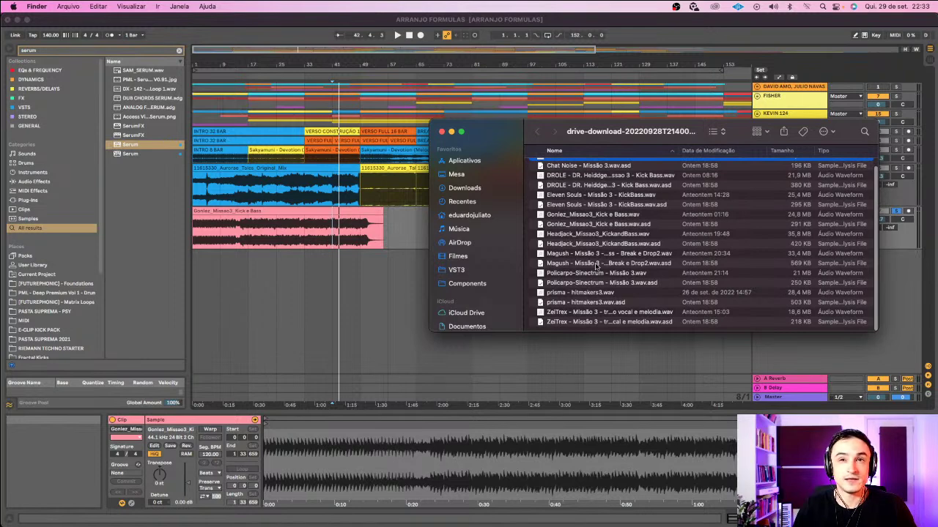
pyautogui.click(596, 263)
pyautogui.moveTo(596, 265); pyautogui.dragTo(489, 226)
pyautogui.moveTo(123, 513)
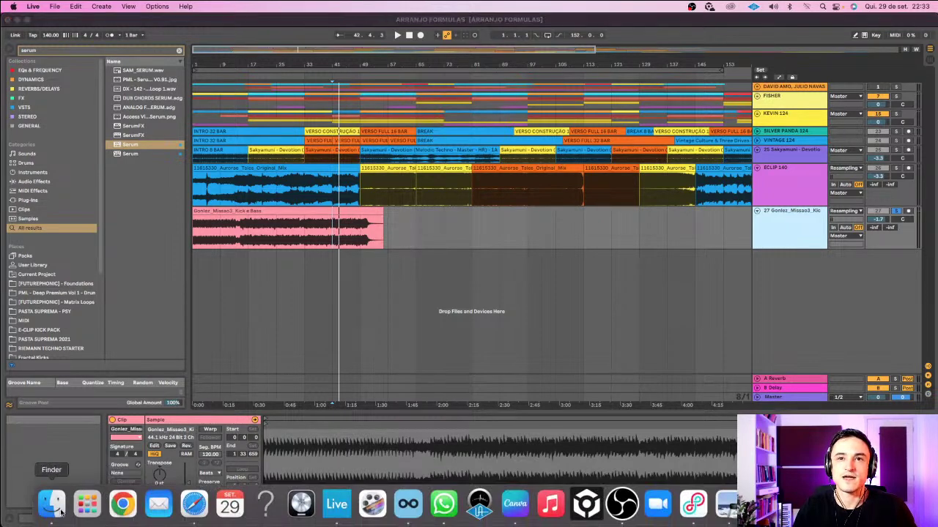
pyautogui.click(55, 506)
pyautogui.click(595, 274)
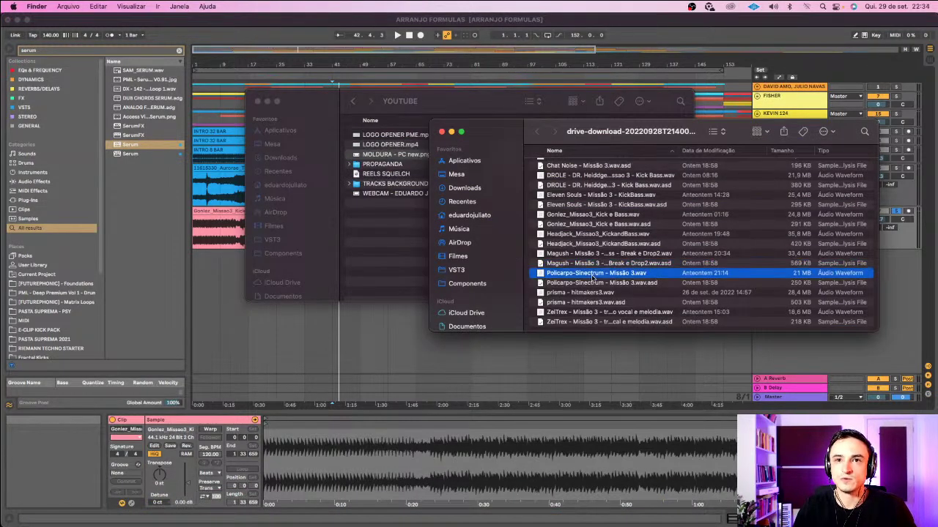
pyautogui.press('space')
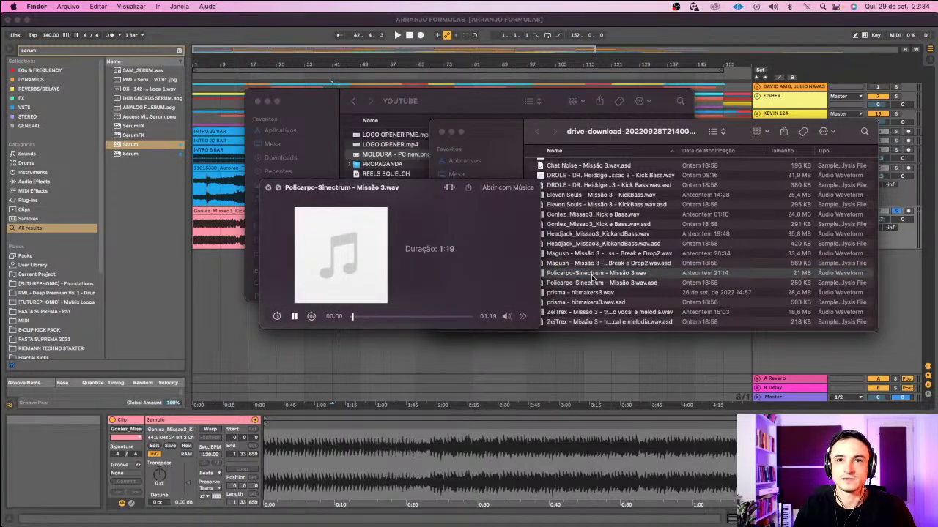
pyautogui.press('space')
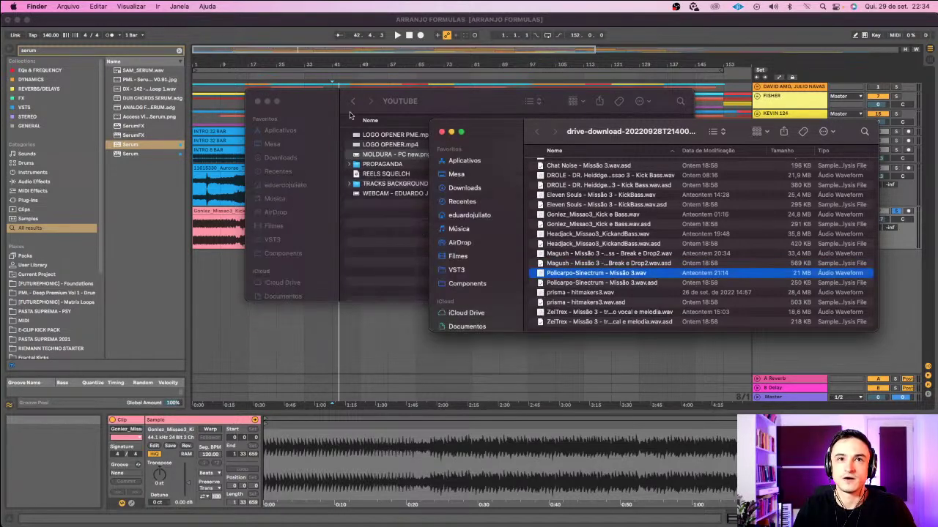
# - Close the YOUTUBE folder window, place Policarpo-Sinectrum - Missão 3.wav on track 27 at bar 65 and play it
pyautogui.click(257, 101)
pyautogui.moveTo(561, 275); pyautogui.dragTo(427, 211)
pyautogui.click(422, 212)
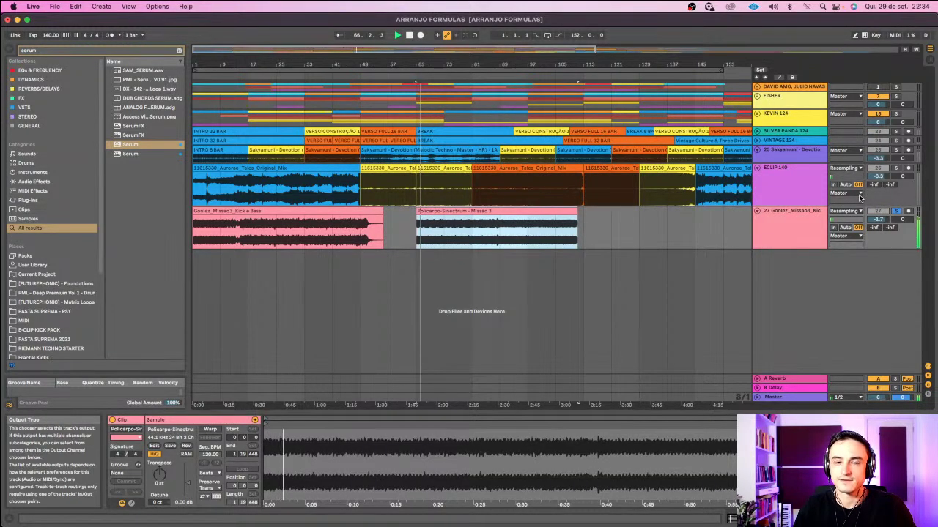
# - Play the Policarpo-Sinectrum clip on track 27 from bar 89 and stop playback
pyautogui.click(501, 232)
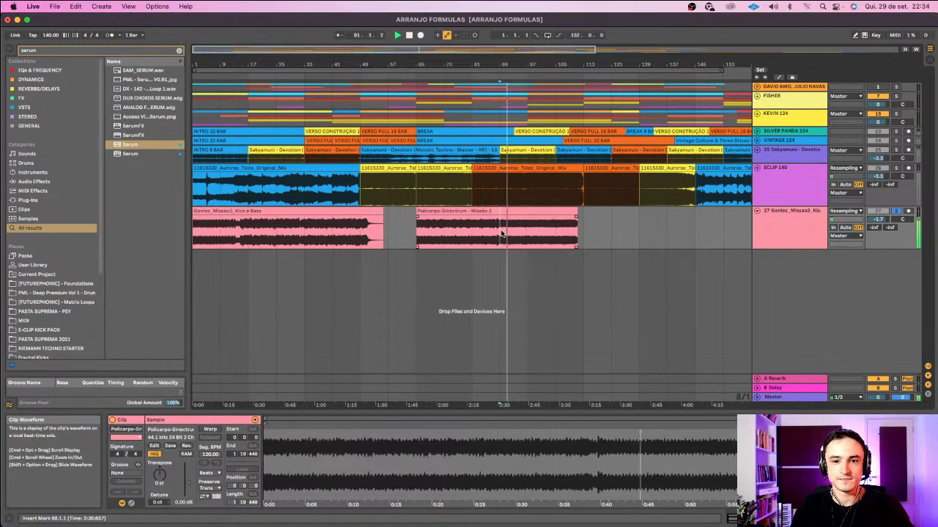
pyautogui.click(815, 225)
pyautogui.press('space')
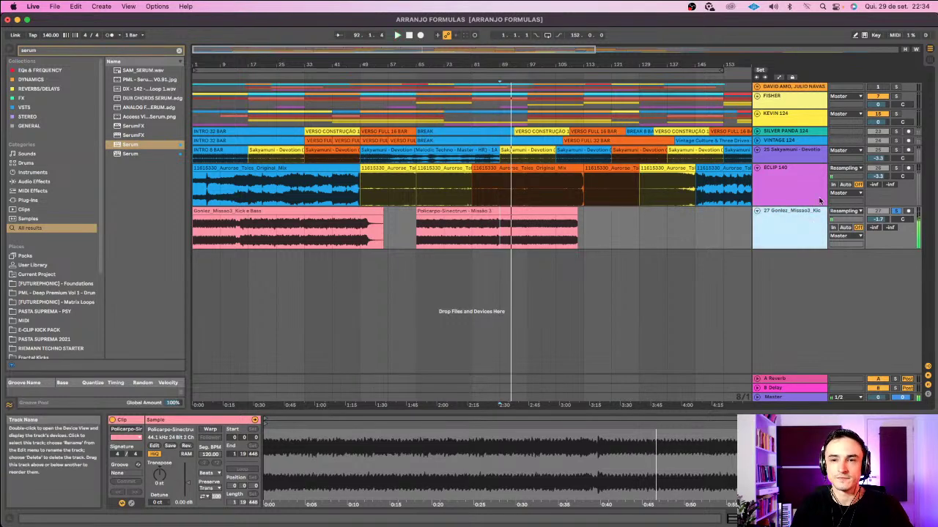
# - Switch to Finder, bring up the drive-download folder of Missão 3 files and close the extra Downloads window
pyautogui.moveTo(693, 525)
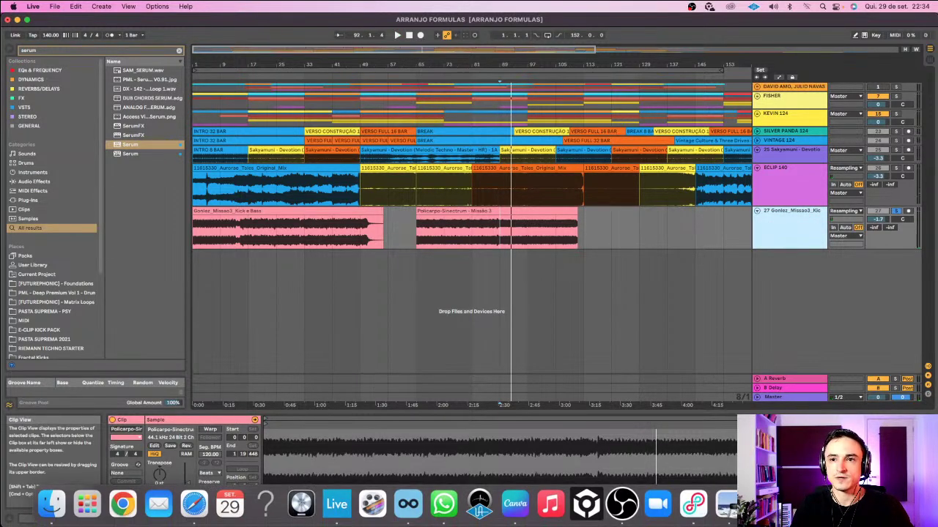
pyautogui.click(784, 507)
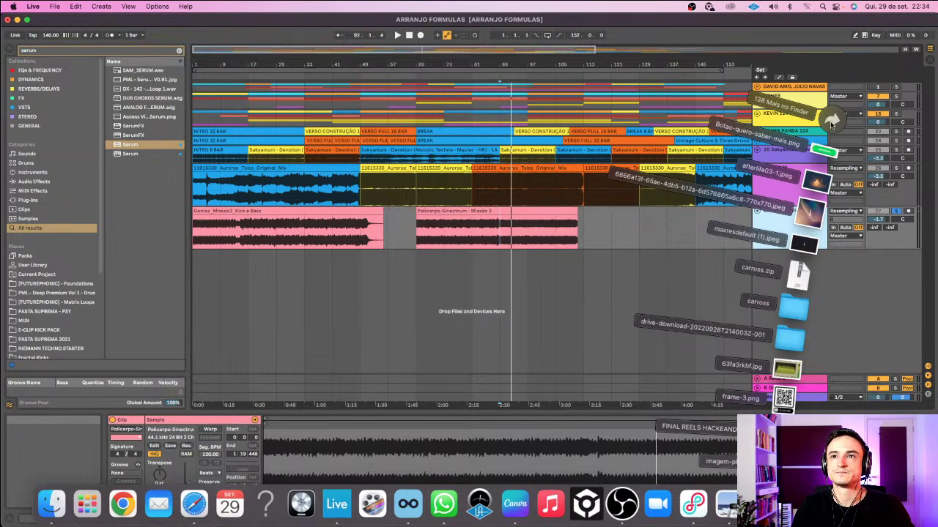
pyautogui.click(790, 337)
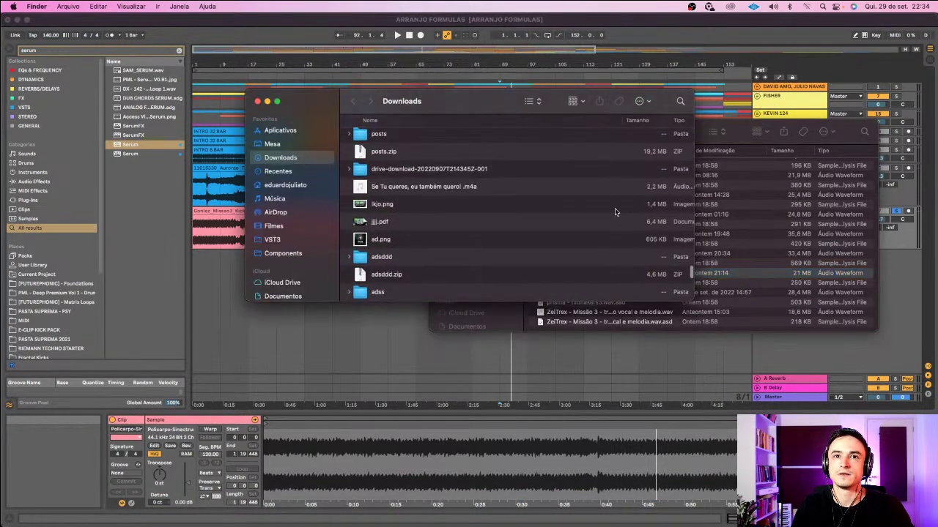
pyautogui.click(258, 101)
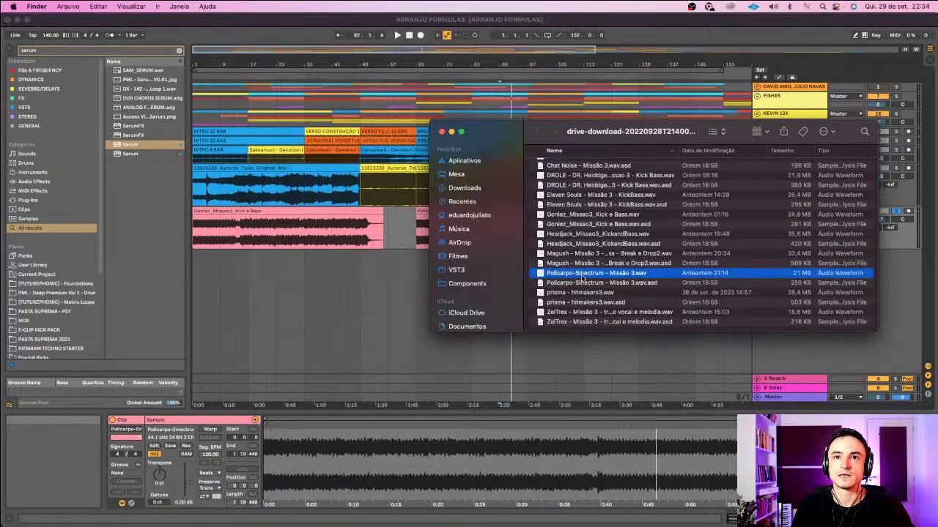
# - Place the Magush - Missão 3 Break e Drop2.wav file on track 27 at bar 57 and move the Finder window clear of the clip
pyautogui.click(564, 263)
pyautogui.moveTo(566, 253); pyautogui.dragTo(388, 231)
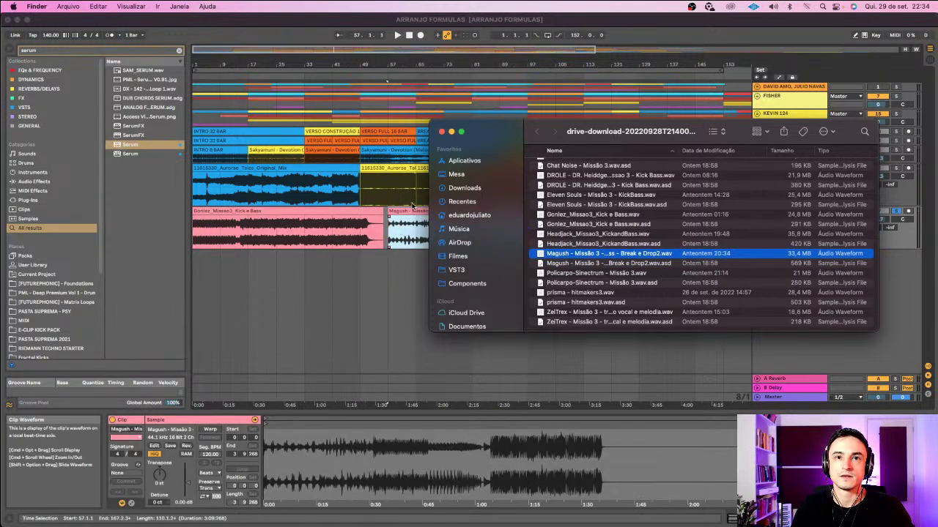
pyautogui.moveTo(489, 137); pyautogui.dragTo(336, 313)
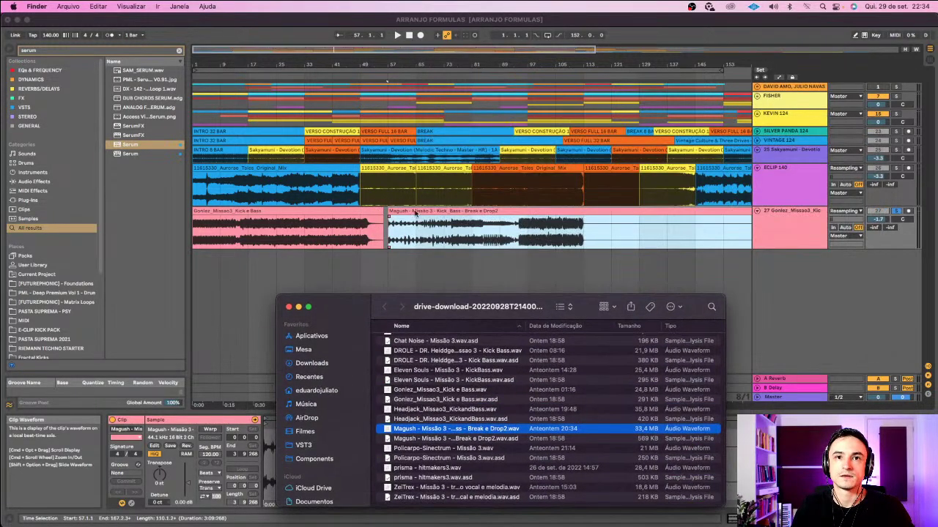
# - Move the Magush clip to bar 65, trim away its opening up to the drop and start it at bar 81
pyautogui.click(414, 214)
pyautogui.moveTo(482, 211); pyautogui.dragTo(510, 221)
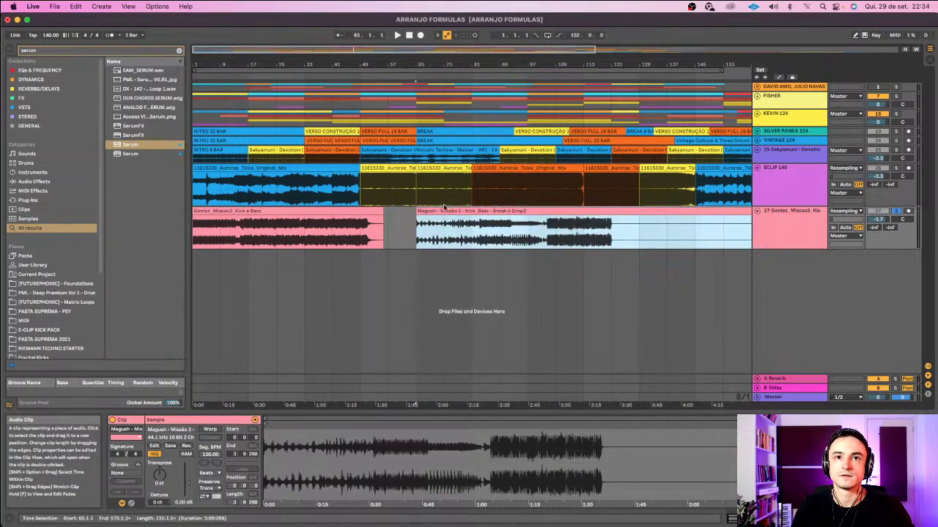
pyautogui.moveTo(417, 212); pyautogui.dragTo(476, 214)
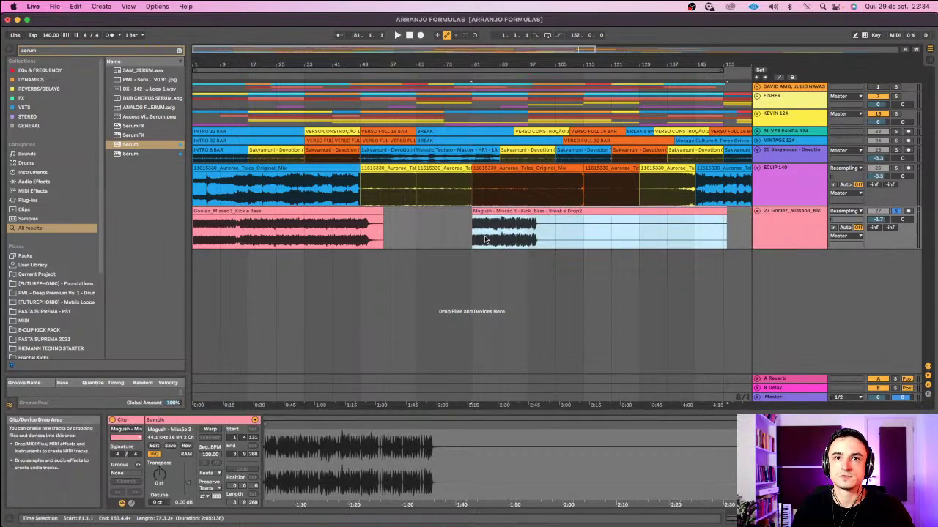
# - Play the trimmed Magush clip from bar 81 and again from bar 97
pyautogui.press('space')
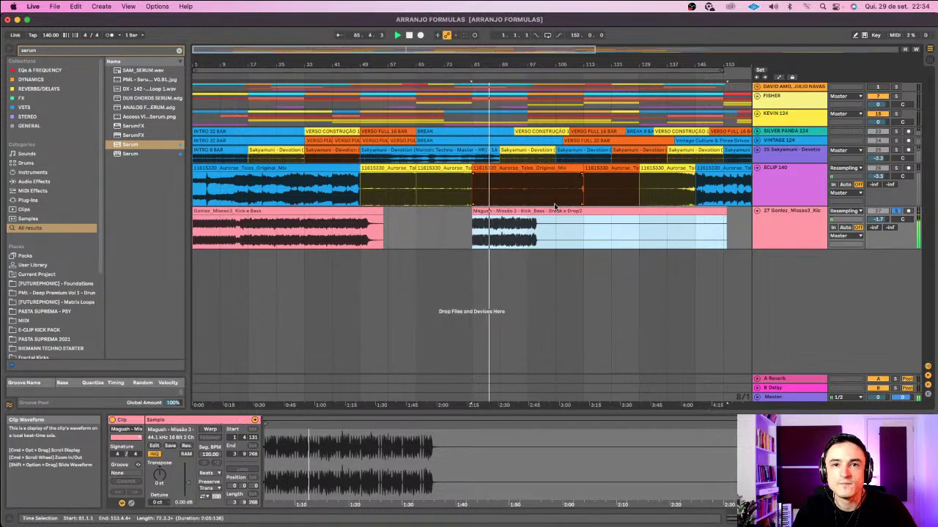
pyautogui.click(518, 242)
pyautogui.press('space')
pyautogui.press('space')
pyautogui.press('space')
# - Switch to Finder, preview prisma - hitmakers3.wav from the drive-download folder at two points in the audio and close the preview
pyautogui.moveTo(658, 525)
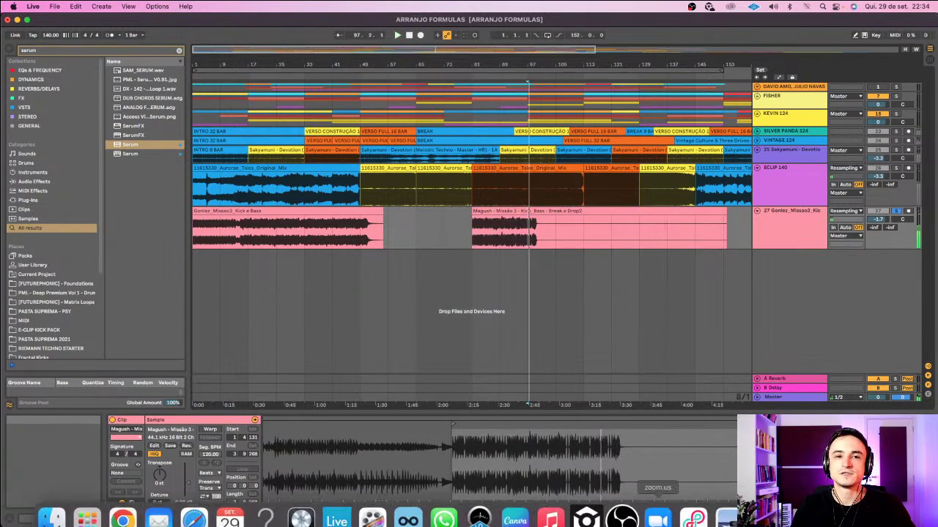
pyautogui.click(55, 506)
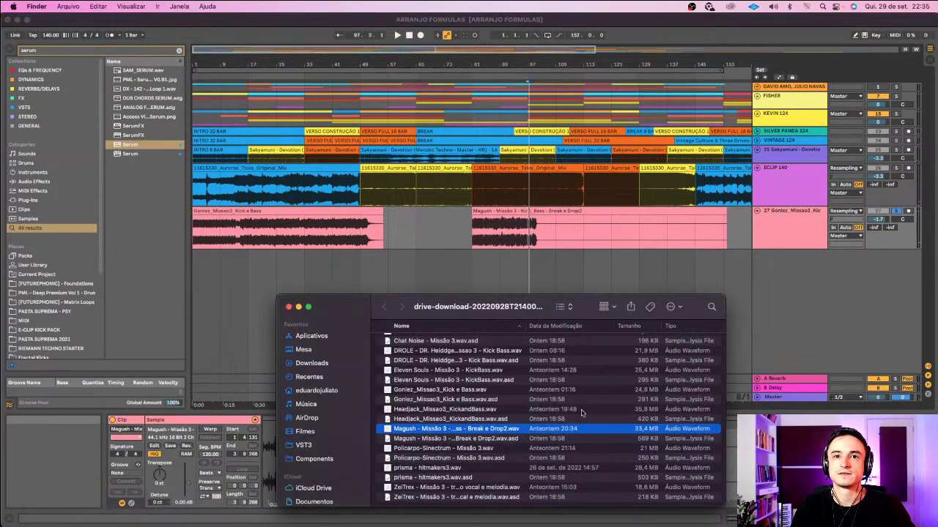
pyautogui.moveTo(350, 314); pyautogui.dragTo(364, 87)
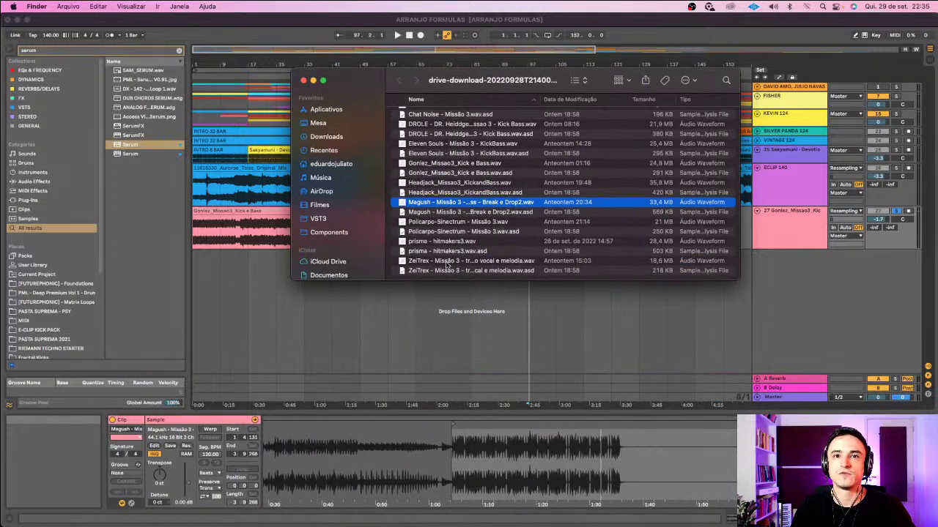
pyautogui.click(446, 262)
pyautogui.click(446, 242)
pyautogui.press('space')
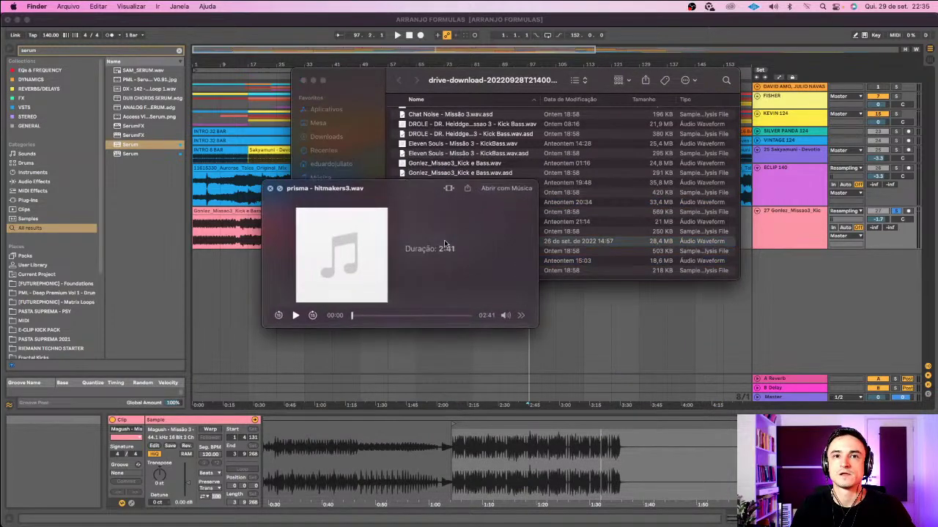
pyautogui.click(390, 316)
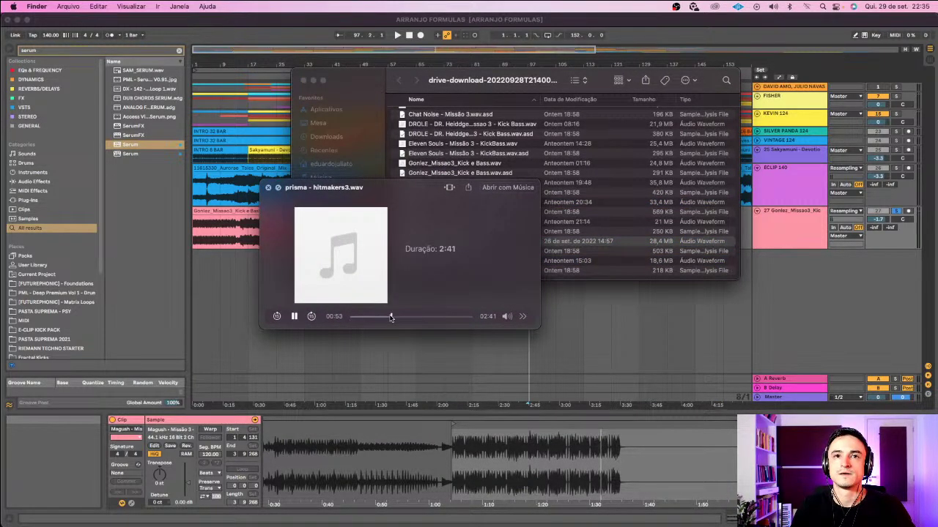
pyautogui.click(417, 317)
pyautogui.click(269, 189)
pyautogui.click(270, 190)
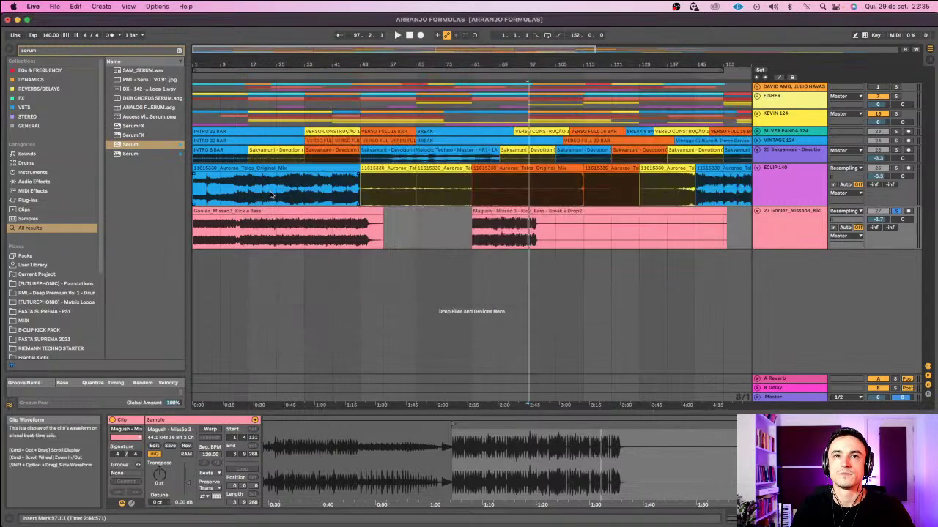
# - Select the Magush clip on track 27 and open the full Downloads folder in Finder
pyautogui.click(507, 211)
pyautogui.moveTo(689, 522)
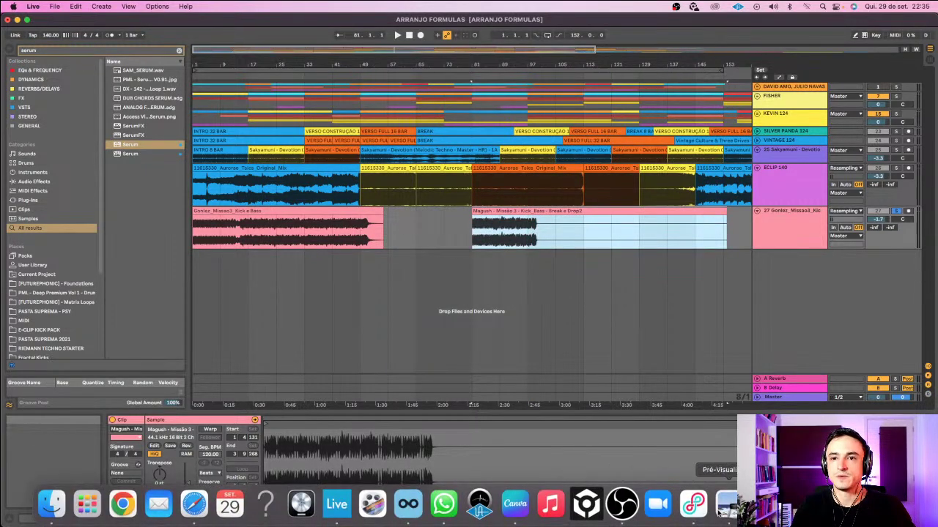
pyautogui.rightClick(718, 513)
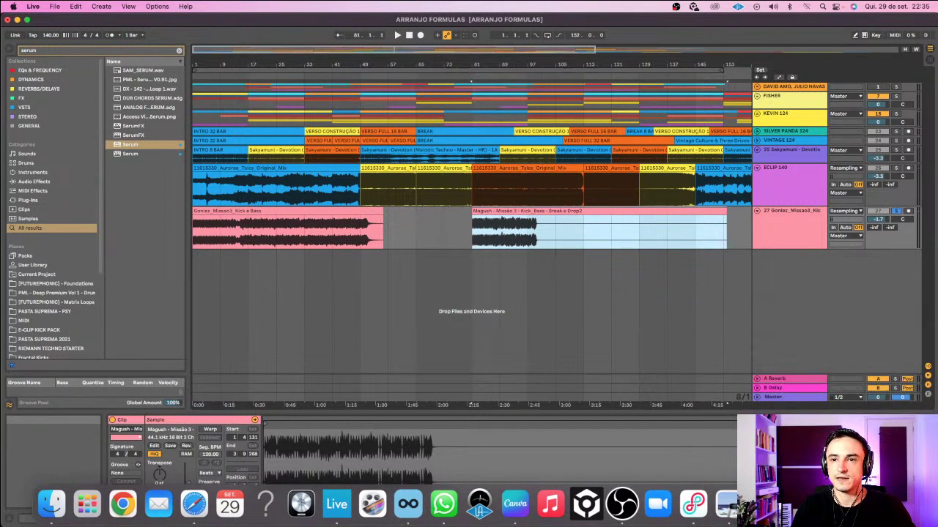
pyautogui.click(724, 507)
pyautogui.click(775, 506)
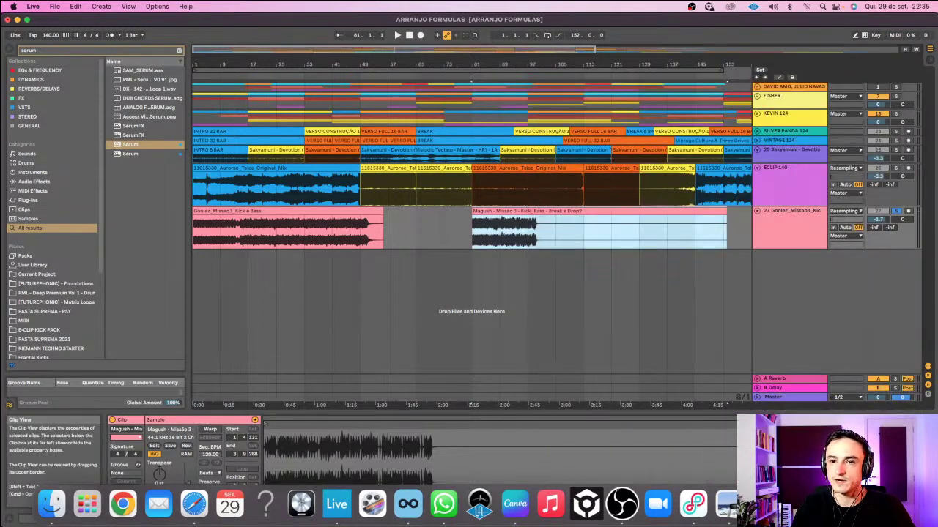
pyautogui.click(834, 119)
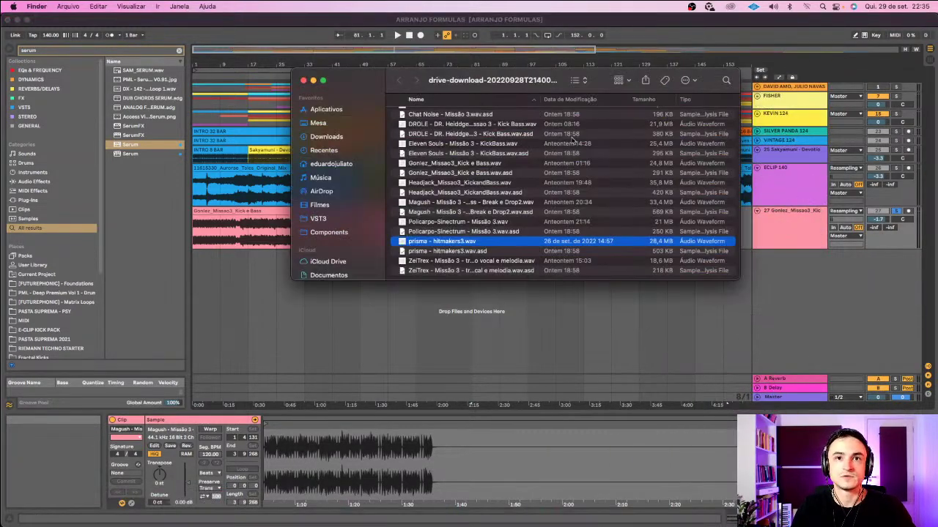
# - Look through the Downloads folder and check the audio files inside drive-download-20220928T214003Z-001
pyautogui.scroll(-10, 478, 187)
pyautogui.scroll(-5, 526, 243)
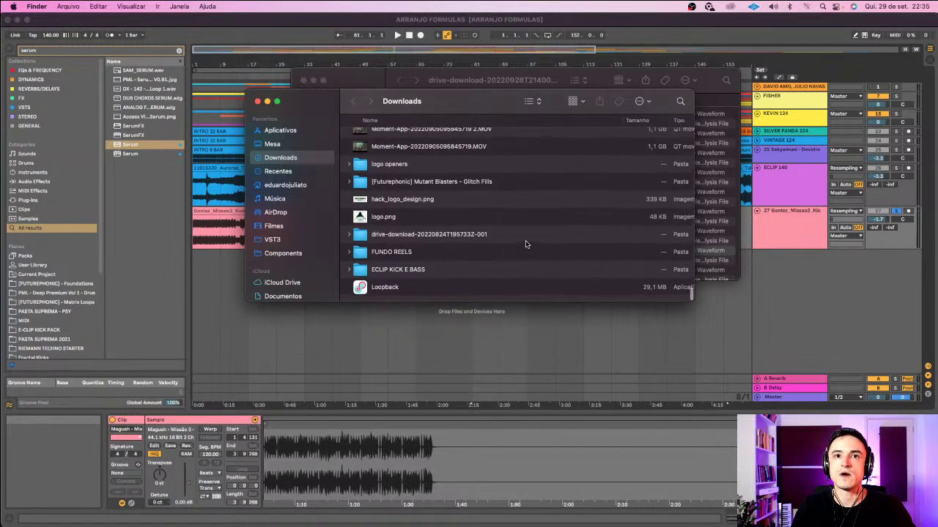
pyautogui.scroll(-8, 430, 262)
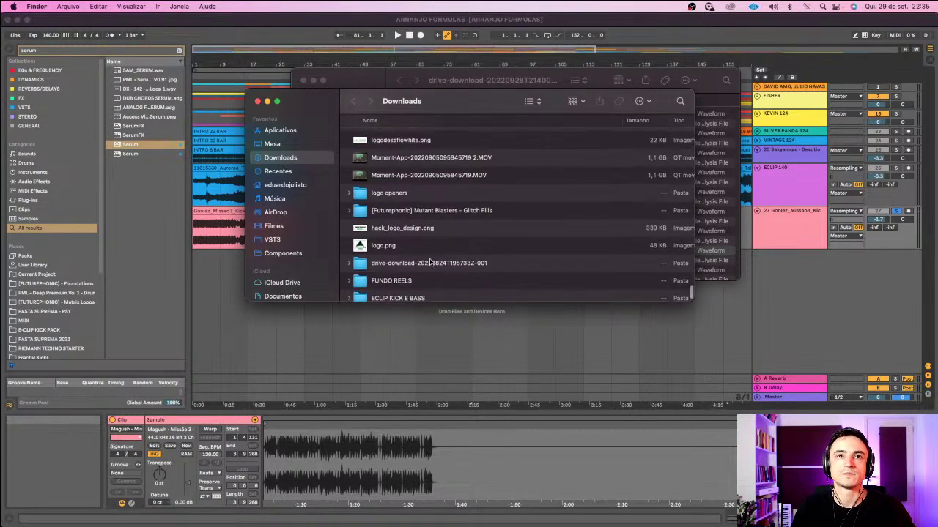
pyautogui.scroll(-10, 430, 262)
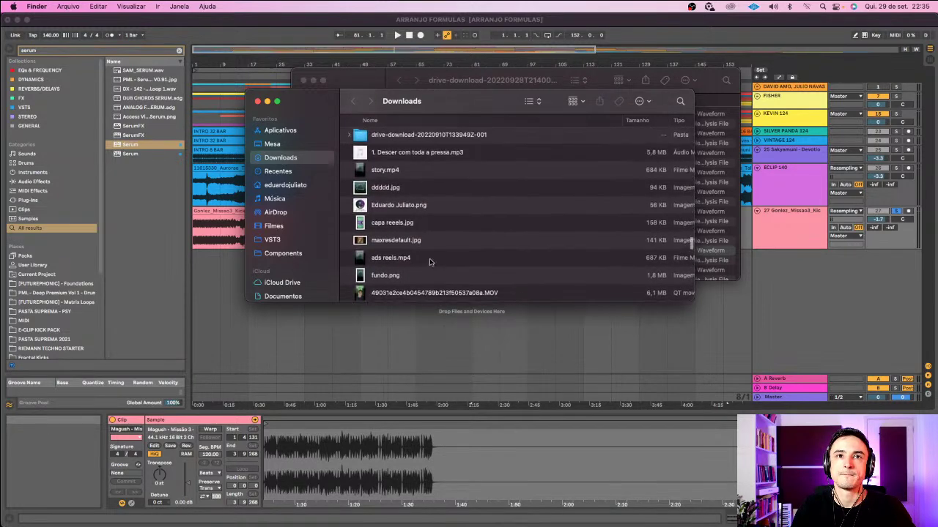
pyautogui.scroll(15, 431, 262)
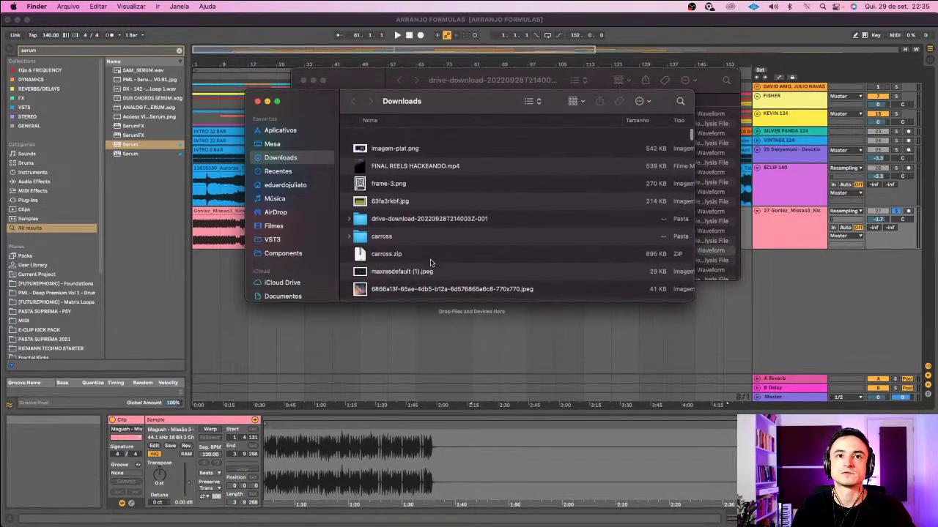
pyautogui.doubleClick(406, 210)
pyautogui.scroll(-2, 410, 181)
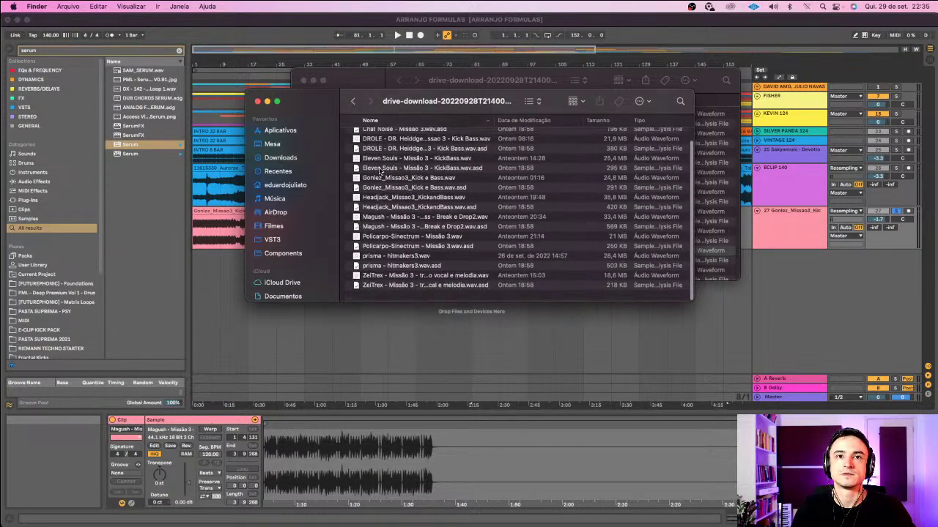
# - Return to Downloads, find the drive-download-20220921T221804Z-001 folder and open its list of audio files
pyautogui.scroll(-15, 439, 194)
pyautogui.scroll(-15, 437, 194)
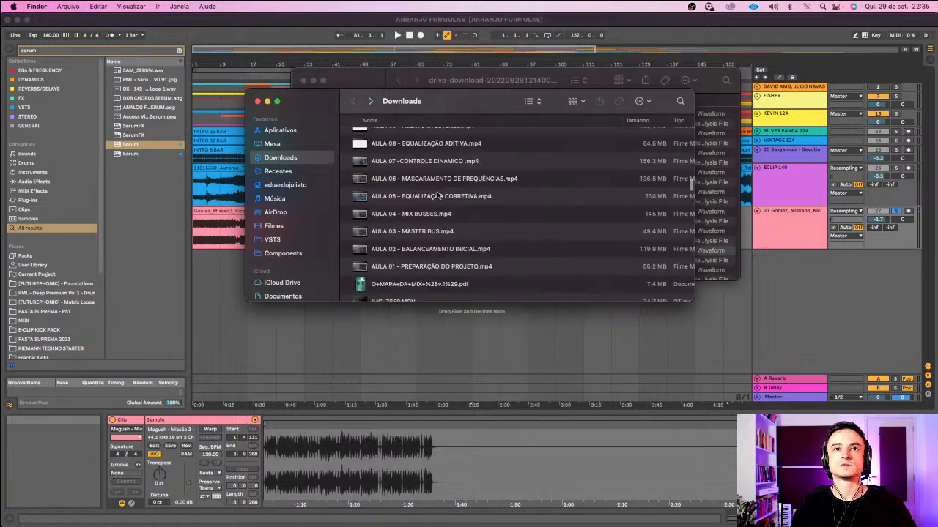
pyautogui.click(408, 138)
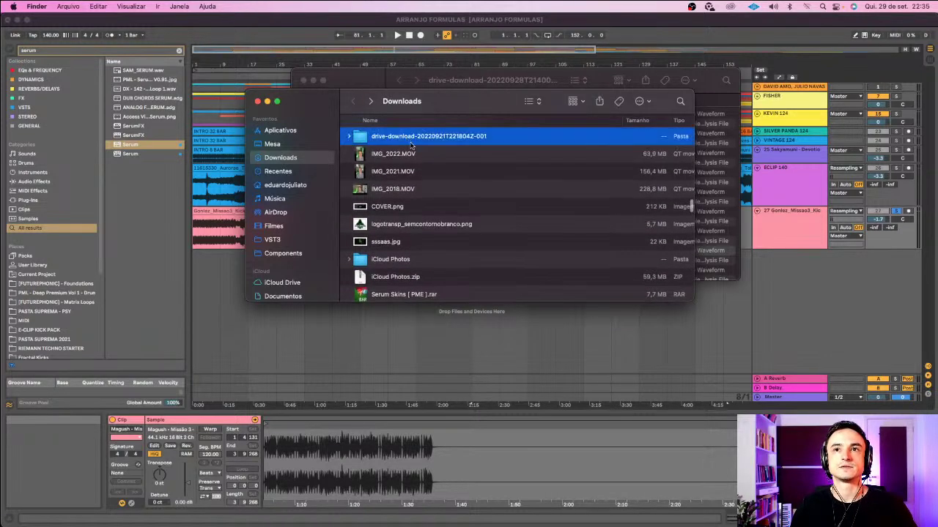
pyautogui.scroll(3, 418, 155)
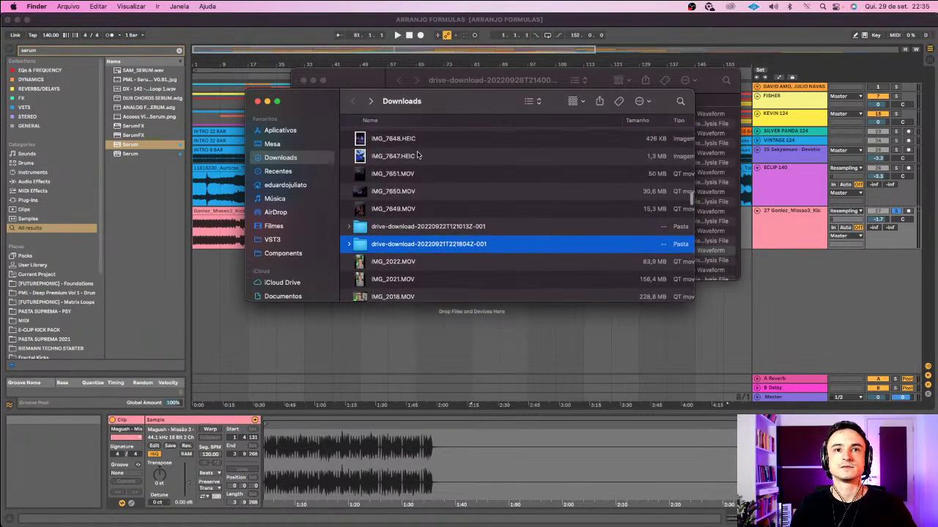
pyautogui.doubleClick(443, 244)
pyautogui.scroll(-3, 443, 247)
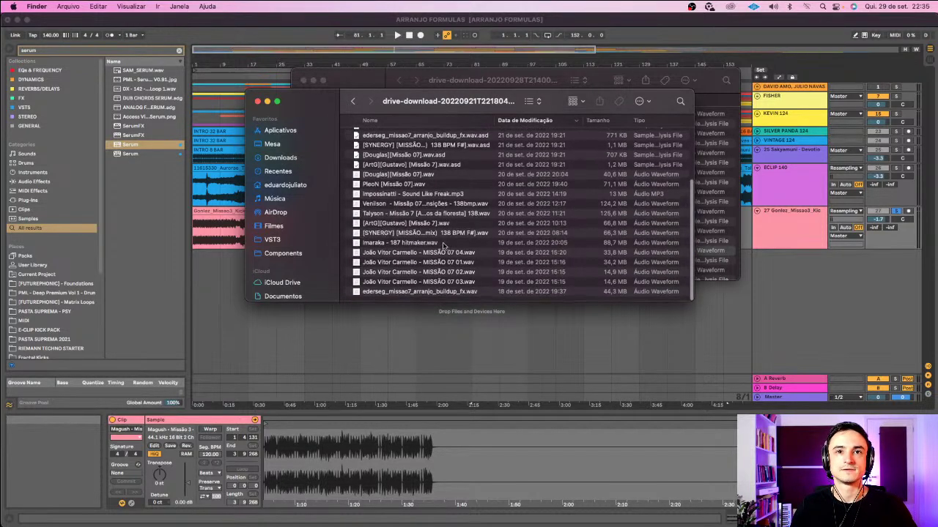
# - Place the Missãp 07 138bmp WAV file on a new audio track at bar 121 and move both Finder windows aside
pyautogui.click(399, 205)
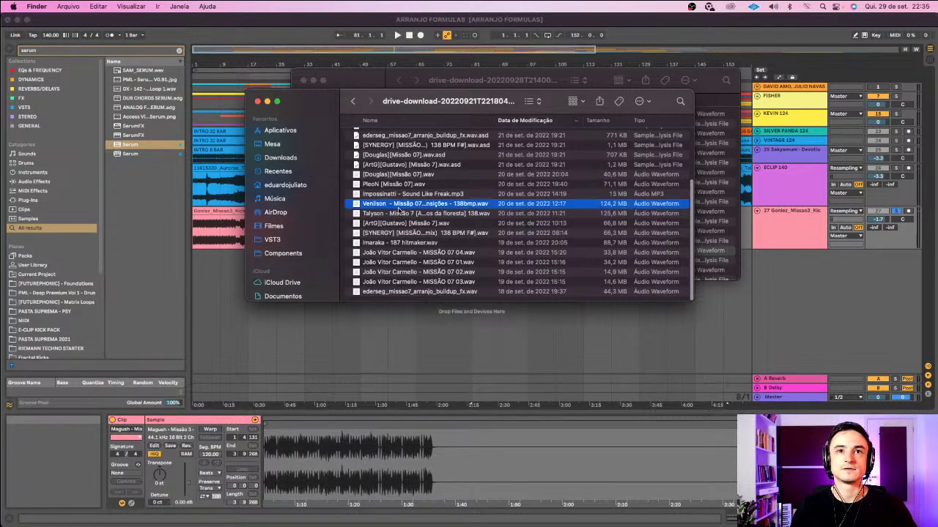
pyautogui.moveTo(389, 203); pyautogui.dragTo(722, 253)
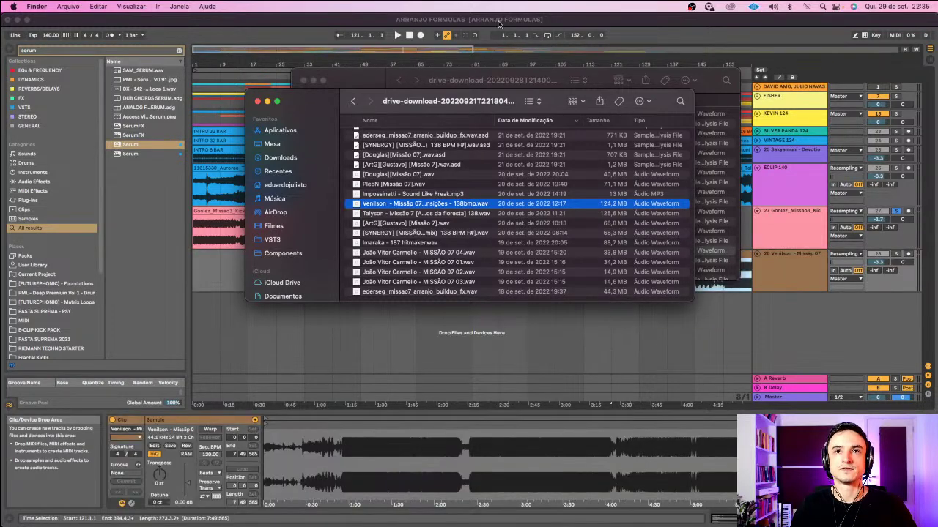
pyautogui.moveTo(564, 79); pyautogui.dragTo(290, 64)
pyautogui.moveTo(572, 101); pyautogui.dragTo(415, 71)
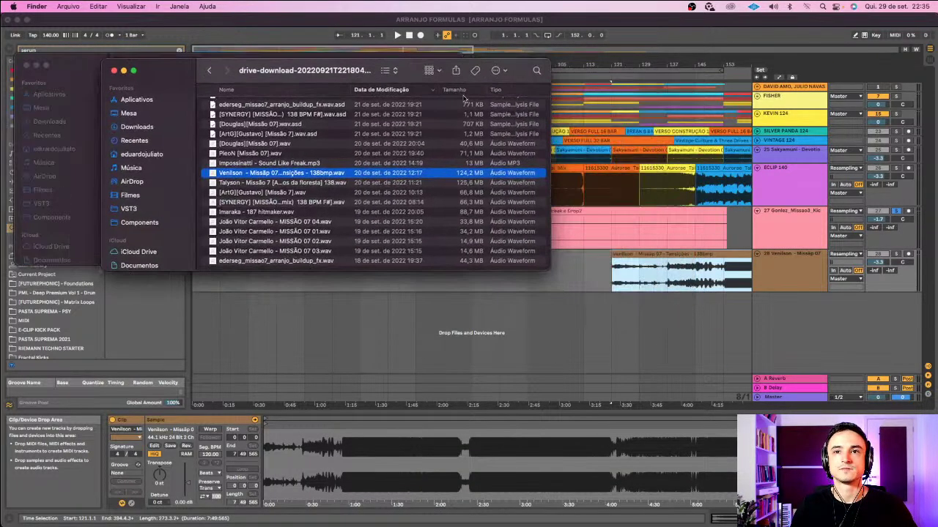
# - Move the Missãp 07 clip on track 28 back to start at bar 1
pyautogui.click(693, 262)
pyautogui.hscroll(4, 687, 267)
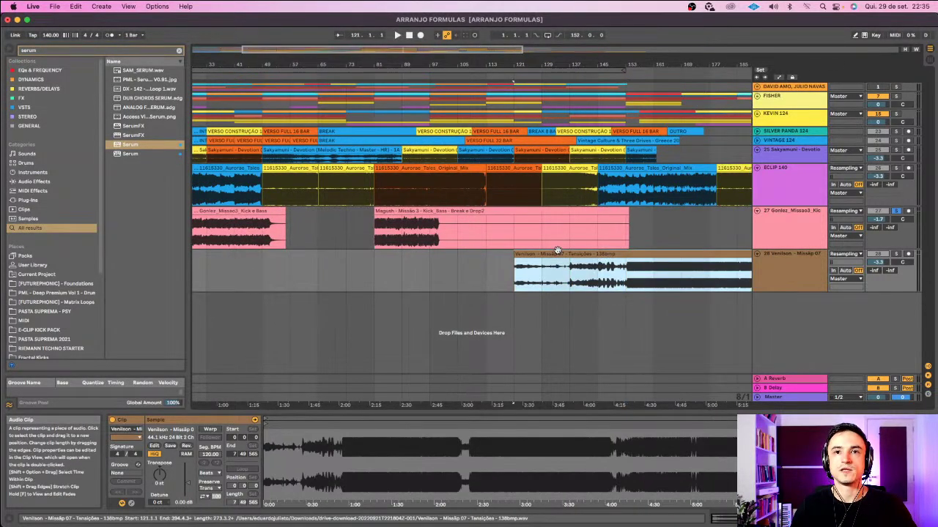
pyautogui.moveTo(557, 253); pyautogui.dragTo(326, 267)
pyautogui.moveTo(398, 256); pyautogui.dragTo(371, 256)
pyautogui.hscroll(1, 308, 290)
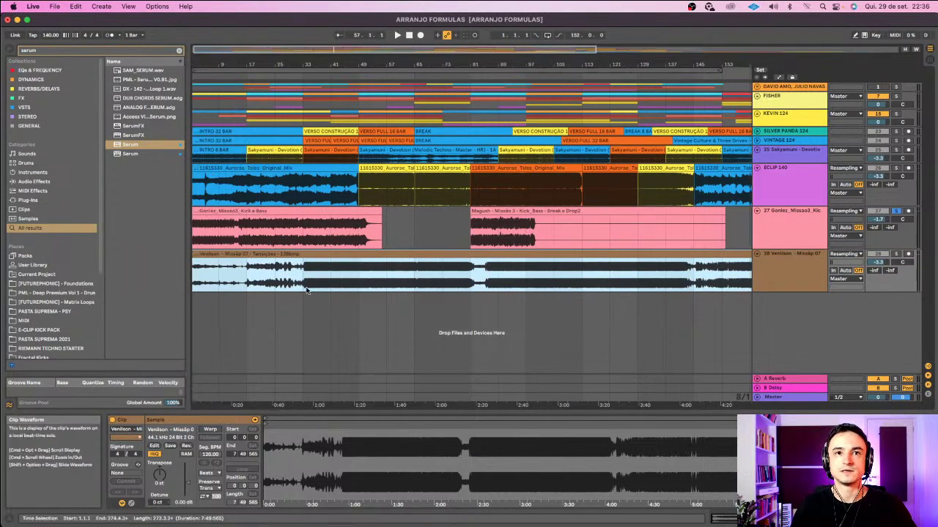
# - Solo track 28, set its volume to 0, and play the Missãp 07 clip from bars 33 and 49
pyautogui.click(301, 287)
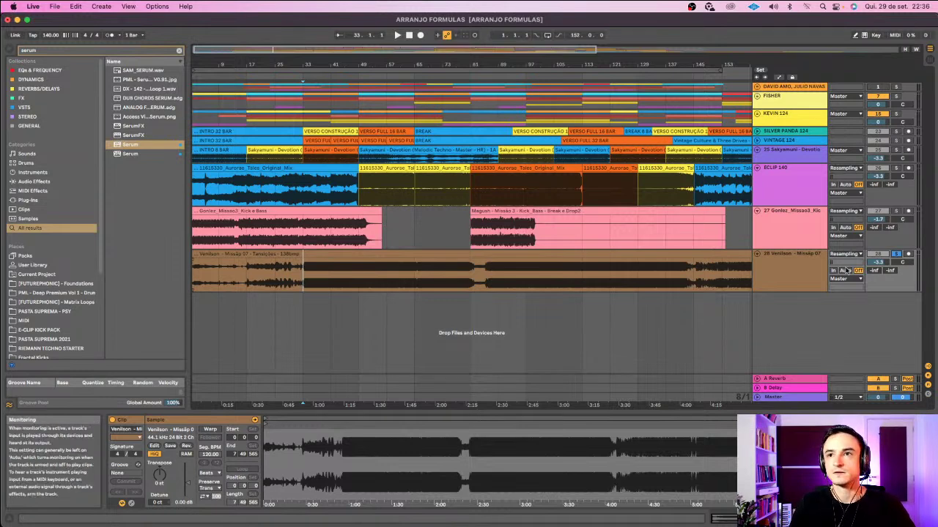
pyautogui.press('space')
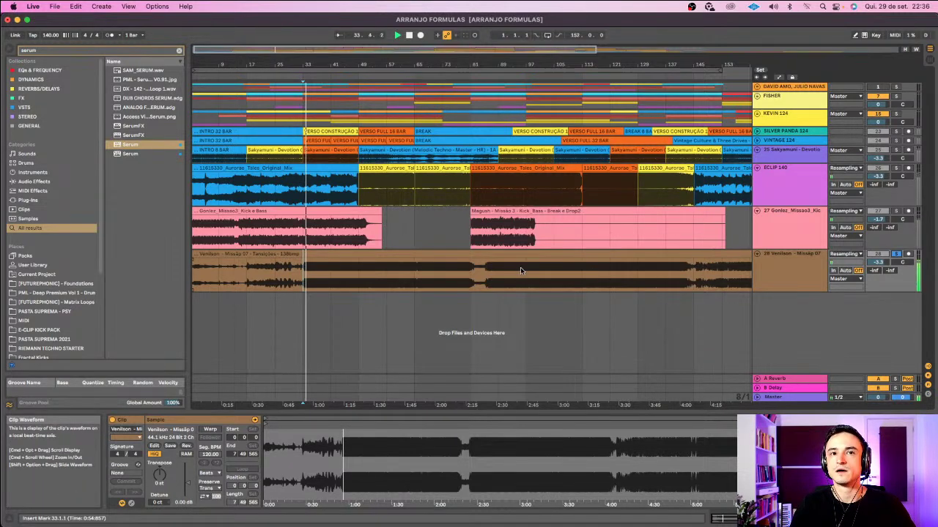
pyautogui.click(360, 282)
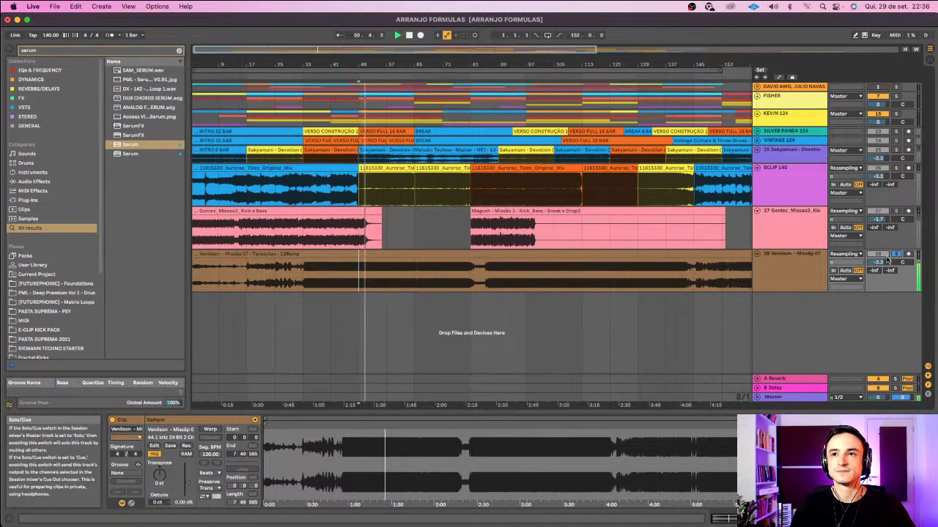
# - Audition the later sections of the Missãp 07 clip from bars 105 and 185, ending with playback stopped
pyautogui.click(554, 286)
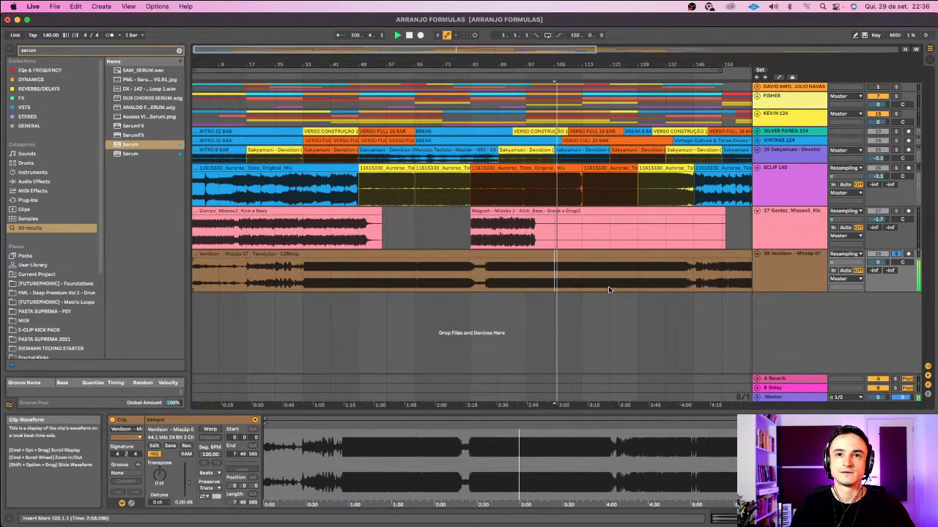
pyautogui.hscroll(5, 608, 285)
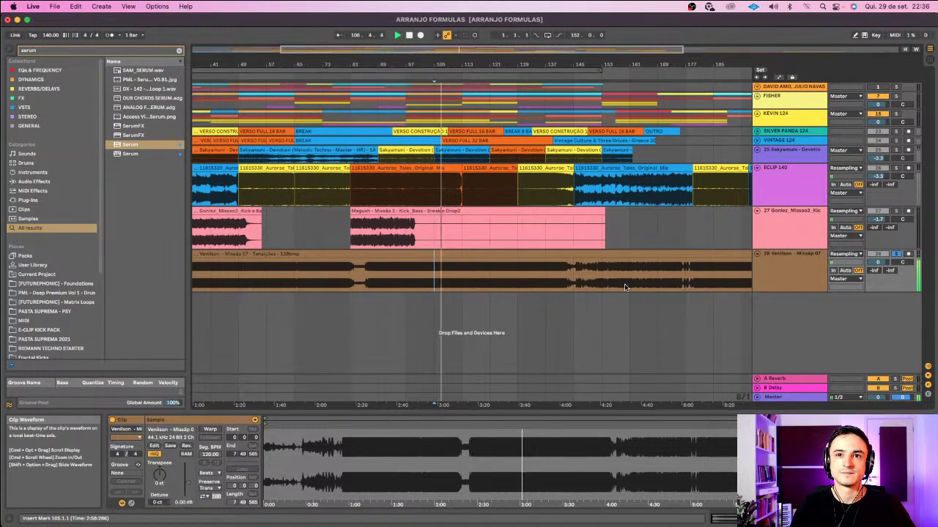
pyautogui.hscroll(6, 616, 284)
pyautogui.click(561, 285)
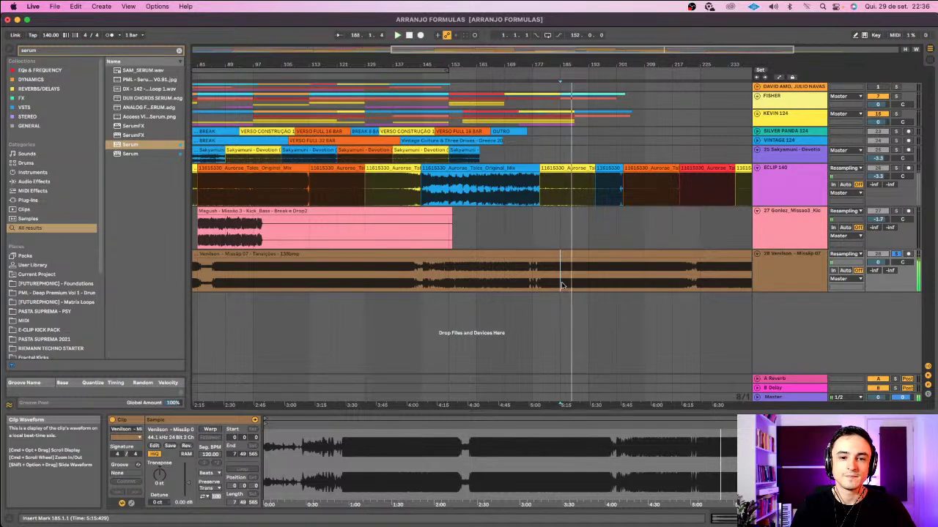
pyautogui.press('space')
# - Show the full arrangement length and briefly play the Missãp 07 clip from bar 97
pyautogui.hscroll(-5, 561, 283)
pyautogui.moveTo(436, 64); pyautogui.dragTo(437, 36)
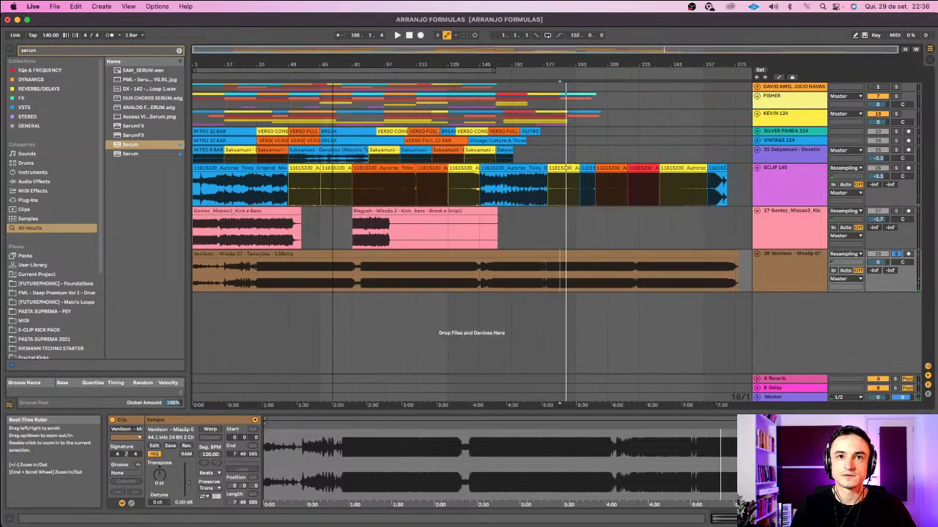
pyautogui.click(570, 252)
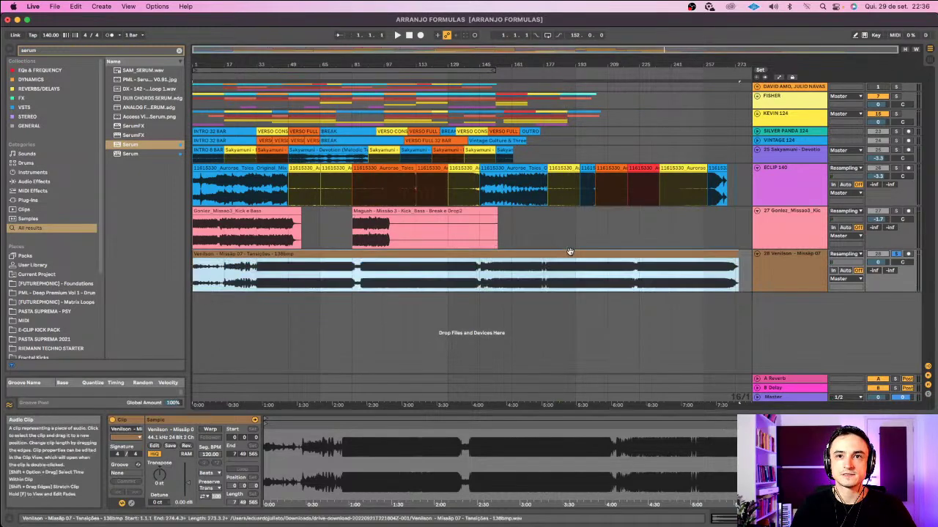
pyautogui.click(384, 282)
pyautogui.press('space')
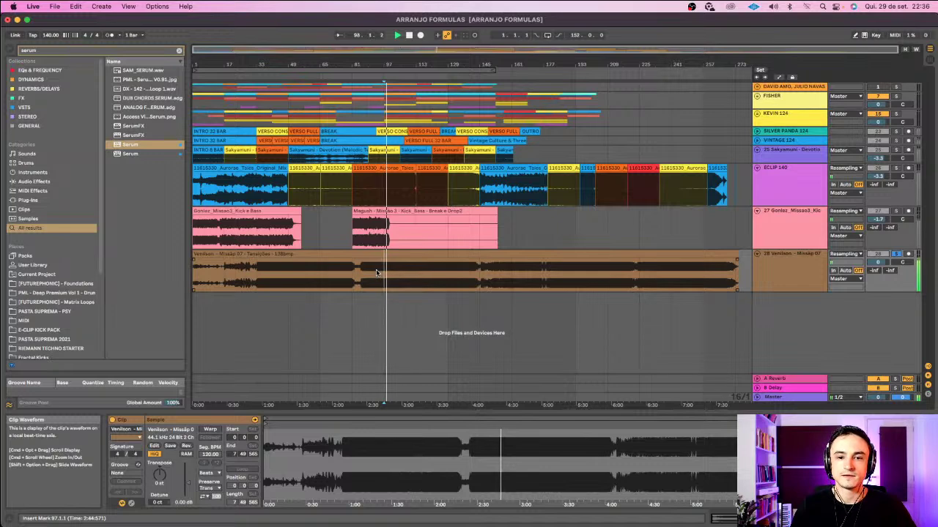
pyautogui.press('space')
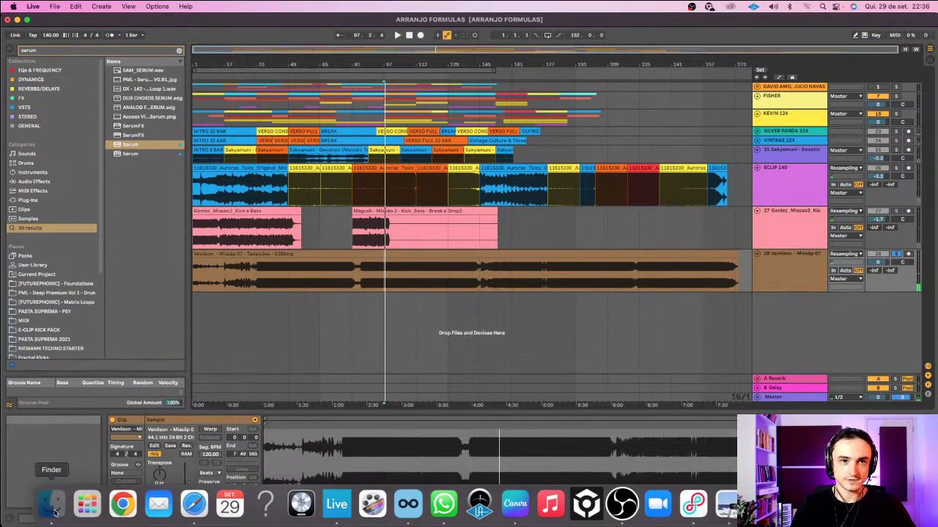
# - Find PleoN [Missão 07].wav in the drive-download-20220921T221804Z-001 folder in Finder and preview it from about 01:23
pyautogui.click(51, 504)
pyautogui.scroll(5, 262, 207)
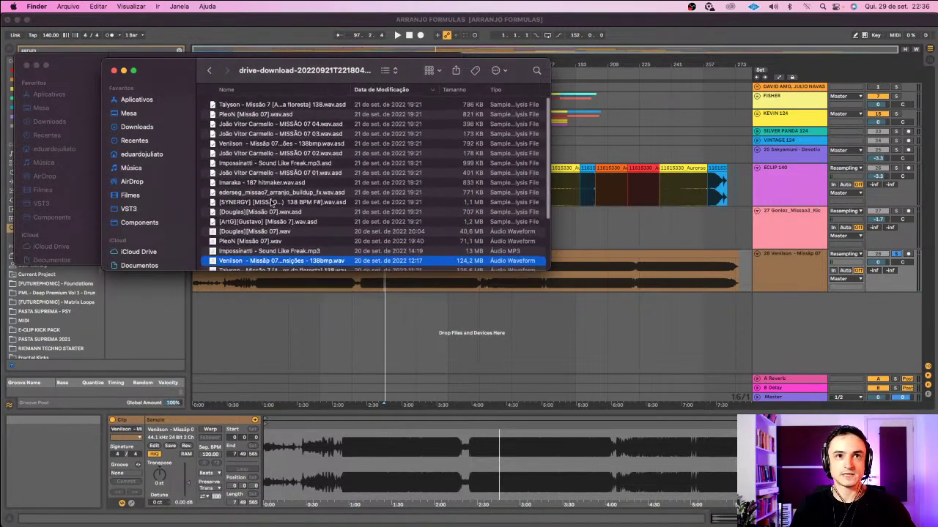
pyautogui.click(259, 143)
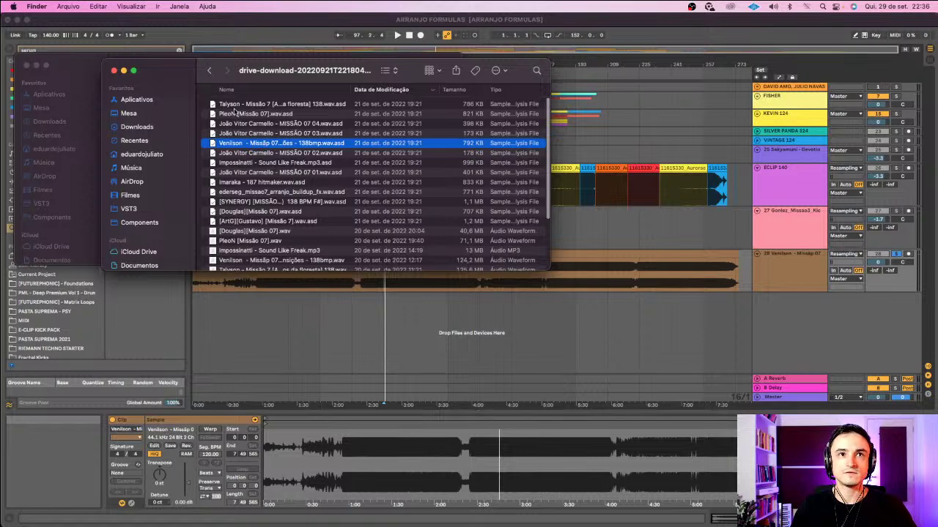
pyautogui.scroll(-3, 252, 144)
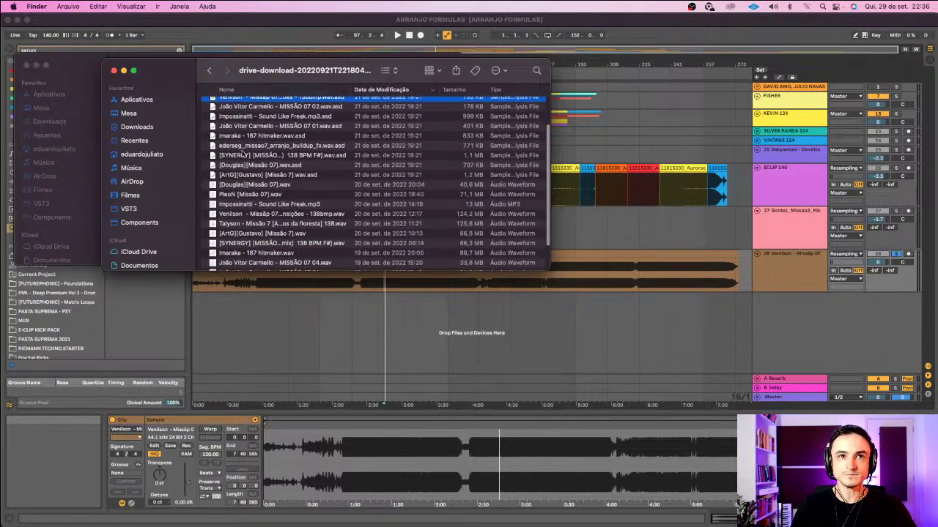
pyautogui.click(237, 195)
pyautogui.press('space')
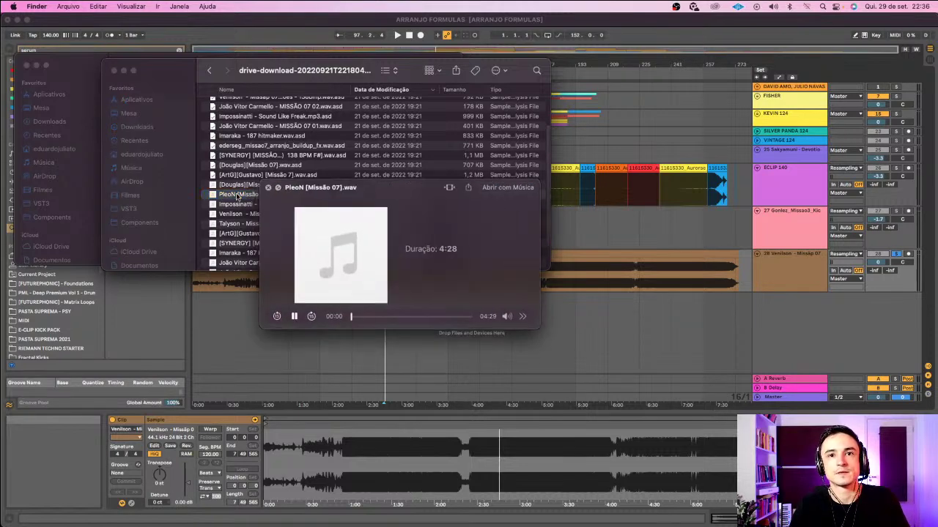
pyautogui.moveTo(374, 317); pyautogui.dragTo(388, 317)
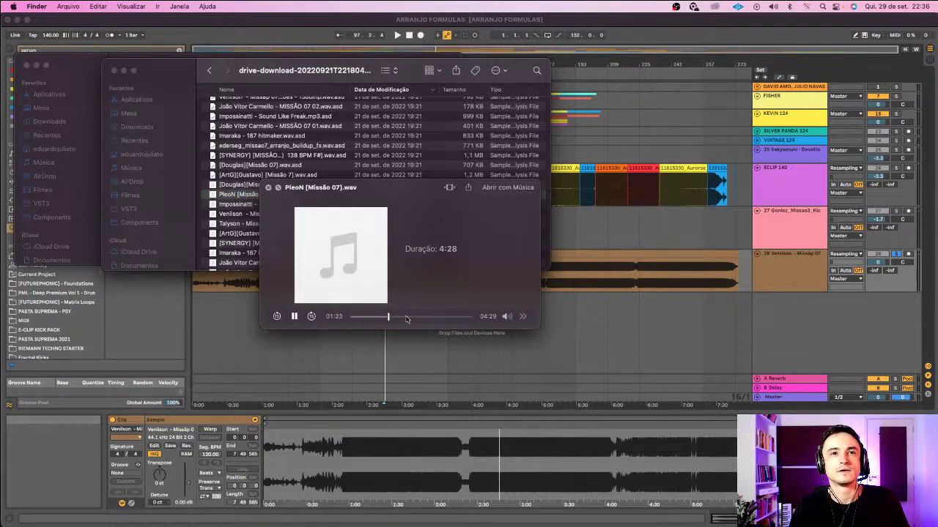
pyautogui.press('space')
# - Place PleoN [Missão 07].wav on track 28 after the Missãp 07 clip, starting at bar 257
pyautogui.moveTo(249, 194); pyautogui.dragTo(668, 271)
pyautogui.hscroll(5, 660, 264)
pyautogui.click(652, 255)
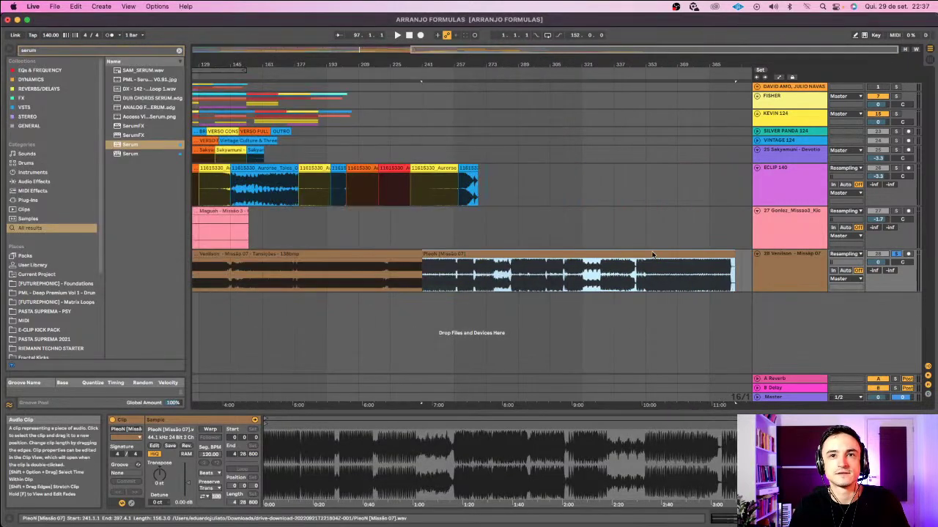
pyautogui.moveTo(493, 255); pyautogui.dragTo(526, 255)
# - Audition the PleoN [Missão 07] clip on track 28 from bars 257, 305 and 369
pyautogui.press('space')
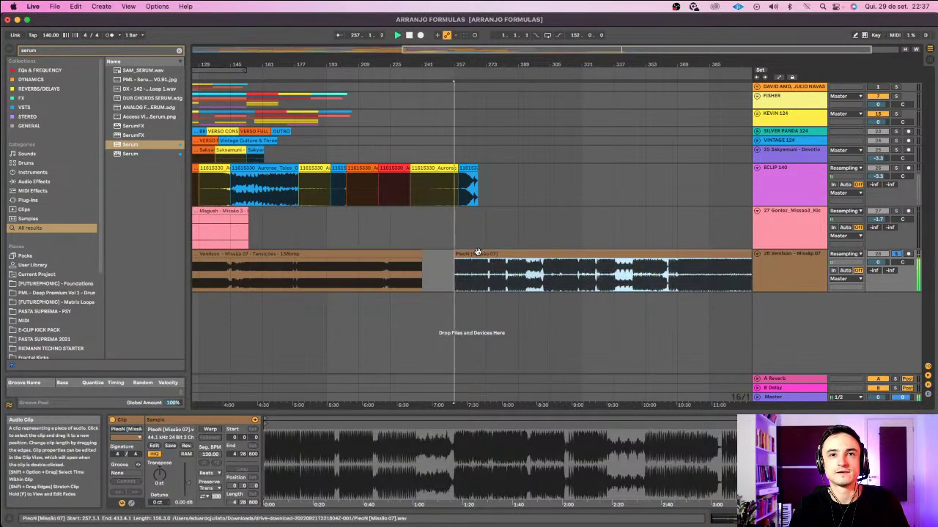
pyautogui.click(541, 281)
pyautogui.press('space')
pyautogui.press('space')
pyautogui.hscroll(1, 617, 284)
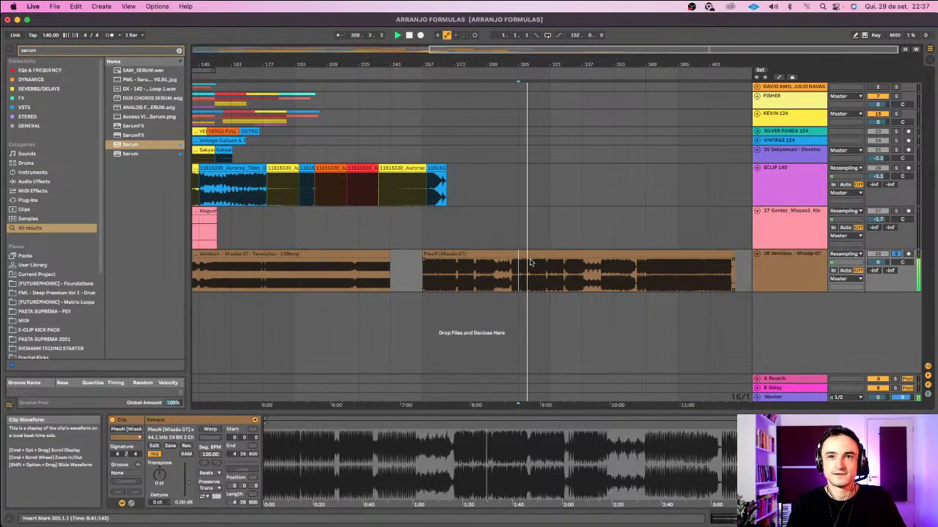
pyautogui.click(636, 285)
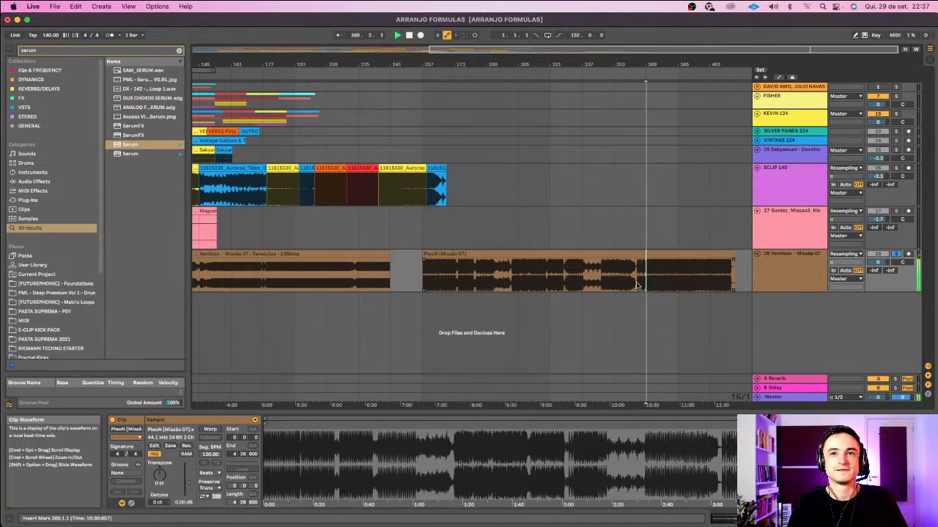
# - Check the remaining files in Finder, and open the Instagram message inbox in a new Safari window
pyautogui.click(49, 511)
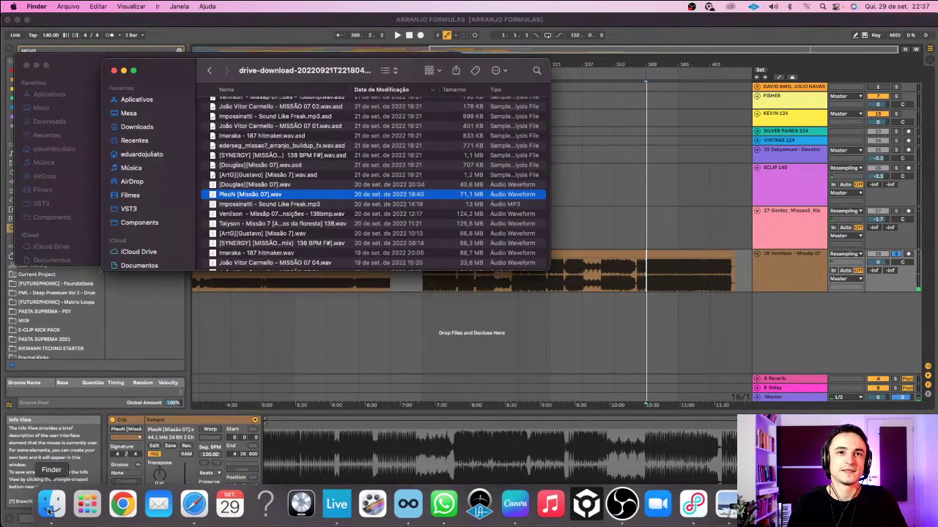
pyautogui.scroll(-3, 289, 218)
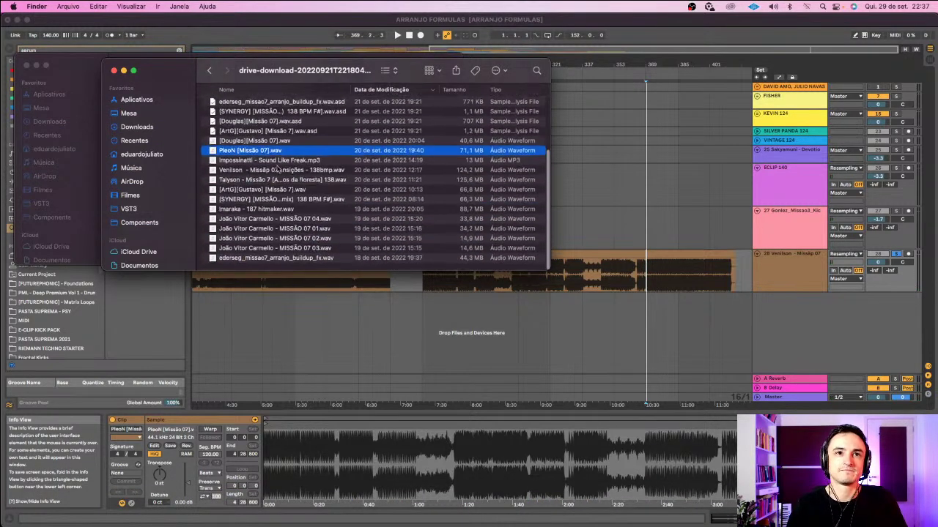
pyautogui.rightClick(194, 511)
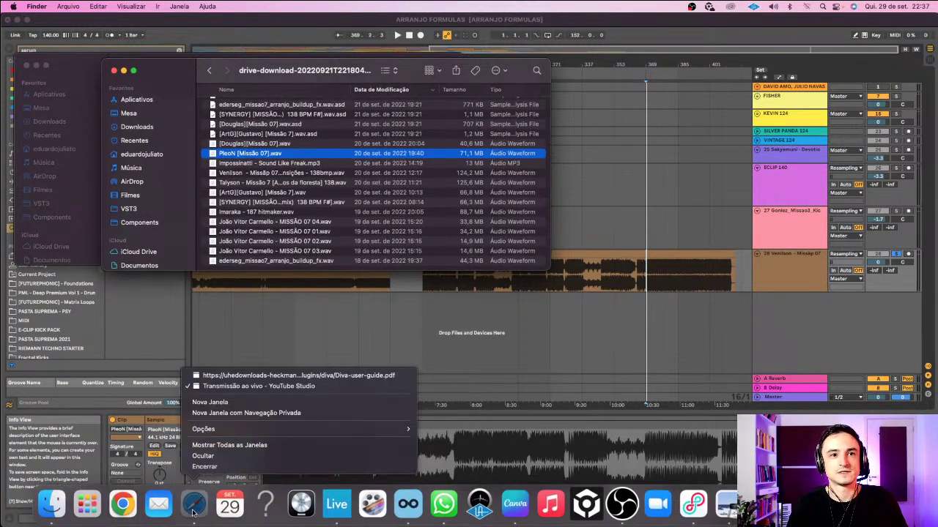
pyautogui.click(214, 405)
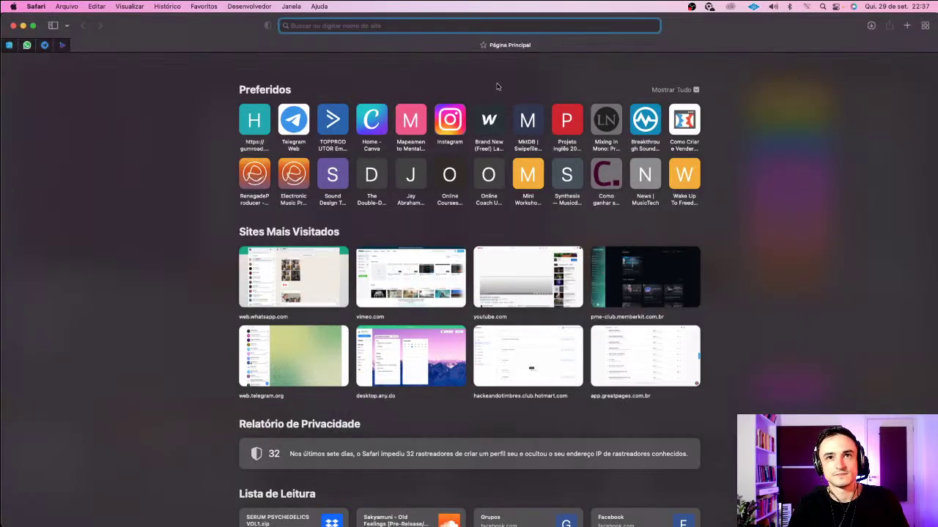
pyautogui.click(452, 123)
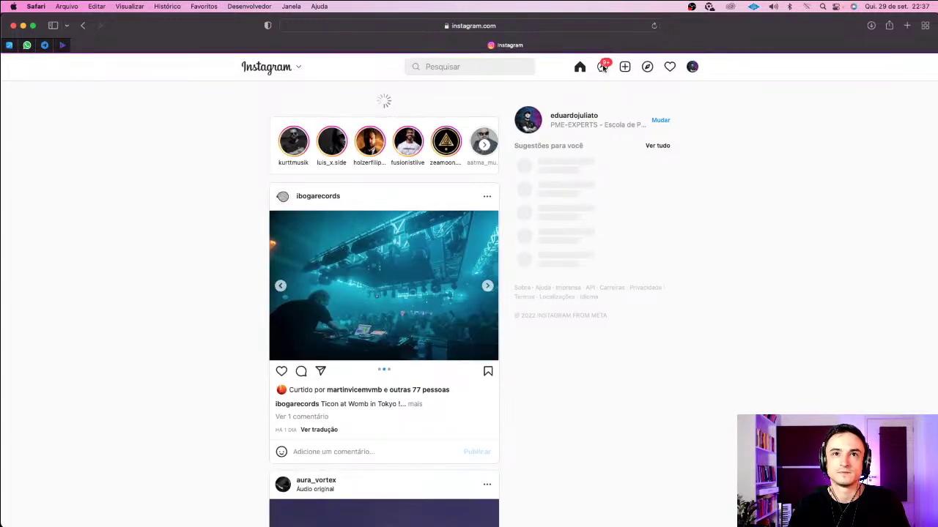
pyautogui.click(602, 68)
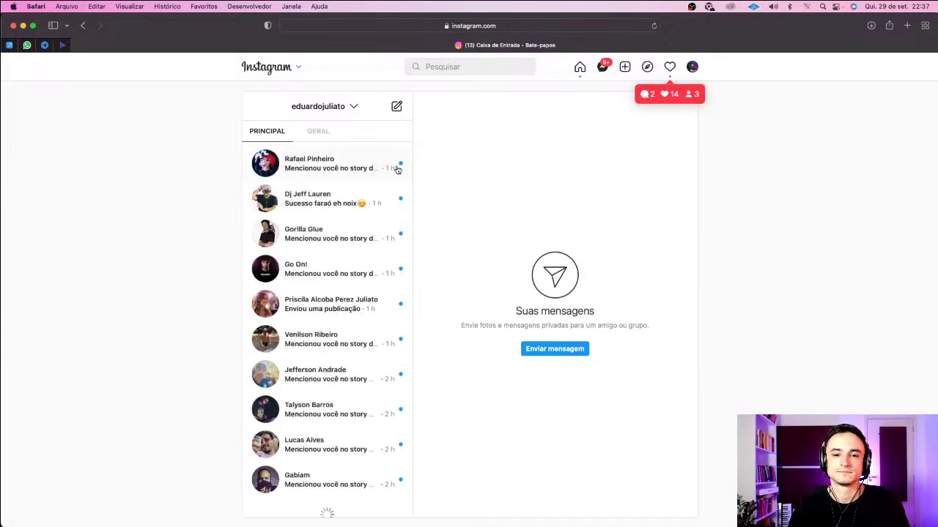
# - Look through the primary Instagram message list for the Cosmic Wolf conversation
pyautogui.scroll(-2, 319, 332)
pyautogui.scroll(-9, 319, 332)
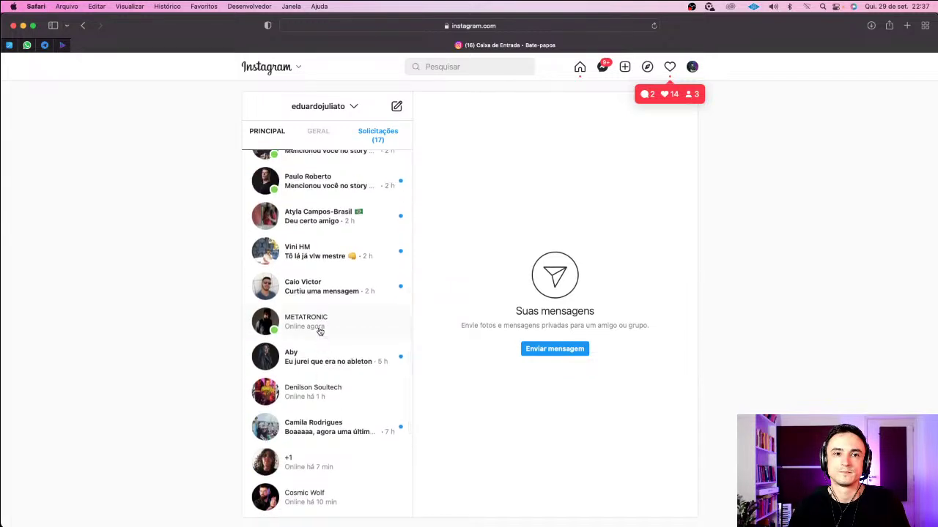
pyautogui.scroll(-1, 319, 332)
pyautogui.scroll(-2, 319, 332)
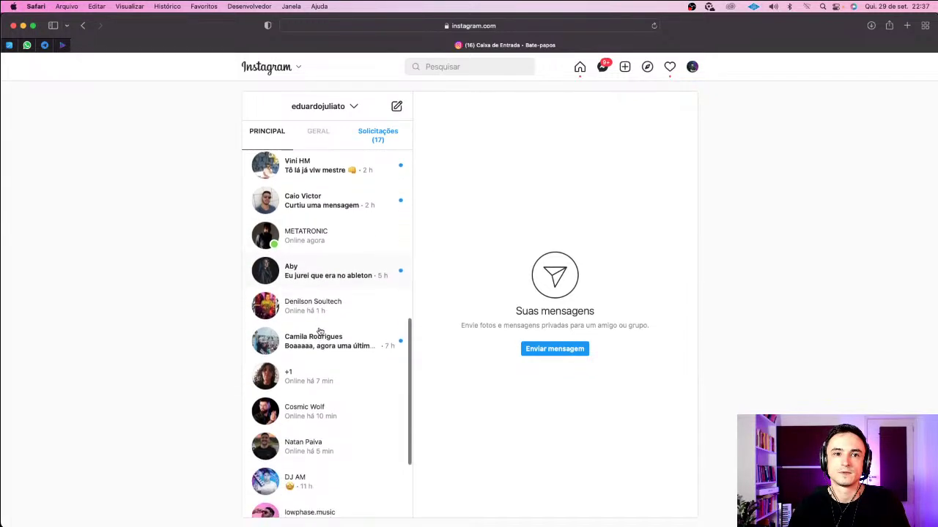
pyautogui.scroll(5, 320, 332)
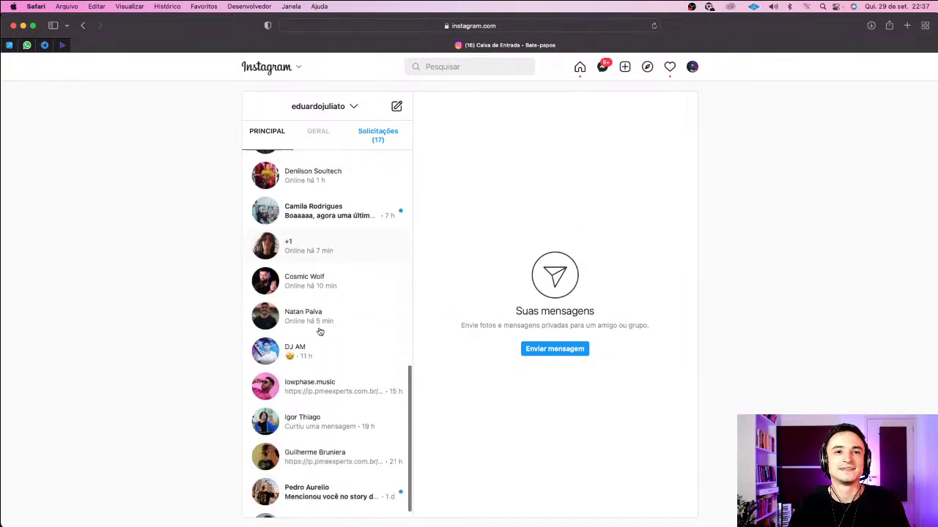
pyautogui.scroll(-5, 319, 331)
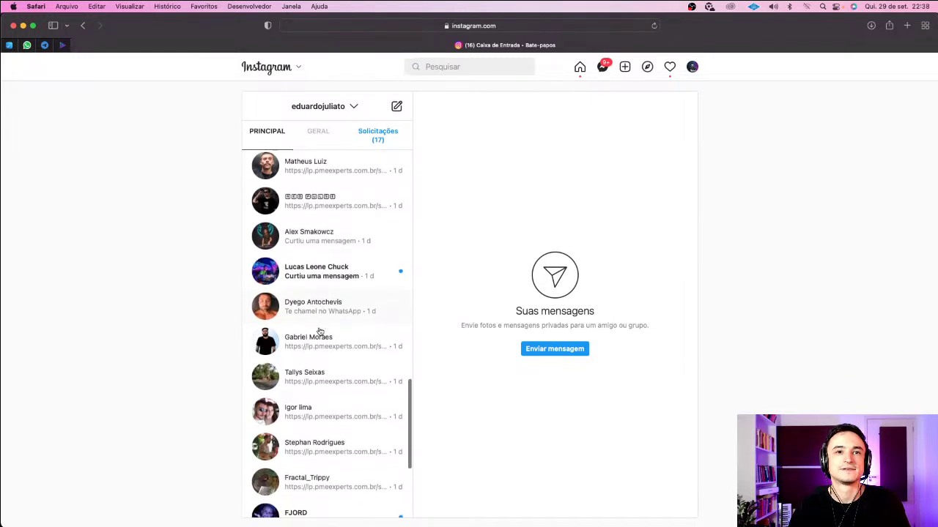
pyautogui.scroll(10, 320, 332)
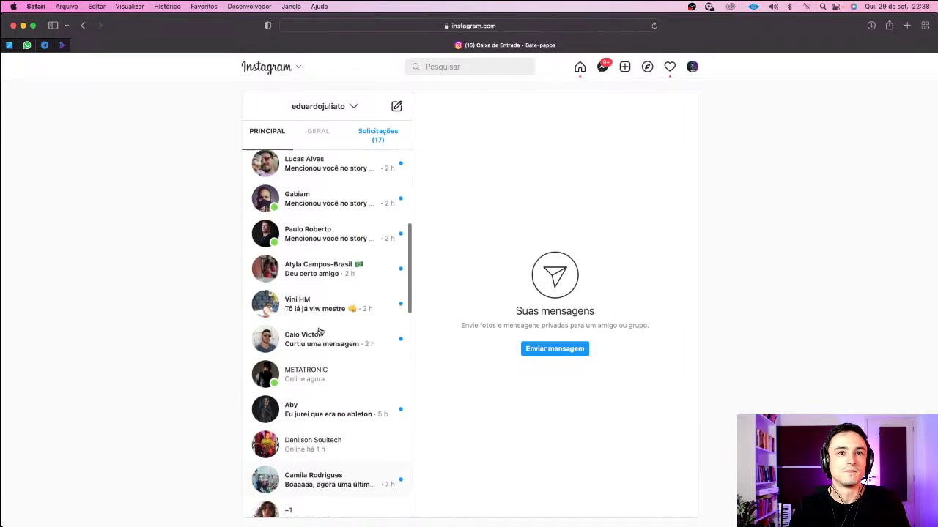
pyautogui.scroll(1, 320, 332)
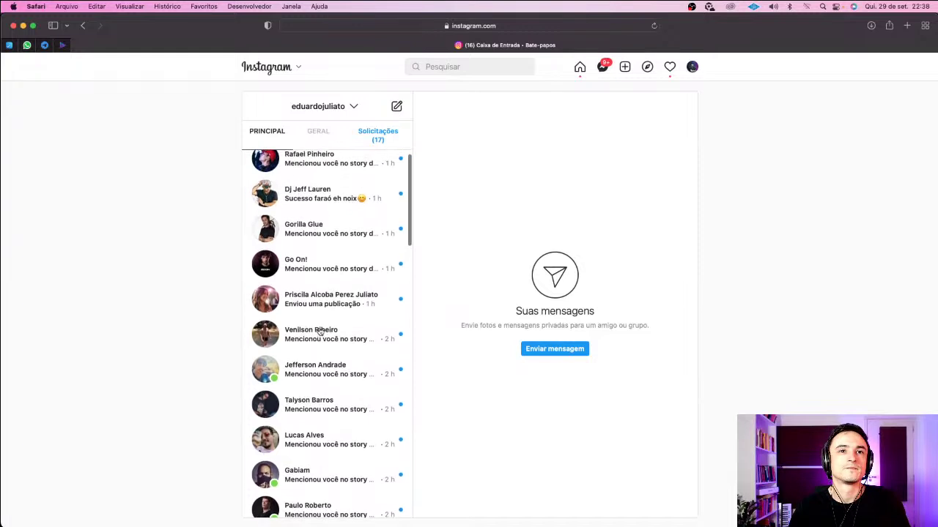
pyautogui.scroll(1, 319, 332)
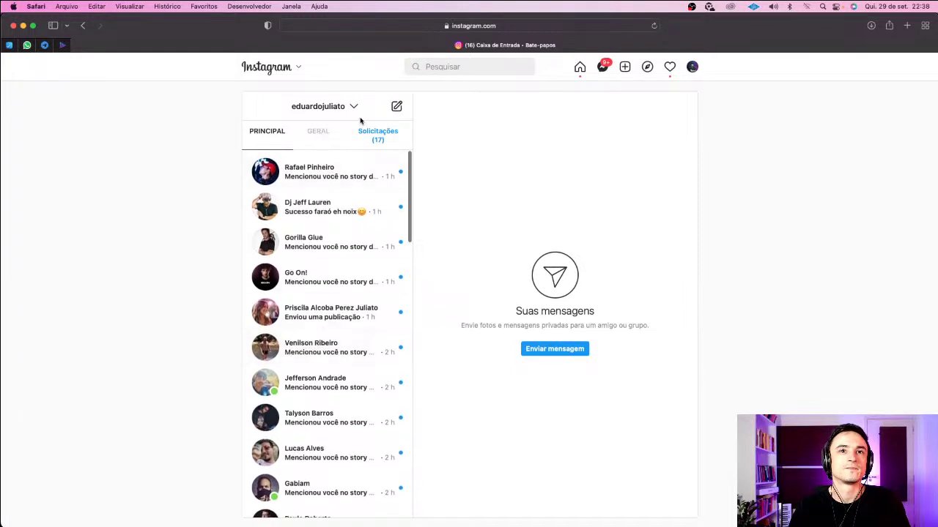
pyautogui.scroll(-4, 342, 220)
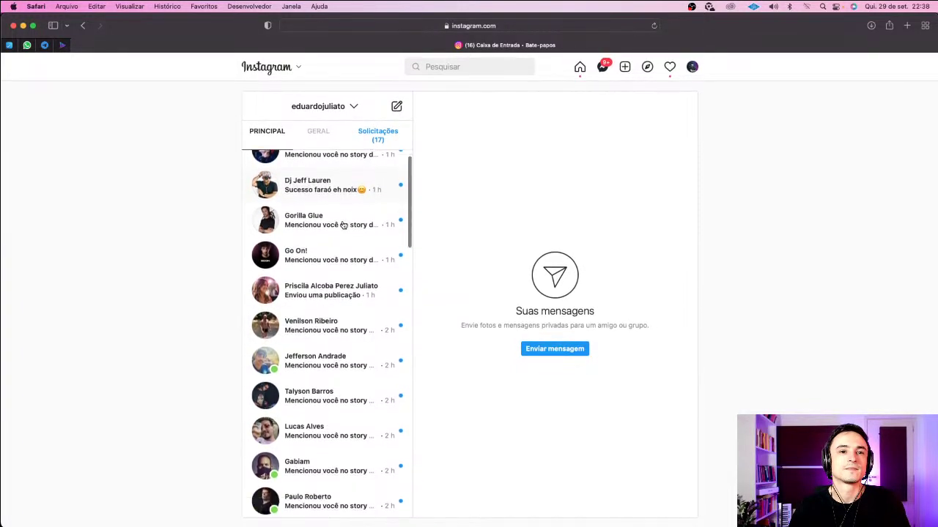
pyautogui.scroll(-3, 343, 225)
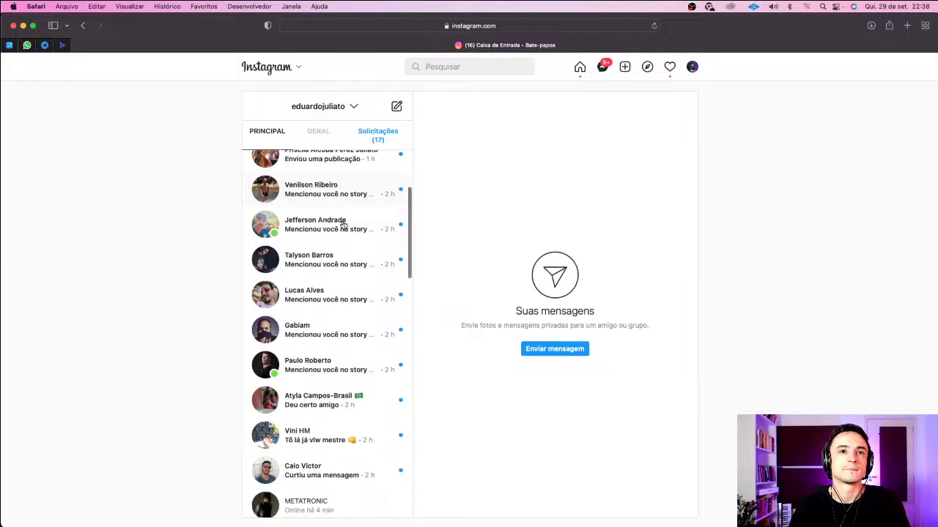
pyautogui.scroll(-6, 343, 225)
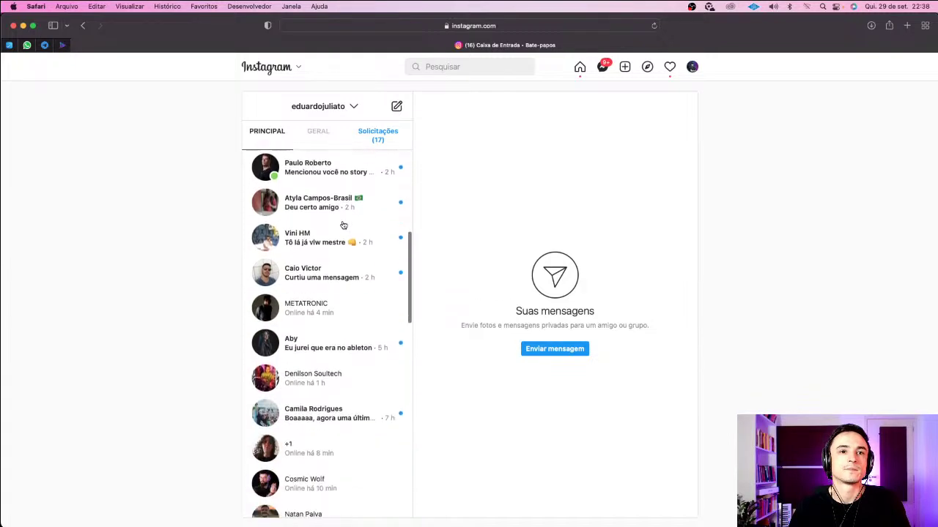
pyautogui.scroll(-3, 343, 225)
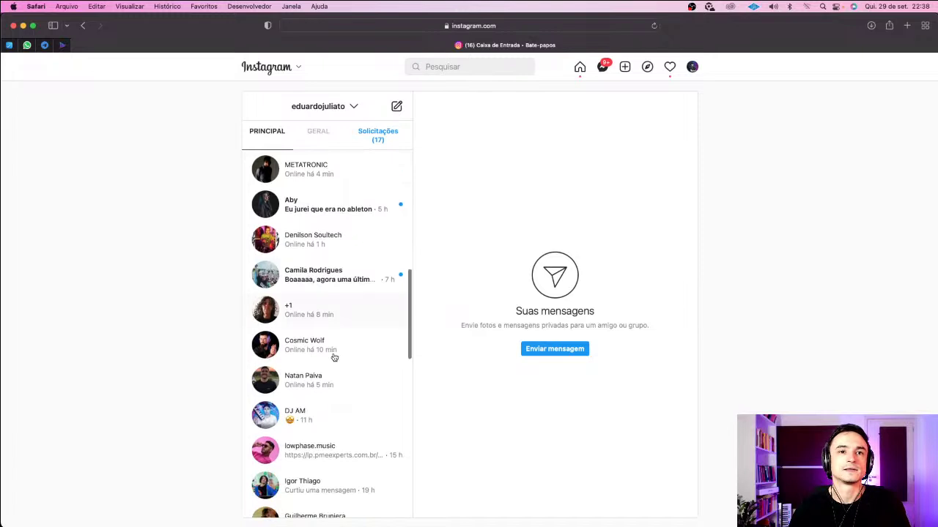
# - Open the Cosmic Wolf conversation and the cosmicwolf.live reel shared in it
pyautogui.click(326, 344)
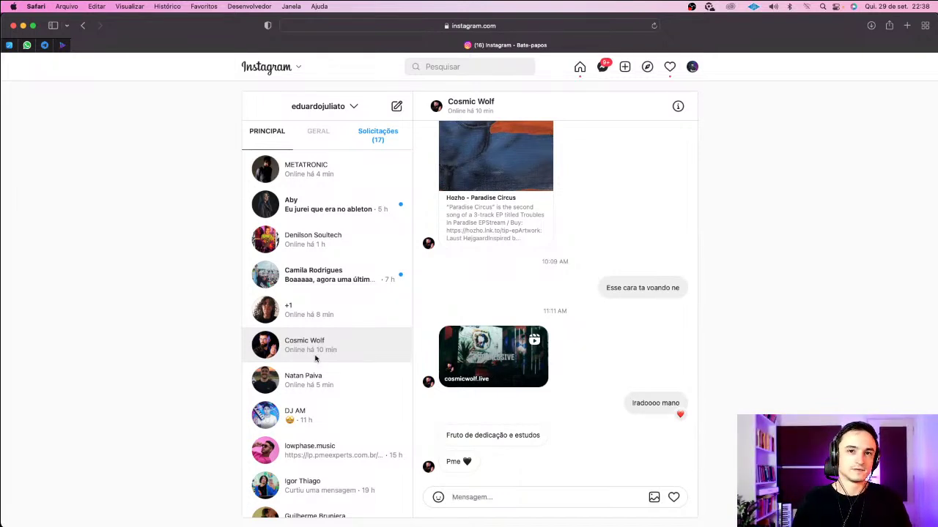
pyautogui.click(577, 346)
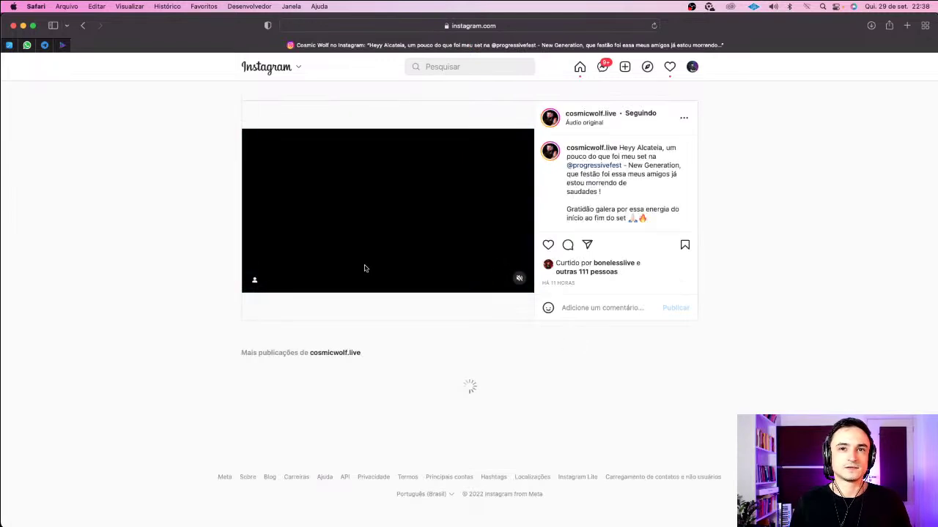